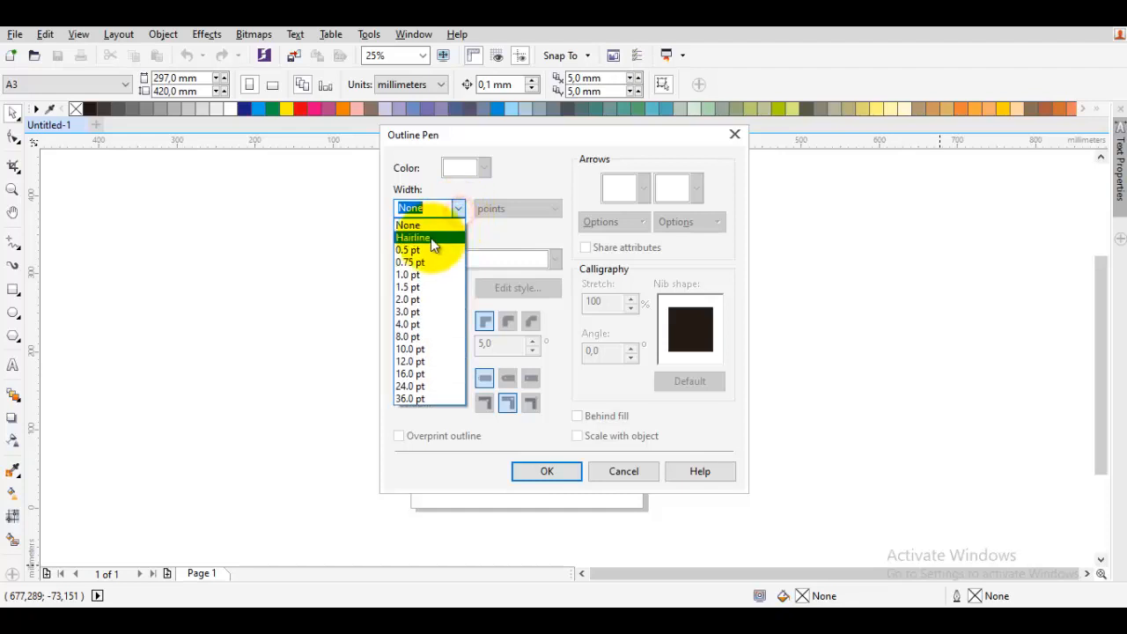
- Set the default outline width to Hairline
left_click(431, 238)
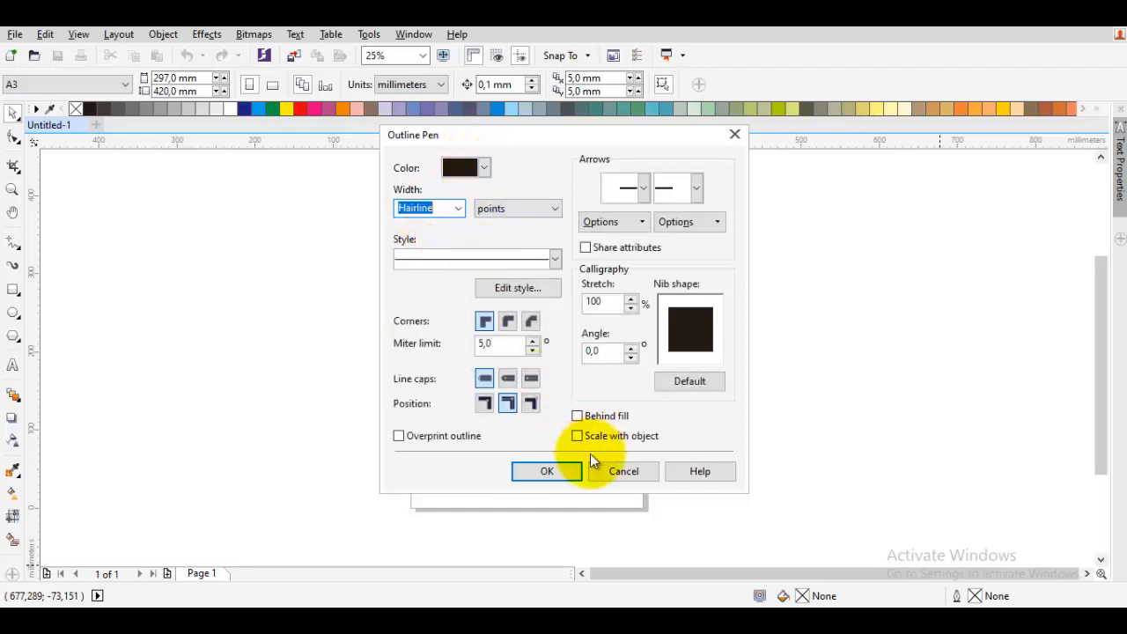
left_click(564, 467)
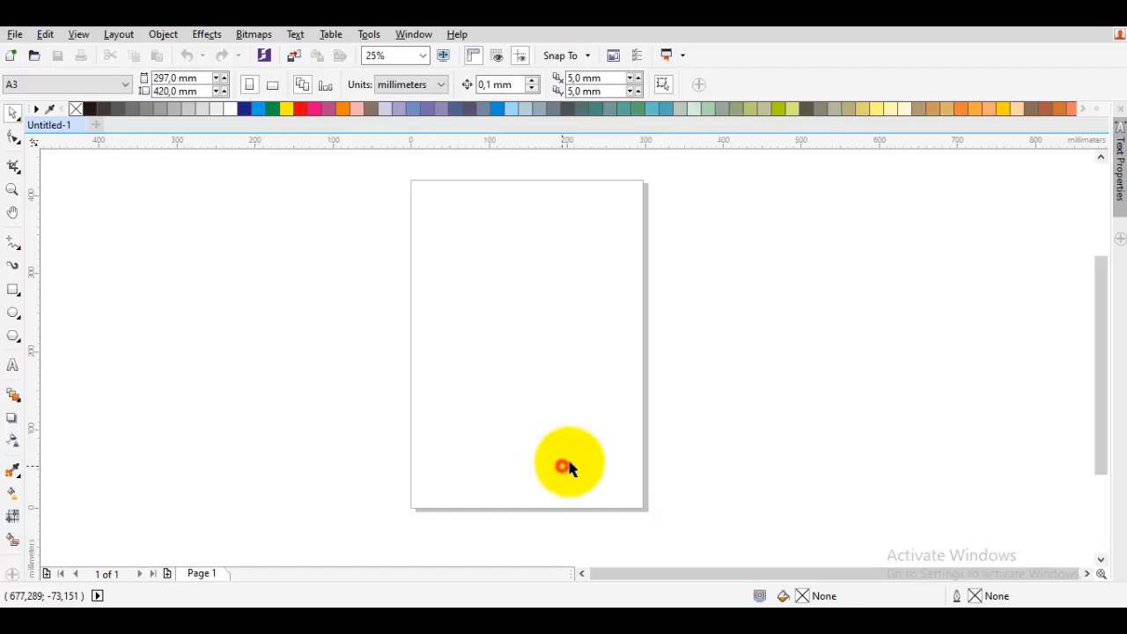
- Set the default fill to a uniform black using the CMYK colour model
double_click(812, 597)
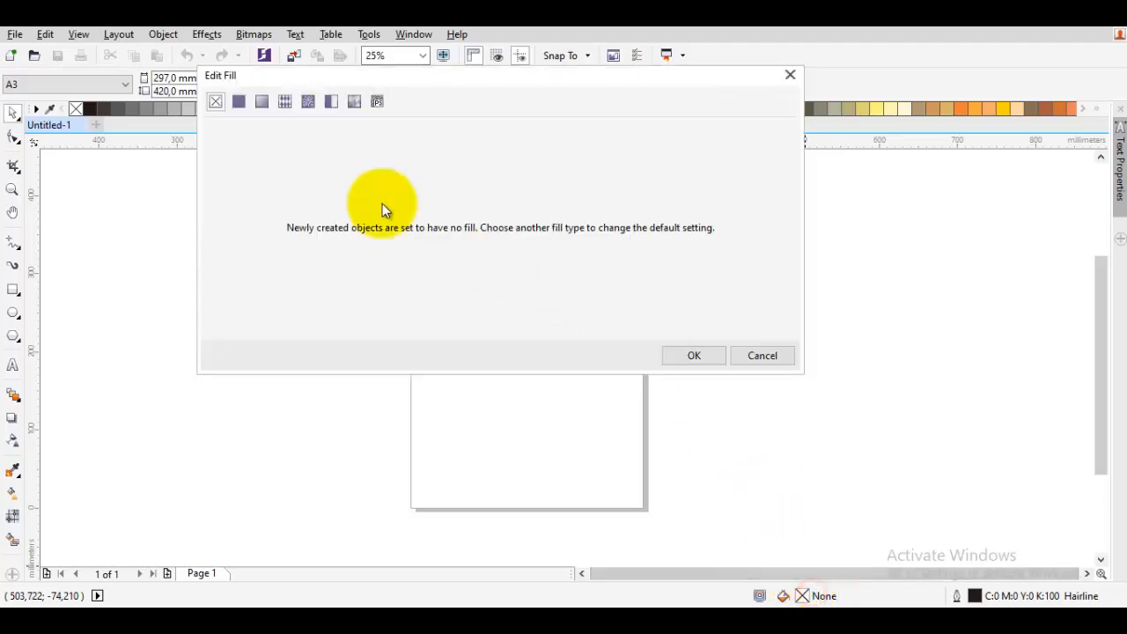
left_click(239, 102)
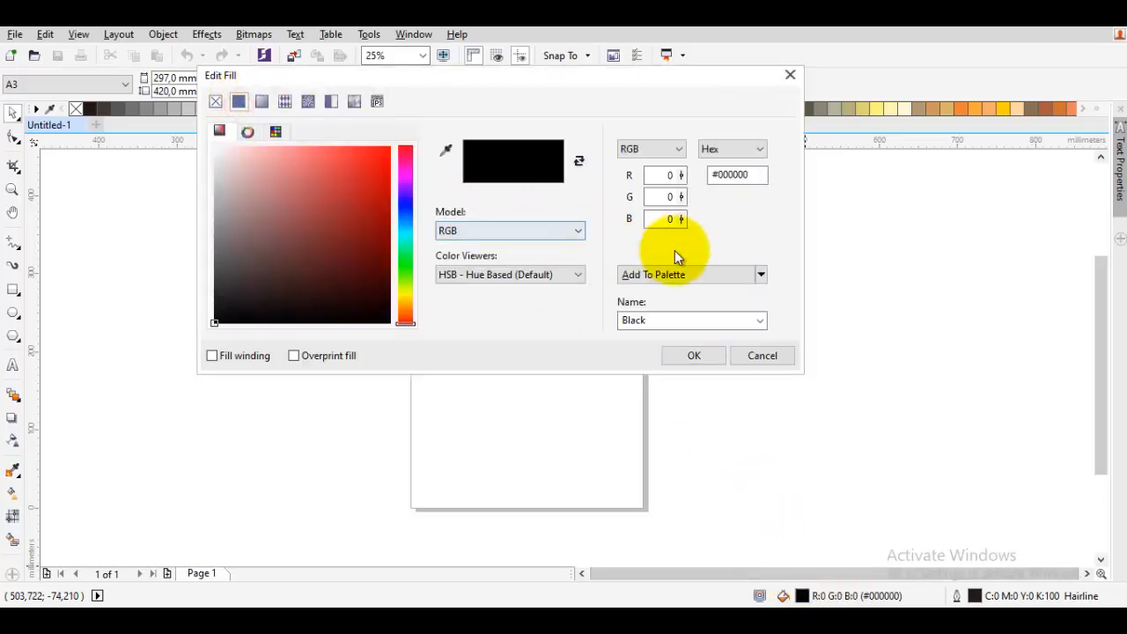
left_click(651, 149)
left_click(646, 162)
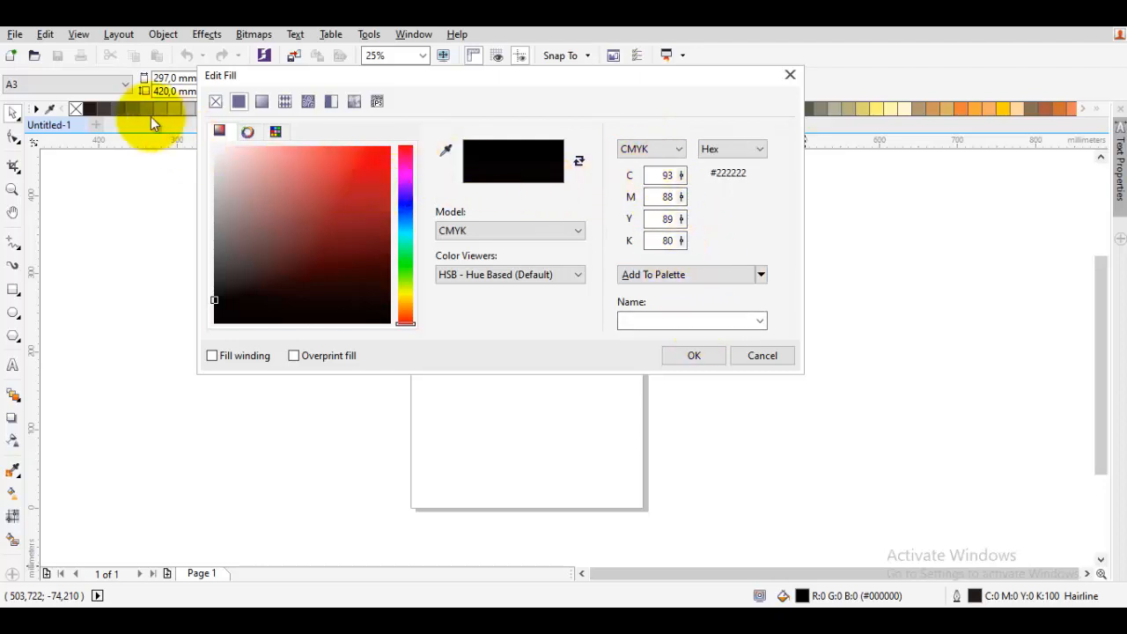
left_click(89, 108)
left_click(692, 356)
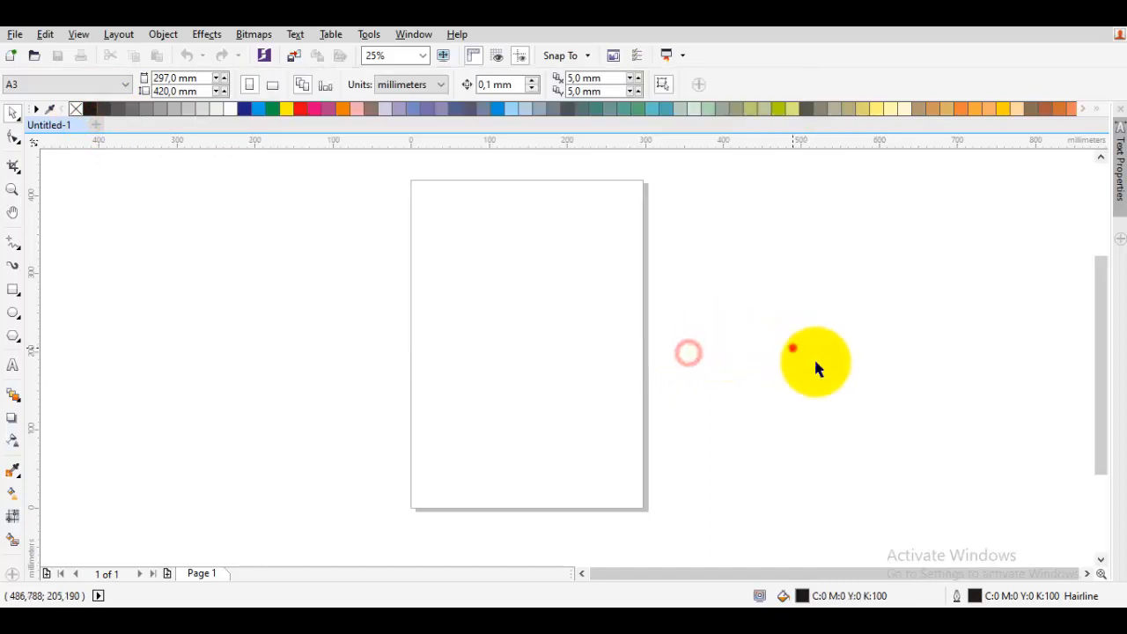
left_click(872, 425)
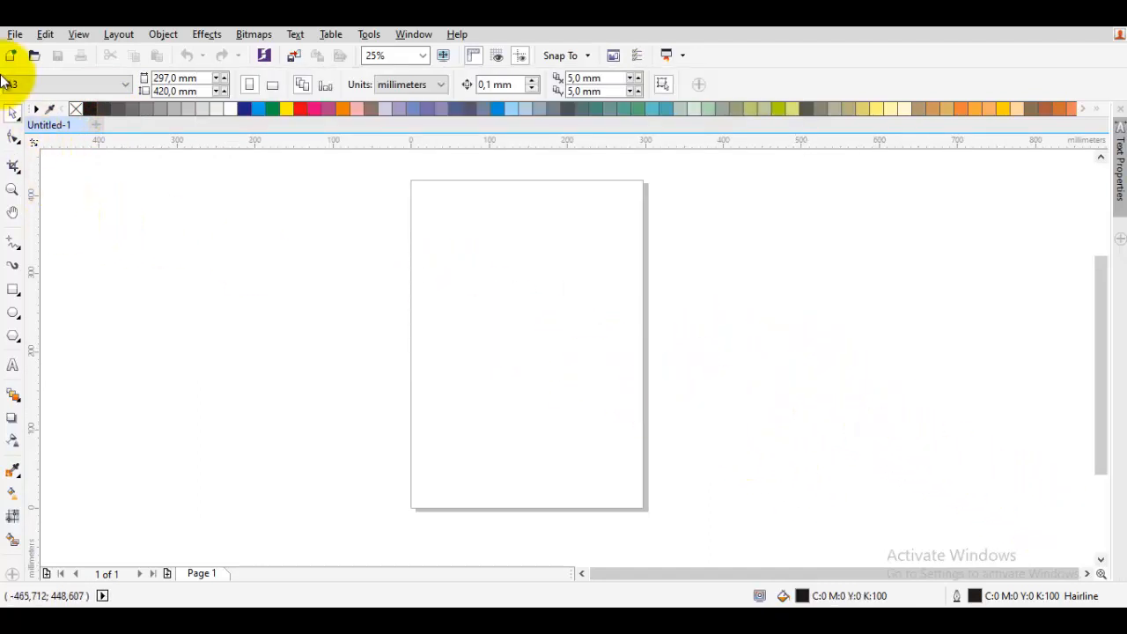
- Enable snapping to guidelines
left_click(78, 37)
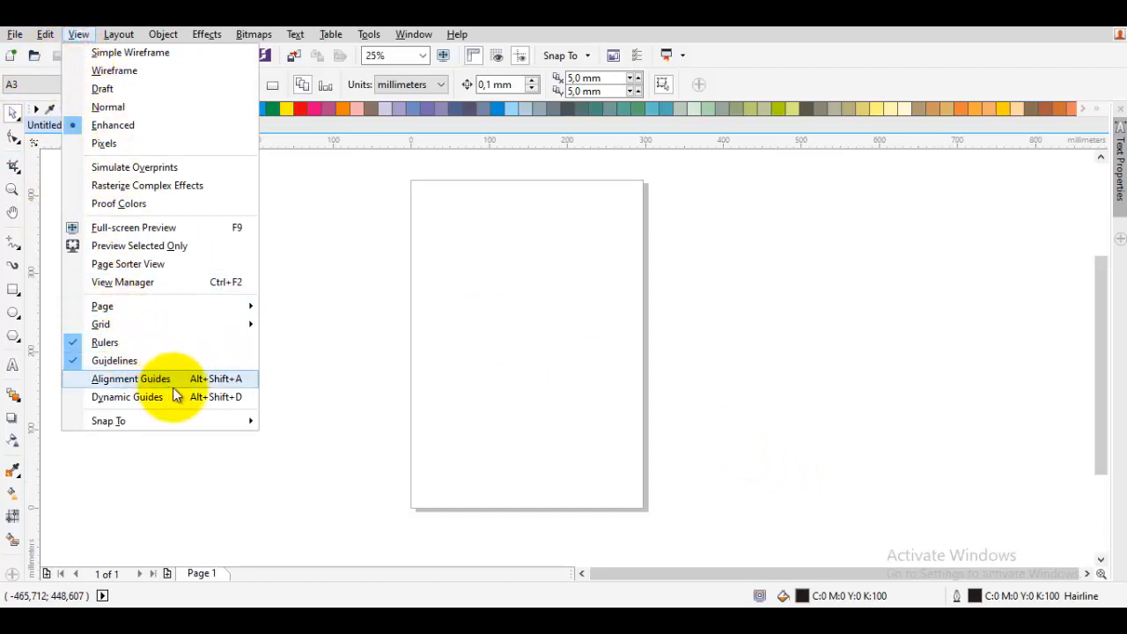
mouse_move(253, 419)
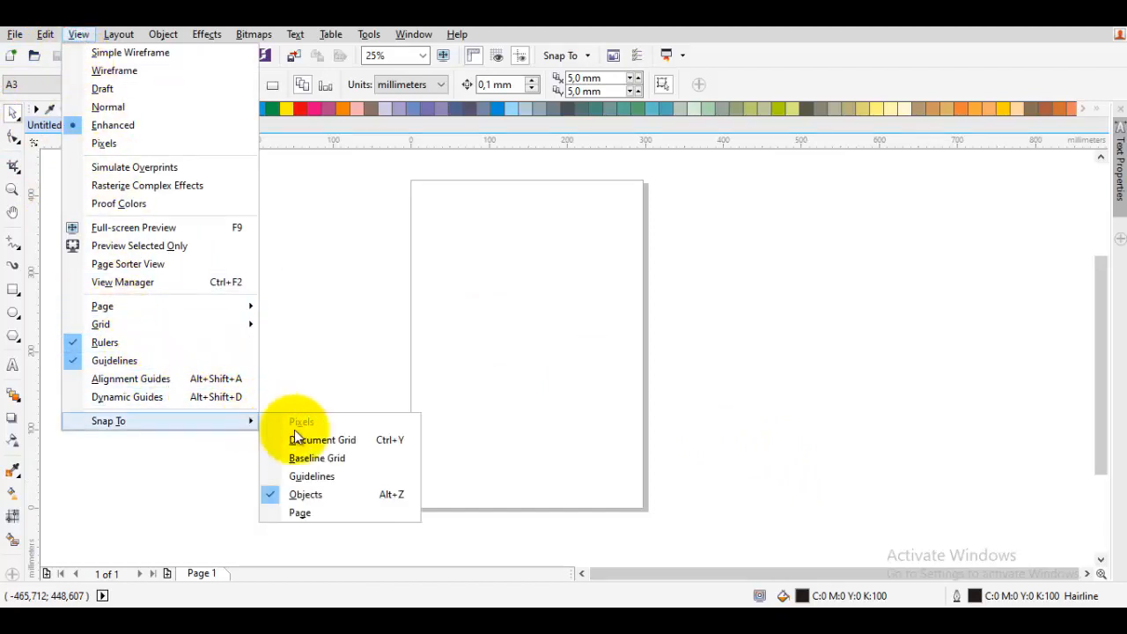
left_click(328, 467)
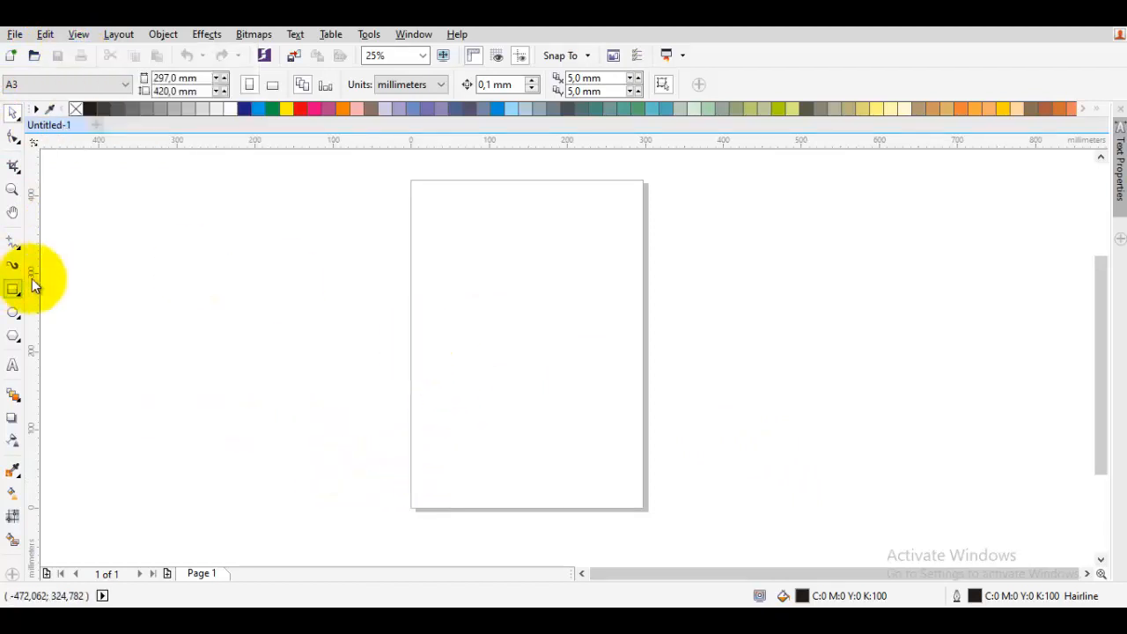
- Place a vertical guideline through the page's center and choose the Freehand tool
left_click_drag(510, 288, 525, 277)
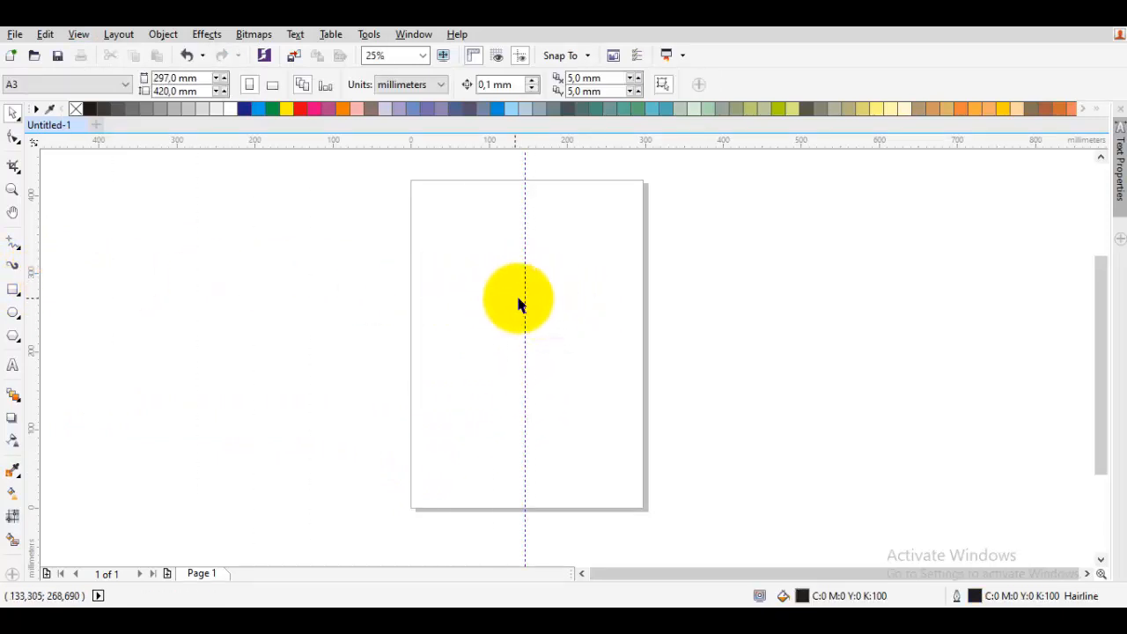
key("F5")
key("space")
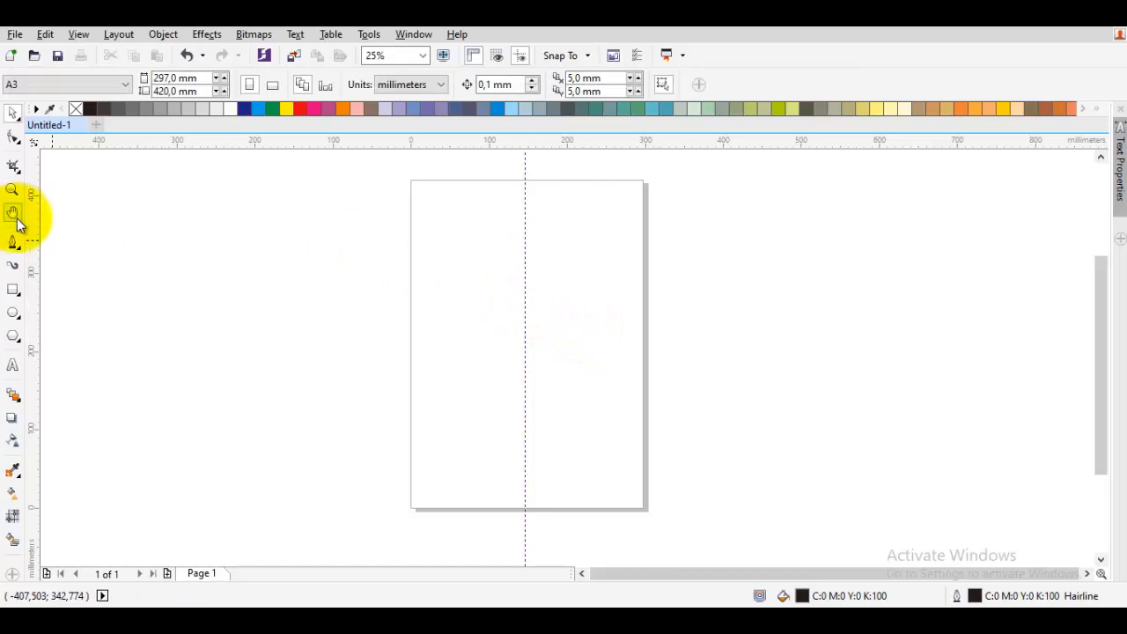
left_click(21, 250)
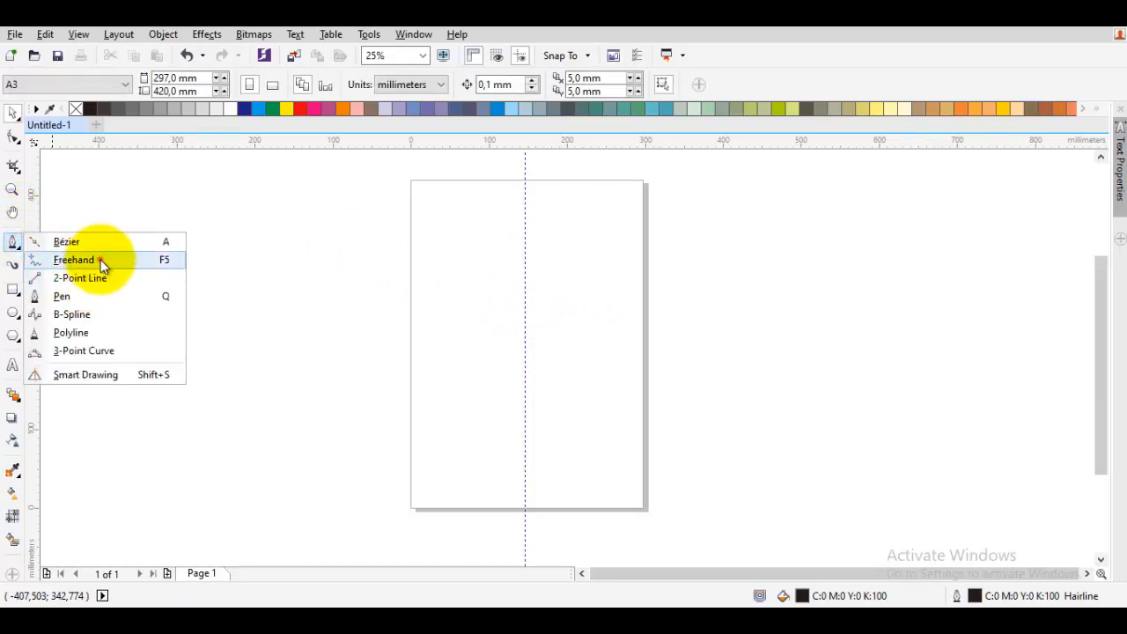
left_click(99, 259)
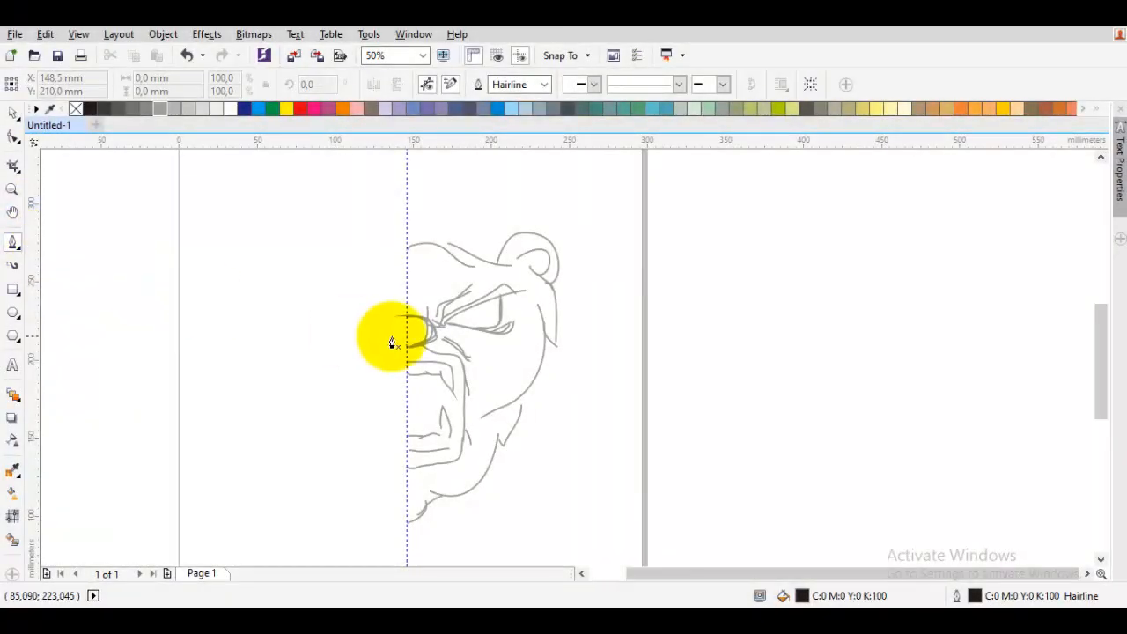
- Start tracing the forehead stroke's lower edge with Bezier curves from the center guideline
scroll(362, 340, "up", 1)
scroll(364, 314, "up", 2)
left_click_drag(360, 372, 216, 334)
scroll(327, 408, "down", 1)
scroll(267, 382, "down", 1)
scroll(272, 373, "up", 1)
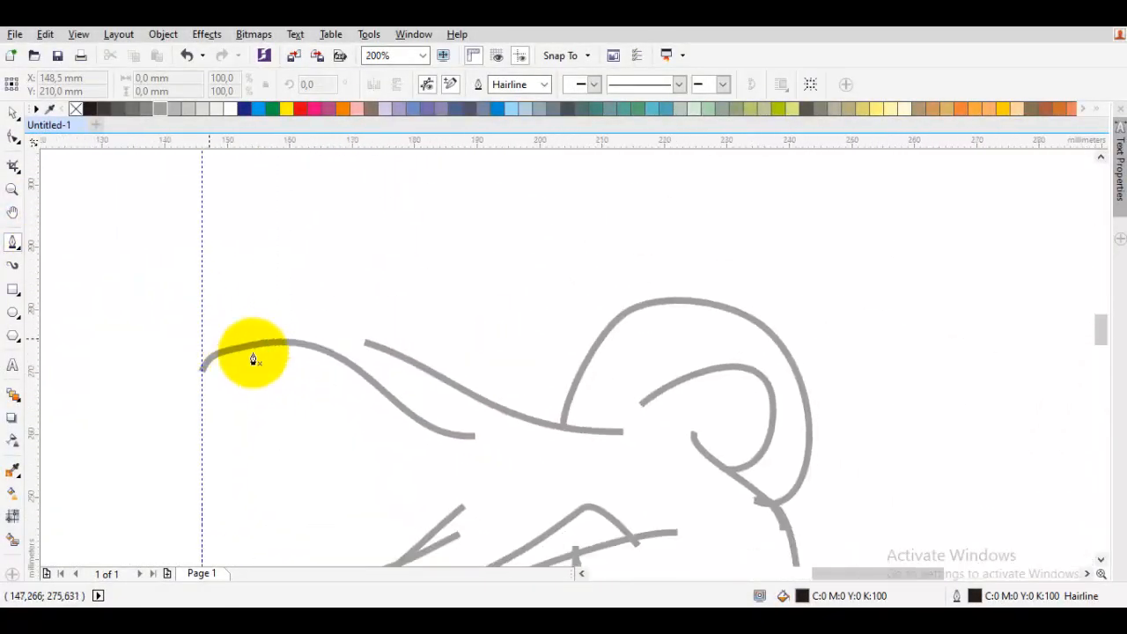
left_click_drag(283, 357, 311, 342)
left_click_drag(522, 423, 367, 415)
key("space")
key("space")
left_click_drag(228, 380, 347, 307)
scroll(390, 403, "up", 1)
left_click_drag(431, 415, 514, 486)
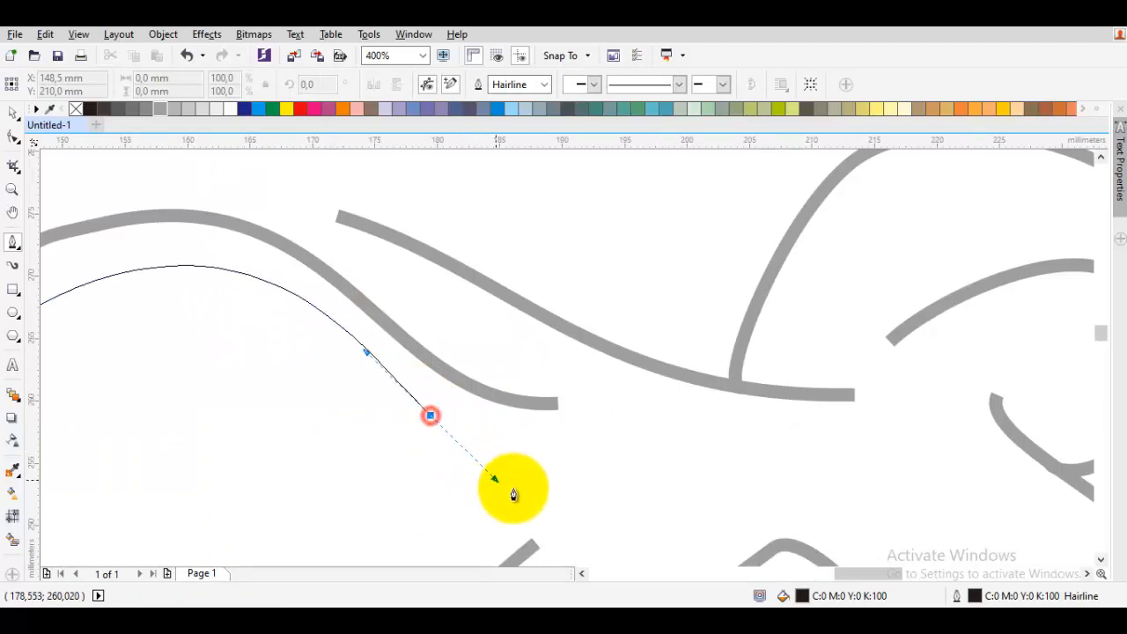
- Continue the outline around the stroke's tip and along its upper edge, closing the shape at the guideline
left_click(626, 405)
left_click_drag(476, 355, 408, 293)
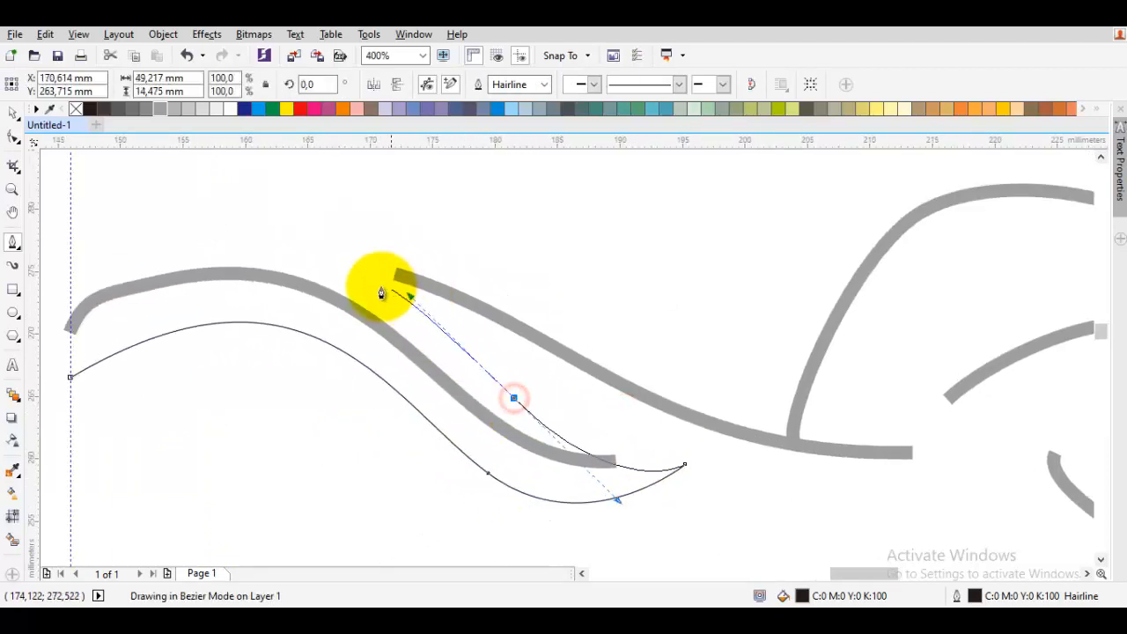
left_click(380, 286)
left_click_drag(633, 417, 435, 353)
left_click_drag(434, 350, 613, 488)
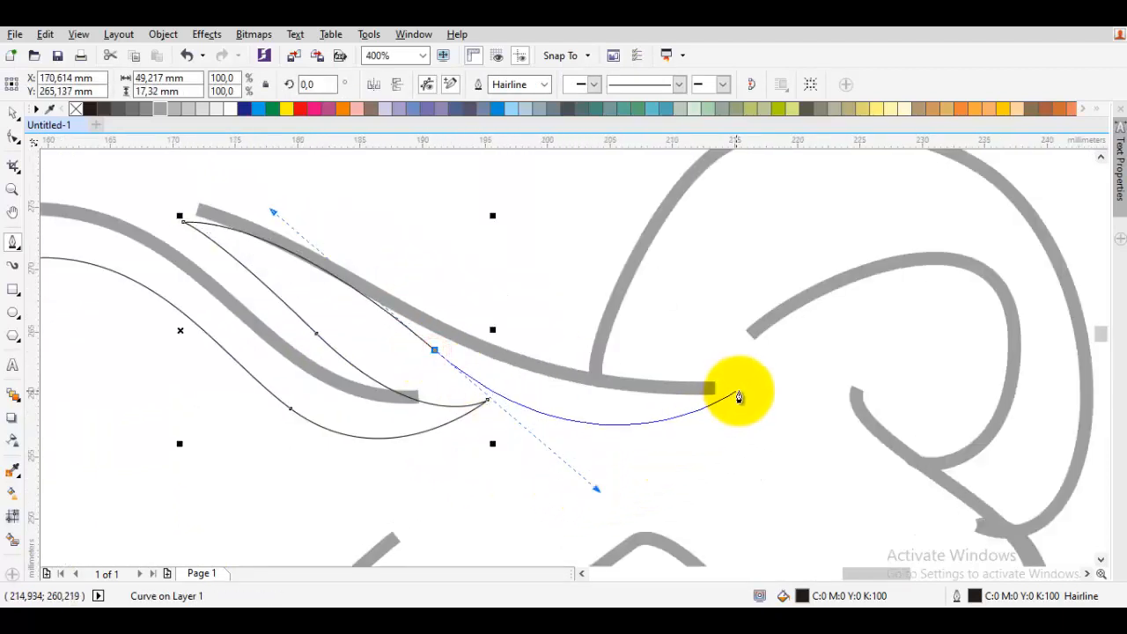
left_click_drag(737, 393, 418, 229)
left_click(423, 303)
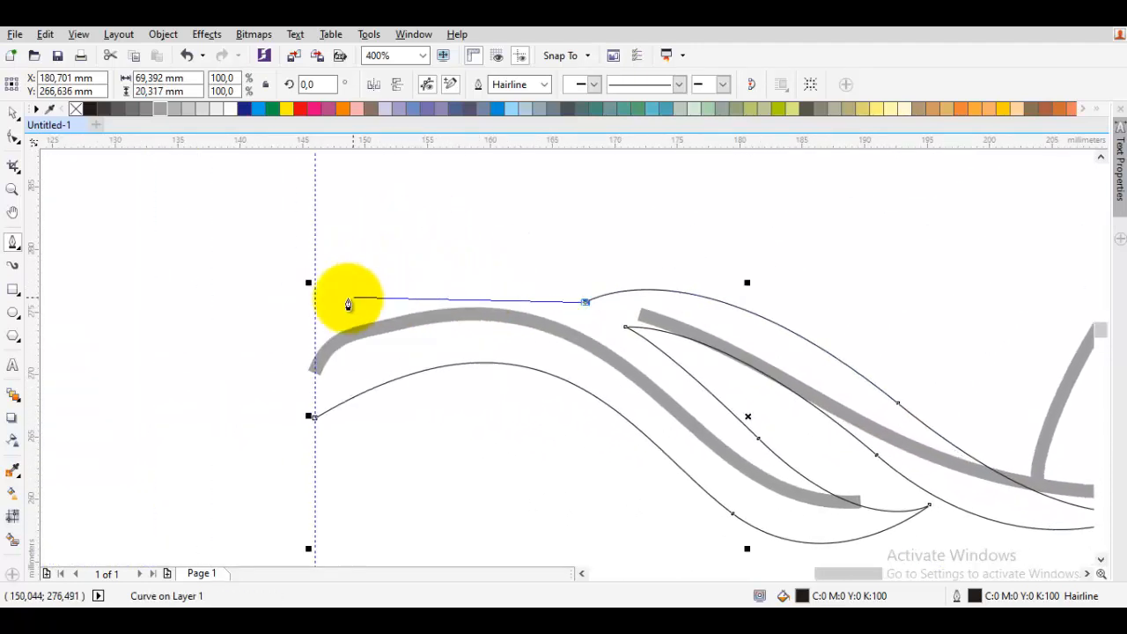
left_click(315, 314)
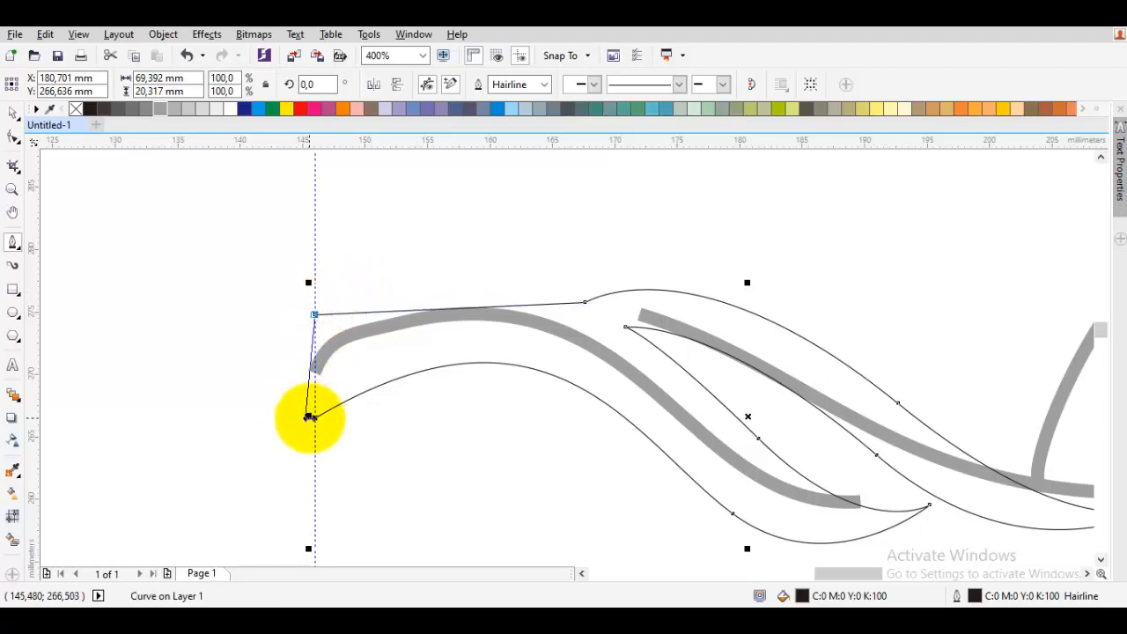
left_click(316, 418)
- Convert the shape's top straight segment to a curve
key("F10")
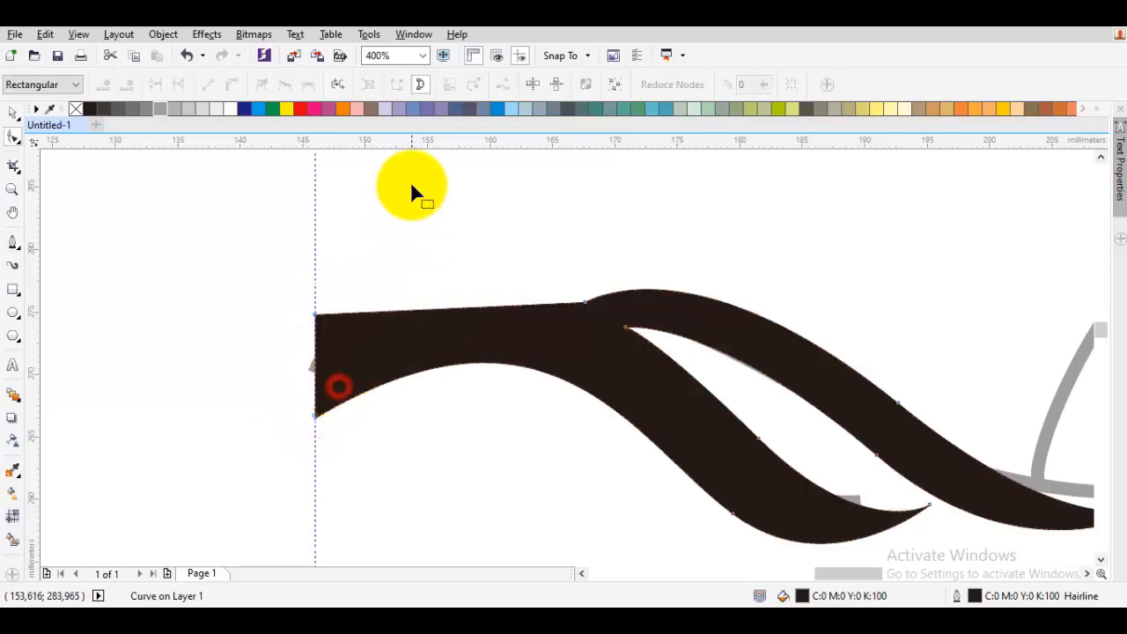
right_click(411, 184)
left_click(448, 277)
right_click(395, 192)
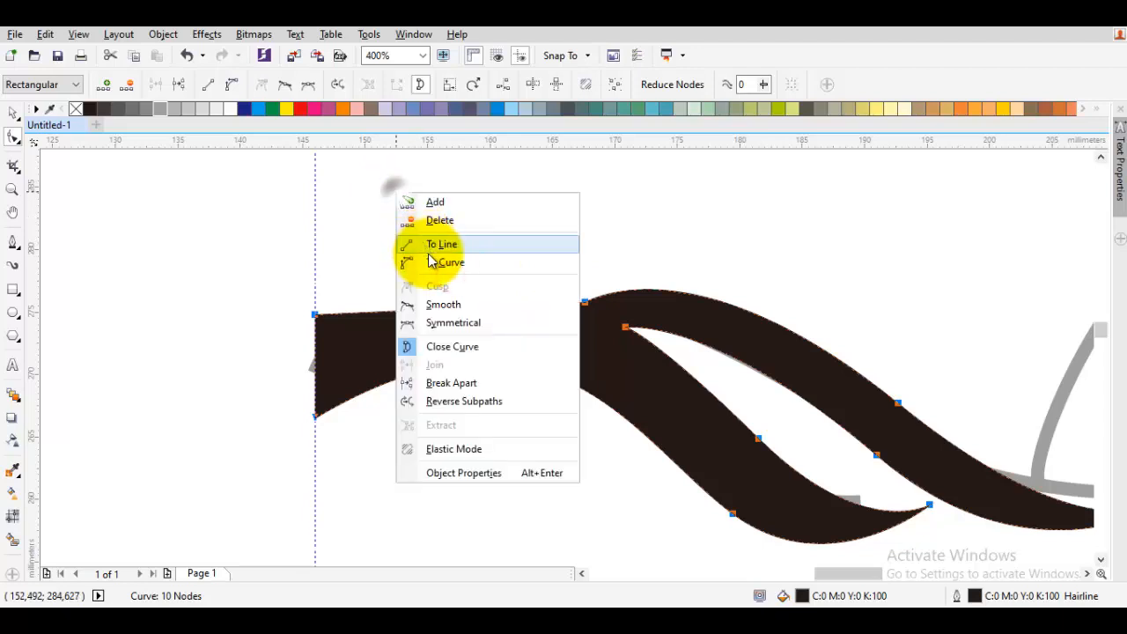
left_click(432, 261)
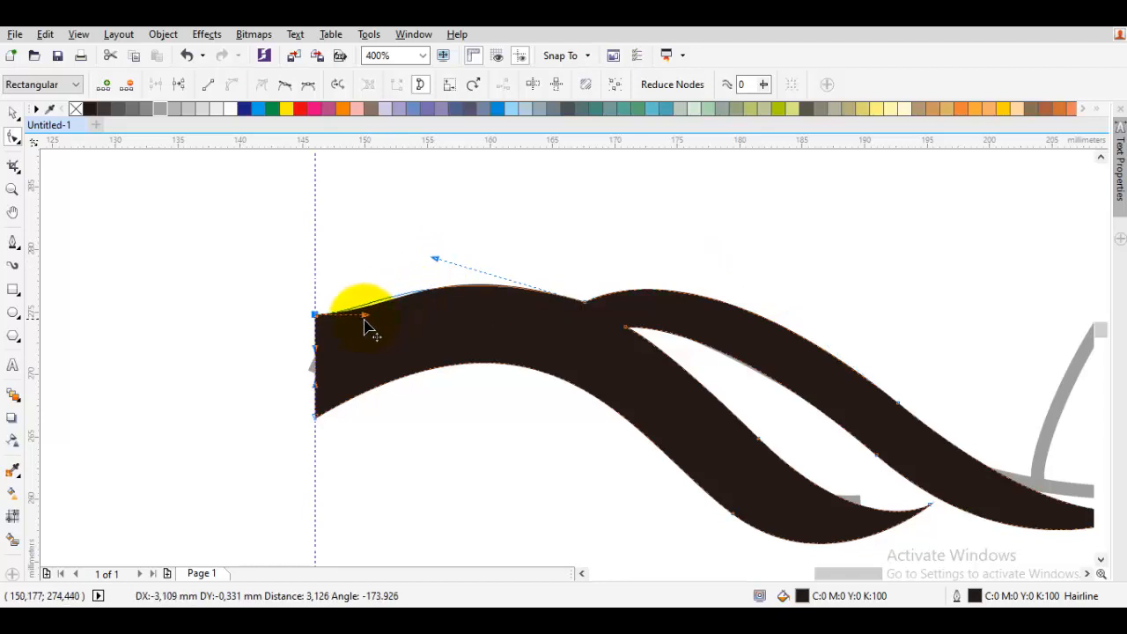
- Adjust the top segment's control handles so the edge follows the reference stroke
left_click_drag(368, 328, 368, 327)
left_click(449, 261)
left_click_drag(436, 239, 442, 239)
left_click_drag(598, 336, 558, 314)
left_click_drag(775, 491, 543, 436)
key("space")
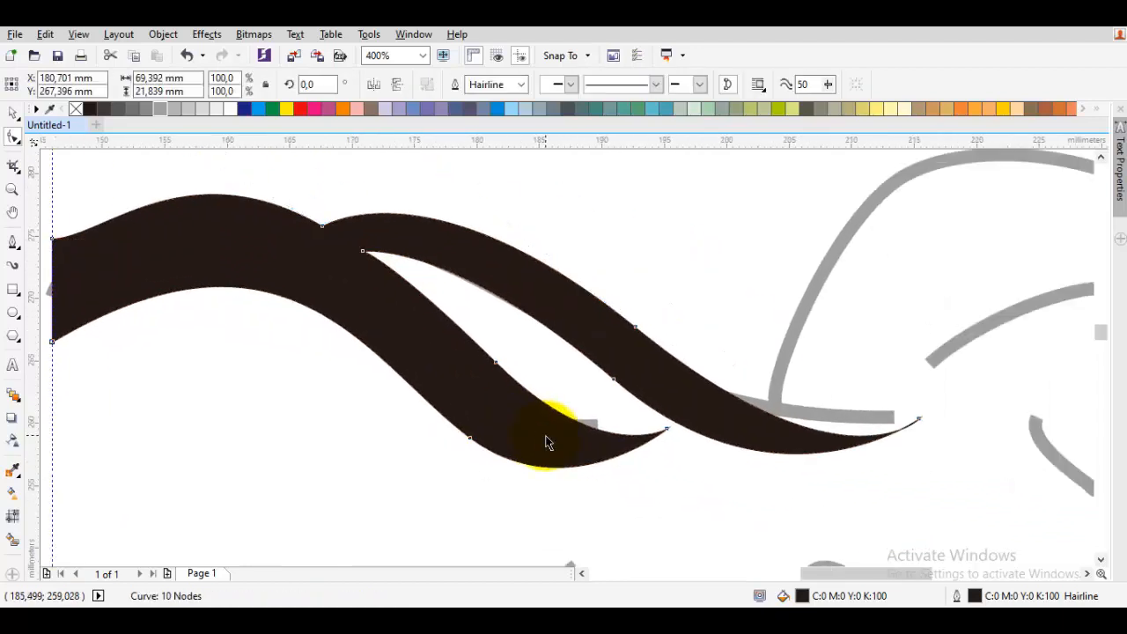
key("Escape")
- Refine the curve near the stroke's right tip by dragging its node handles
scroll(546, 438, "down", 1)
left_click_drag(636, 426, 418, 363)
scroll(470, 344, "up", 1)
key("F5")
left_click(419, 411)
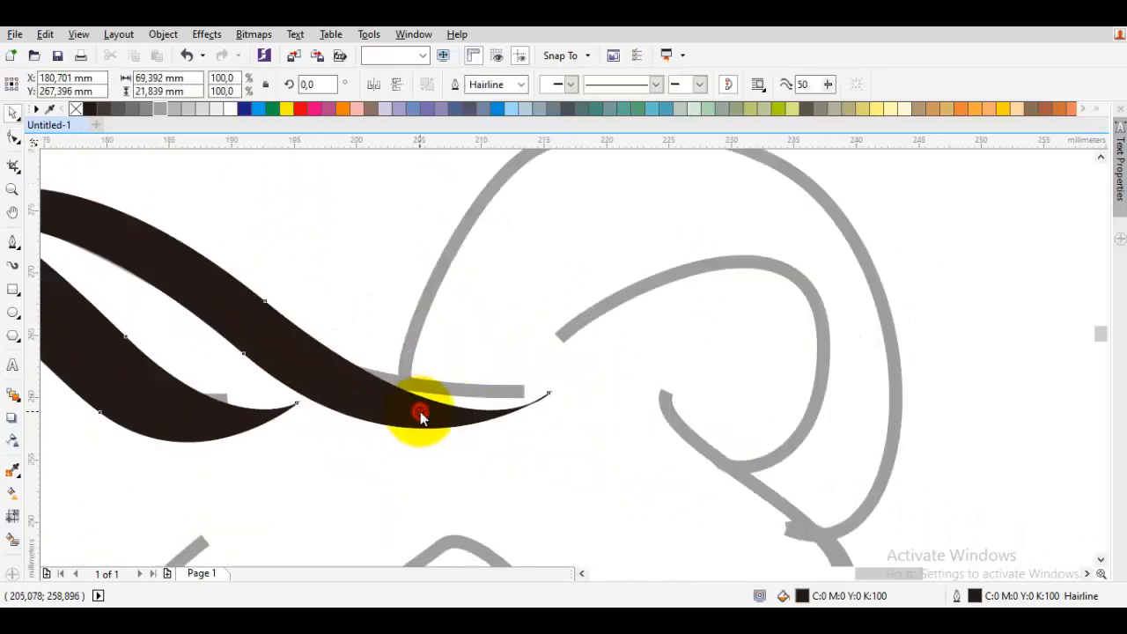
key("F10")
left_click_drag(298, 335, 370, 357)
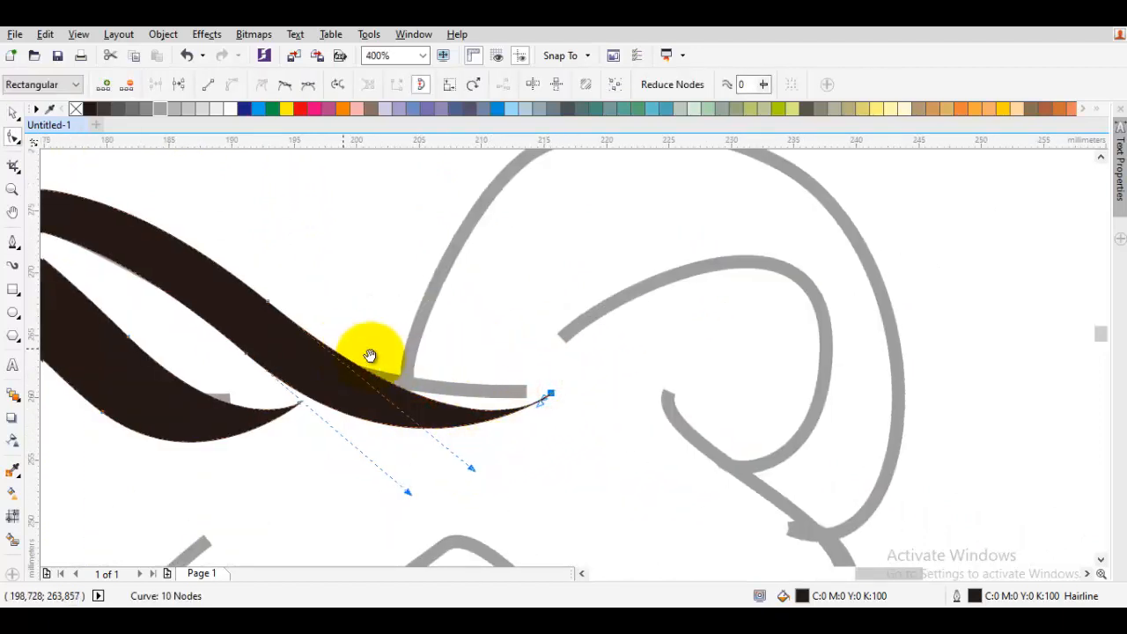
left_click(365, 387)
left_click_drag(337, 323, 302, 298)
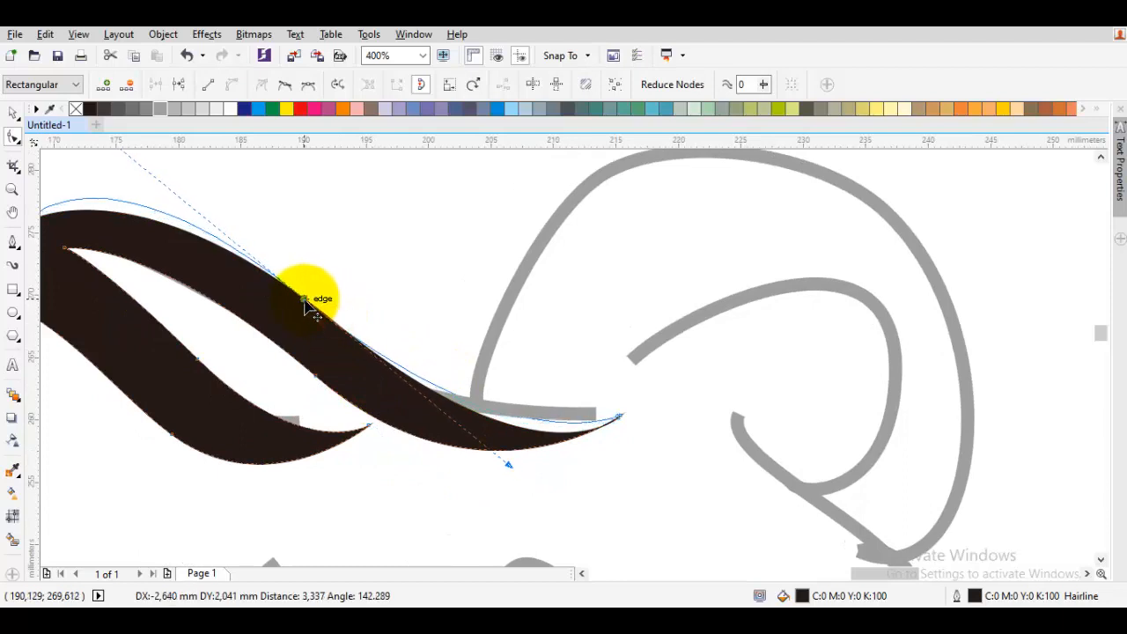
left_click(500, 469)
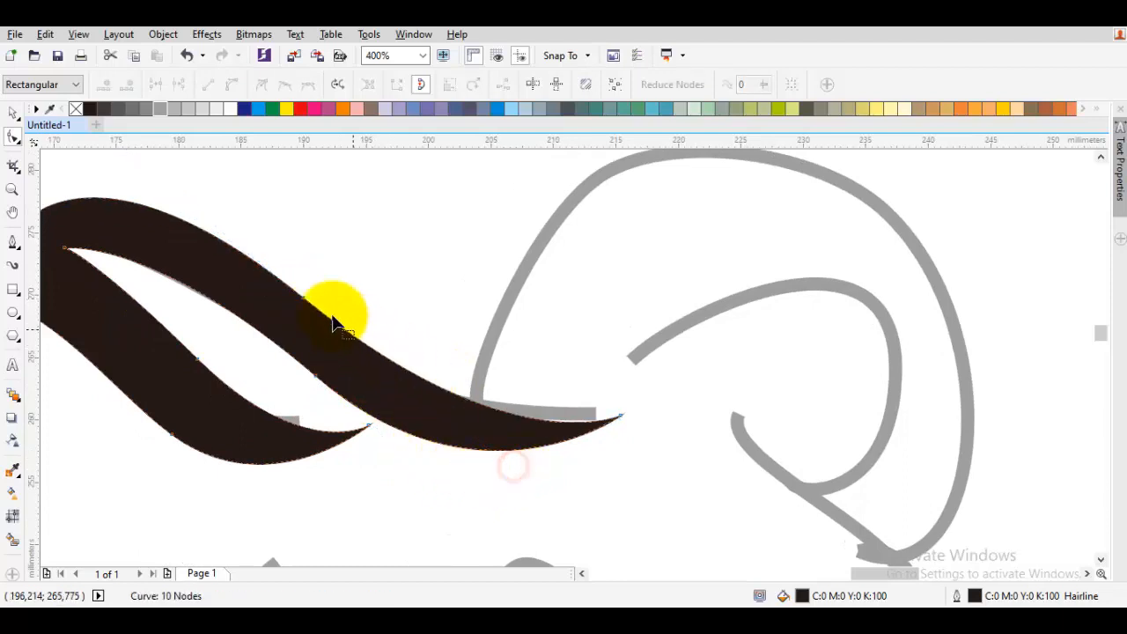
- Adjust the underside node handle to smooth the stroke's lower edge
left_click_drag(302, 374, 294, 358)
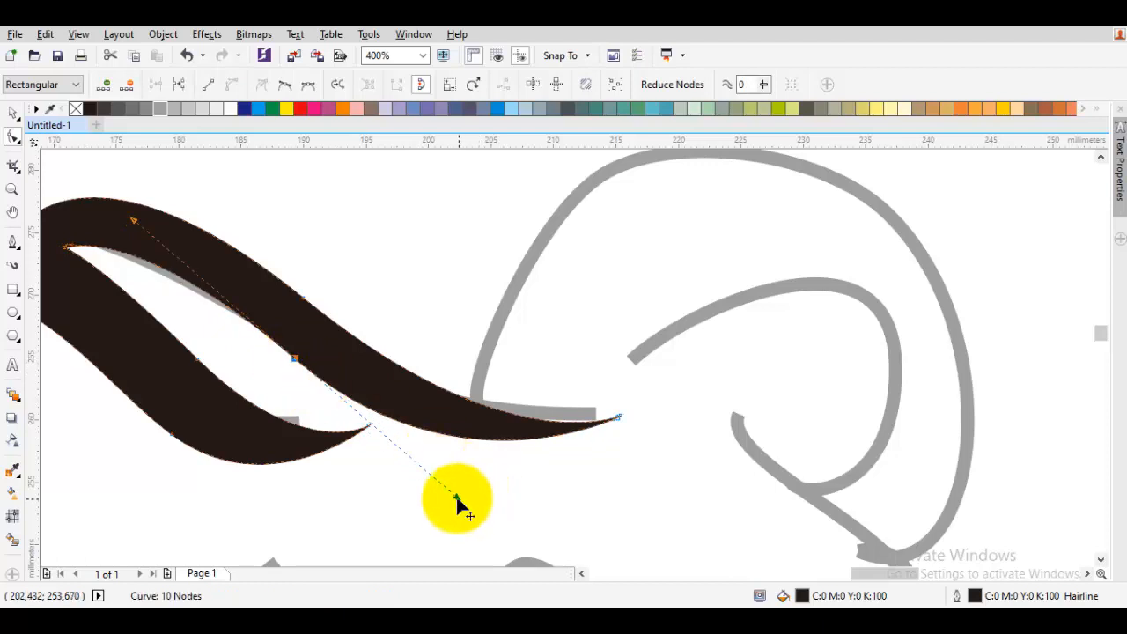
left_click_drag(488, 499, 520, 504)
key("space")
key("Escape")
- Start tracing the ear outline with Bezier curves from the end of the forehead stroke
scroll(486, 438, "up", 1)
key("F5")
left_click_drag(433, 441, 506, 480)
left_click_drag(629, 263, 486, 293)
left_click_drag(603, 241, 867, 248)
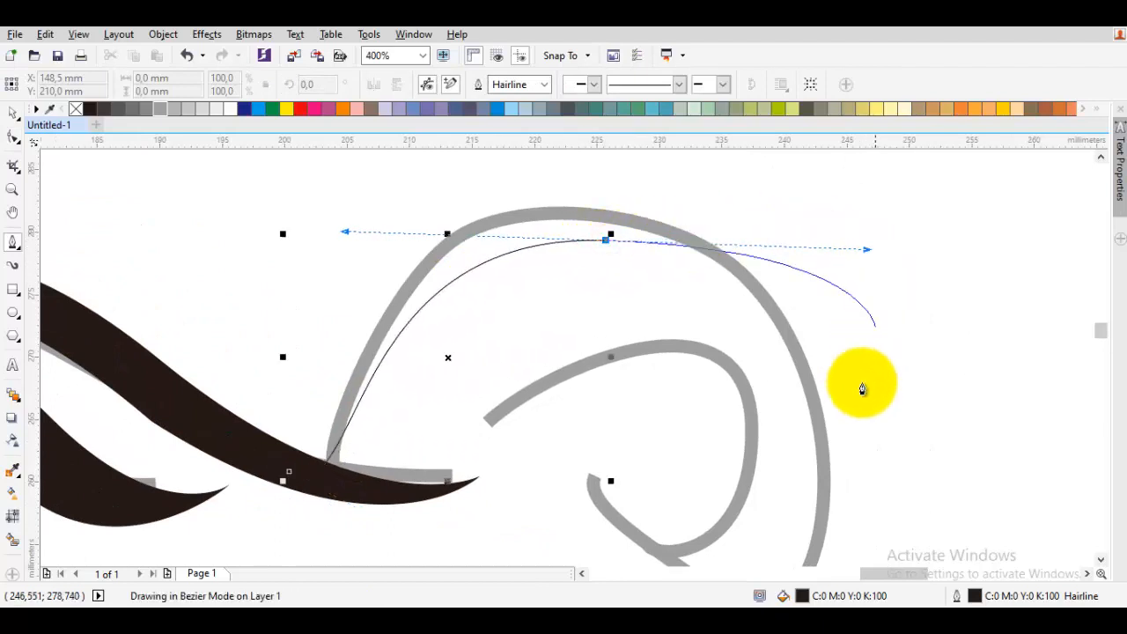
left_click_drag(814, 540, 780, 330)
left_click_drag(744, 367, 712, 390)
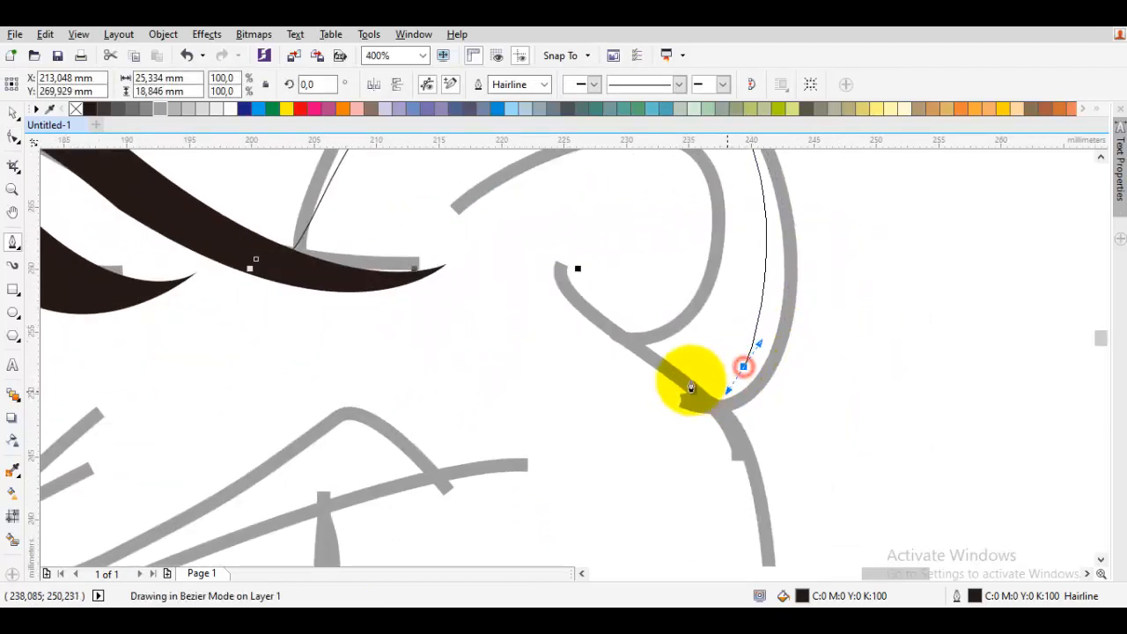
left_click(517, 222)
left_click_drag(684, 433, 589, 280)
left_click_drag(587, 286, 825, 407)
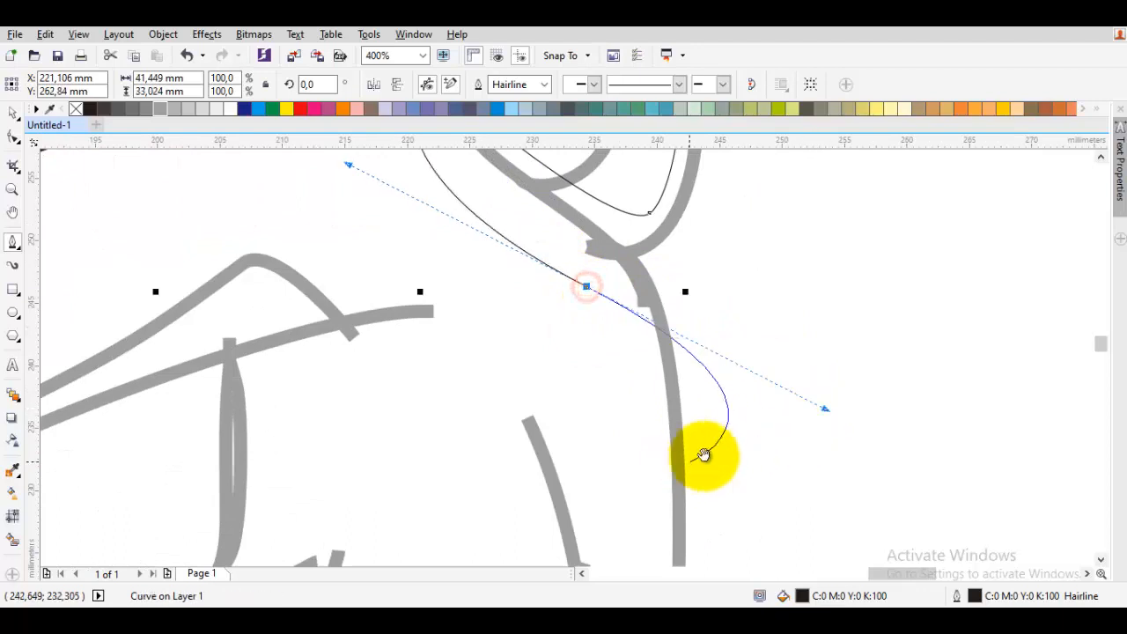
left_click_drag(690, 460, 766, 552)
- Undo the last curve segment
key("z")
key("p")
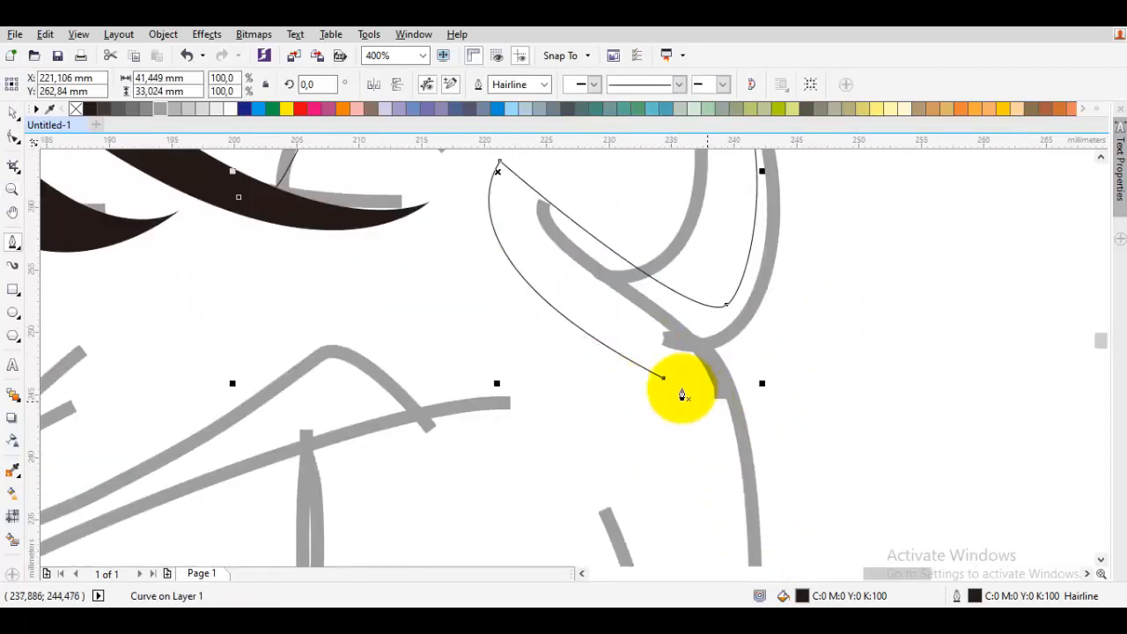
key("ctrl+z")
- Continue the ear outline with Bezier curves down along the ear's outer edge
mouse_move(647, 341)
left_mouse_down()
mouse_move(784, 409)
mouse_move(836, 457)
left_mouse_up()
mouse_move(784, 512)
left_mouse_down()
mouse_move(819, 426)
mouse_move(850, 280)
left_mouse_up()
left_click_drag(801, 452, 806, 305)
left_click_drag(796, 445, 803, 392)
scroll(795, 424, "down", 1)
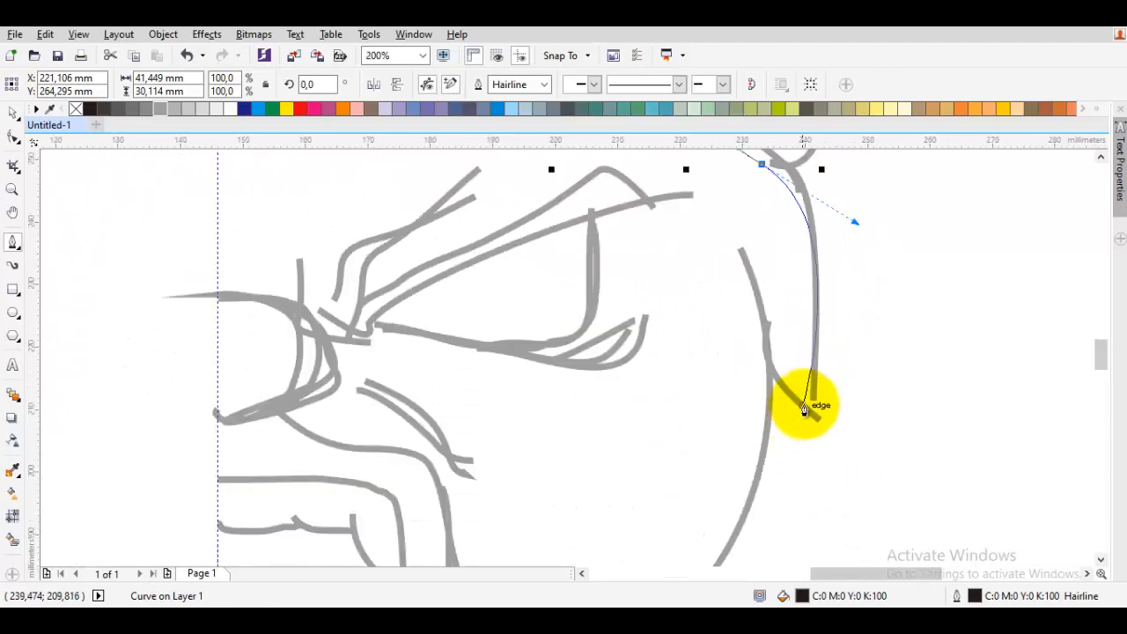
- Extend the ear outline down the cheek edge, undoing a misplaced curve segment
scroll(755, 302, "up", 1)
left_click_drag(851, 490, 800, 438)
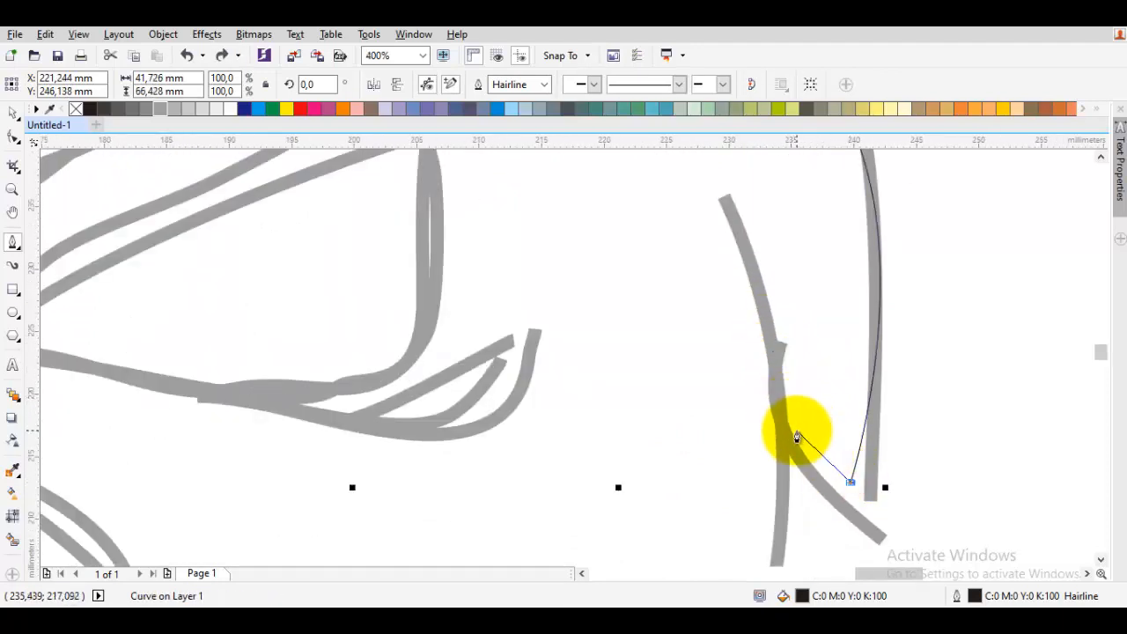
left_click(764, 402)
left_click_drag(812, 491, 858, 499)
key("ctrl+z")
left_click_drag(710, 393, 829, 272)
left_click(778, 505)
- Undo the last segment and redraw the inner ear curve toward the forehead
scroll(793, 423, "down", 1)
scroll(799, 370, "down", 1)
scroll(808, 379, "up", 3)
key("ctrl+z")
left_click_drag(839, 469, 841, 270)
left_click_drag(771, 226, 805, 375)
left_click(798, 364)
scroll(798, 362, "down", 1)
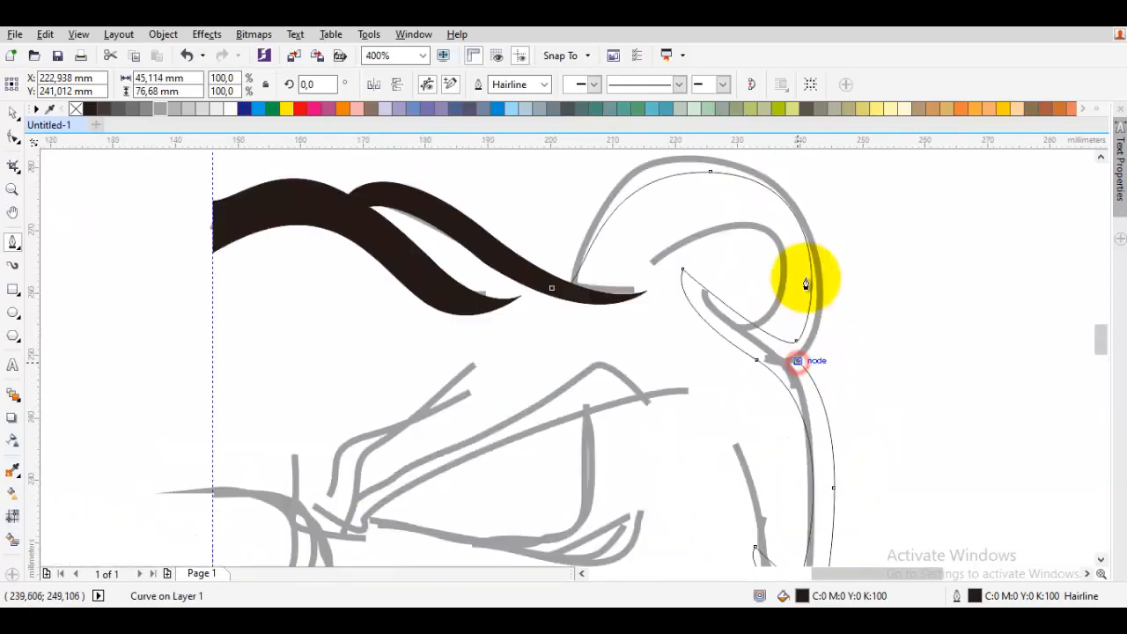
- Trace the ear's upper arc back to the starting node and close the ear shape
left_click_drag(792, 190, 597, 201)
left_click(845, 483)
left_click(849, 512)
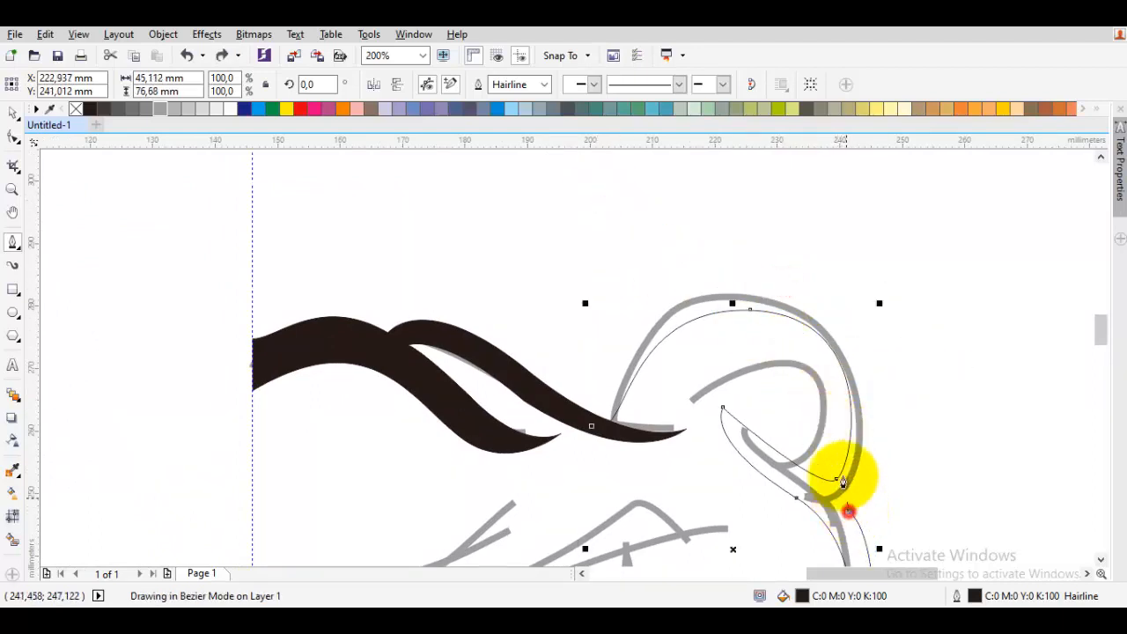
left_click_drag(771, 288, 597, 231)
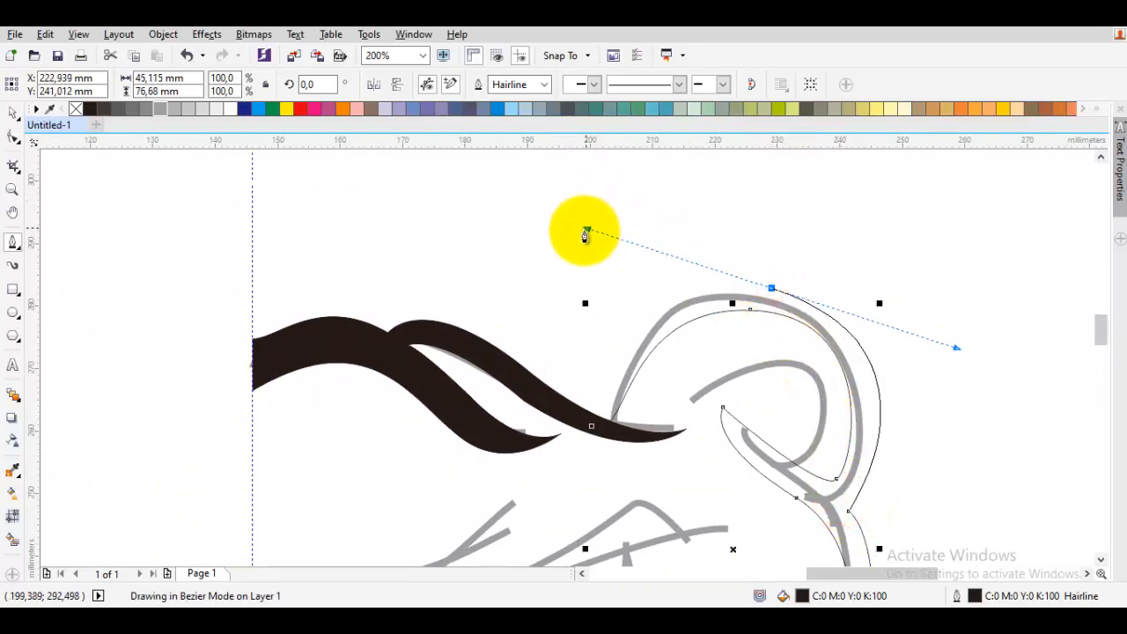
left_click(588, 424)
left_click_drag(560, 434, 569, 429)
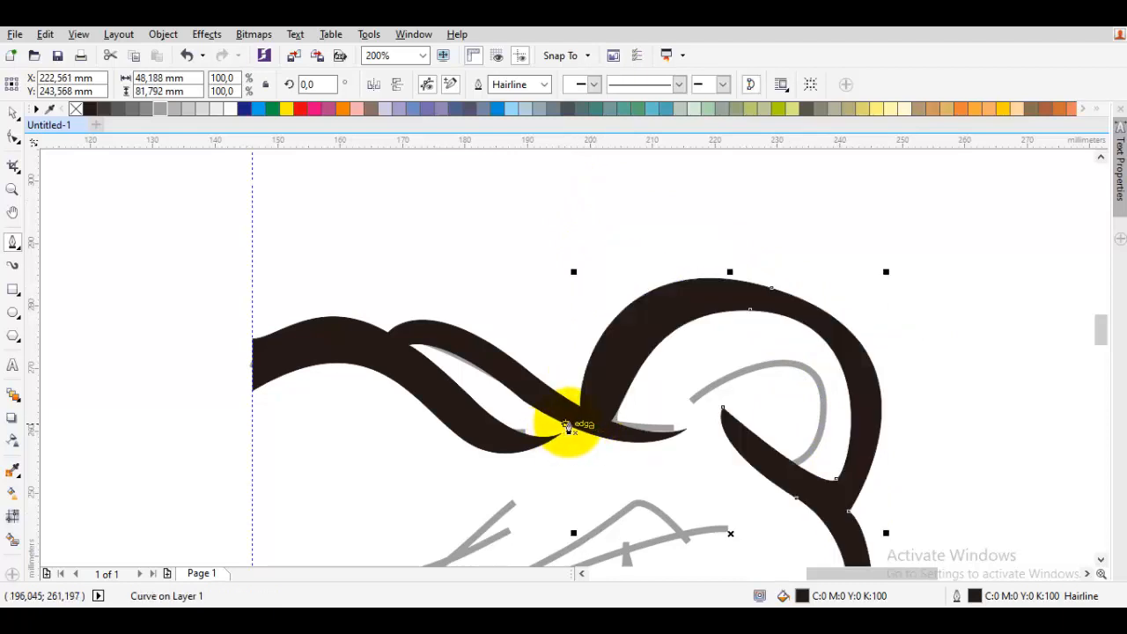
- Move the node at the ear's inner junction with the Shape tool to smooth the shape
scroll(570, 429, "down", 1)
left_click_drag(660, 445, 696, 319)
key("space")
left_click(826, 406)
left_click(718, 477)
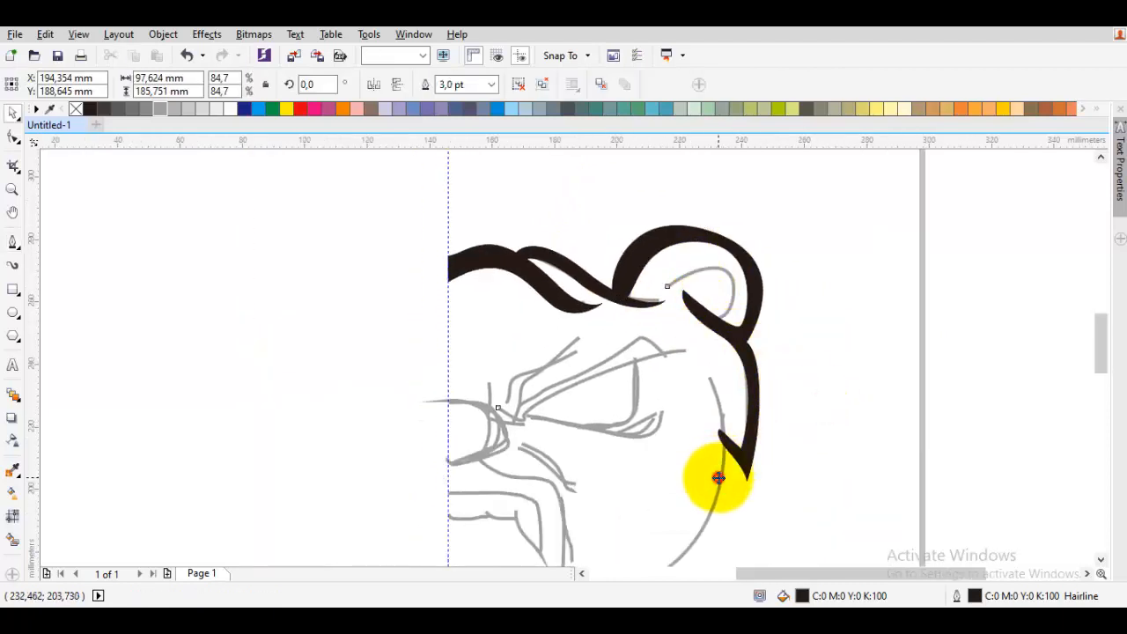
scroll(720, 471, "up", 2)
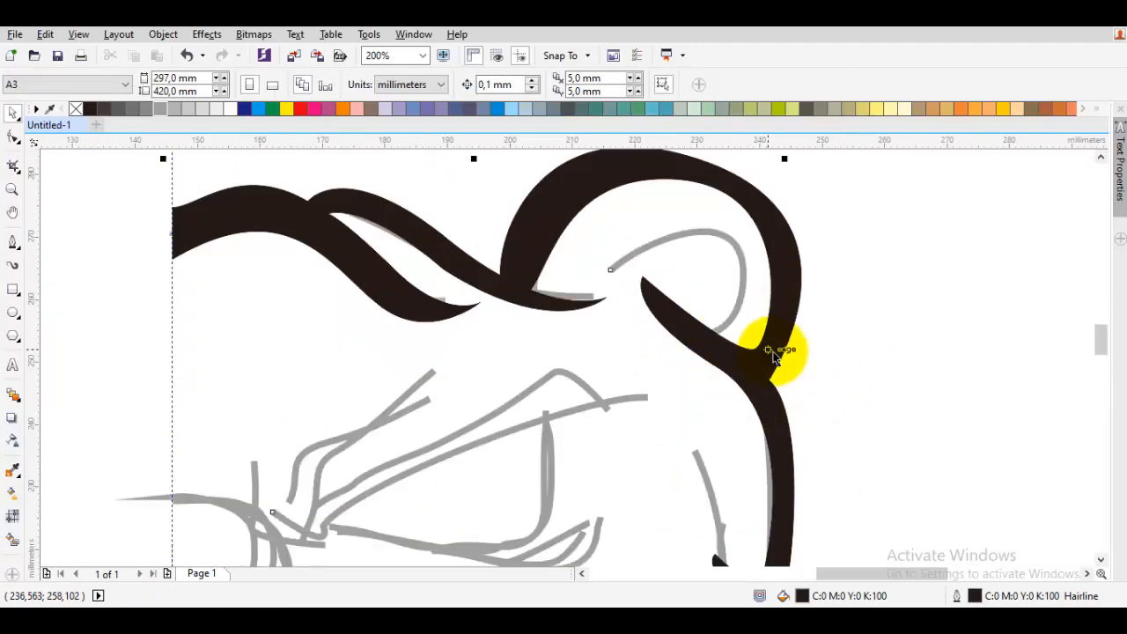
left_click(772, 355)
key("F10")
scroll(772, 355, "up", 1)
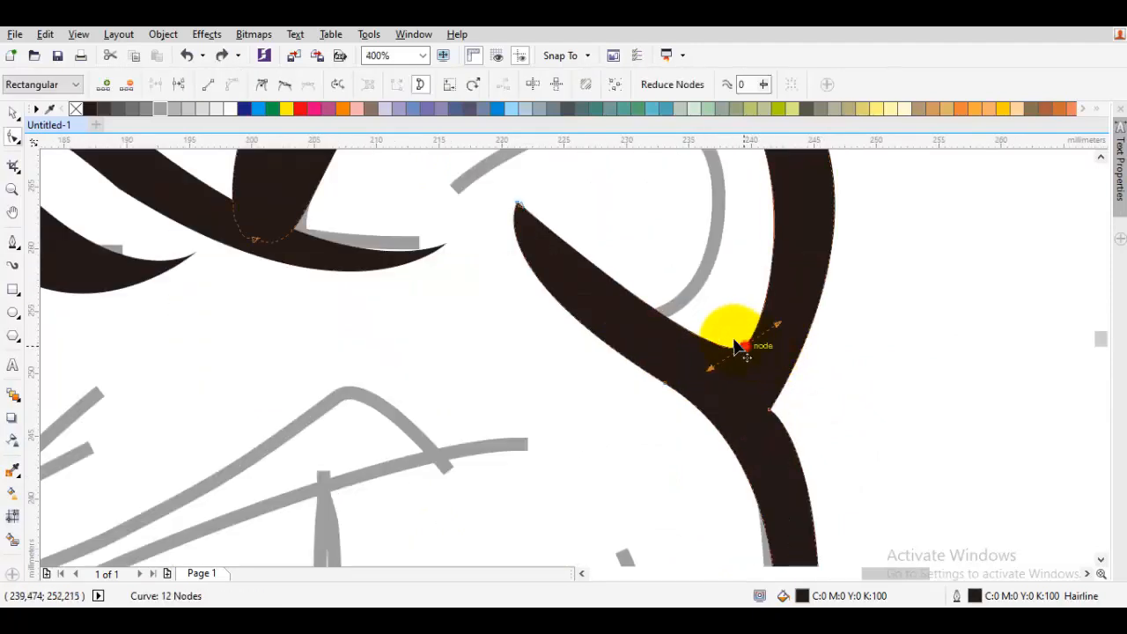
left_click_drag(737, 348, 755, 328)
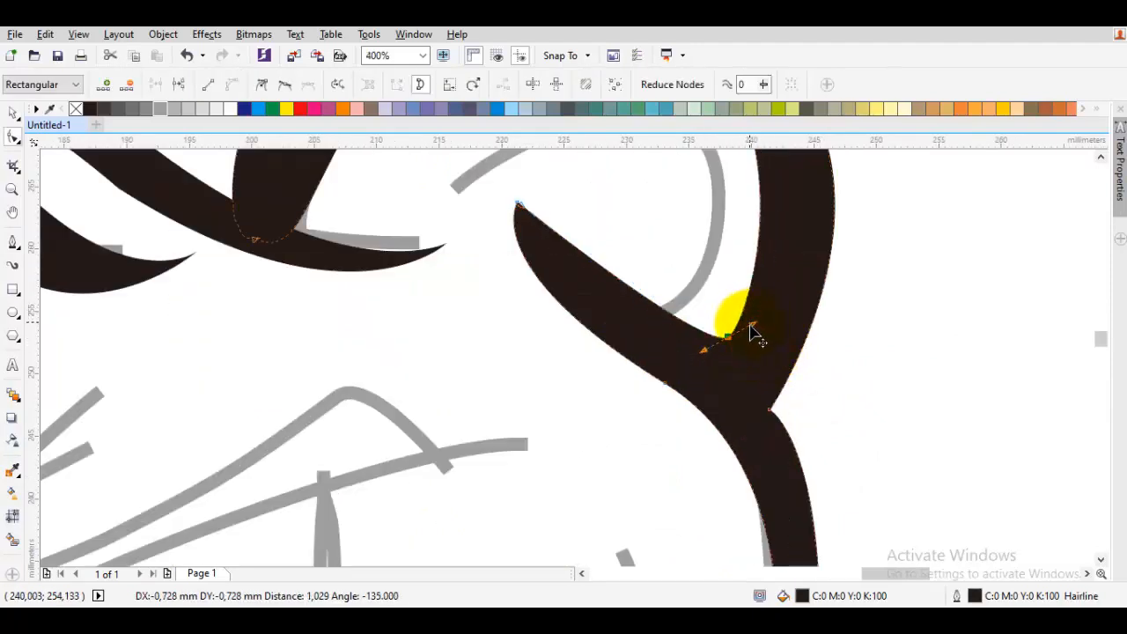
key("space")
- Review the traced ear and forehead shapes against the reference at different zoom levels
scroll(754, 331, "down", 1)
left_click(801, 376)
left_click_drag(801, 376, 850, 294)
scroll(849, 295, "down", 1)
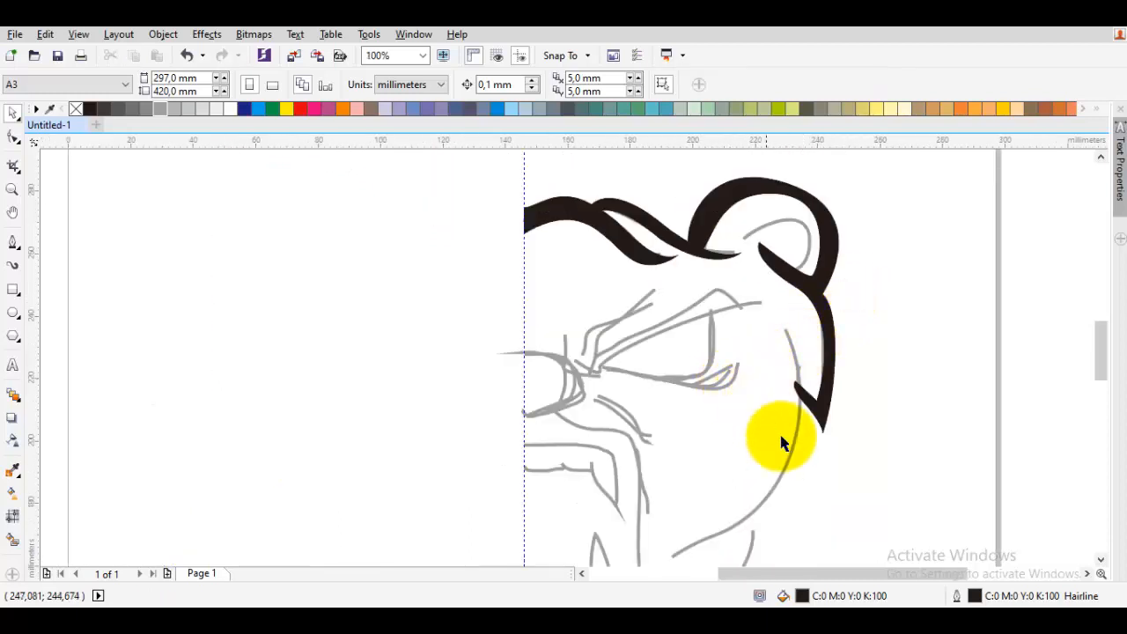
scroll(521, 344, "up", 2)
key("space")
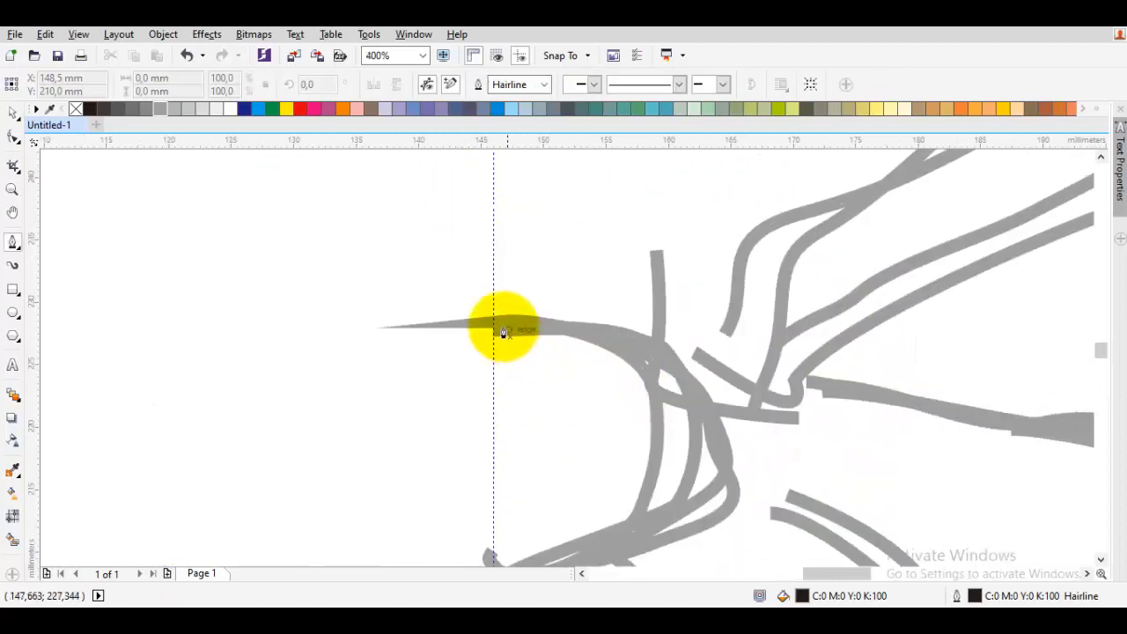
scroll(519, 322, "down", 2)
scroll(526, 251, "up", 2)
key("space")
left_click(526, 254)
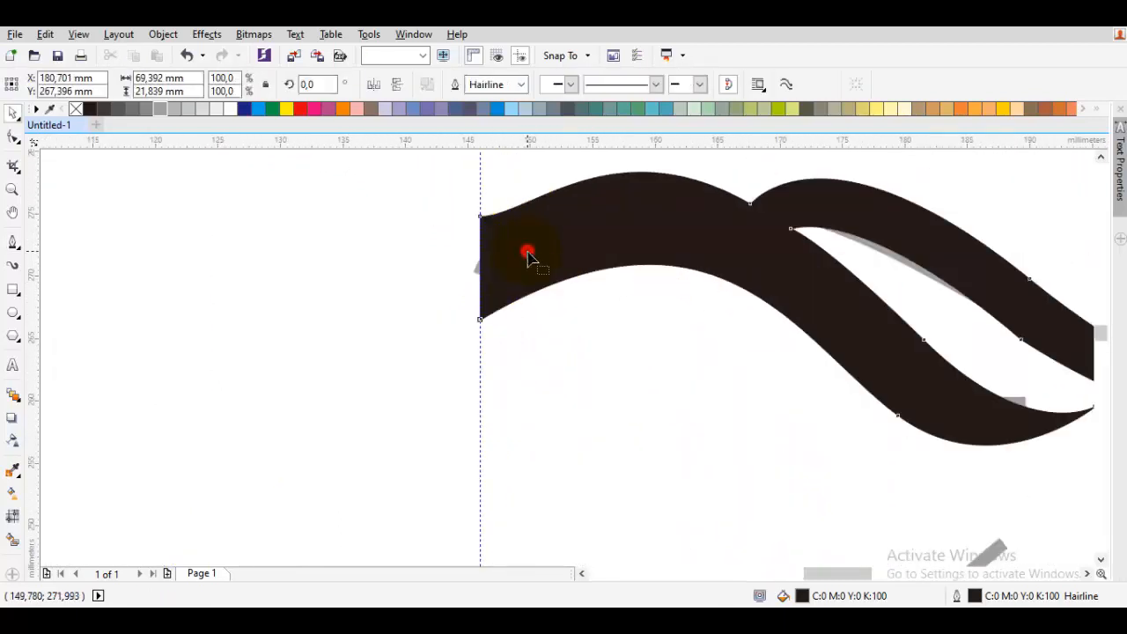
scroll(527, 251, "down", 2)
left_click(591, 356)
left_click_drag(602, 388, 612, 348)
scroll(605, 329, "up", 1)
key("space")
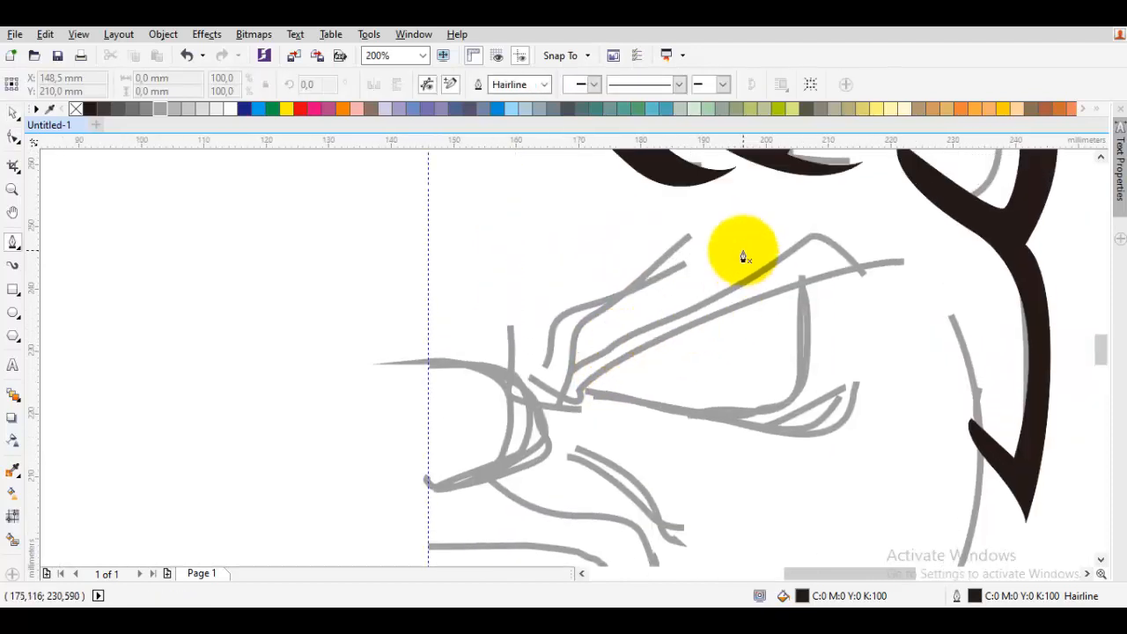
- Trace the eyebrow shape with Bezier curves over the reference lines near the ear
left_click(749, 232)
key("space")
key("space")
mouse_move(780, 319)
left_mouse_down()
mouse_move(810, 325)
mouse_move(785, 352)
left_mouse_up()
key("space")
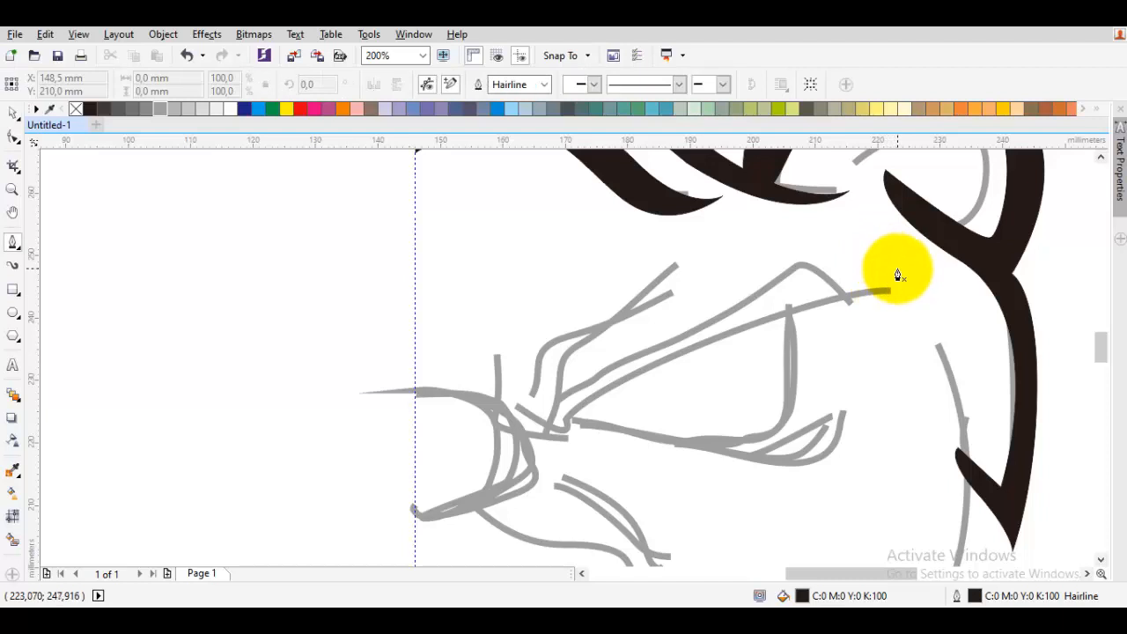
left_click_drag(892, 270, 889, 305)
left_click_drag(678, 352, 687, 388)
scroll(679, 353, "up", 4)
left_click_drag(575, 384, 628, 394)
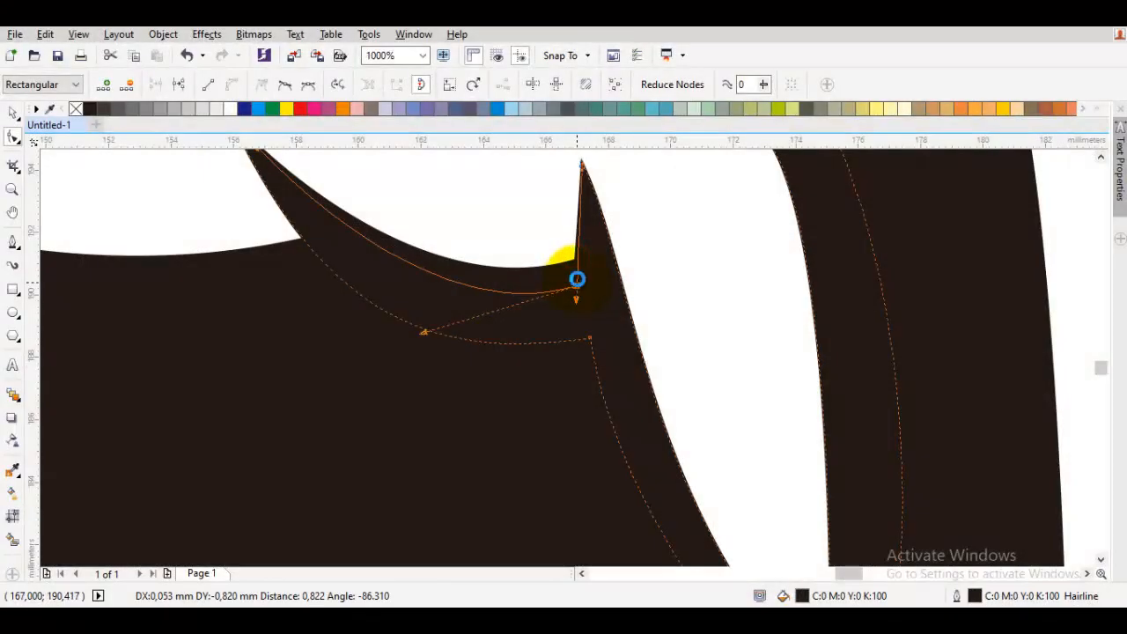
- Refine the nodes where the brow shape's spike meets its lower edge to smooth the corner
left_click_drag(576, 279, 577, 280)
scroll(576, 280, "down", 2)
scroll(577, 280, "up", 2)
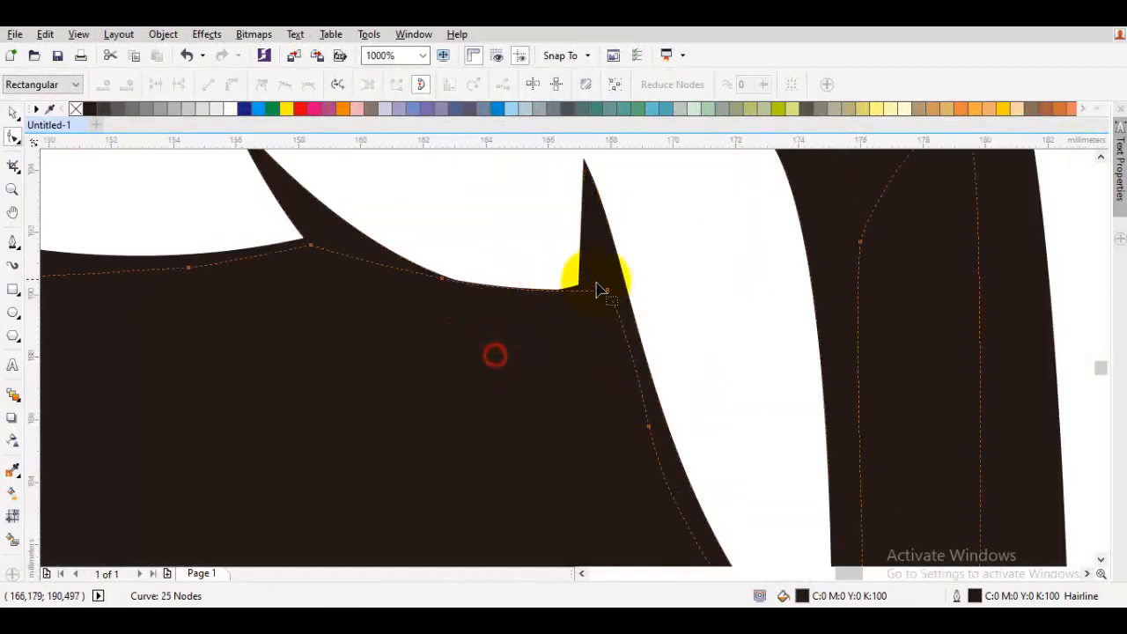
left_click_drag(580, 313, 580, 313)
scroll(580, 314, "down", 2)
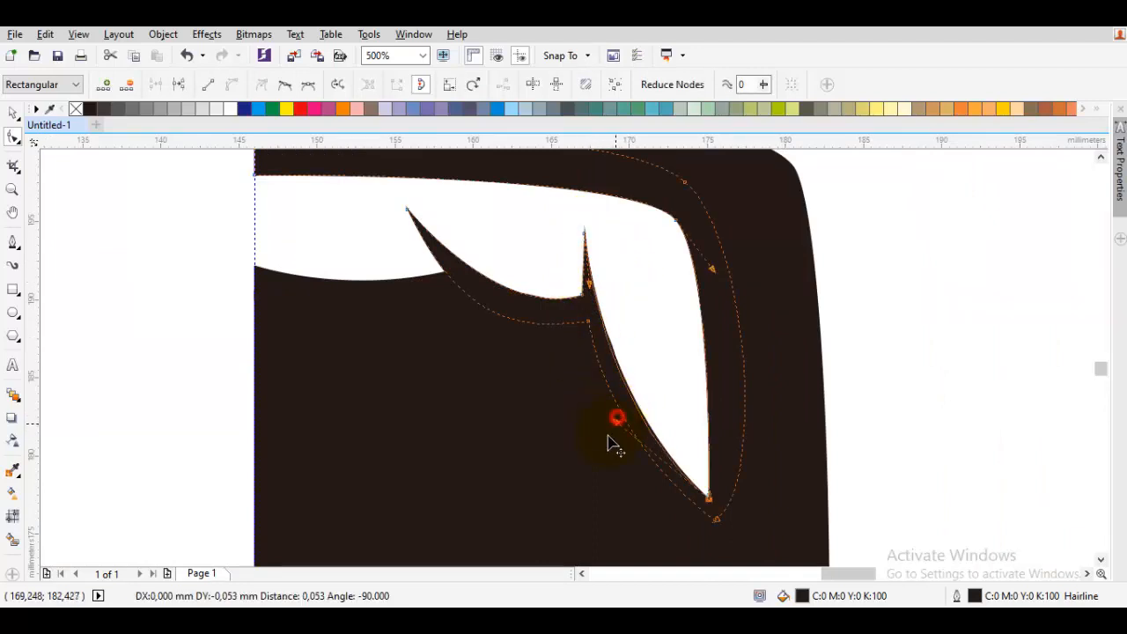
left_click(582, 416)
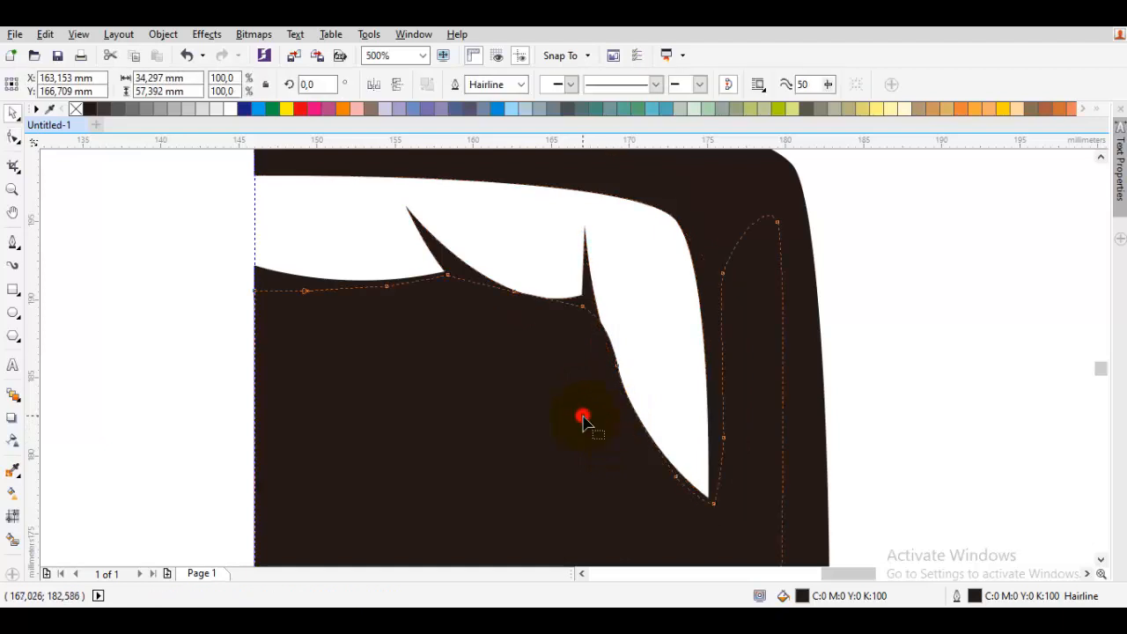
scroll(607, 354, "up", 2)
left_click_drag(627, 387, 613, 385)
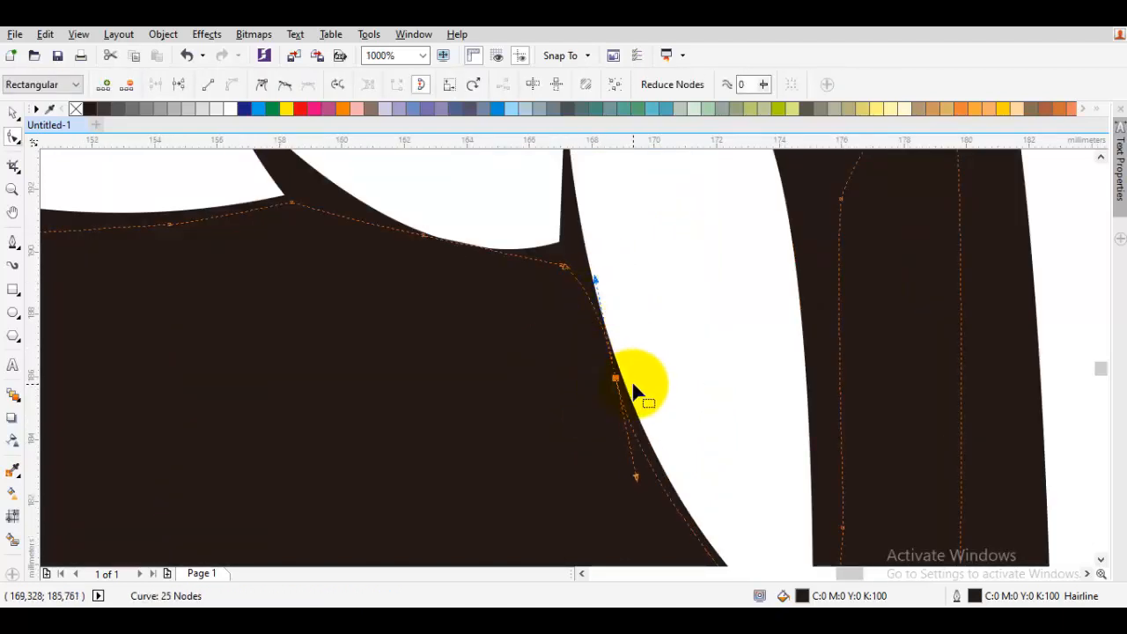
left_click_drag(617, 385, 616, 383)
key("space")
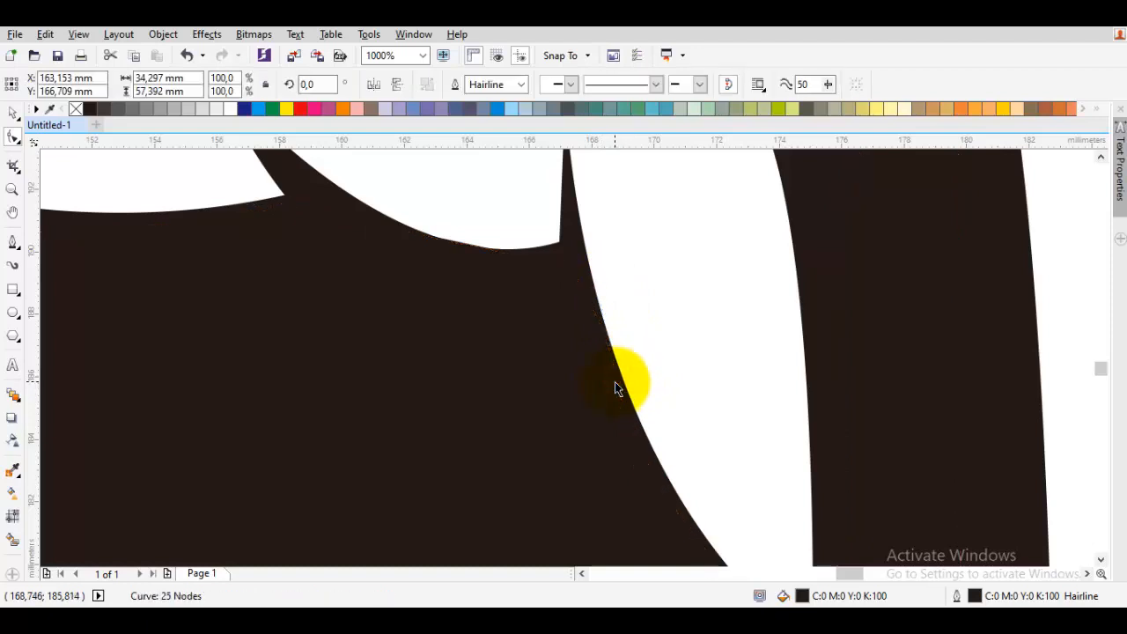
key("Escape")
- Reshape the mouth's tooth tip by changing its node type and adjusting the handles
scroll(620, 376, "down", 1)
left_click_drag(730, 427, 719, 370)
scroll(724, 357, "down", 3)
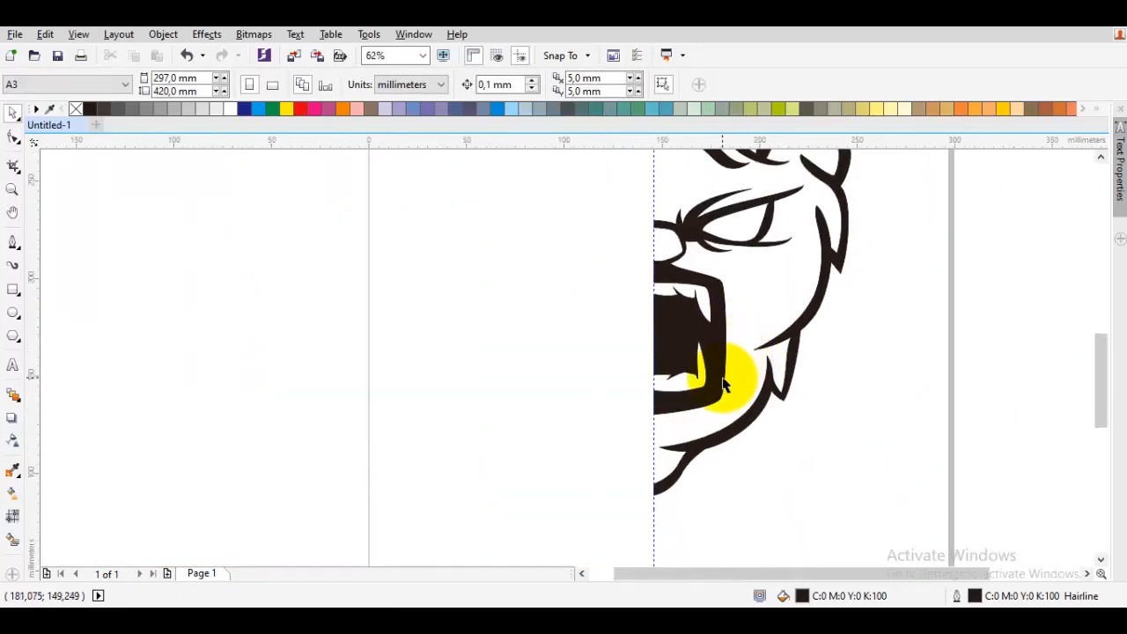
scroll(723, 385, "up", 2)
double_click(659, 381)
scroll(649, 280, "up", 1)
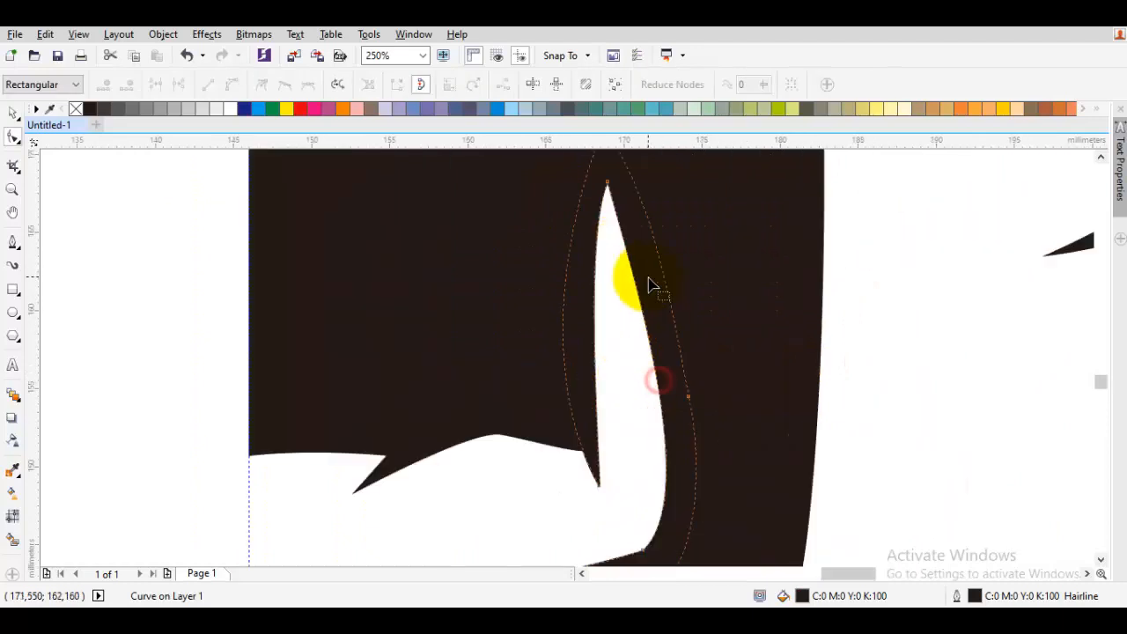
left_click_drag(629, 217, 634, 251)
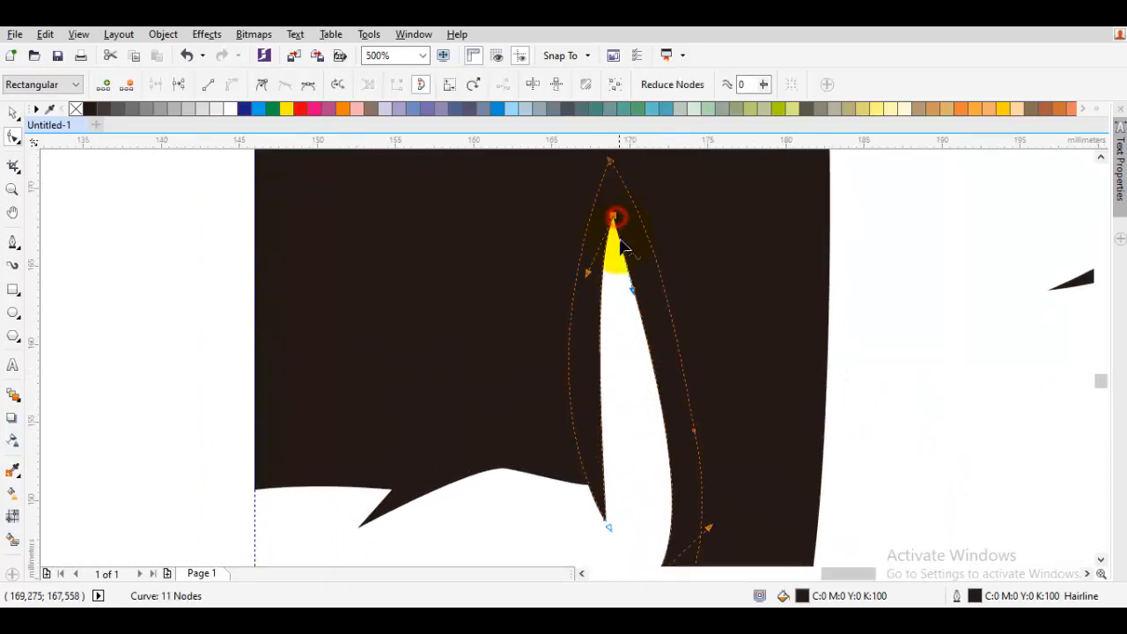
left_click_drag(649, 295, 672, 281)
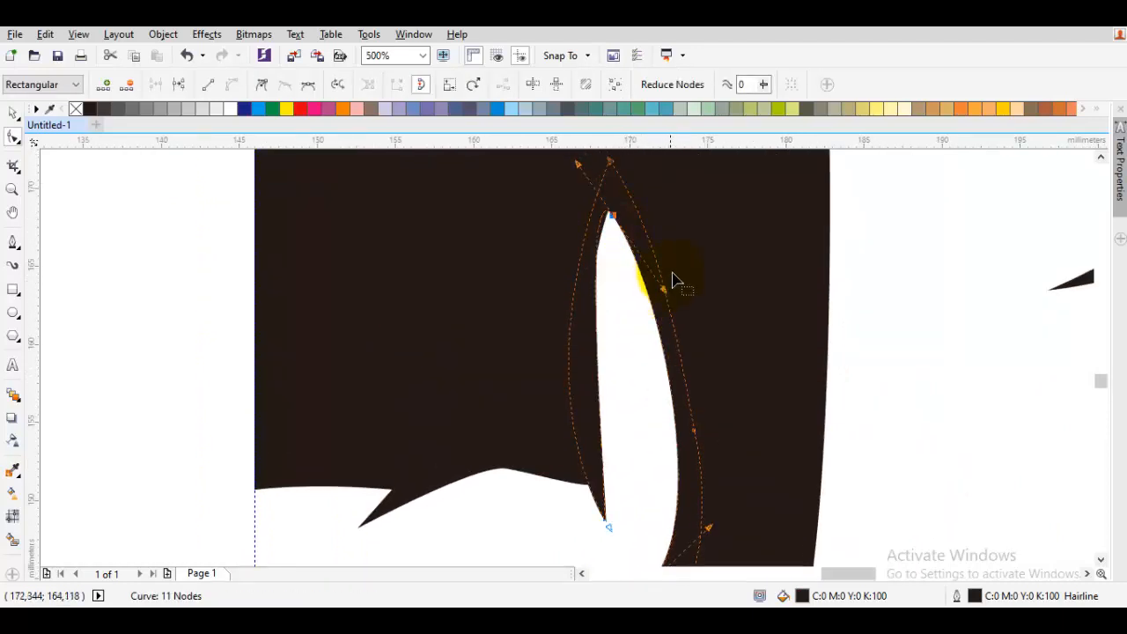
right_click(672, 224)
left_click(726, 319)
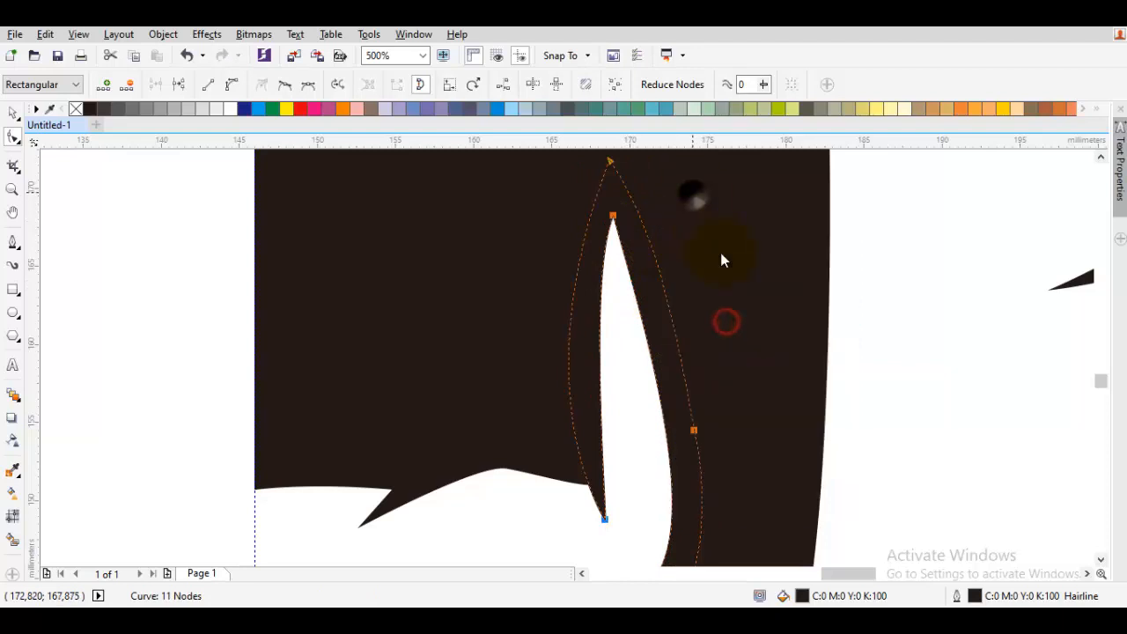
right_click(693, 193)
left_click(730, 261)
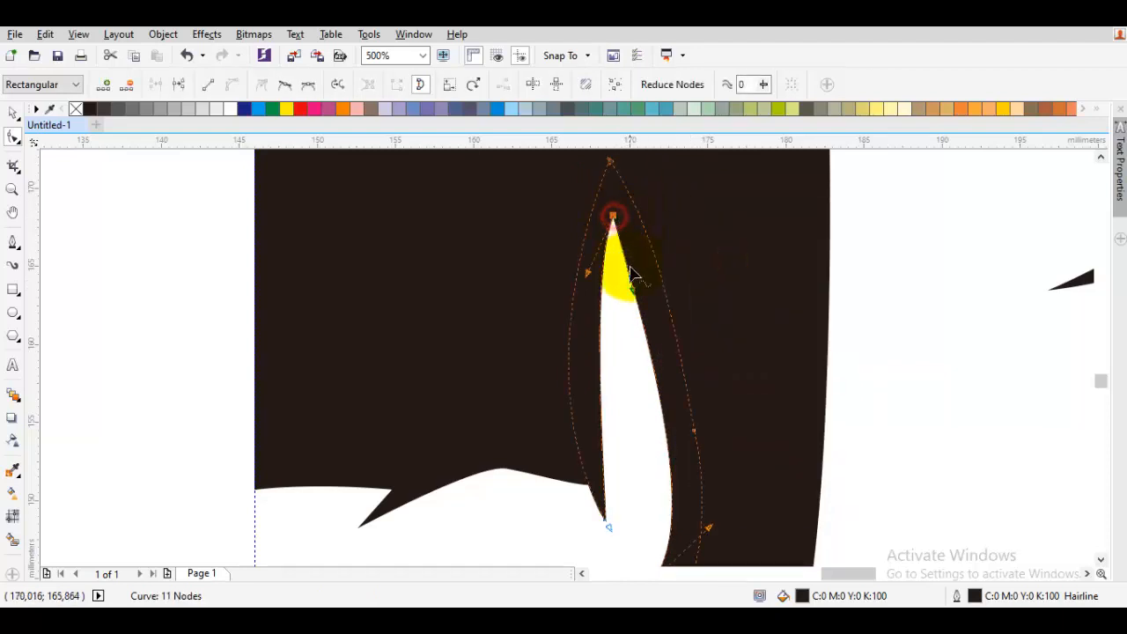
left_click_drag(632, 297, 656, 291)
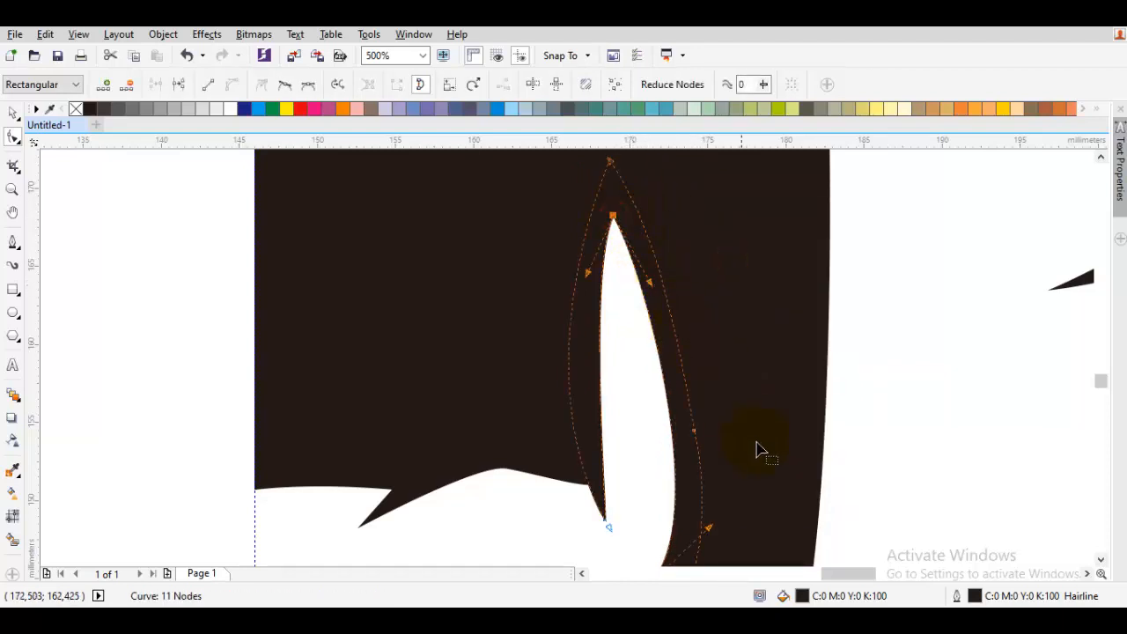
- Adjust the tooth's lower nodes to taper its base into the mouth shape
scroll(748, 405, "down", 3)
left_click_drag(725, 328, 585, 530)
left_click(424, 419)
double_click(424, 416)
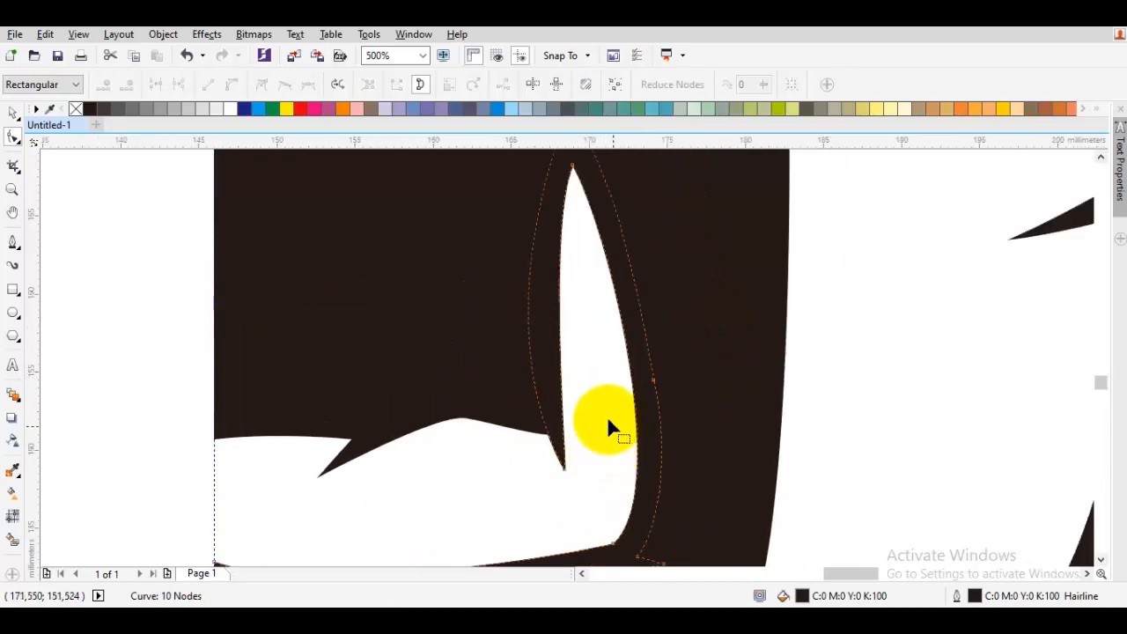
left_click_drag(565, 470, 568, 496)
left_click_drag(570, 302, 581, 411)
left_click_drag(562, 342, 543, 393)
key("space")
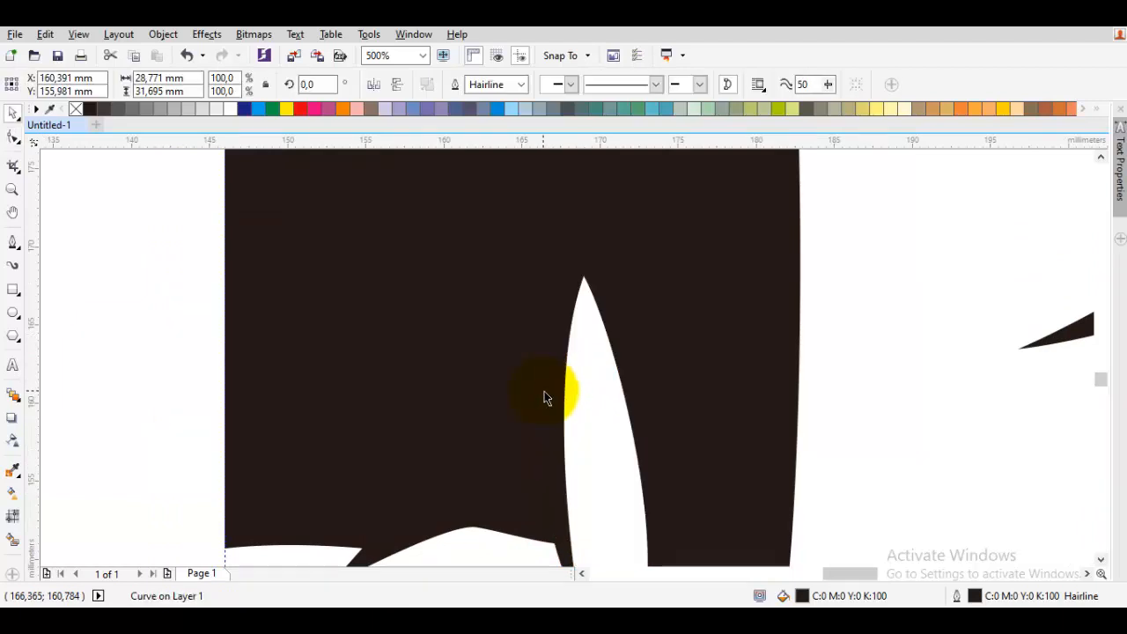
- Sharpen the upper tooth's tip by dragging its node handles with the Shape tool
scroll(544, 393, "down", 2)
left_click(676, 442)
left_click_drag(677, 442, 684, 440)
scroll(576, 388, "up", 2)
left_click(571, 396)
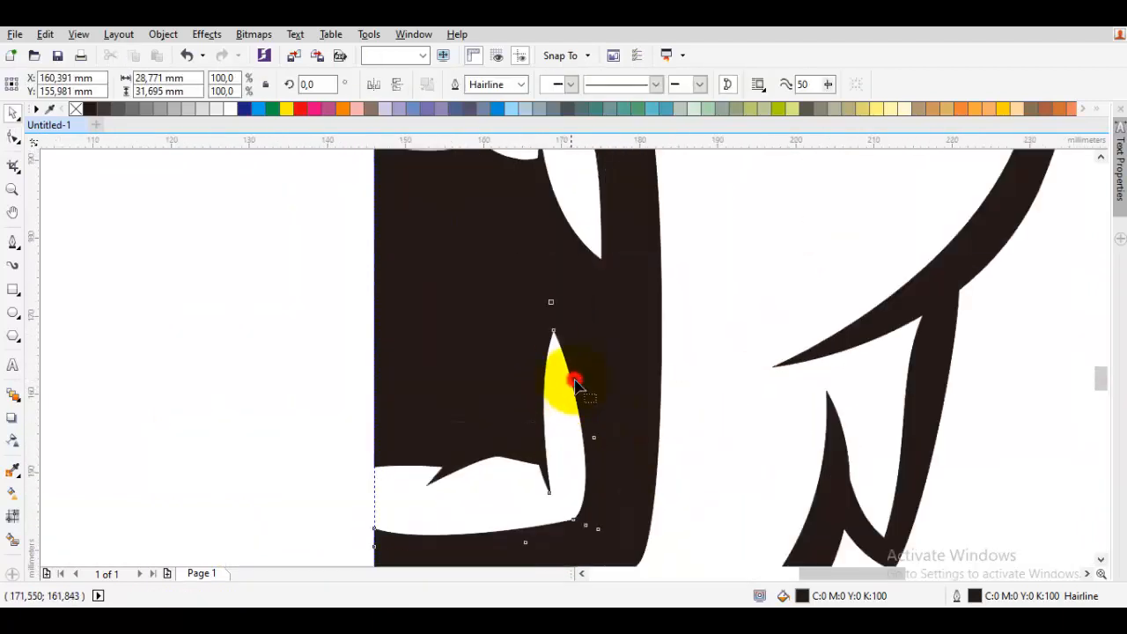
scroll(573, 384, "up", 2)
key("F10")
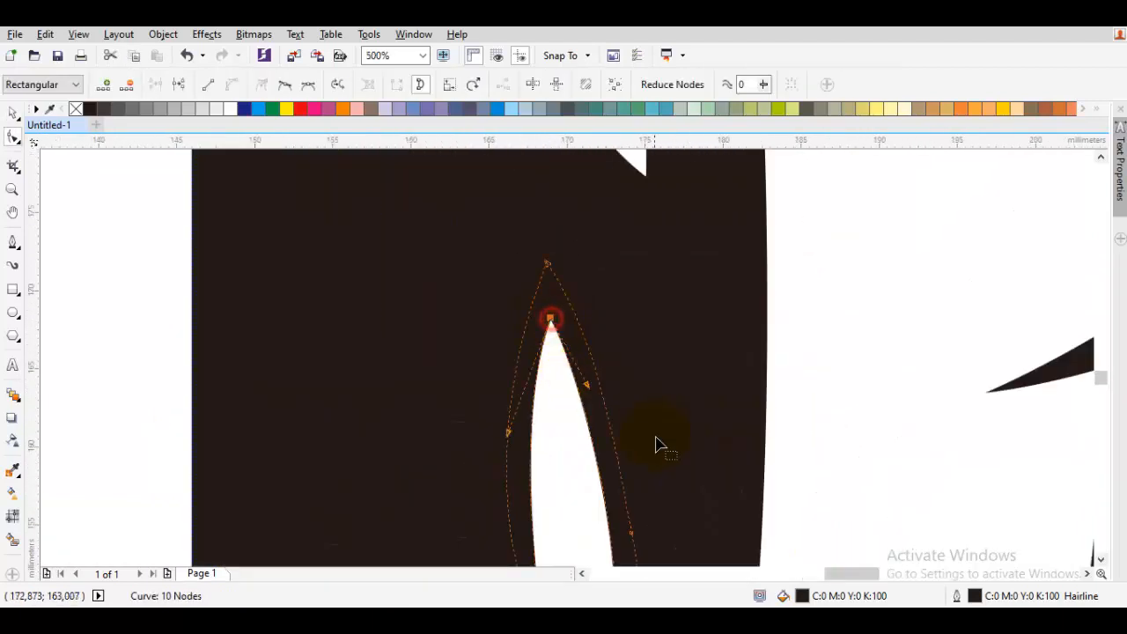
left_click_drag(656, 438, 594, 320)
left_click_drag(645, 553, 633, 338)
key("space")
key("Escape")
scroll(633, 337, "down", 1)
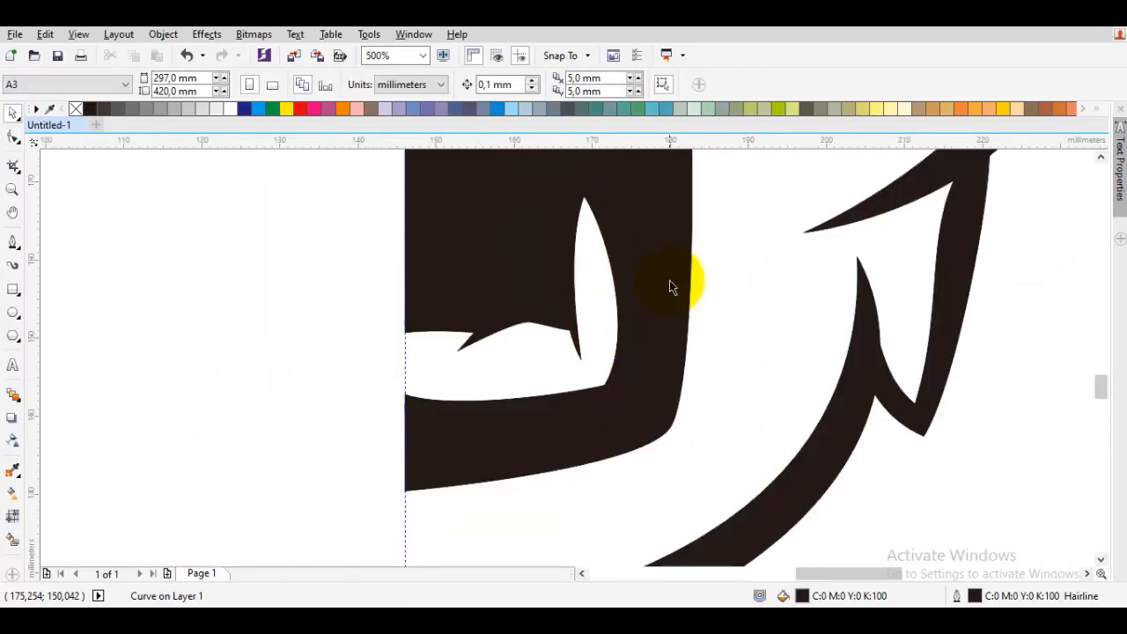
- Zoom out to review the traced half of the monkey face
left_click_drag(669, 280, 629, 388)
scroll(628, 387, "down", 2)
scroll(780, 410, "down", 1)
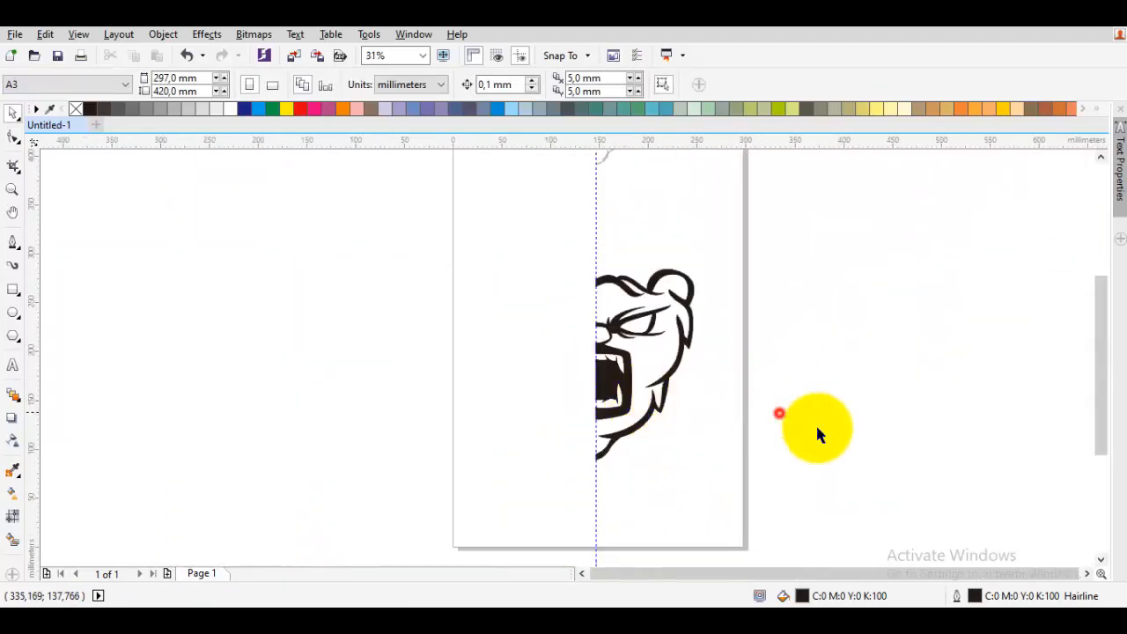
scroll(629, 335, "up", 1)
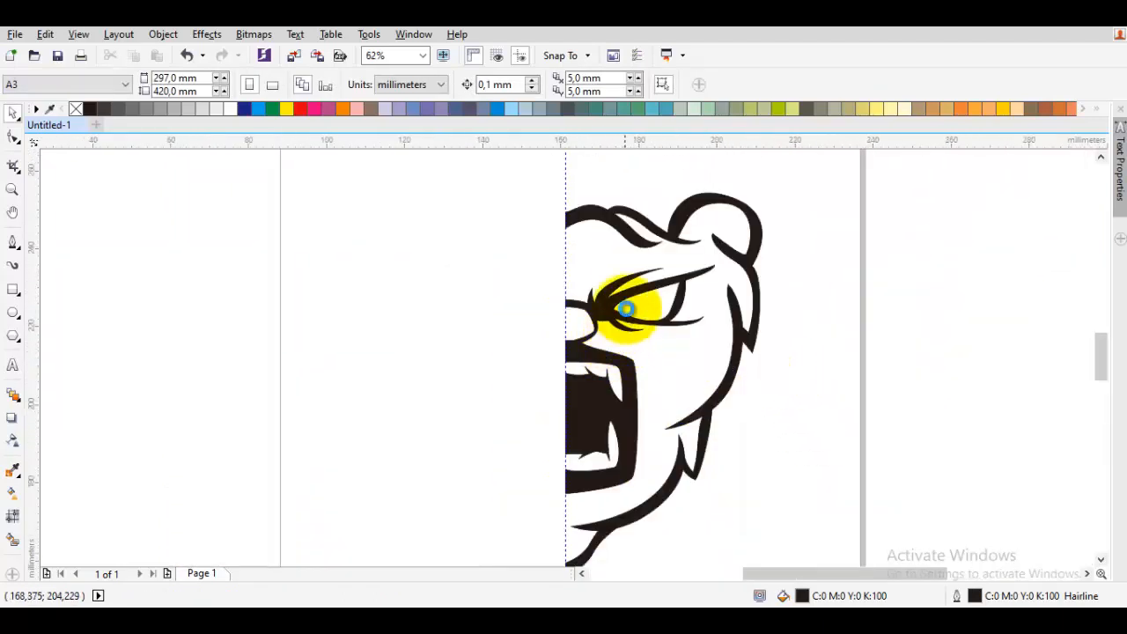
- Reshape the eyebrow stroke's inner end by repositioning its node with the Shape tool
scroll(699, 253, "up", 2)
left_click_drag(699, 253, 519, 303)
scroll(419, 366, "up", 1)
double_click(419, 365)
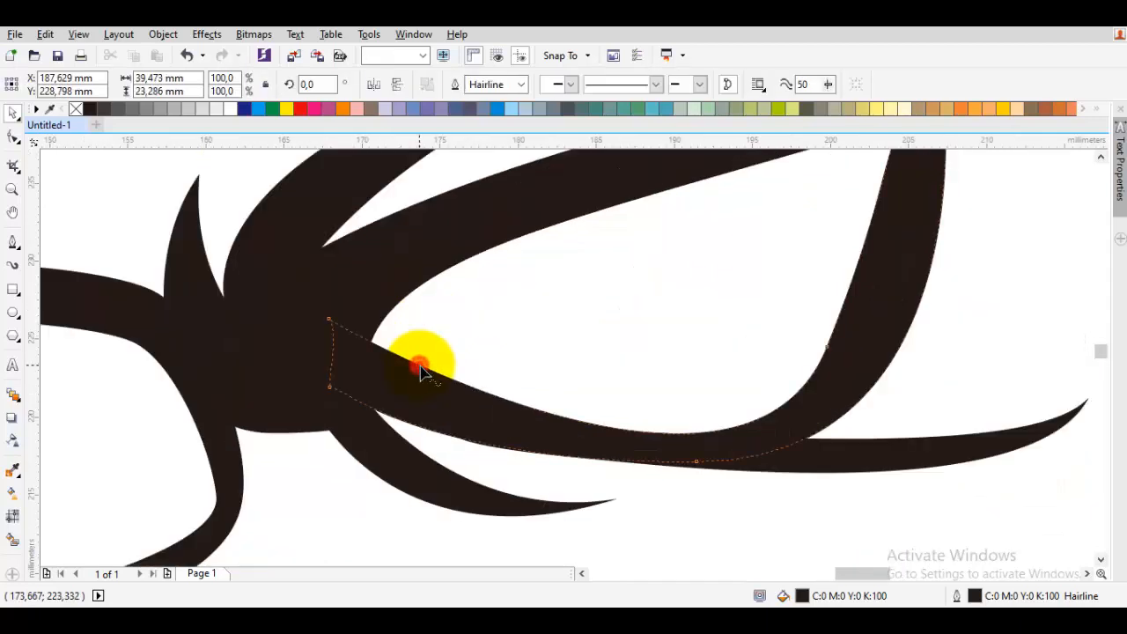
left_click(696, 449)
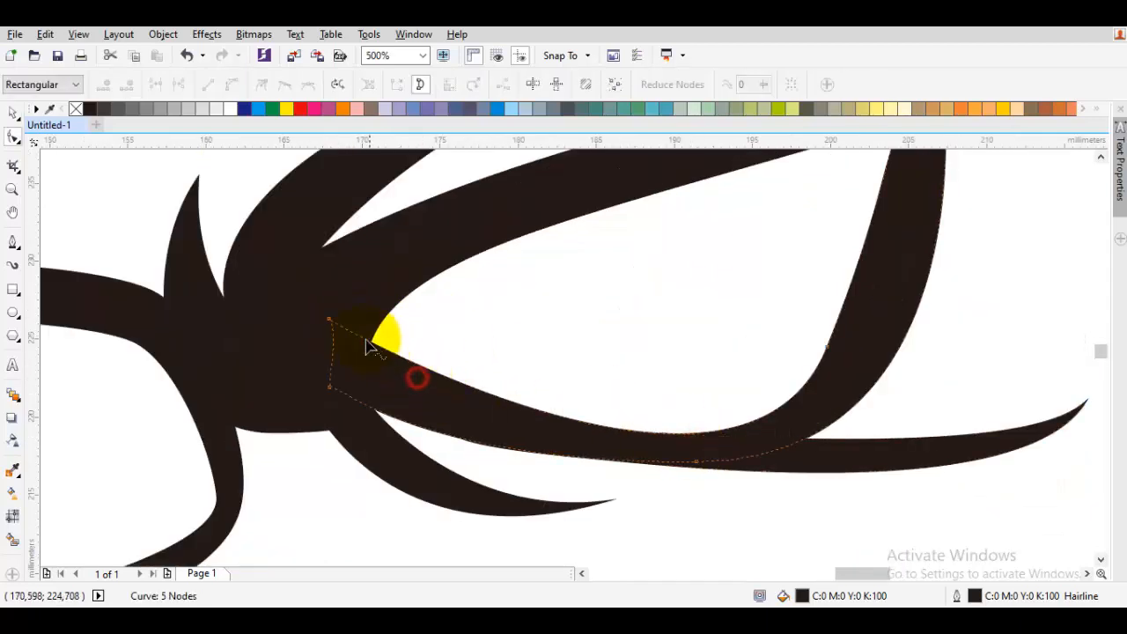
left_click_drag(330, 321, 285, 312)
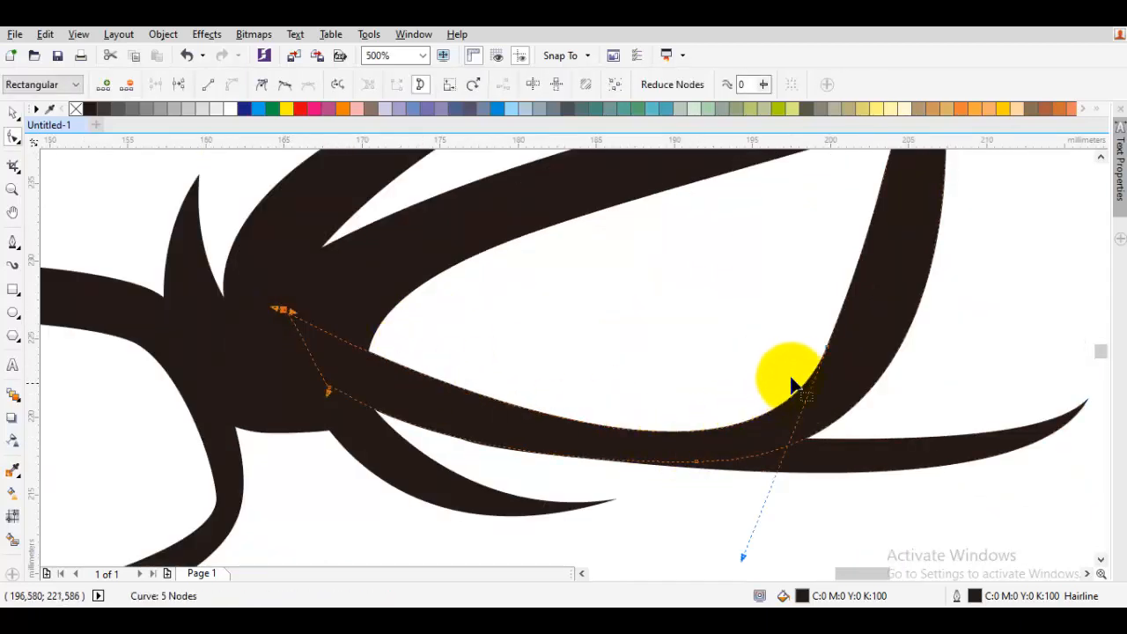
- Sharpen the eyebrow stroke's outer tip by adjusting its end node and control handles
left_click_drag(828, 346, 834, 329)
left_click_drag(894, 380, 537, 299)
left_click(534, 357)
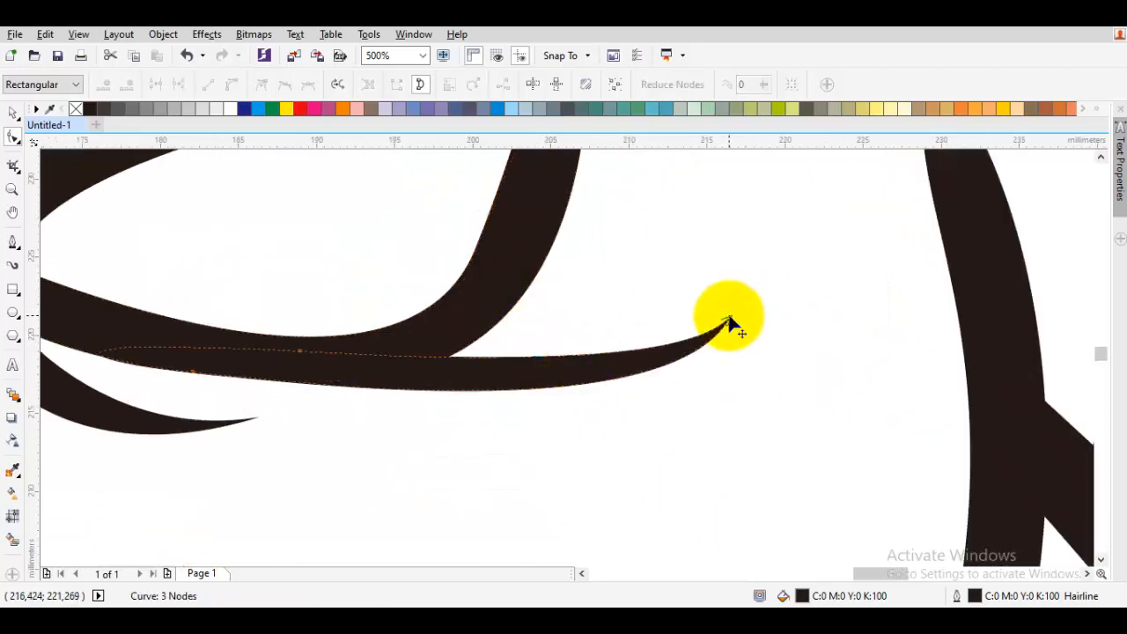
left_click_drag(729, 316, 731, 295)
left_click_drag(665, 406, 626, 449)
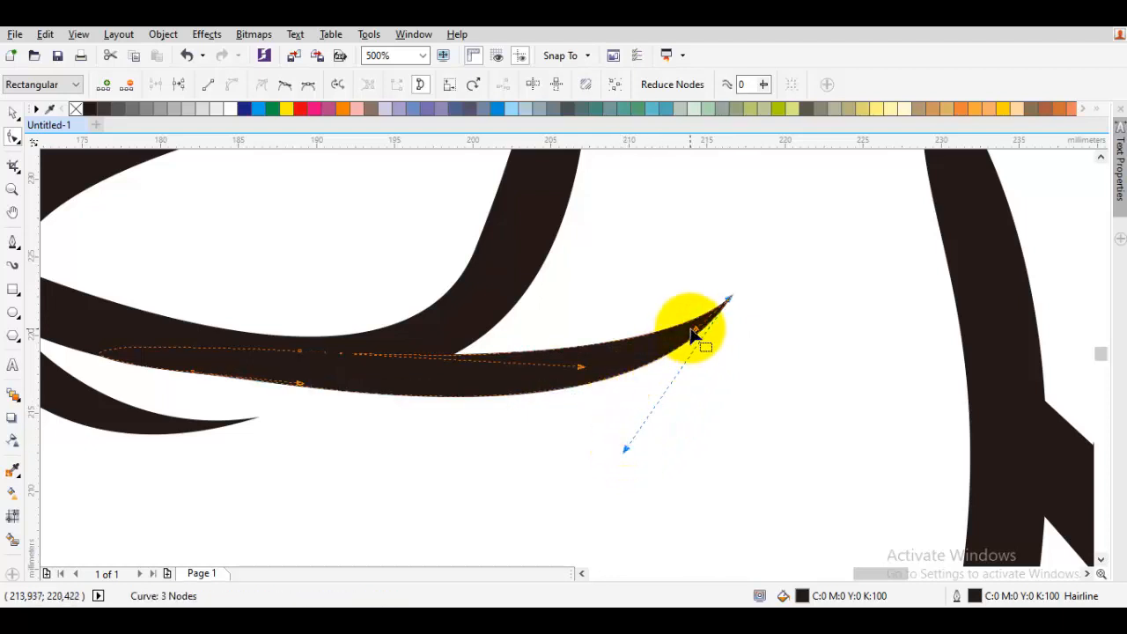
left_click_drag(302, 353, 298, 337)
key("space")
key("Escape")
- Shift the eyebrow's node at the eye corner slightly inward with the Shape tool
scroll(640, 359, "down", 3)
scroll(646, 365, "up", 4)
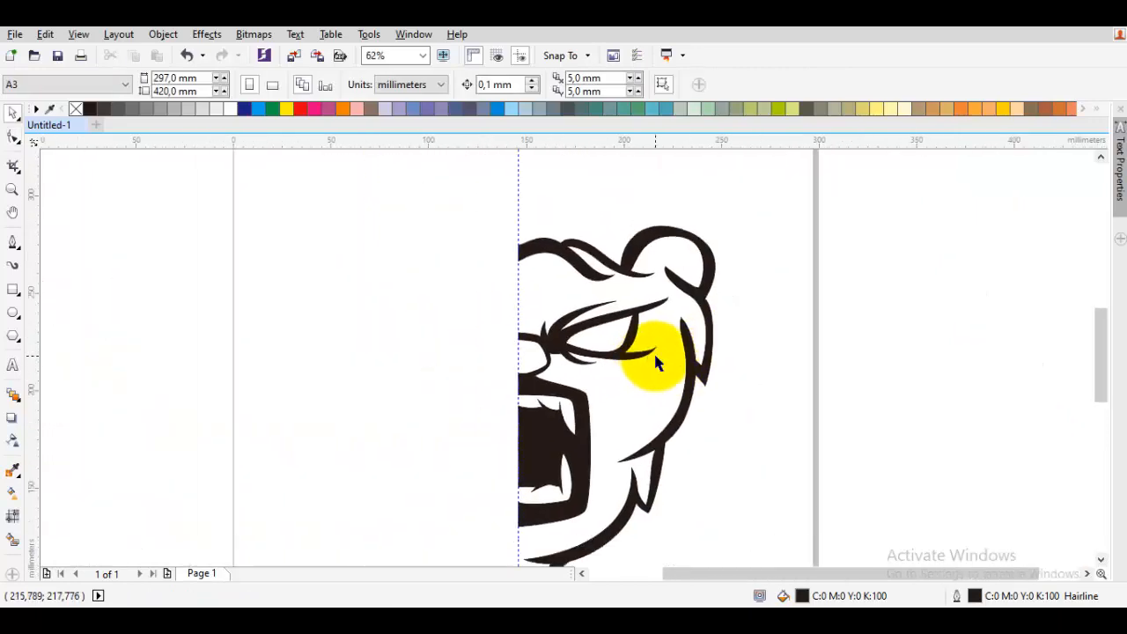
key("F10")
left_click(660, 322)
left_click_drag(658, 323, 641, 323)
key("space")
key("Escape")
scroll(655, 339, "down", 2)
left_click(857, 372)
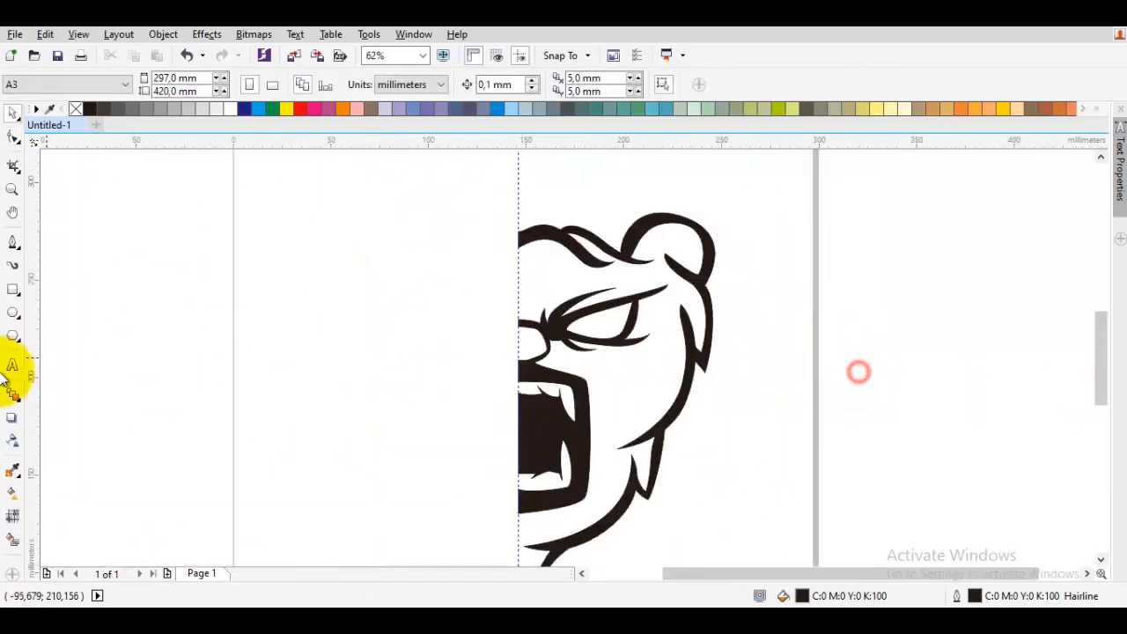
- Fill the enclosed eye area with the Smart Fill tool to create an eye shape
left_click(12, 539)
left_click(614, 324)
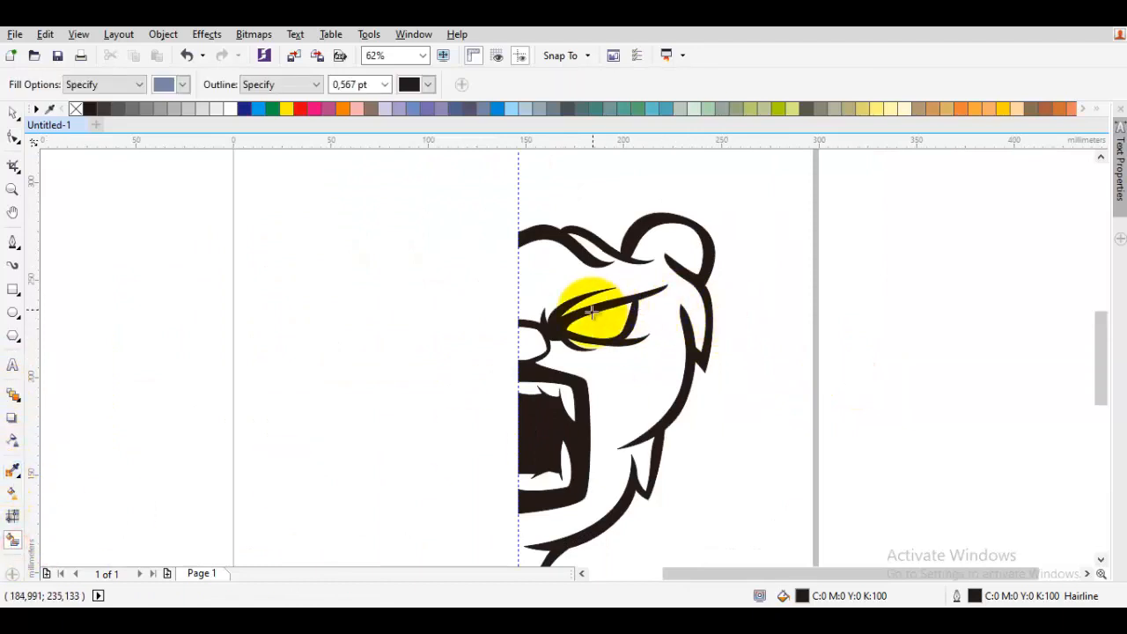
scroll(616, 334, "up", 2)
left_click(616, 331)
scroll(618, 327, "up", 1)
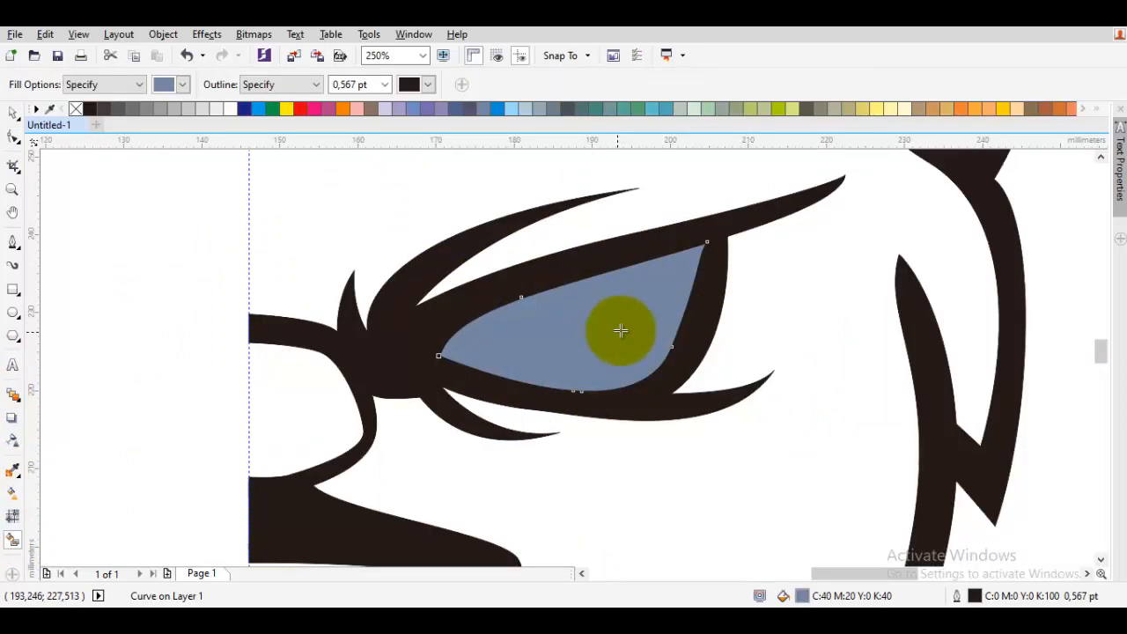
- Color the eye shape red and set its outline width to 4.0 pt
key("space")
left_click(298, 112)
left_click_drag(642, 305, 525, 261)
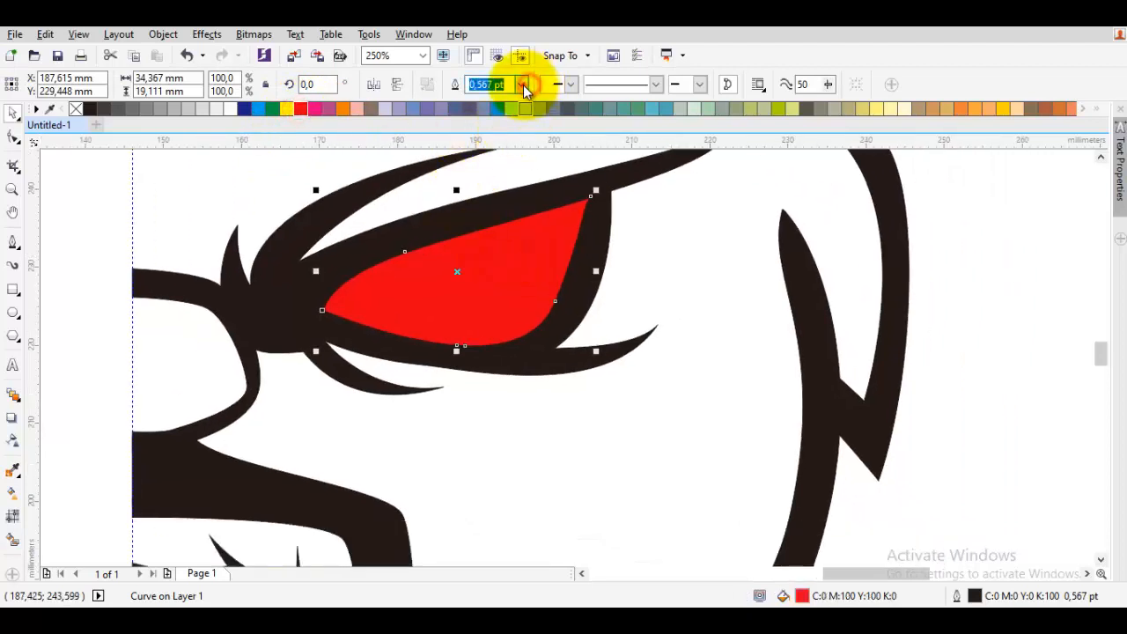
left_click(522, 85)
left_click(486, 200)
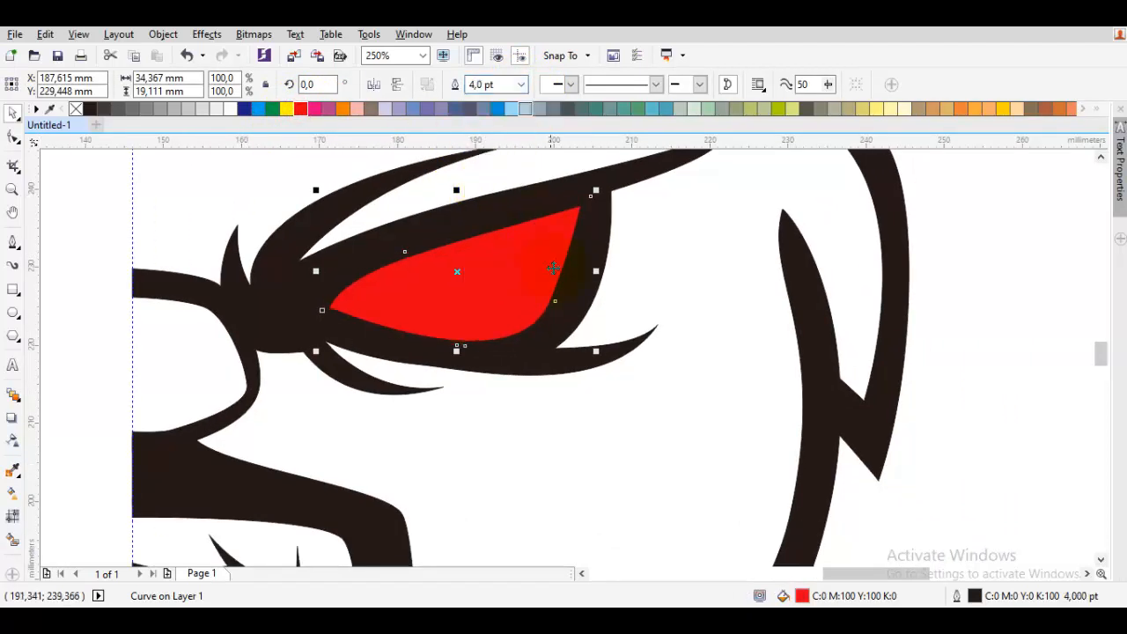
- Try a yellow outline on the red eye shape, then set its outline to None
scroll(550, 280, "up", 1)
right_click(291, 113)
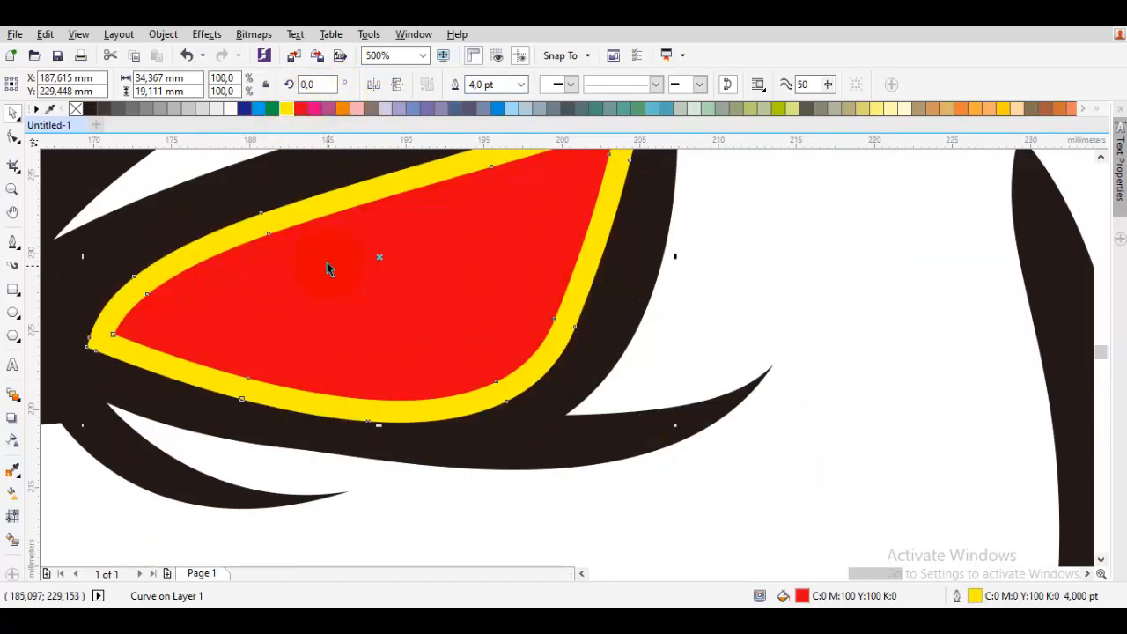
key("F10")
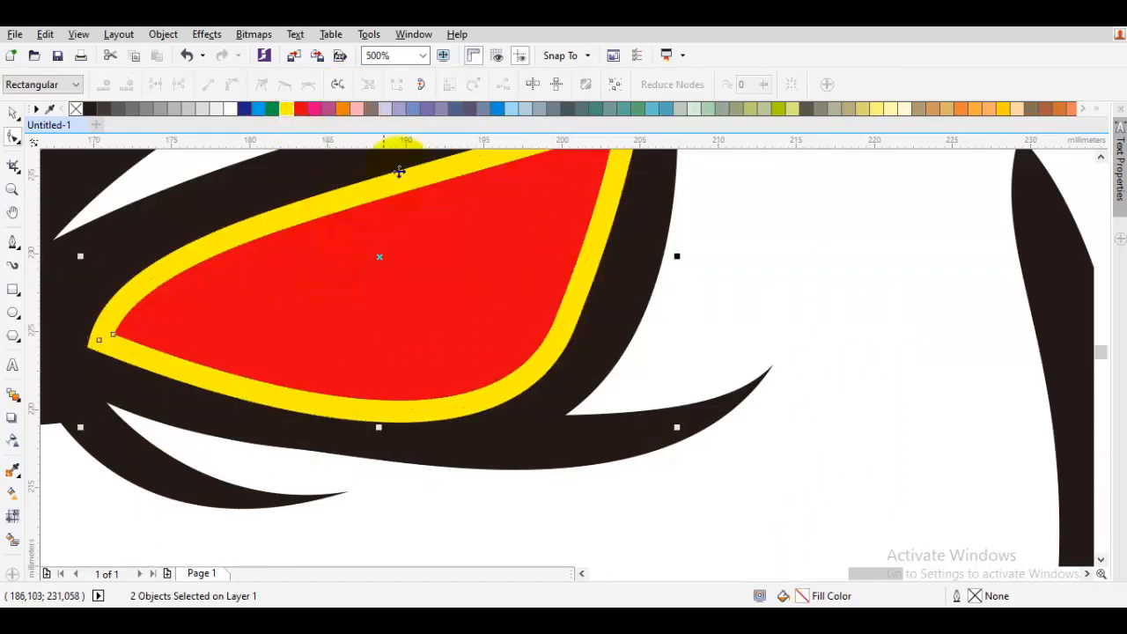
key("space")
left_click(455, 84)
- Send the red eye shape to the back of the layer behind the black strokes
right_click(445, 225)
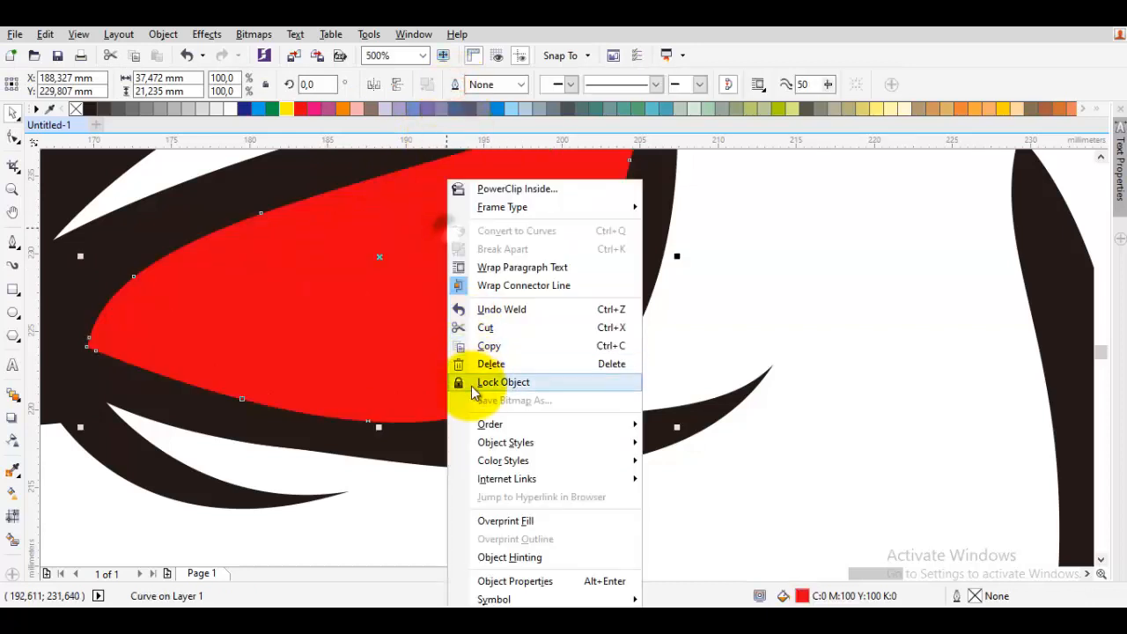
mouse_move(520, 424)
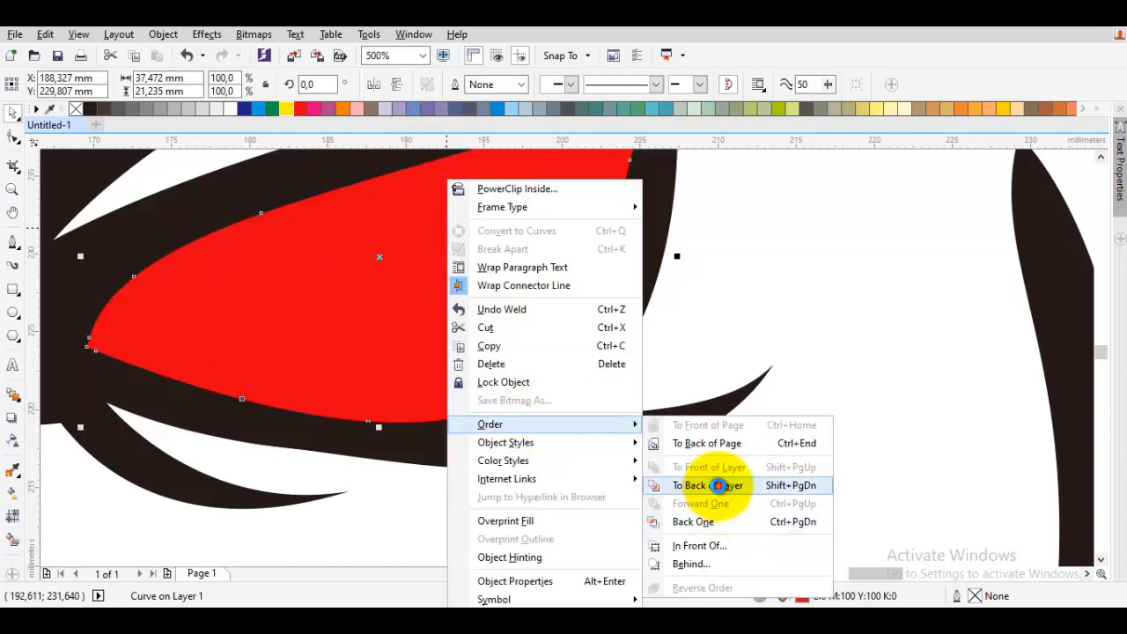
left_click(730, 485)
scroll(703, 390, "down", 4)
left_click(704, 390)
scroll(704, 390, "down", 3)
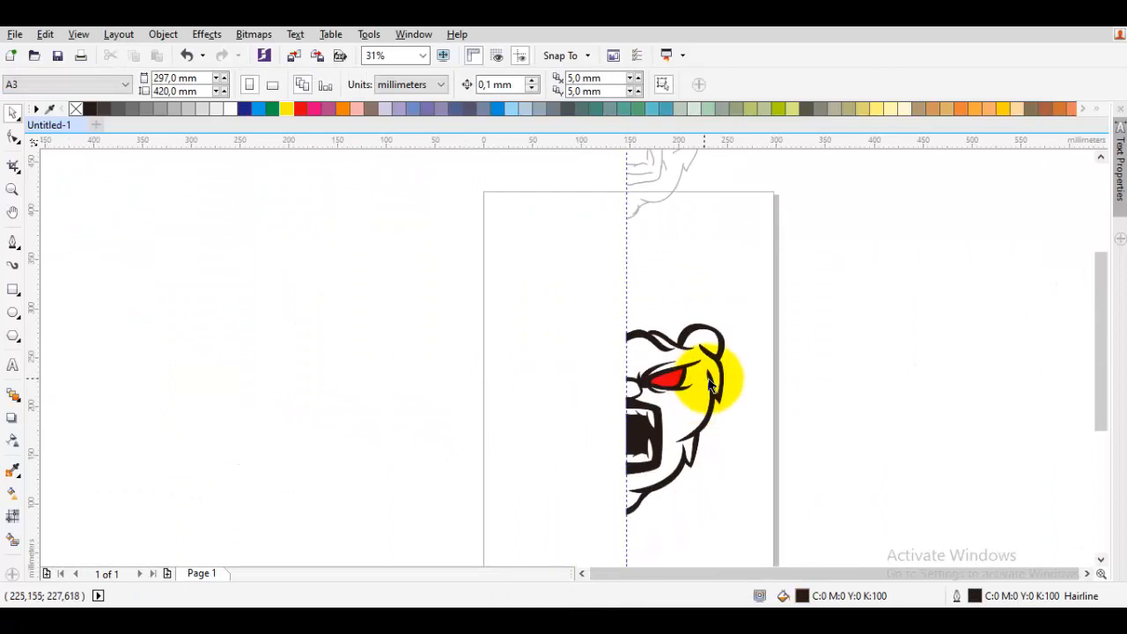
- Draw a small curved spike rising from the brow stroke on top of the head with the Bezier tool
scroll(704, 375, "up", 4)
scroll(696, 364, "down", 3)
scroll(682, 330, "up", 3)
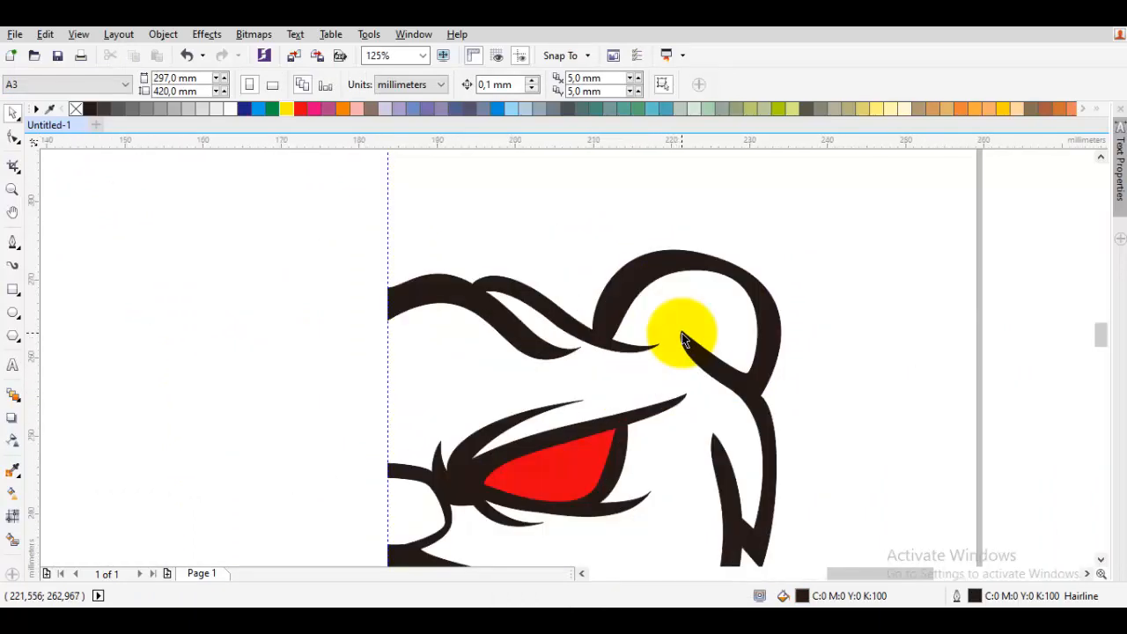
scroll(682, 337, "up", 2)
scroll(357, 293, "down", 2)
scroll(257, 257, "up", 2)
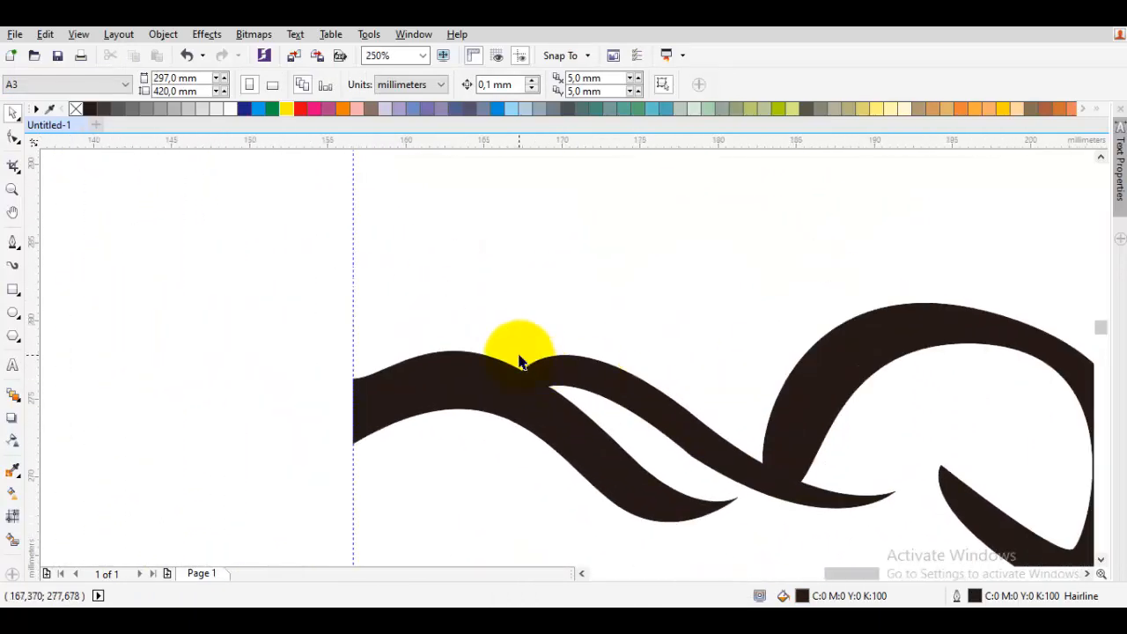
scroll(519, 356, "up", 1)
key("space")
left_click_drag(594, 311, 484, 285)
key("space")
key("space")
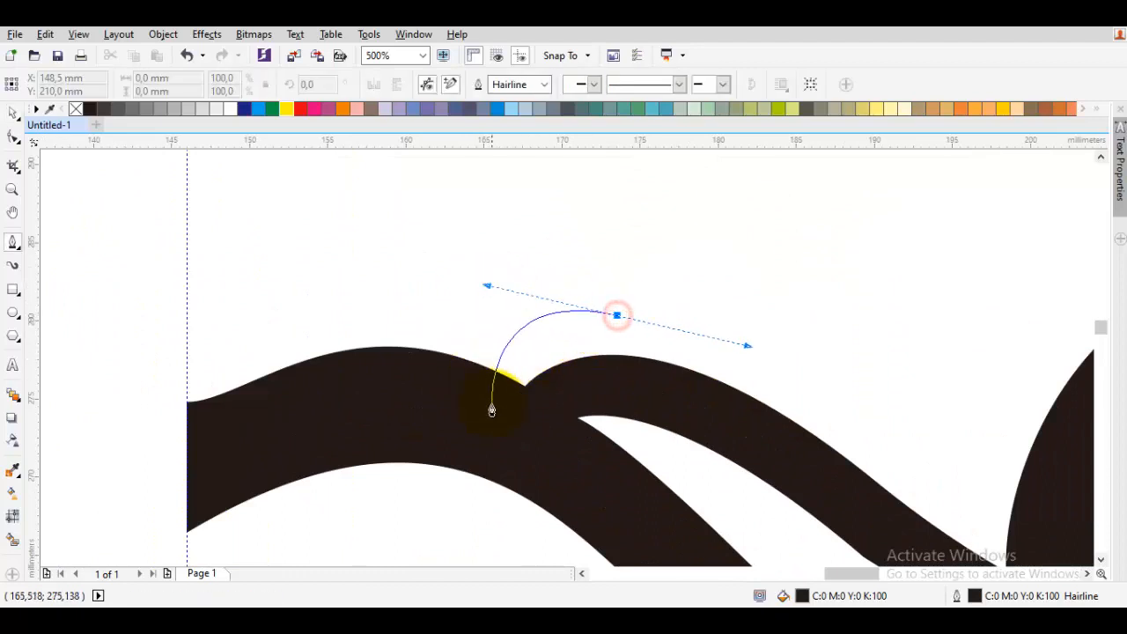
left_click(491, 404)
left_click(559, 427)
left_click_drag(616, 315, 513, 327)
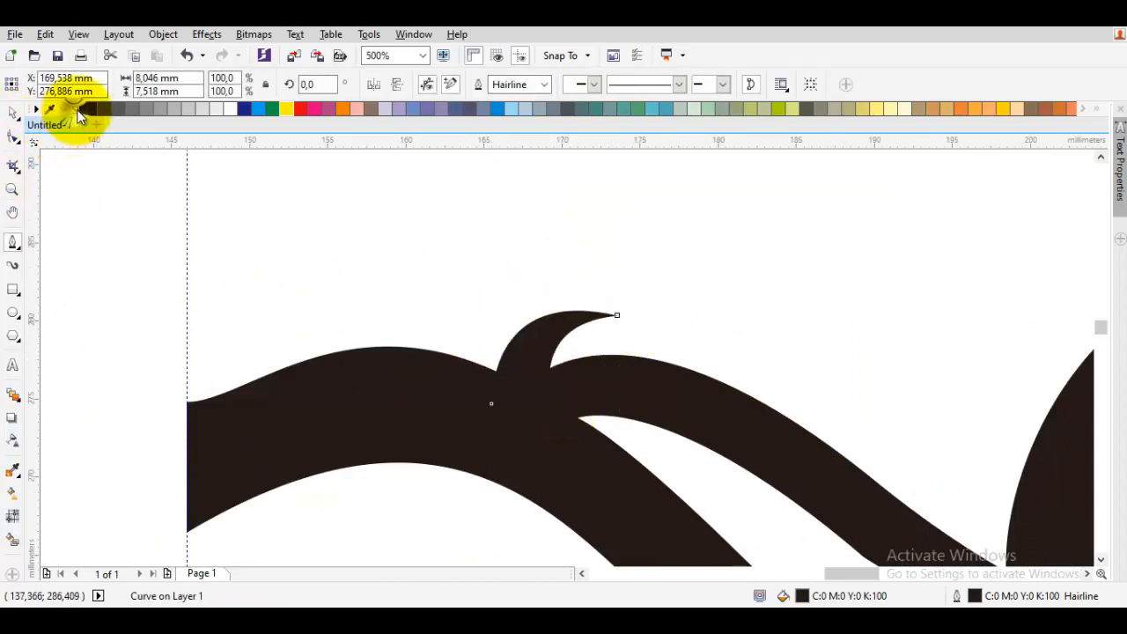
- Draw a spike shape at the head's edge along the center guideline and remove its outline
left_click_drag(271, 288, 235, 363)
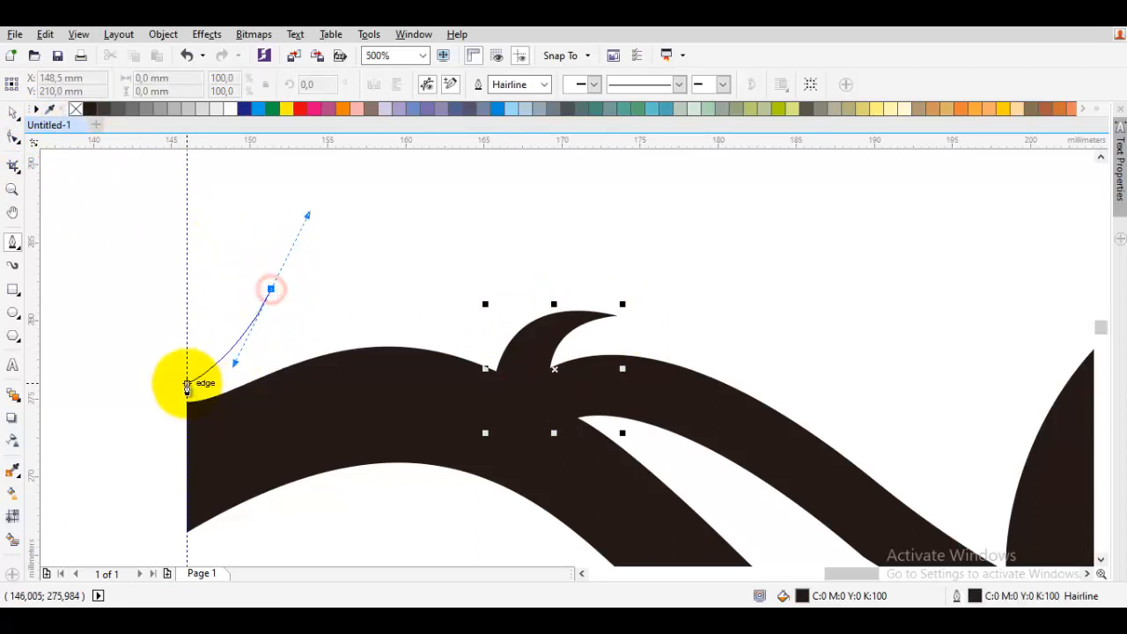
double_click(185, 389)
left_click(186, 430)
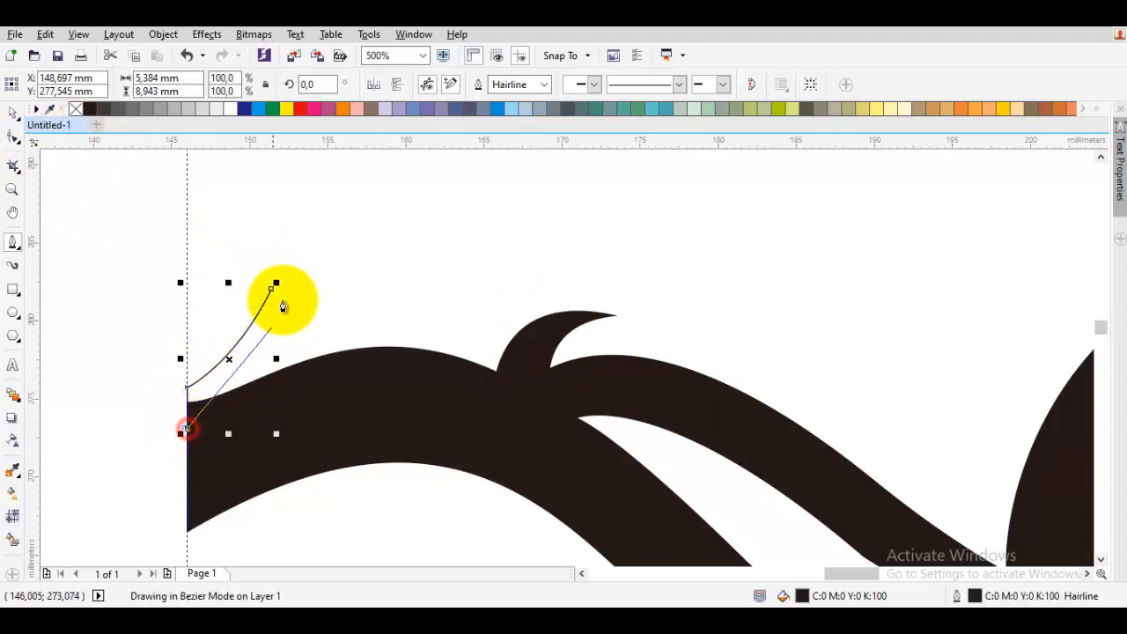
left_click_drag(272, 287, 290, 403)
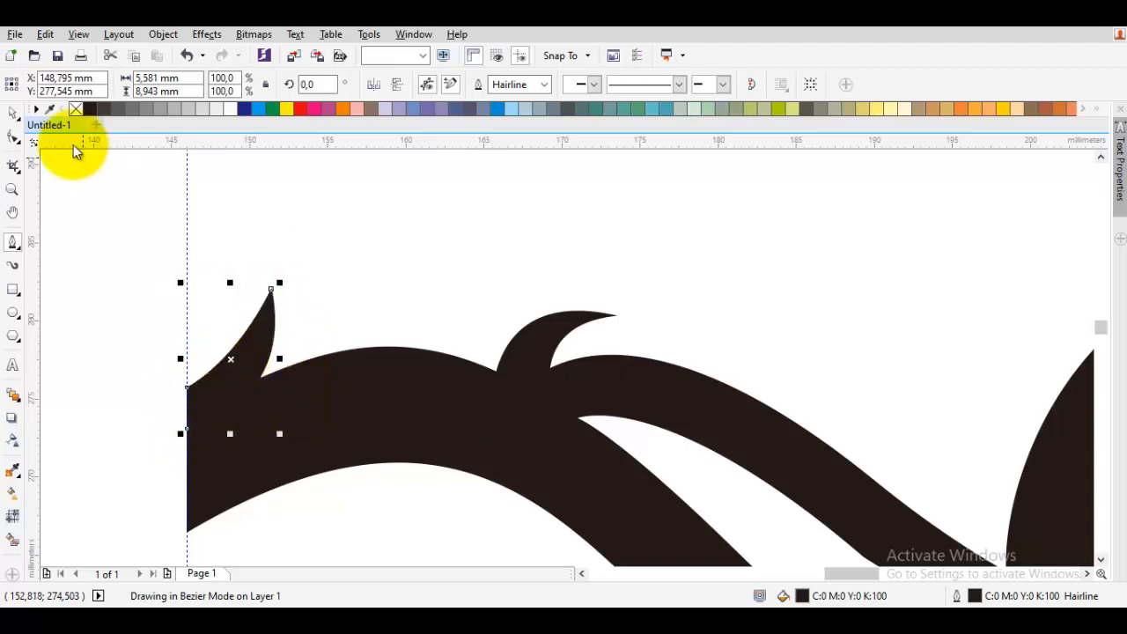
right_click(77, 110)
- Draw a curved spike branching off the cheek stroke and remove its outline
scroll(232, 207, "down", 2)
key("space")
left_click(395, 236)
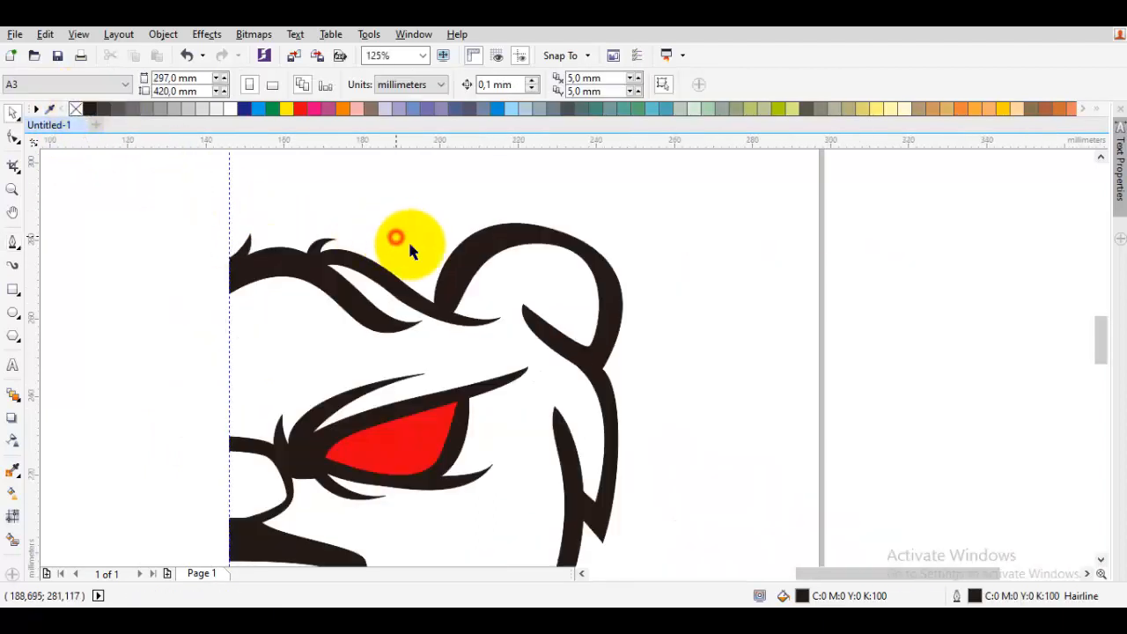
left_click_drag(527, 326, 421, 300)
scroll(502, 344, "up", 1)
scroll(502, 350, "up", 1)
key("space")
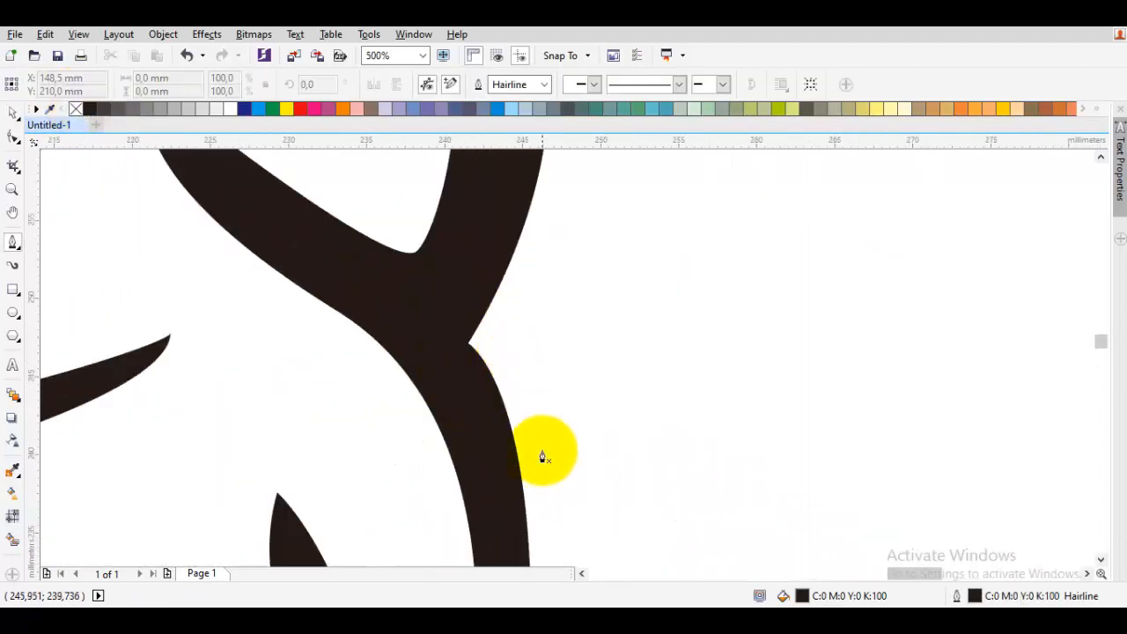
left_click_drag(538, 448, 543, 382)
left_click(431, 347)
left_click(453, 309)
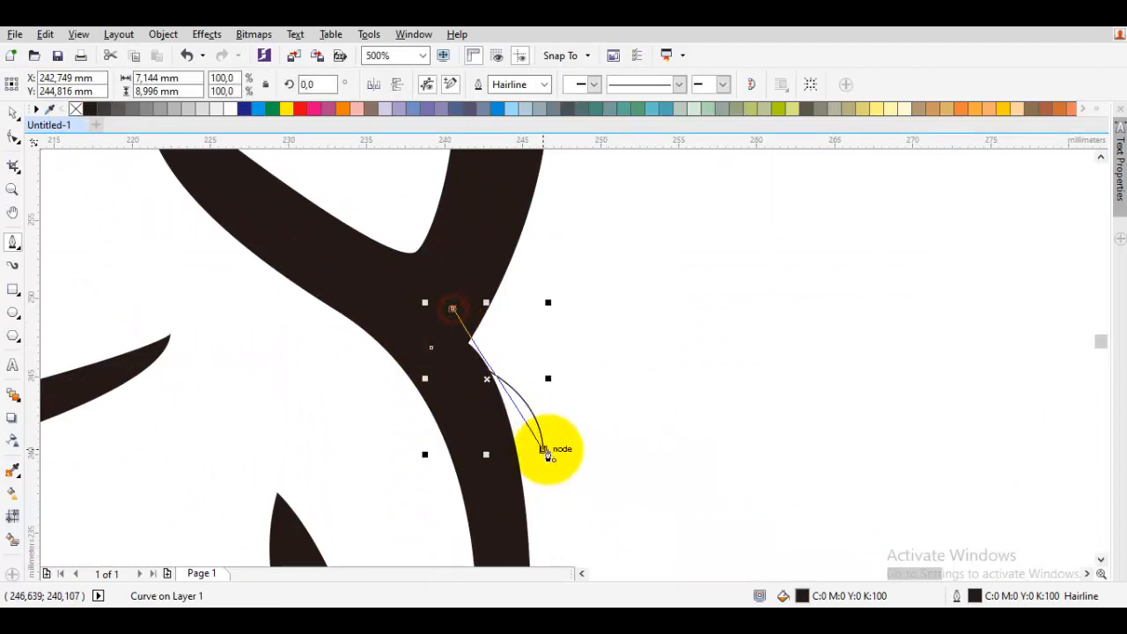
left_click_drag(543, 449, 583, 337)
right_click(76, 109)
key("space")
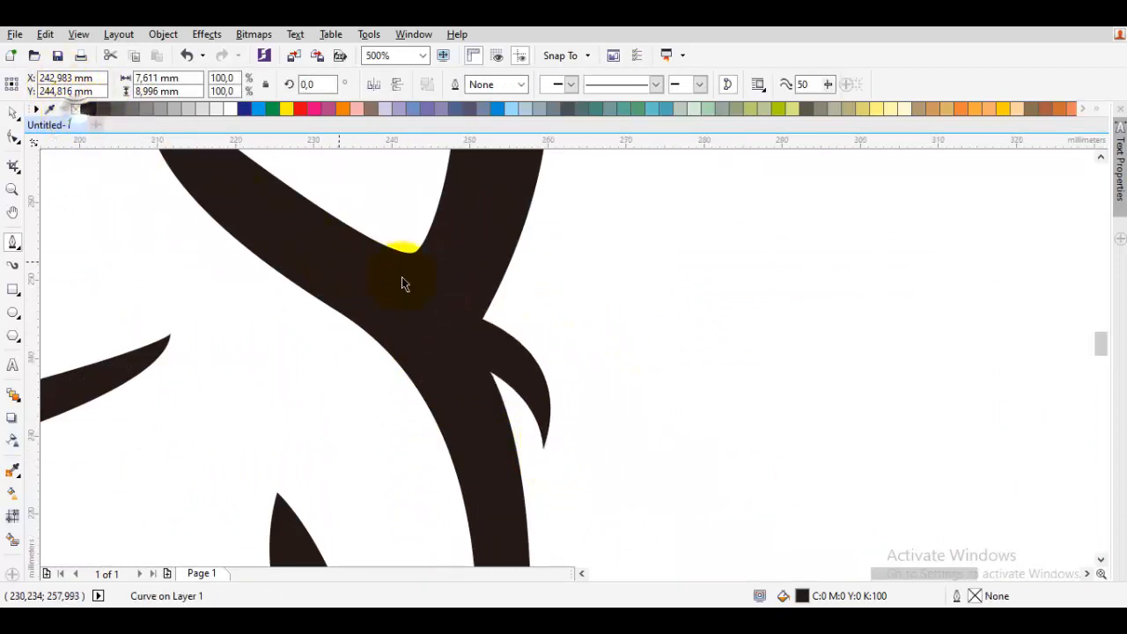
- Draw the curled inner ear shape inside the ear with the Bezier tool
scroll(401, 276, "down", 2)
left_click(554, 297)
left_click_drag(424, 273, 579, 334)
scroll(494, 297, "up", 2)
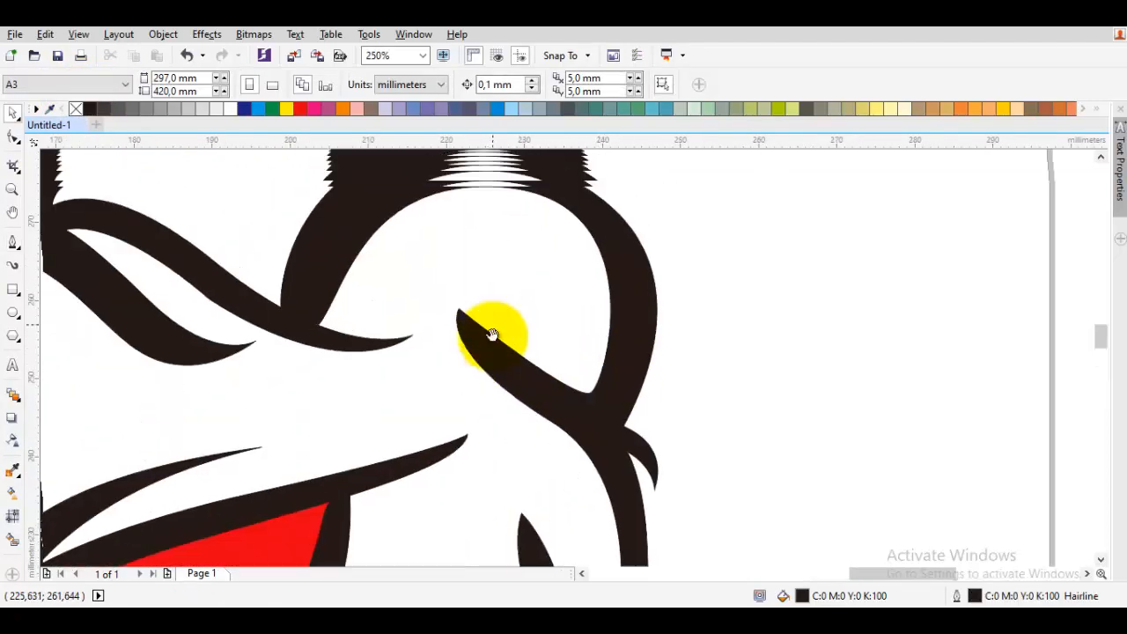
key("space")
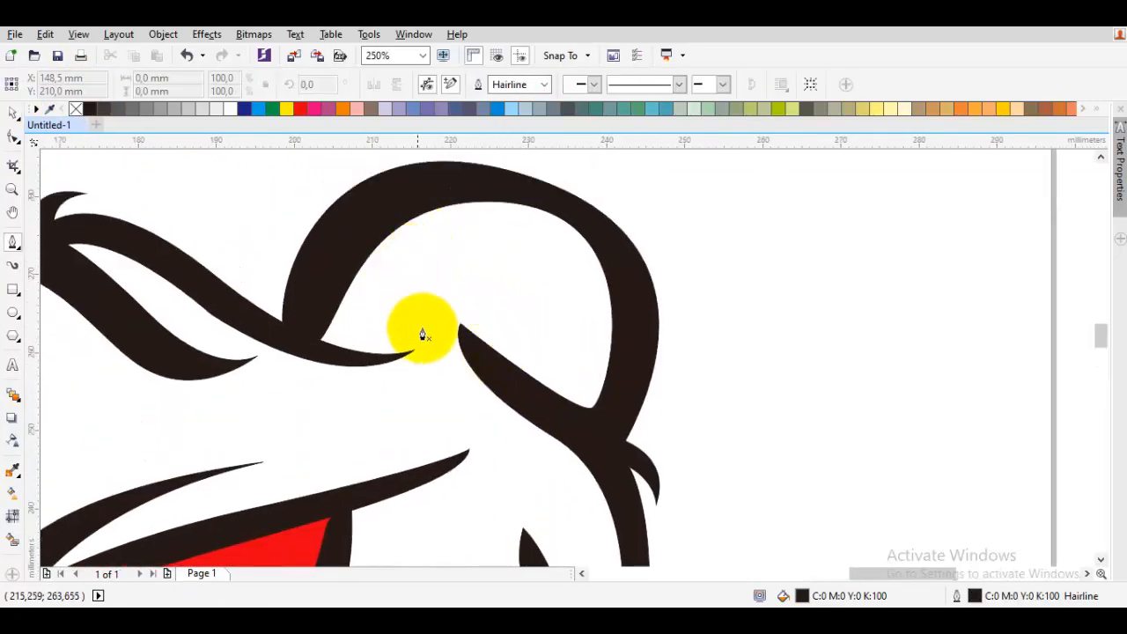
left_click_drag(426, 329, 351, 301)
left_click_drag(508, 246, 586, 287)
left_click_drag(508, 371, 542, 405)
left_click_drag(534, 240, 408, 204)
left_click_drag(434, 340, 378, 310)
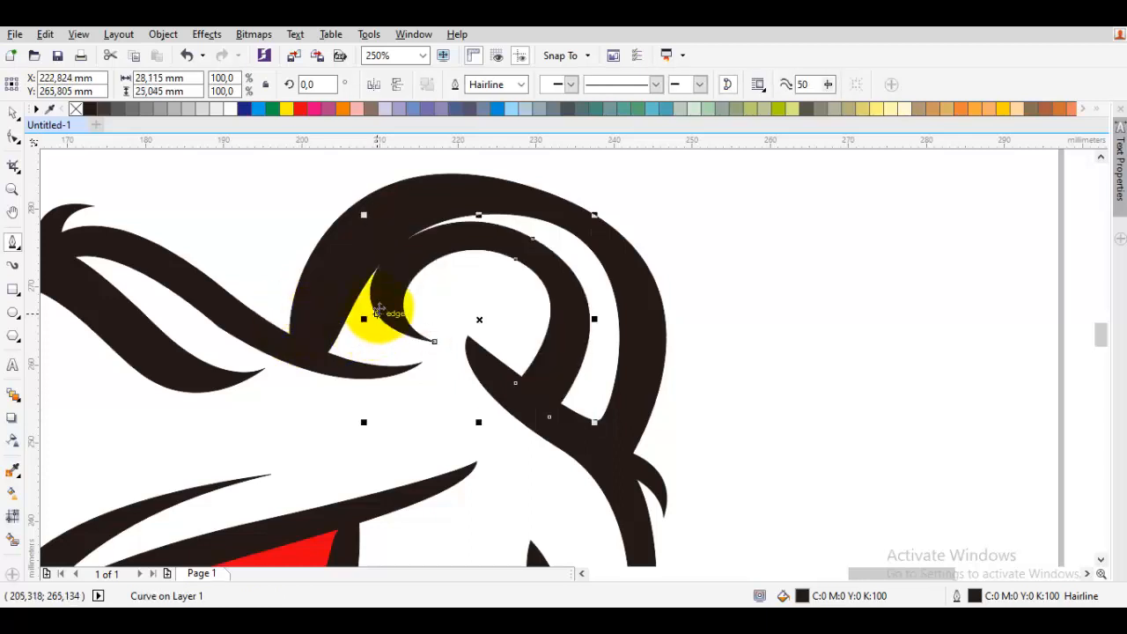
- Refine the inner ear curl's nodes with the Shape tool to smooth its curve
key("F10")
left_click_drag(434, 341, 448, 364)
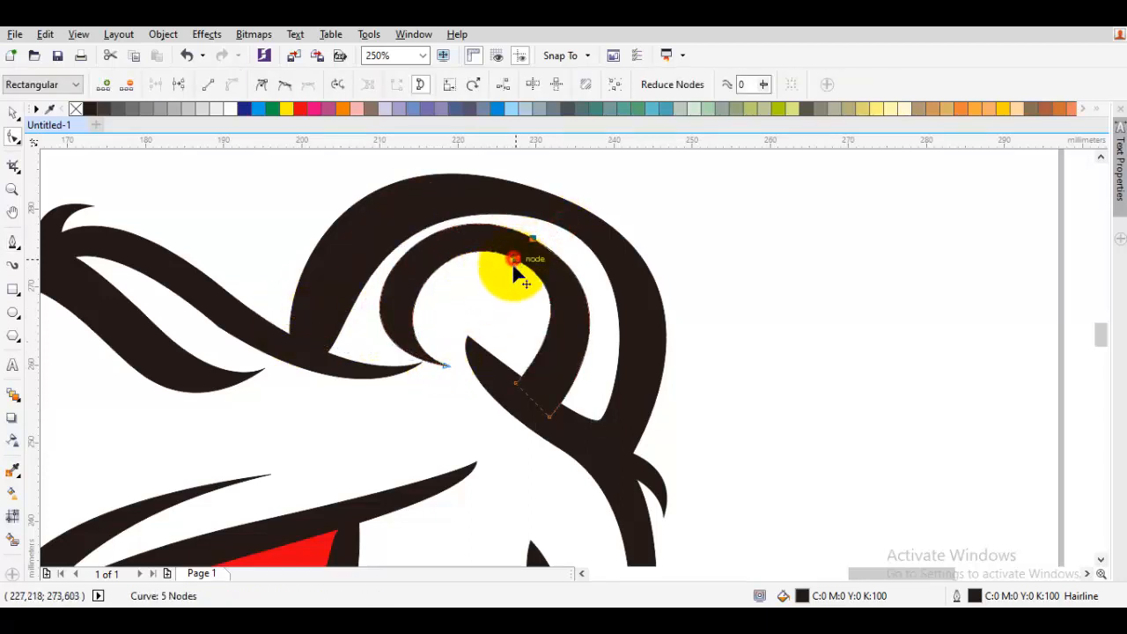
left_click_drag(513, 258, 517, 291)
key("space")
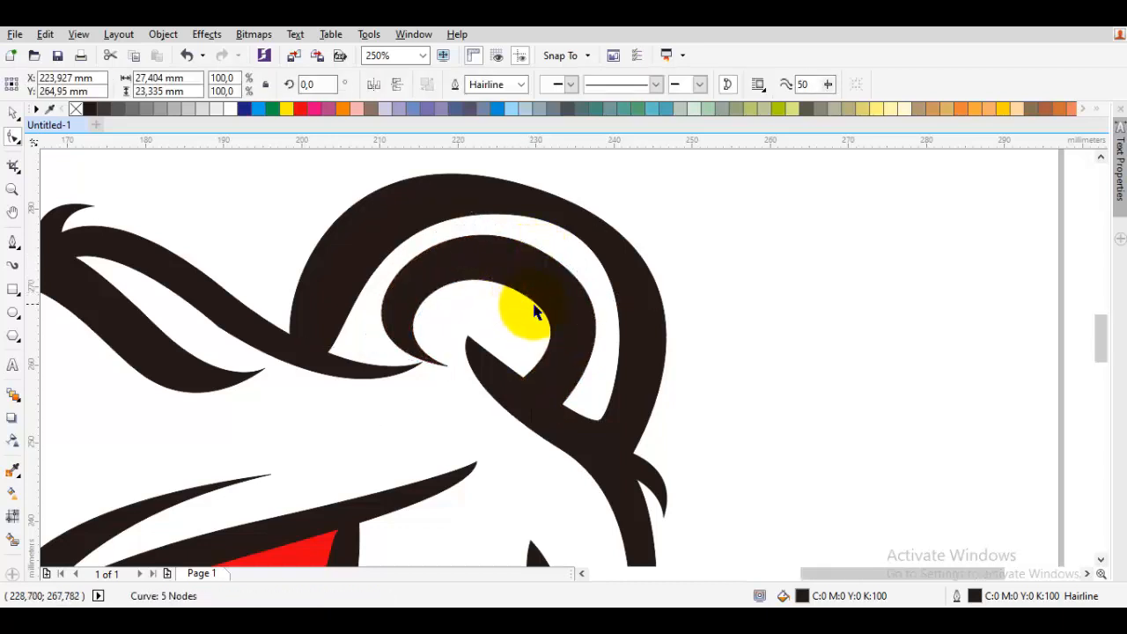
- Drag a node on the inner ear curl with the Shape tool to refine its upper curve
scroll(556, 310, "down", 2)
left_click(626, 313)
scroll(626, 310, "down", 1)
scroll(564, 317, "up", 2)
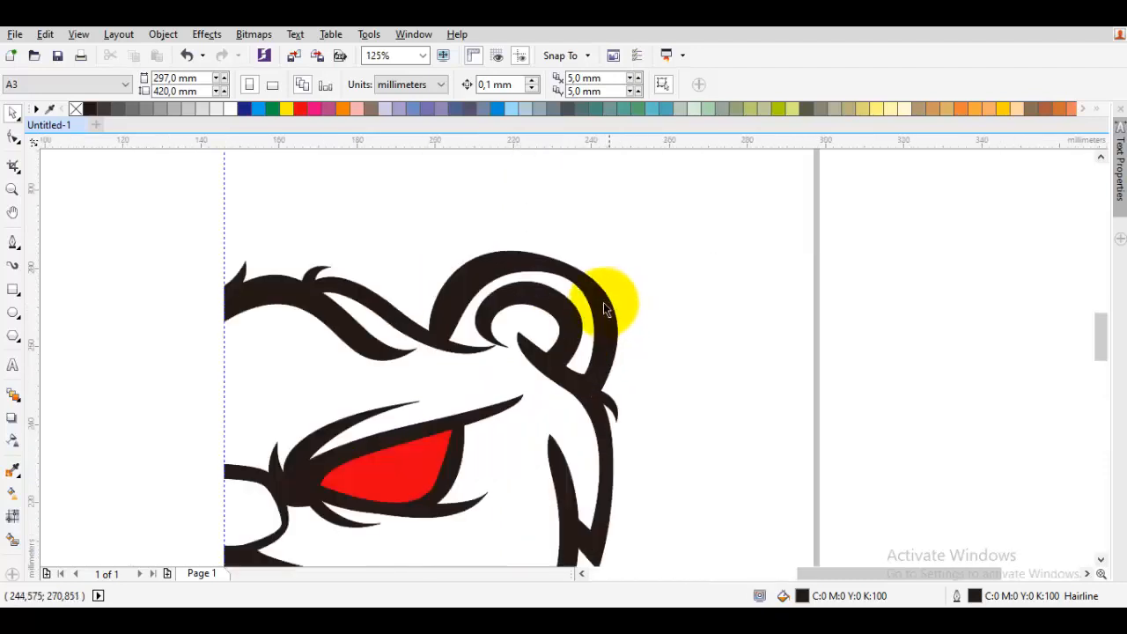
scroll(596, 307, "up", 1)
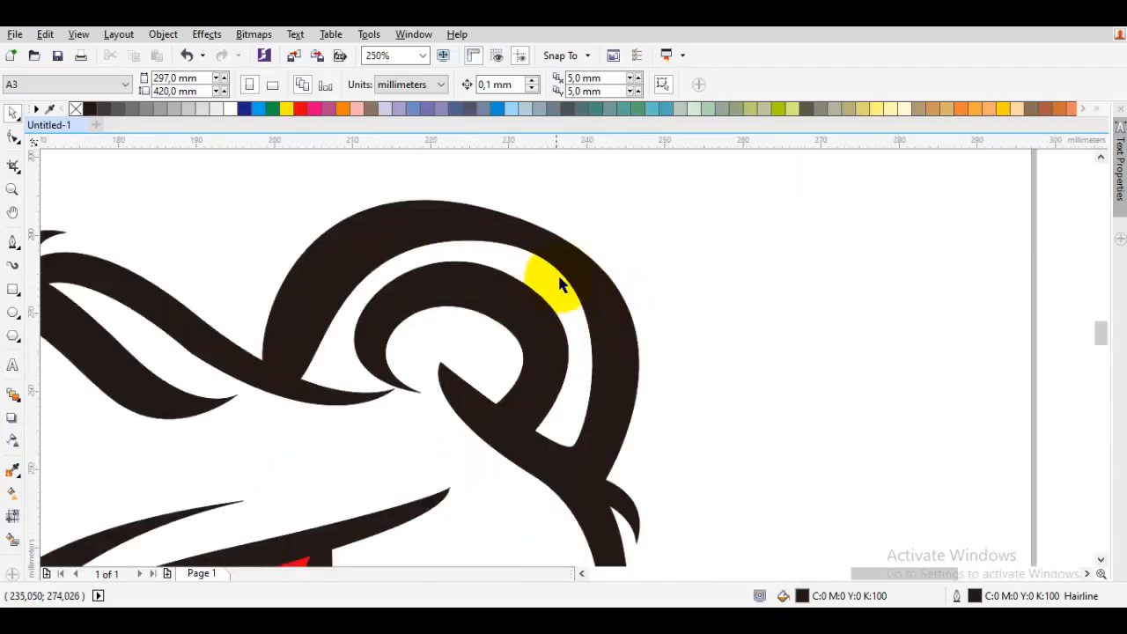
left_click(490, 305)
key("F10")
scroll(502, 313, "up", 1)
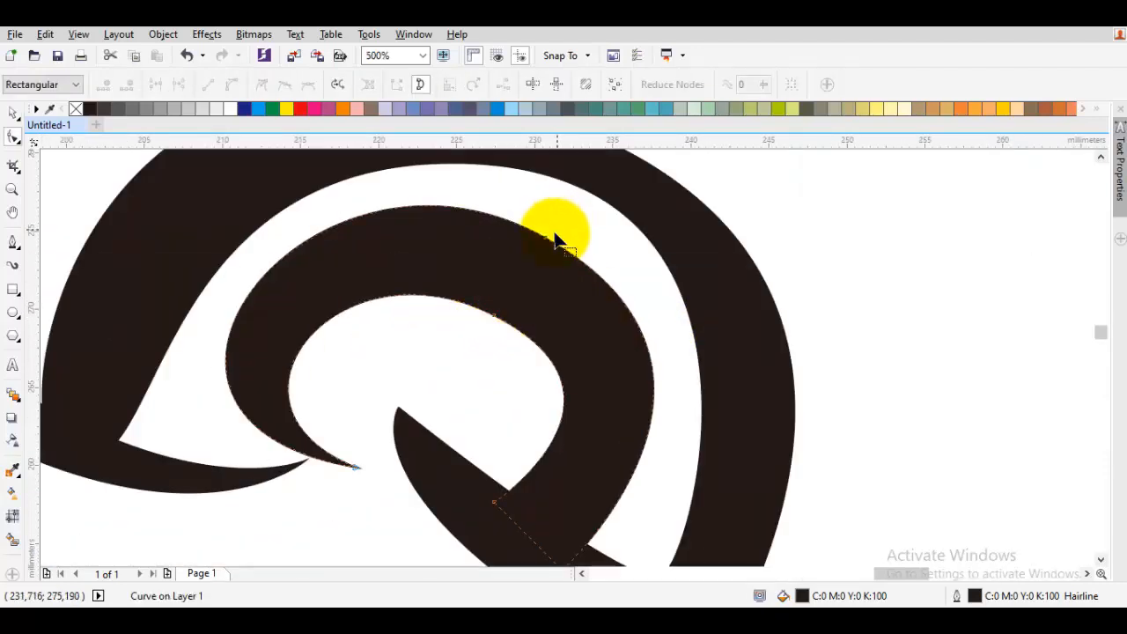
left_click_drag(547, 241, 552, 264)
scroll(514, 331, "down", 2)
key("space")
left_click(704, 314)
left_click_drag(626, 375, 714, 214)
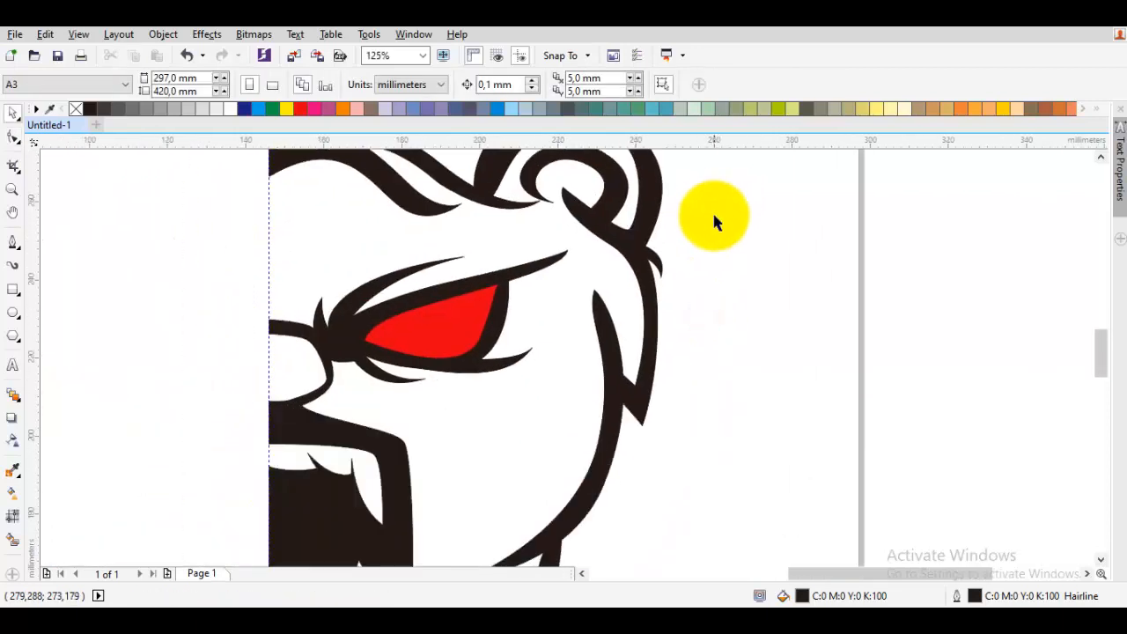
- Reshape the chin stroke's nodes where it meets the center guideline using the Shape tool
scroll(676, 215, "down", 1)
left_click(744, 290)
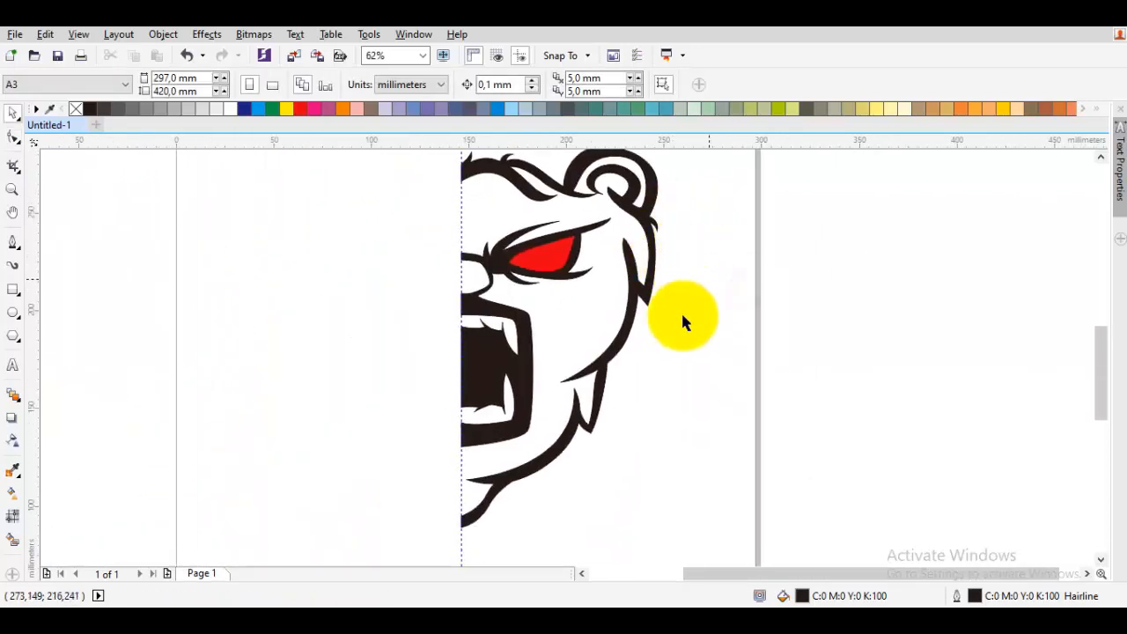
scroll(493, 520, "up", 2)
key("space")
left_click(487, 516)
left_click_drag(394, 460, 458, 561)
left_click_drag(426, 466, 429, 421)
left_click(530, 405)
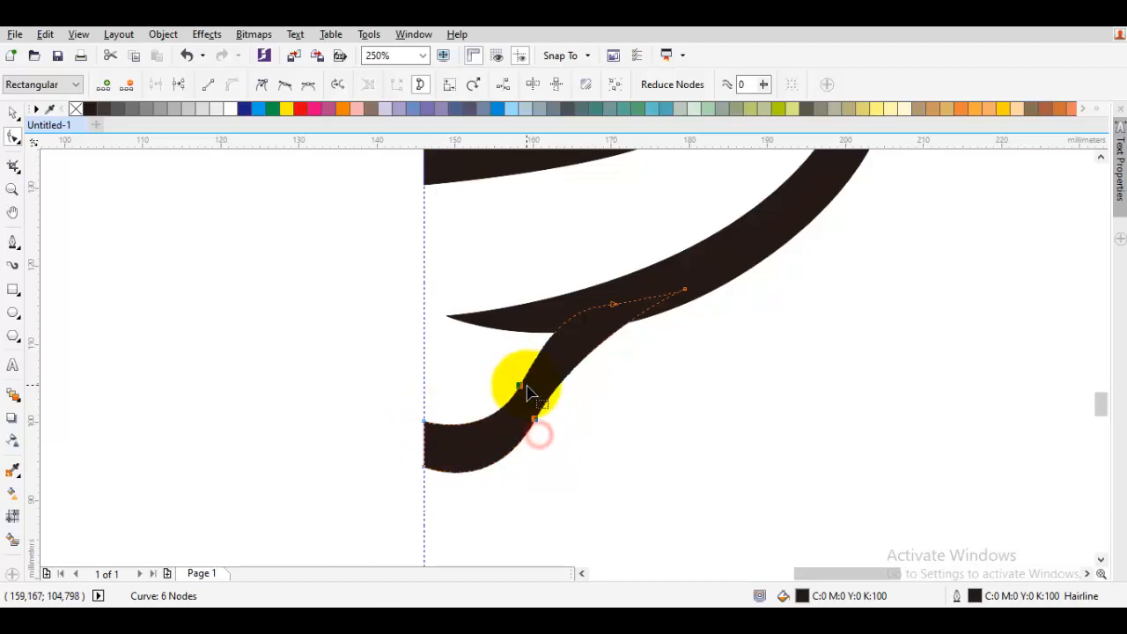
left_click_drag(520, 393, 552, 395)
left_click(530, 373)
key("space")
left_click(676, 399)
scroll(676, 399, "down", 2)
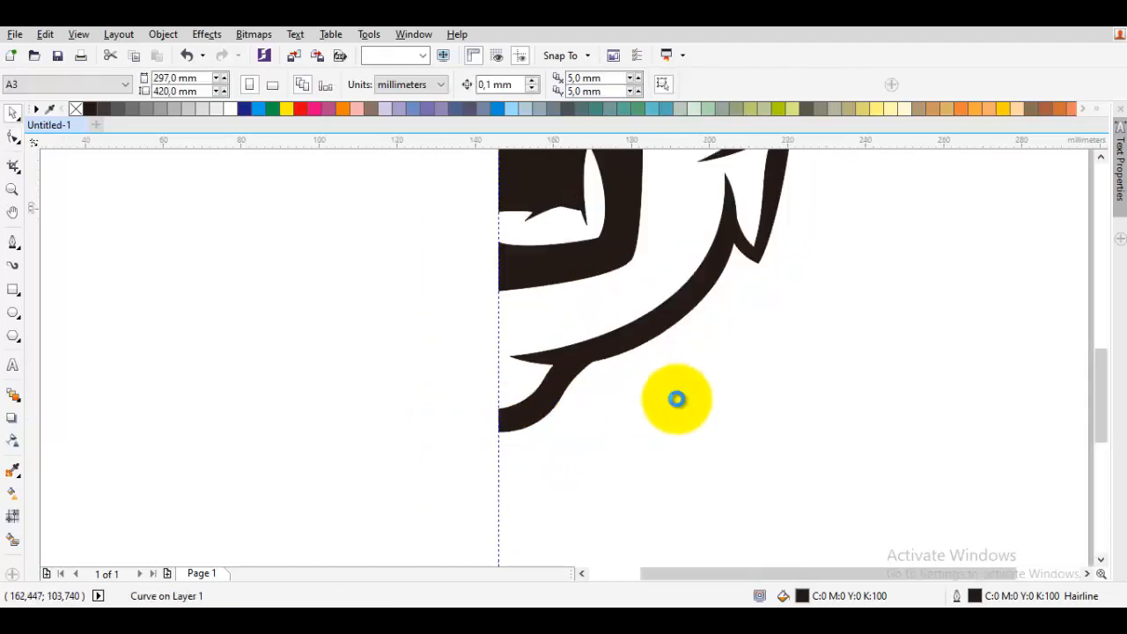
- Draw a thin sliver shape along the mouth's outer edge with the Bezier tool and bend its curved side
scroll(574, 453, "up", 4)
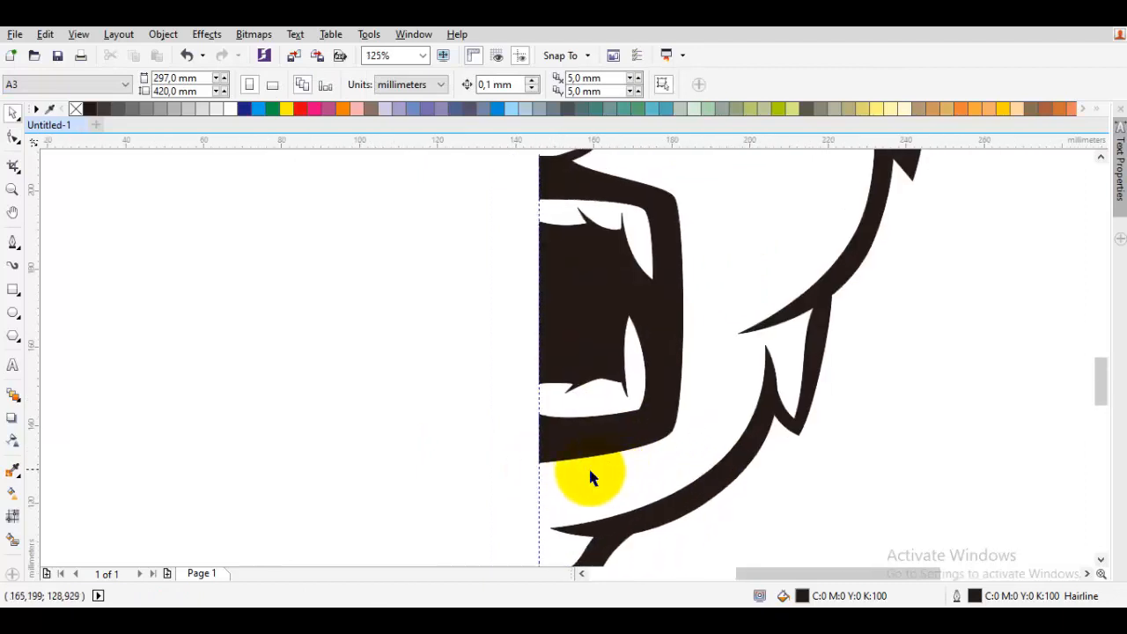
left_click_drag(707, 431, 623, 481)
key("F5")
left_click_drag(722, 250, 734, 368)
left_click(606, 506)
left_click(722, 253)
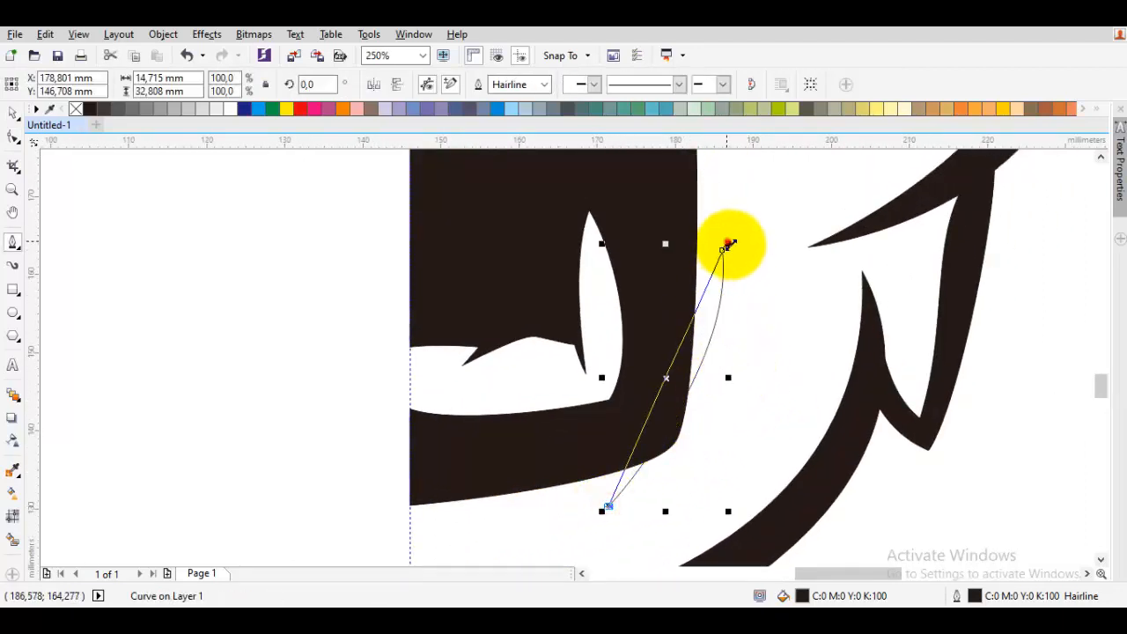
left_click_drag(719, 264, 770, 470)
scroll(769, 470, "down", 2)
key("Escape")
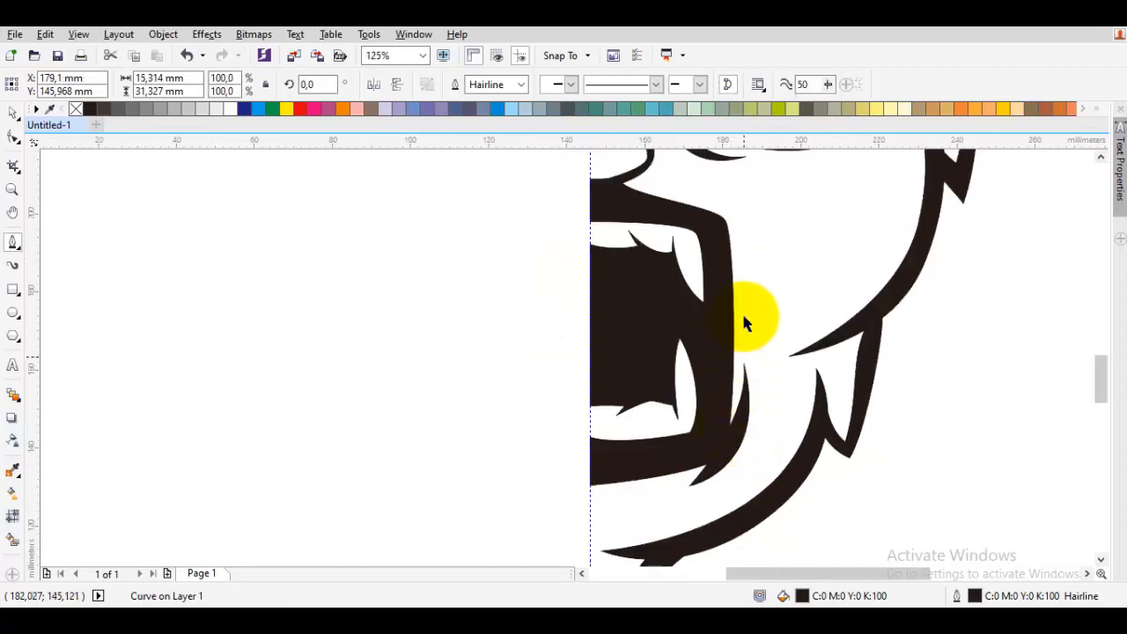
- Move a node on the stroke below the eye beside the nose to reshape where it joins
scroll(701, 327, "up", 4)
key("F10")
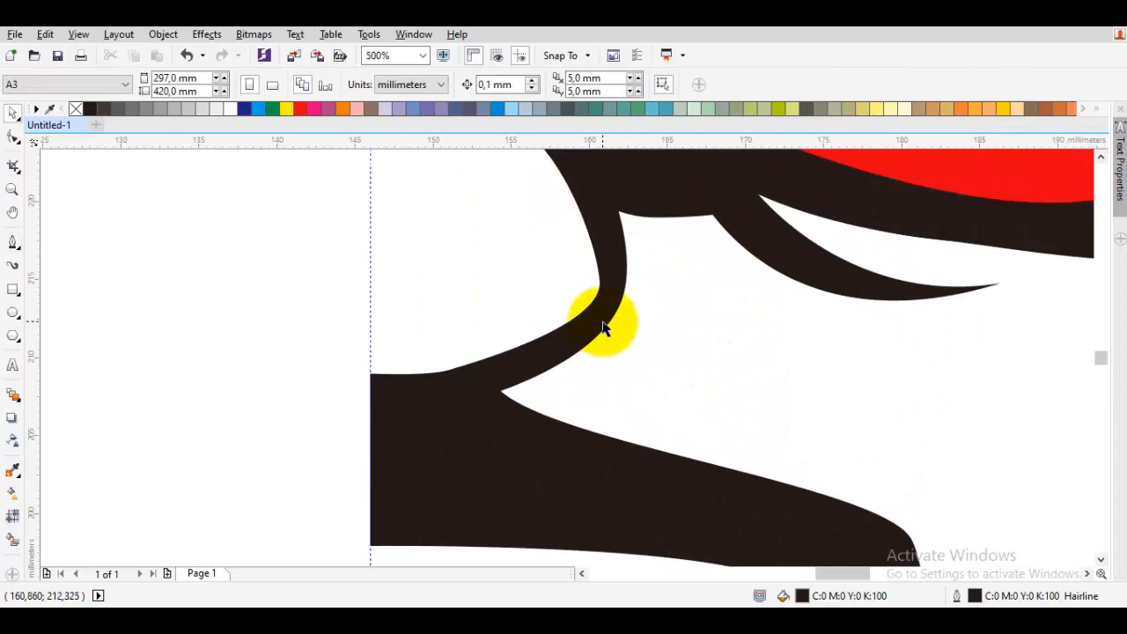
left_click(602, 321)
left_click_drag(599, 280, 567, 253)
scroll(596, 280, "down", 2)
key("space")
left_click(629, 299)
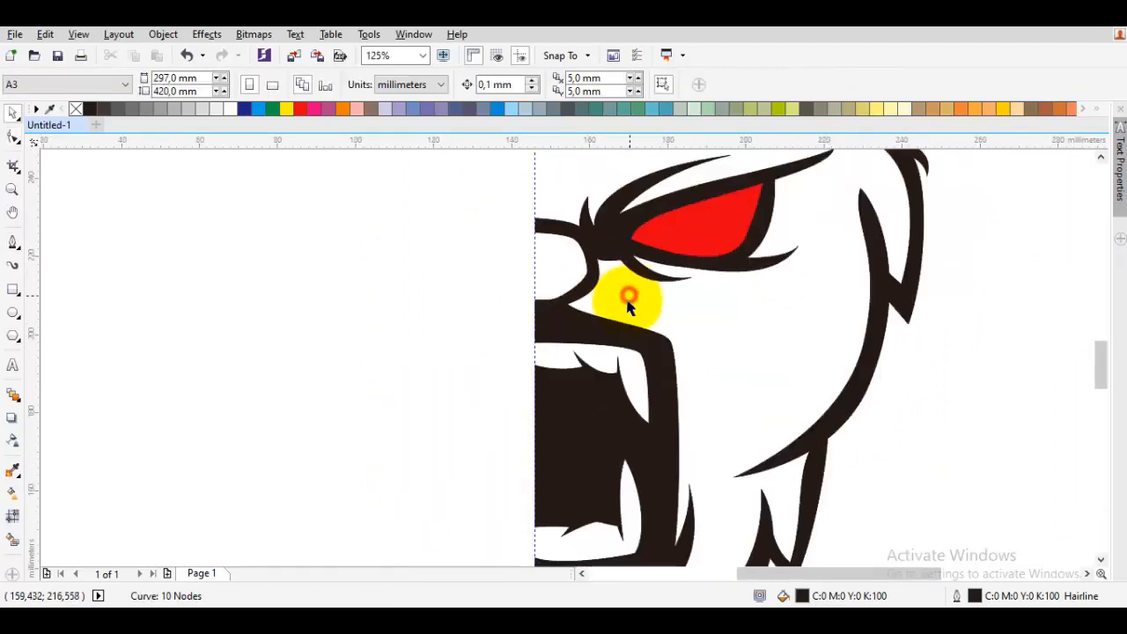
- Draw a crescent highlight shape inside the red eye along its right edge with the Bezier tool
scroll(610, 322, "down", 2)
left_click_drag(642, 323, 747, 429)
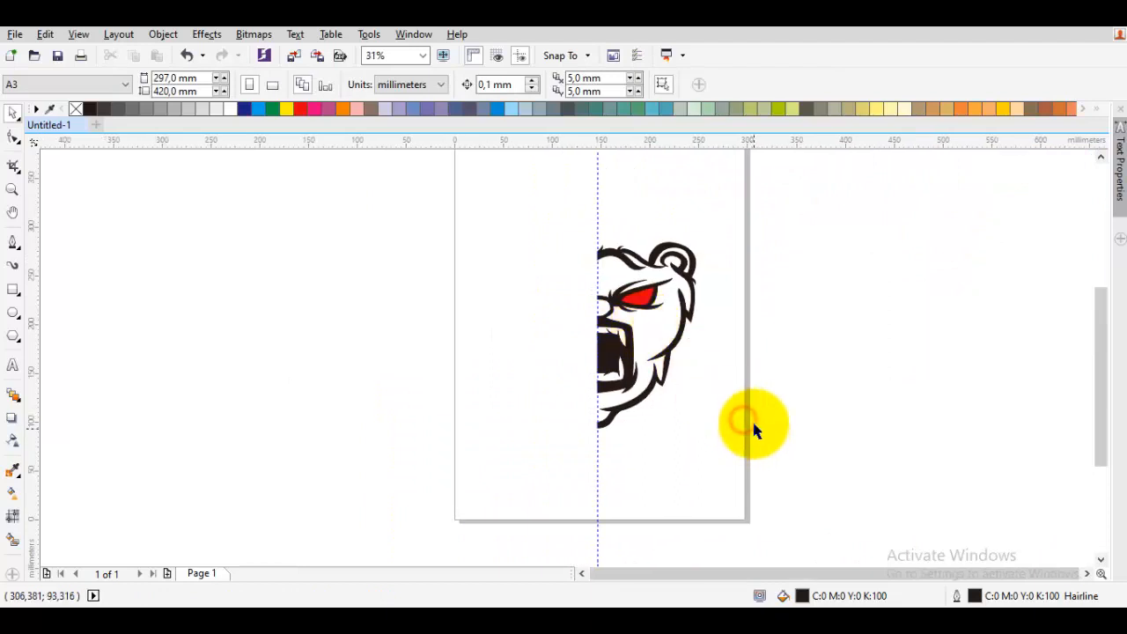
scroll(724, 392, "up", 1)
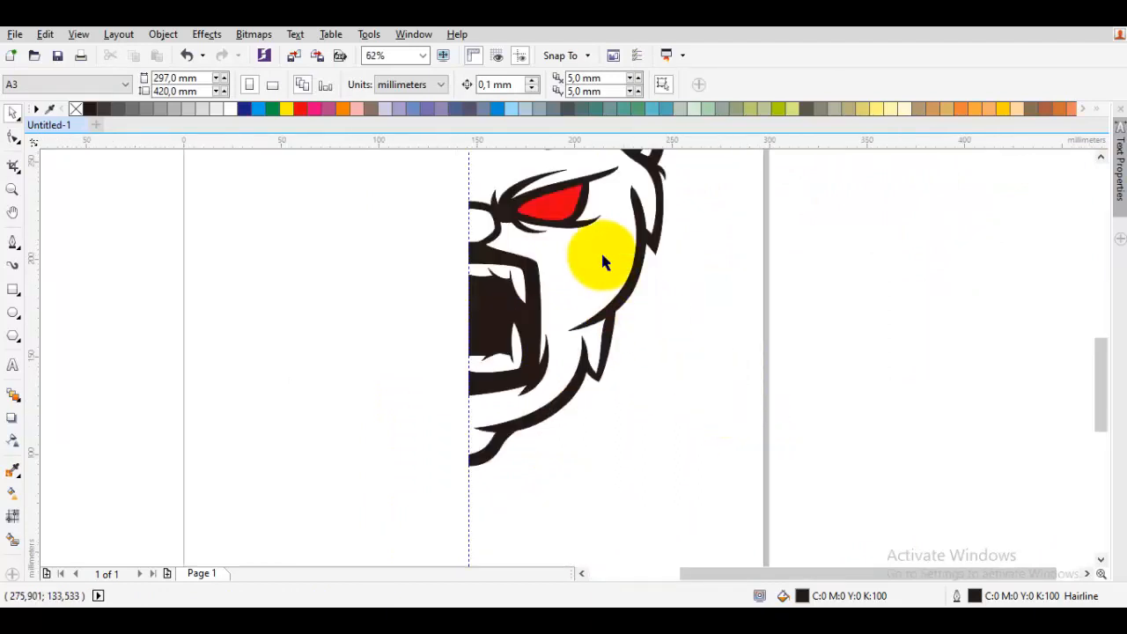
left_click_drag(599, 206, 584, 346)
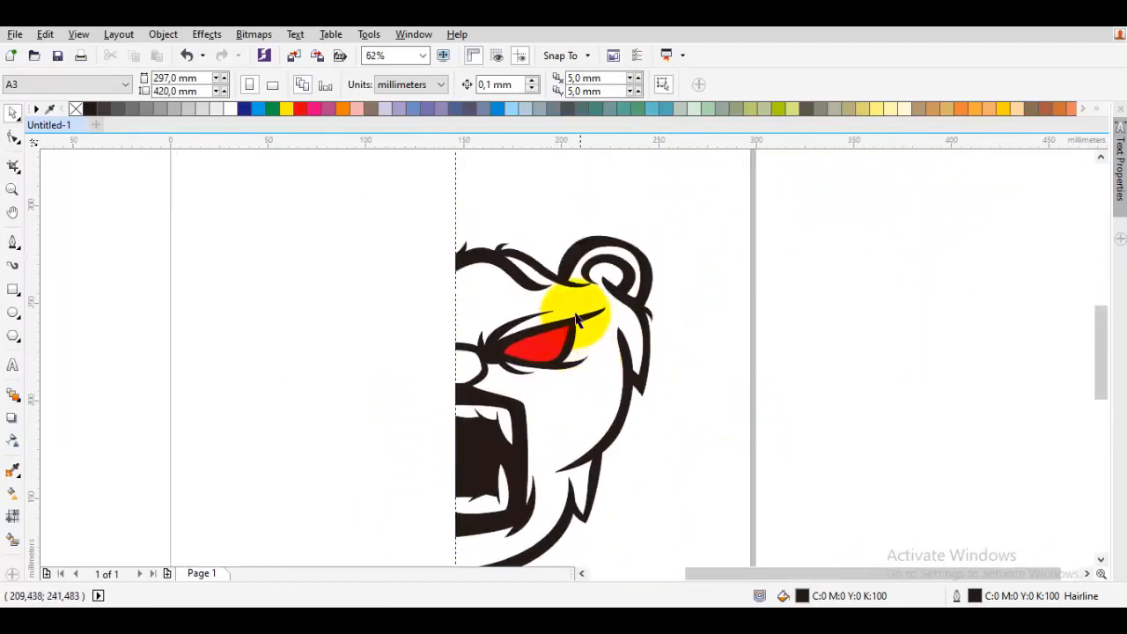
scroll(525, 341, "up", 3)
key("F5")
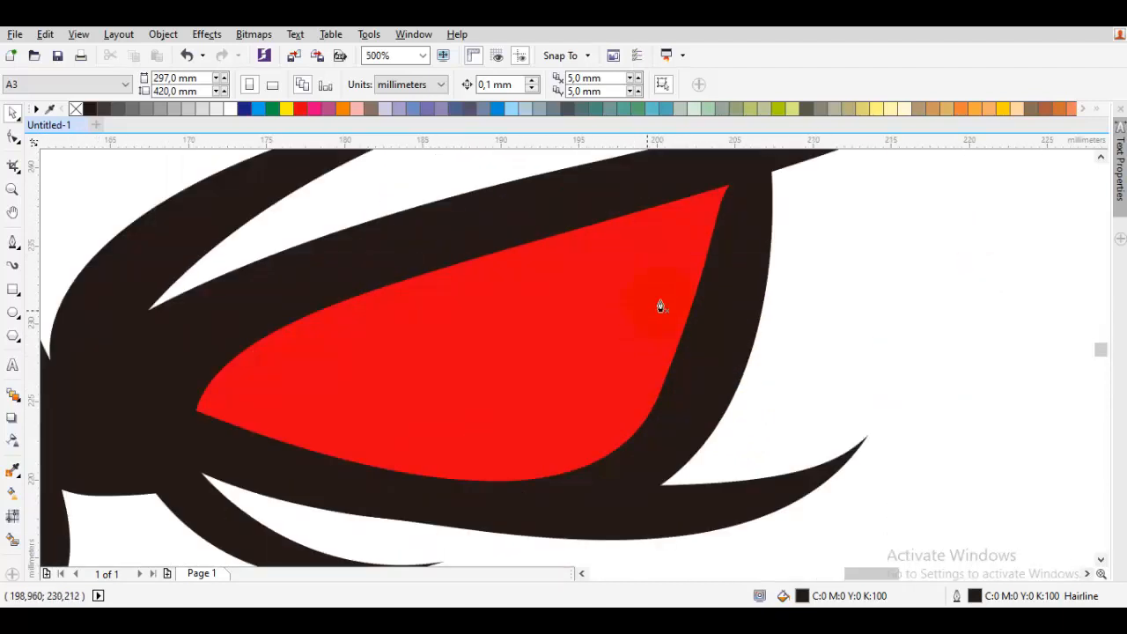
left_click_drag(681, 246, 671, 348)
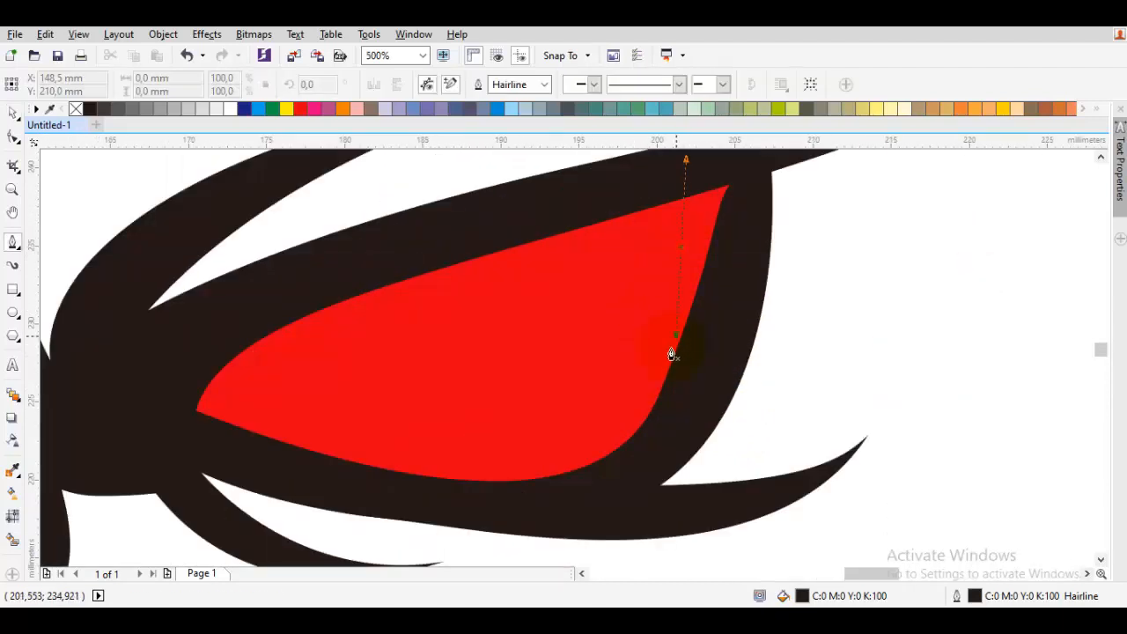
left_click(522, 475)
left_click(682, 249)
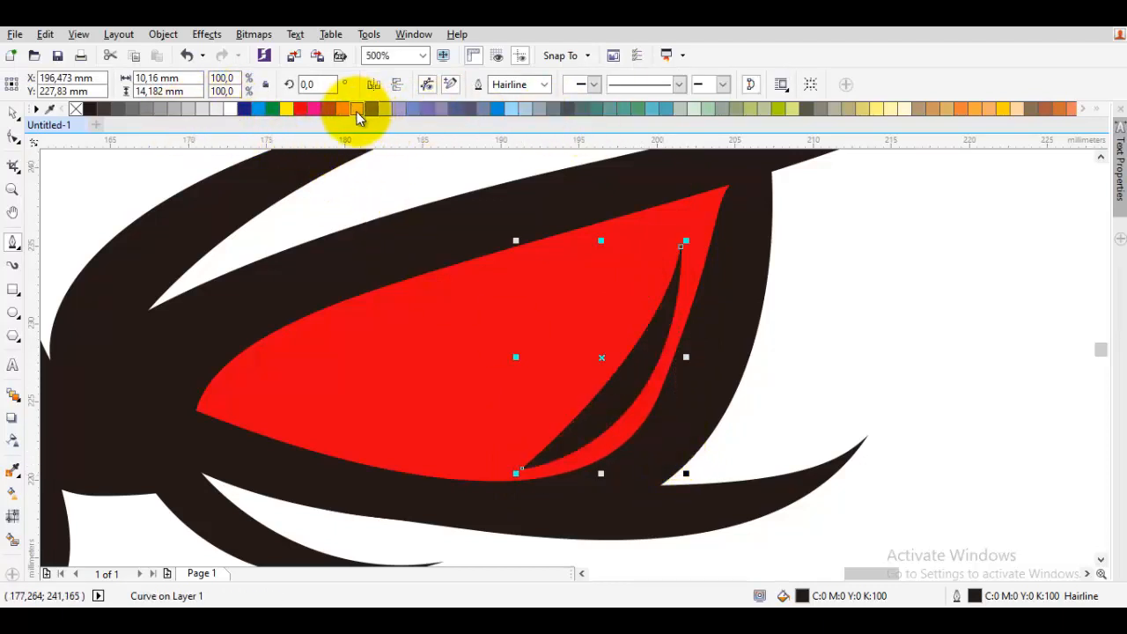
- Fill the eye highlight with light pink C:0 M:40 Y:20 K:0
left_click_drag(358, 117, 621, 385)
right_click(624, 387)
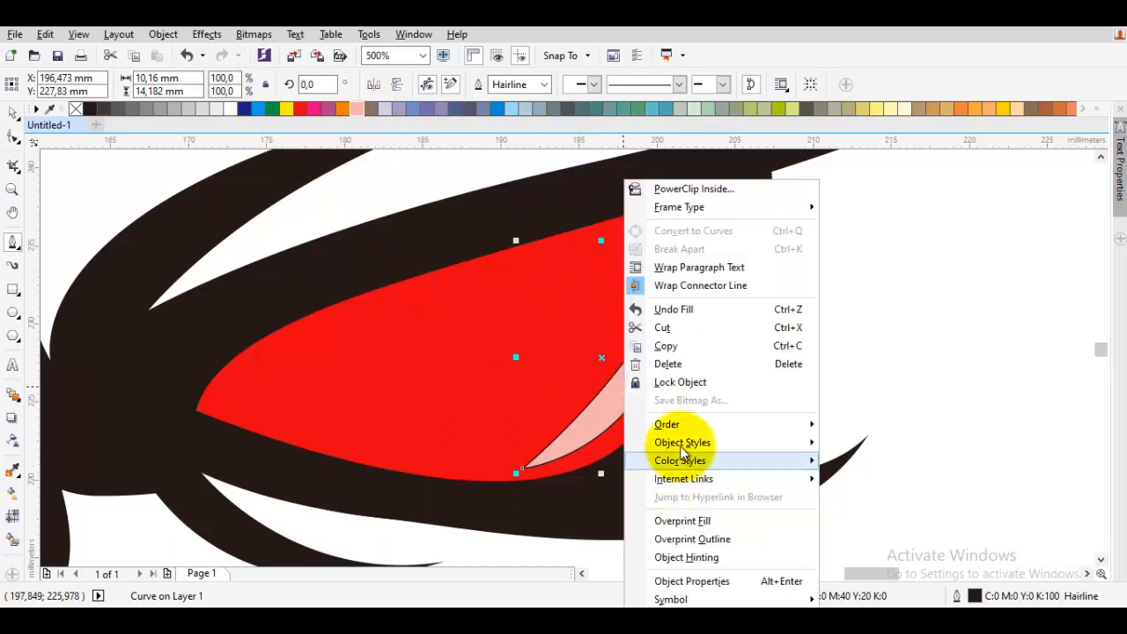
left_click(576, 413)
key("space")
left_click(612, 406)
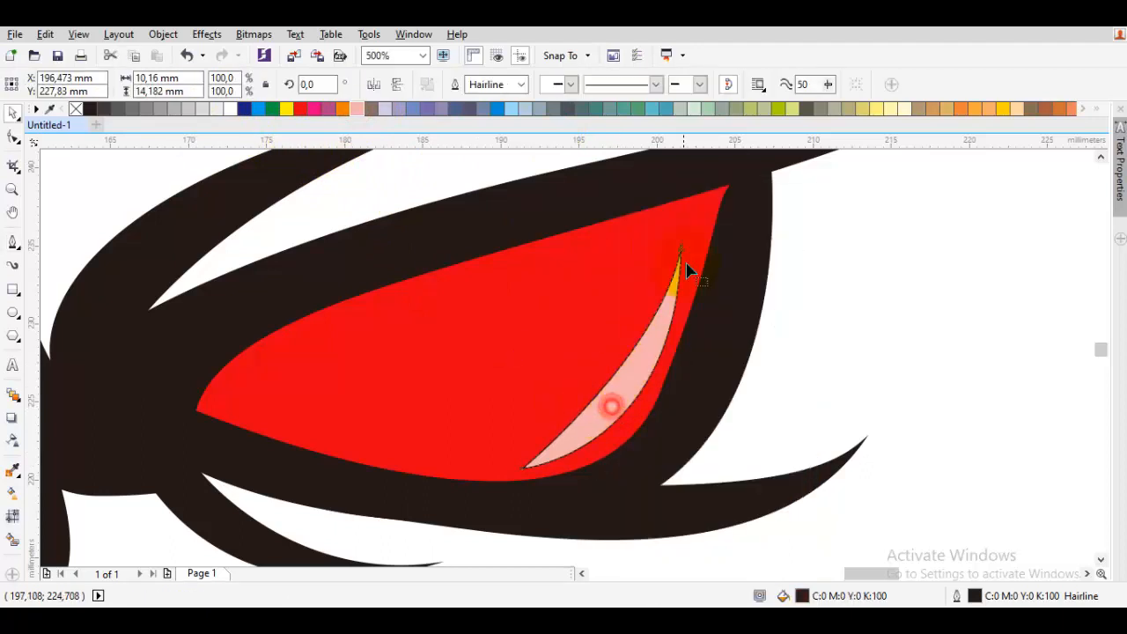
- Adjust the highlight's curve handle with the Shape tool and remove its outline
key("F10")
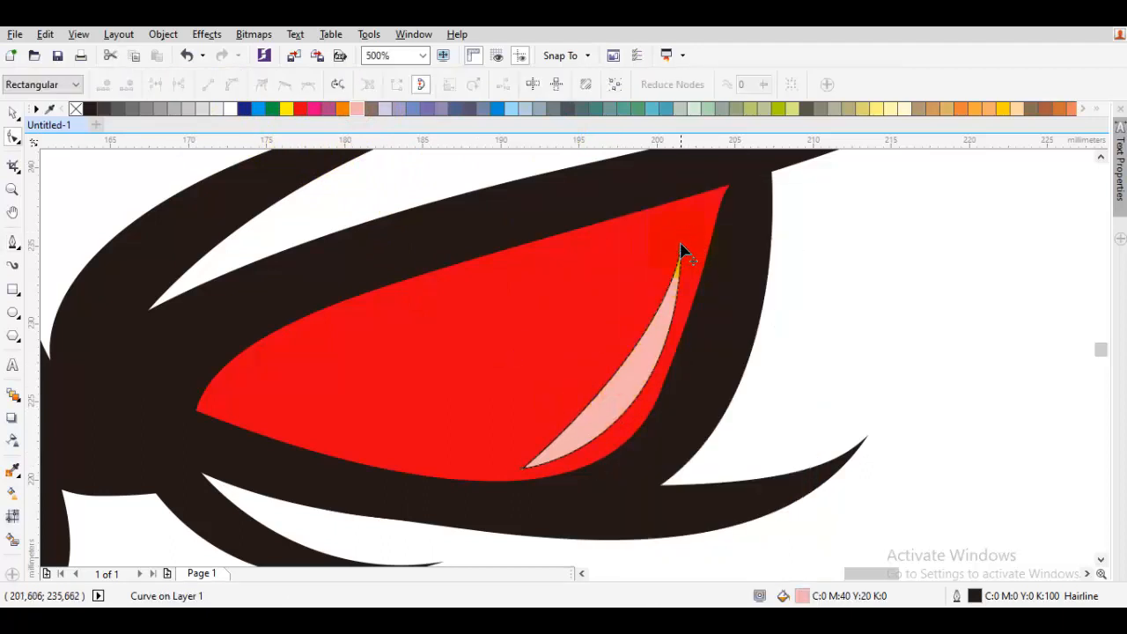
left_click_drag(678, 266, 652, 281)
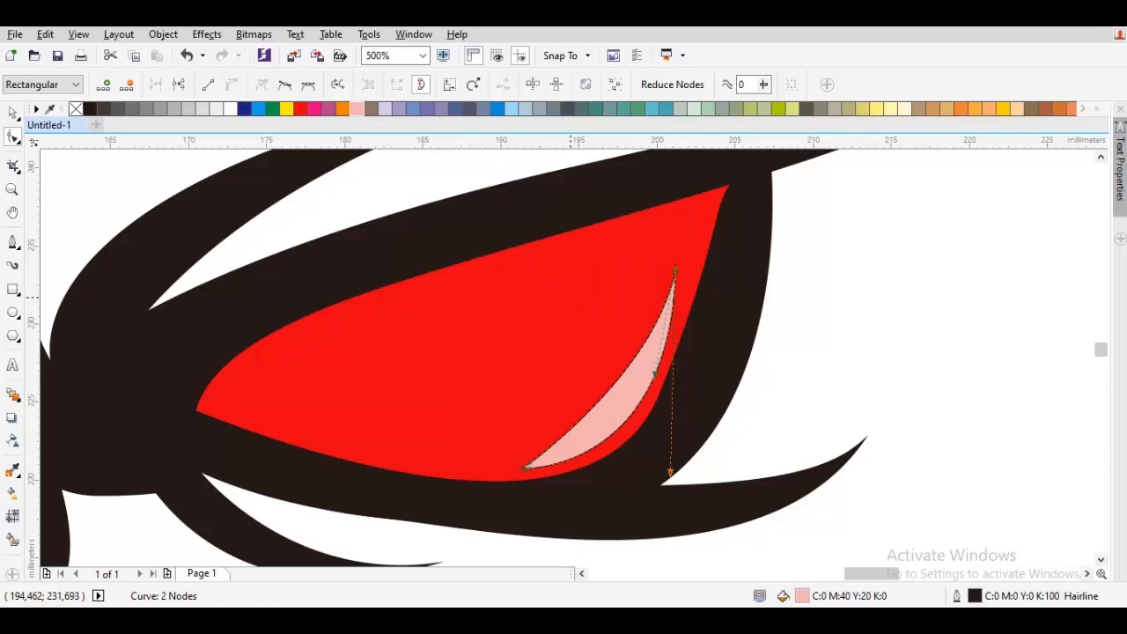
left_click_drag(671, 480, 679, 467)
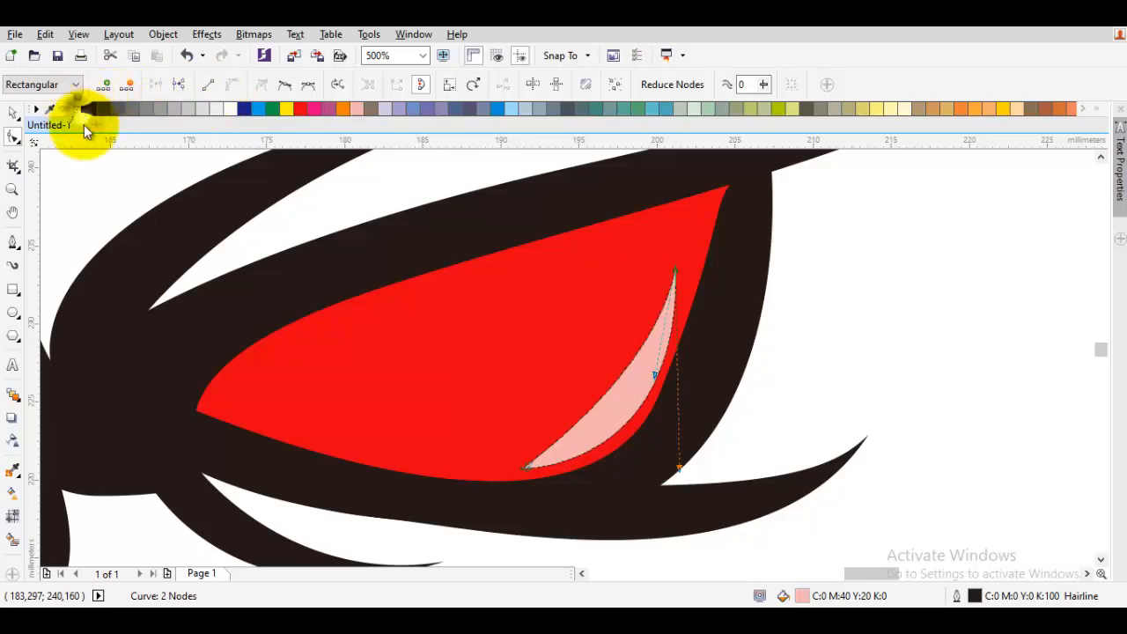
left_click(19, 115)
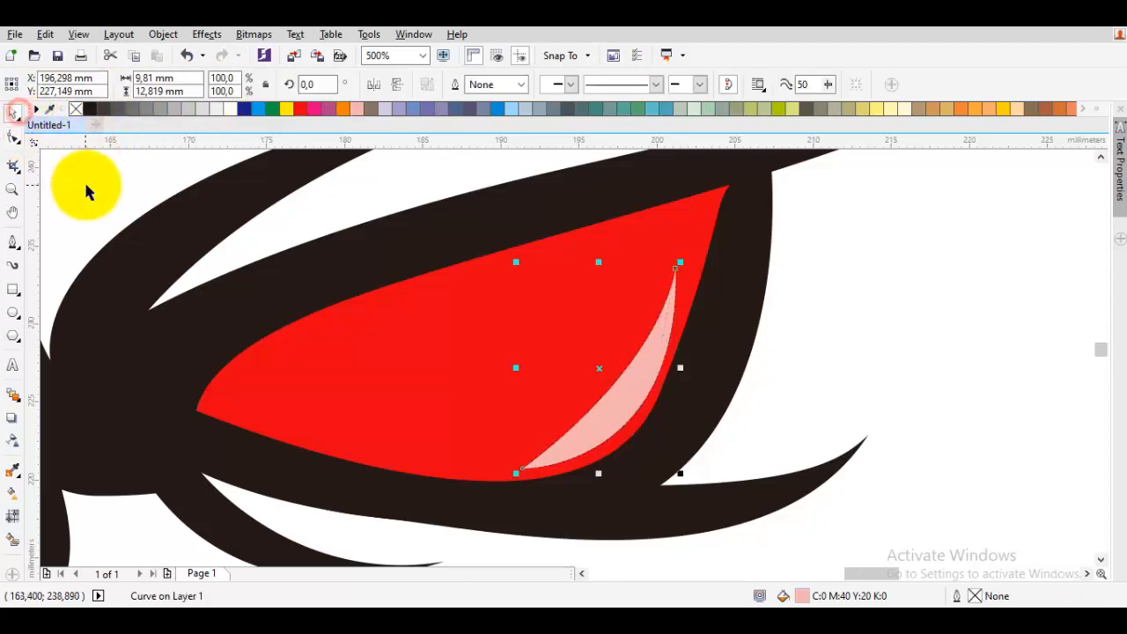
- Nudge the eye highlight slightly and reshape its top tip and middle curve with the Shape tool
left_click(85, 184)
scroll(342, 246, "down", 1)
scroll(454, 348, "up", 1)
scroll(452, 306, "up", 1)
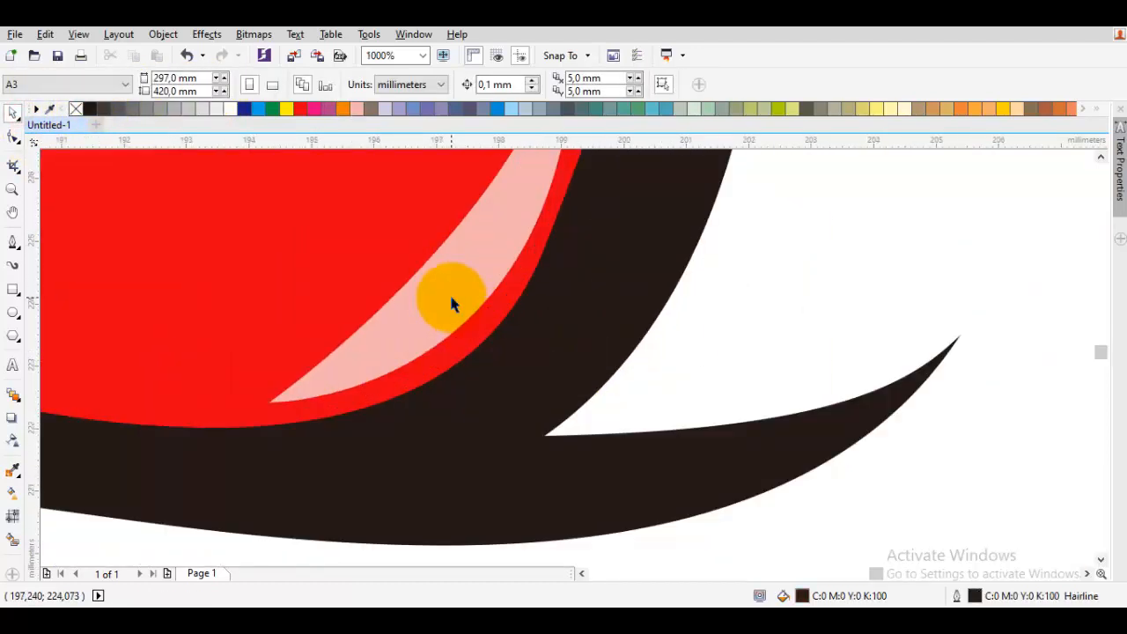
scroll(449, 299, "up", 1)
left_click(448, 296)
scroll(444, 305, "down", 1)
left_click_drag(445, 305, 462, 376)
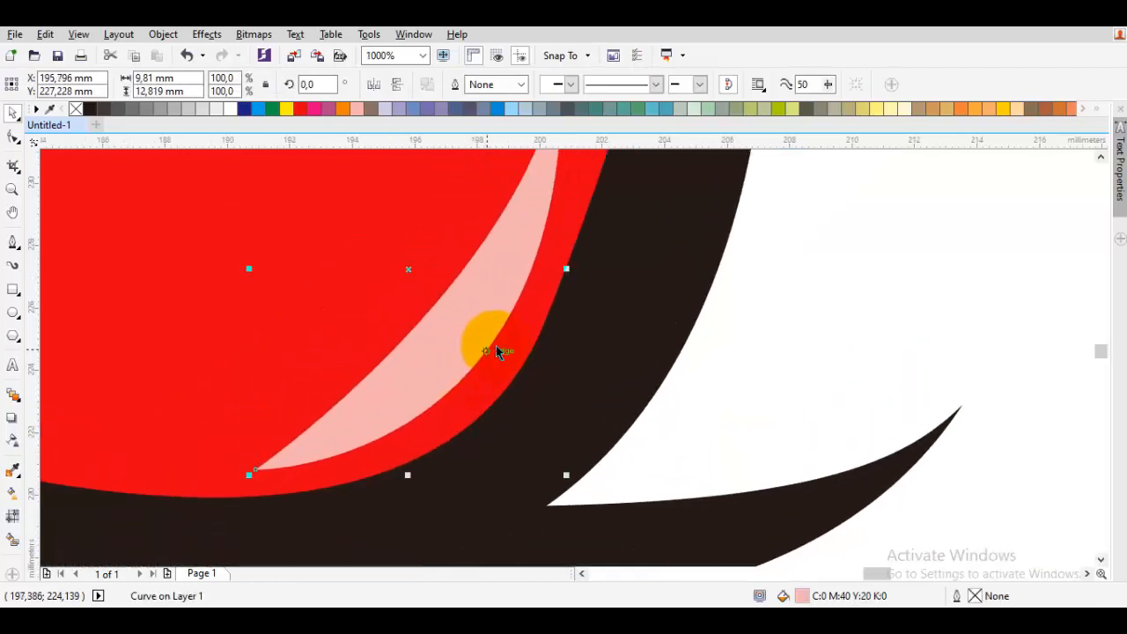
double_click(493, 317)
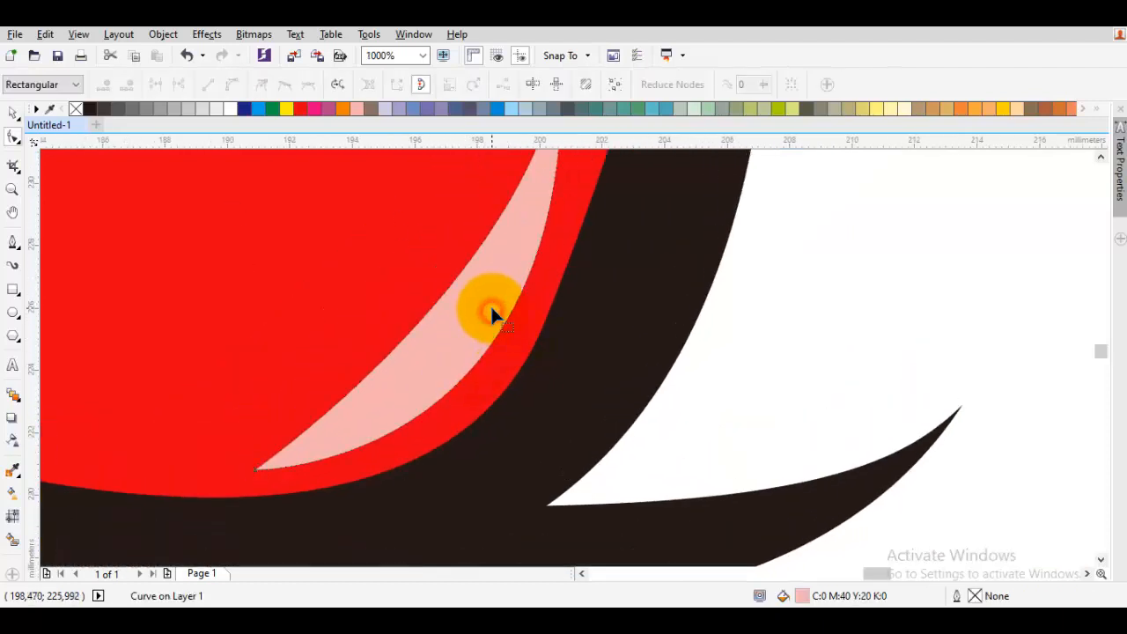
scroll(490, 304, "down", 1)
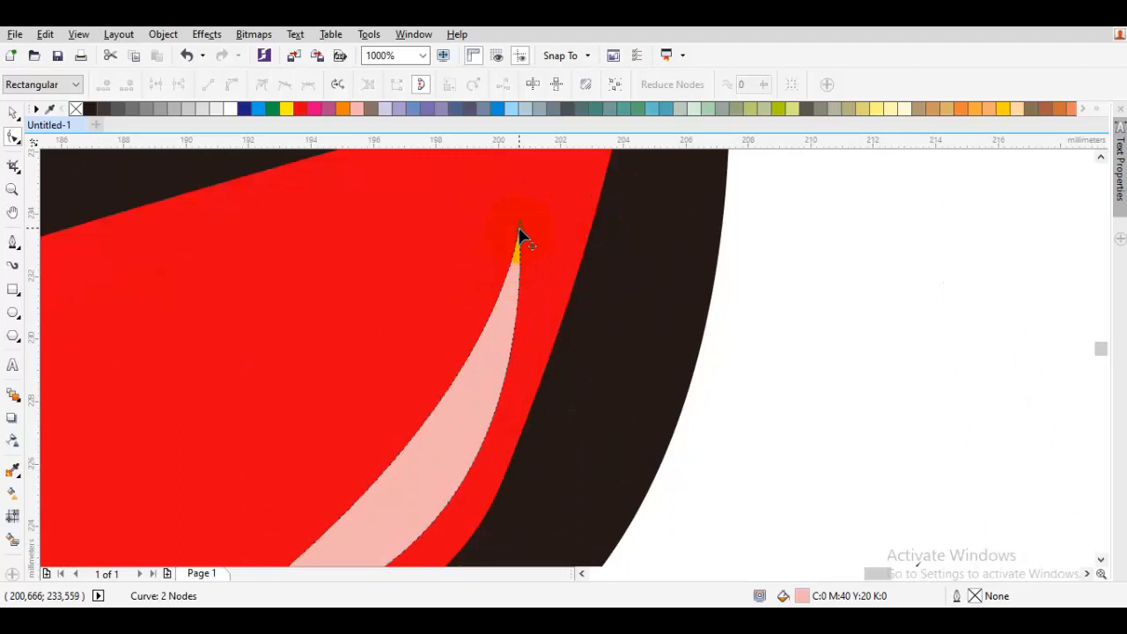
left_click_drag(519, 236, 524, 359)
scroll(523, 465, "down", 2)
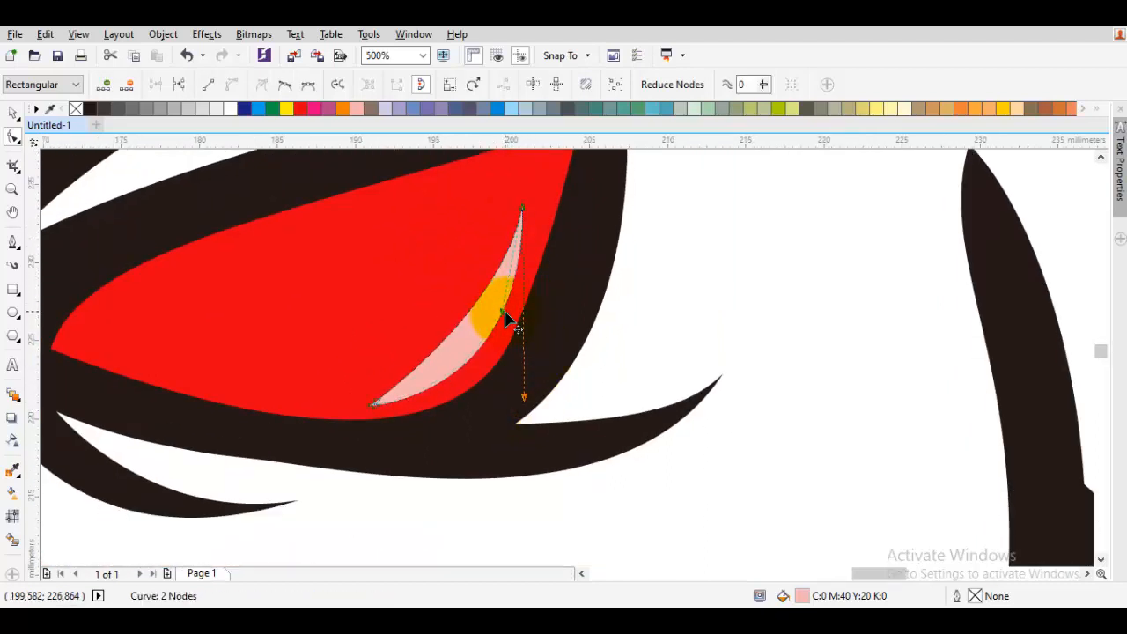
left_click_drag(509, 320, 498, 334)
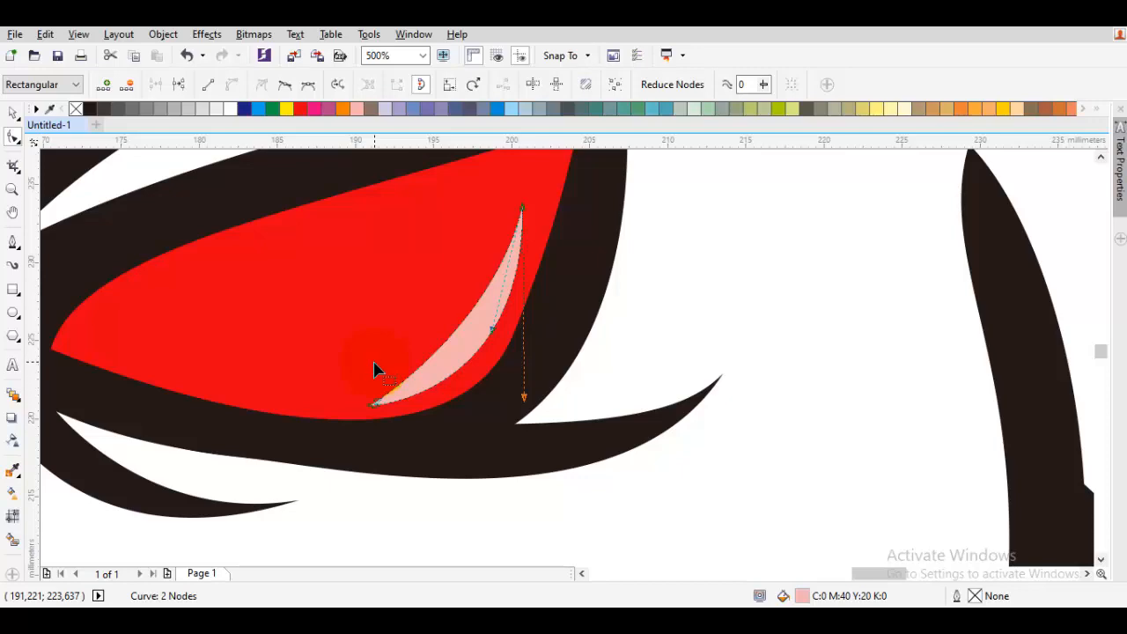
scroll(569, 344, "down", 2)
scroll(528, 448, "up", 2)
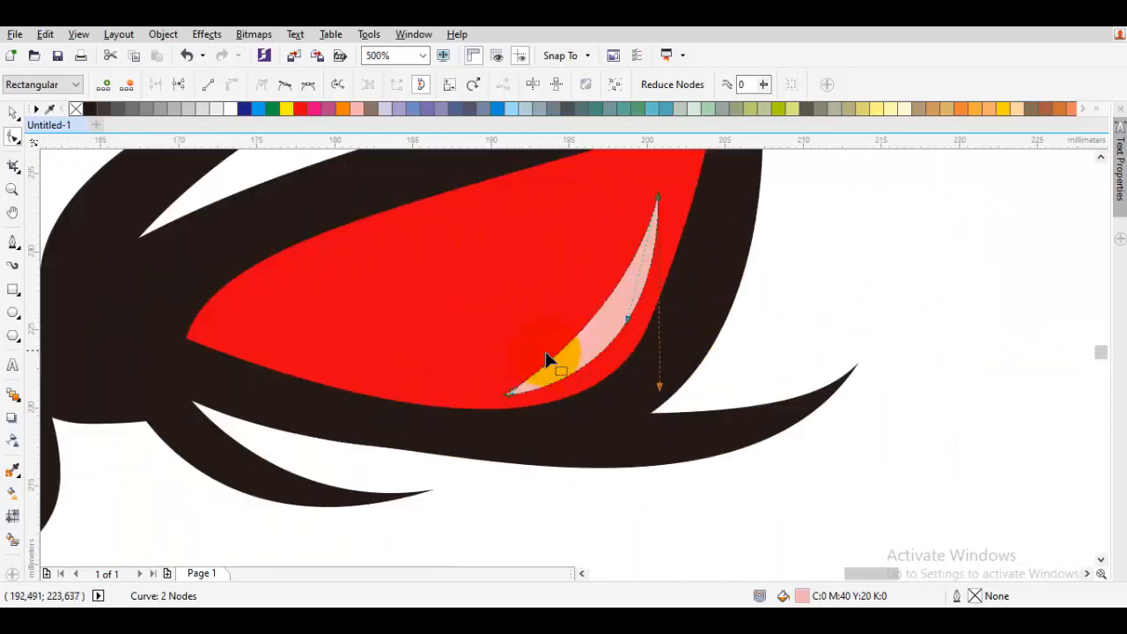
left_click(485, 308)
scroll(489, 326, "down", 4)
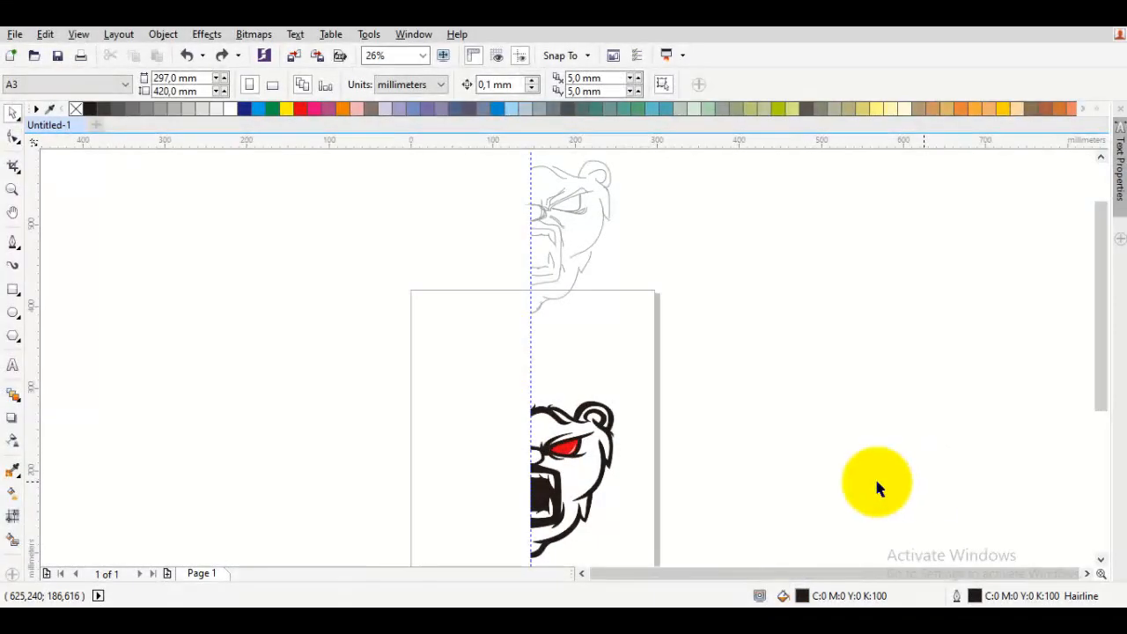
- Try filling the cheek area with the Smart Fill tool, then undo the fill
left_click_drag(552, 478, 645, 408)
scroll(693, 384, "up", 1)
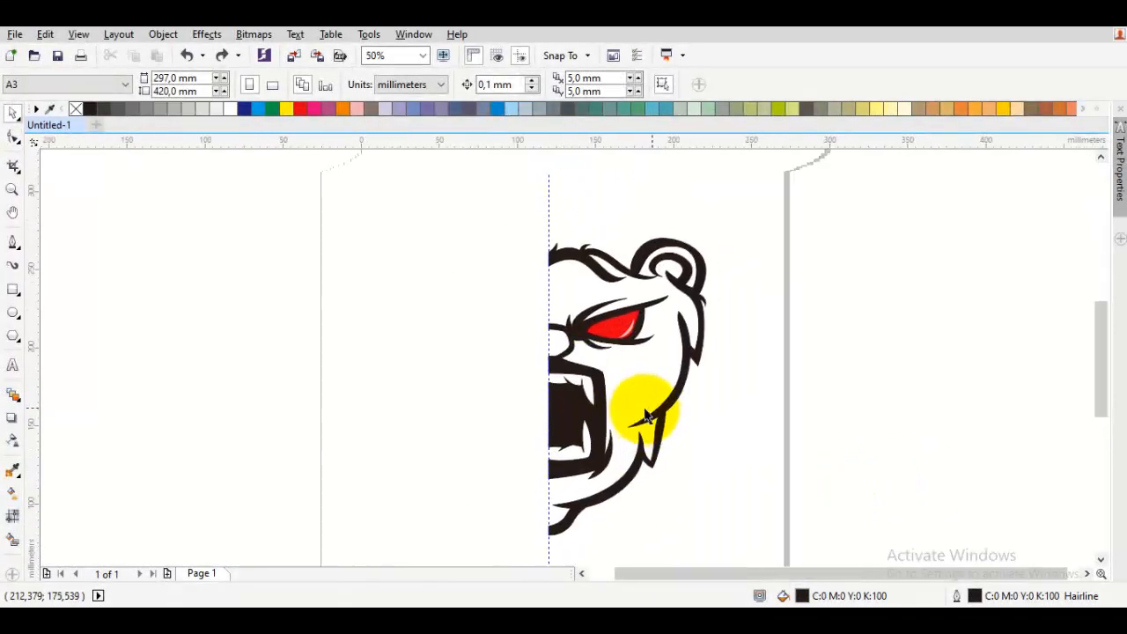
left_click(14, 541)
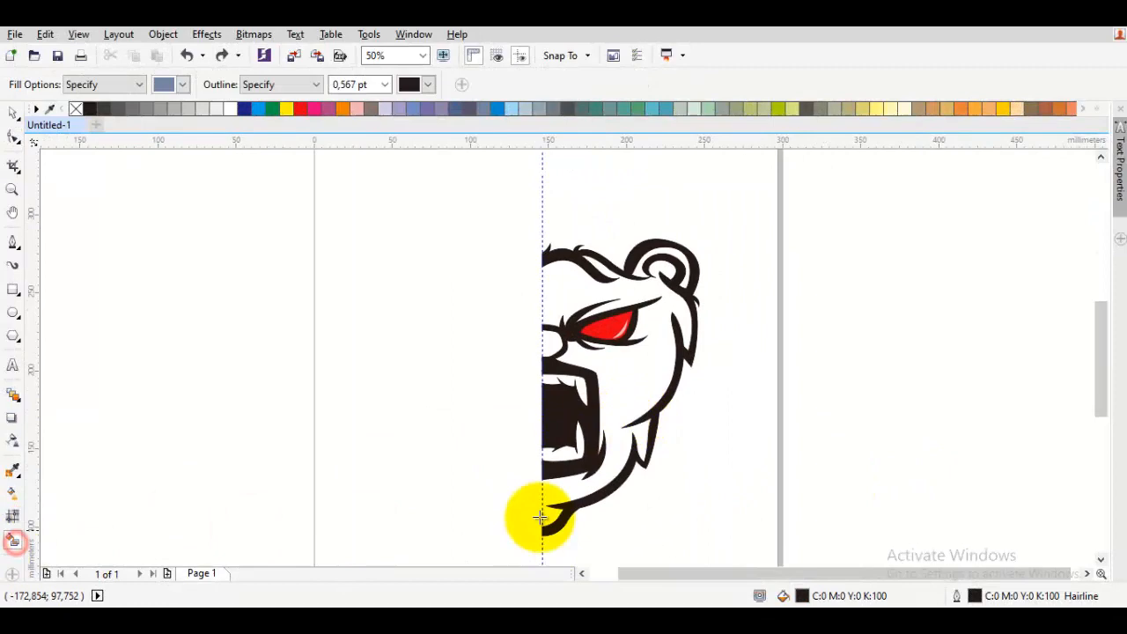
left_click(640, 388)
key("ctrl+z")
scroll(616, 383, "up", 1)
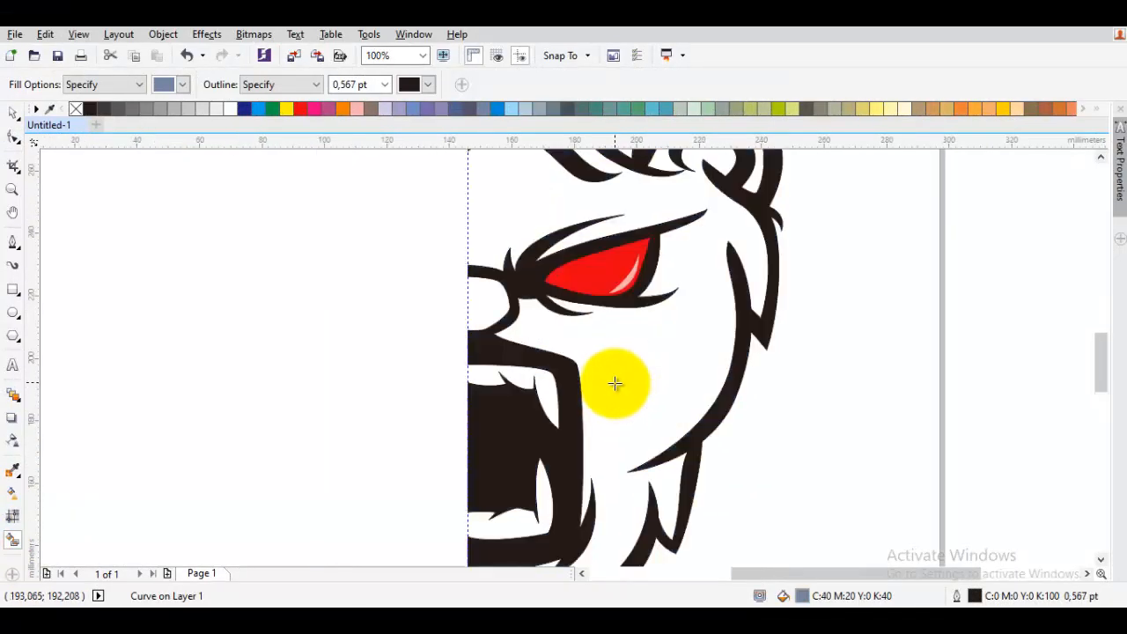
- Try another Smart Fill on the face, then undo it
scroll(612, 399, "down", 2)
left_click(736, 421)
key("space")
key("ctrl+z")
scroll(647, 391, "up", 1)
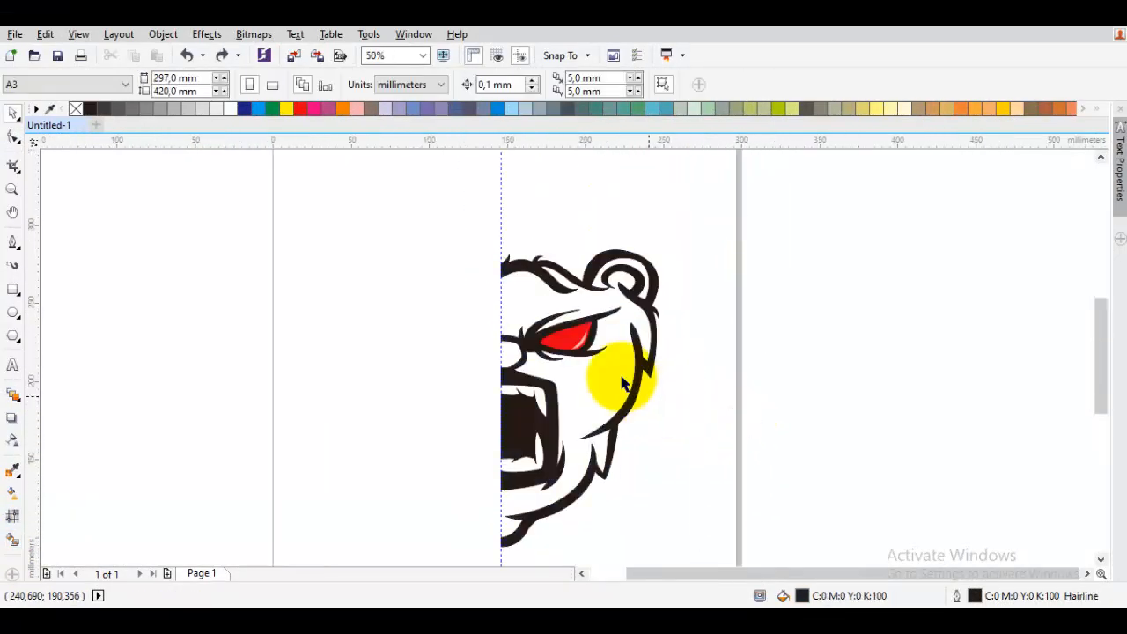
left_click_drag(618, 373, 632, 371)
key("space")
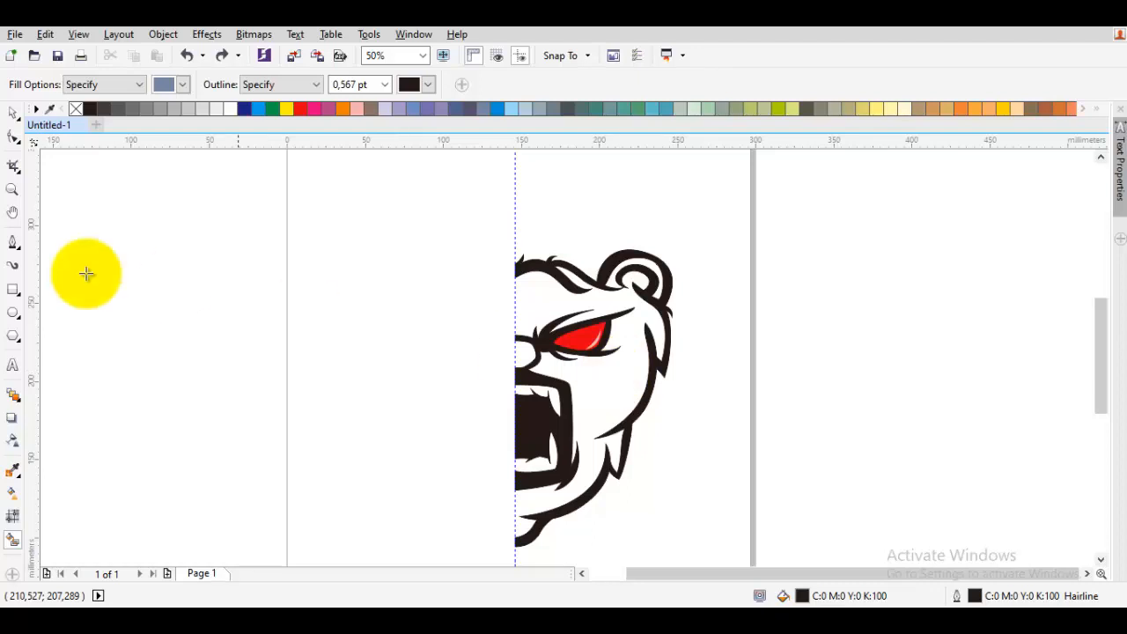
- Start a new Bezier path at the brow and trace it down the face's centre line to the chin
left_click(12, 241)
scroll(471, 289, "up", 2)
left_click(583, 258)
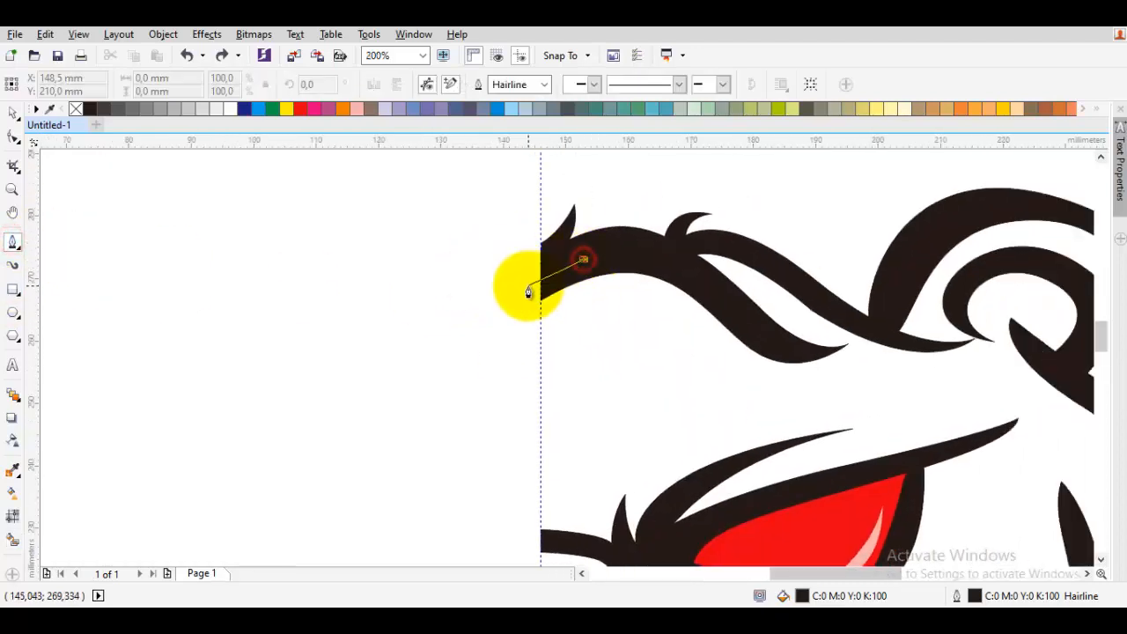
left_click(539, 282)
scroll(536, 285, "down", 1)
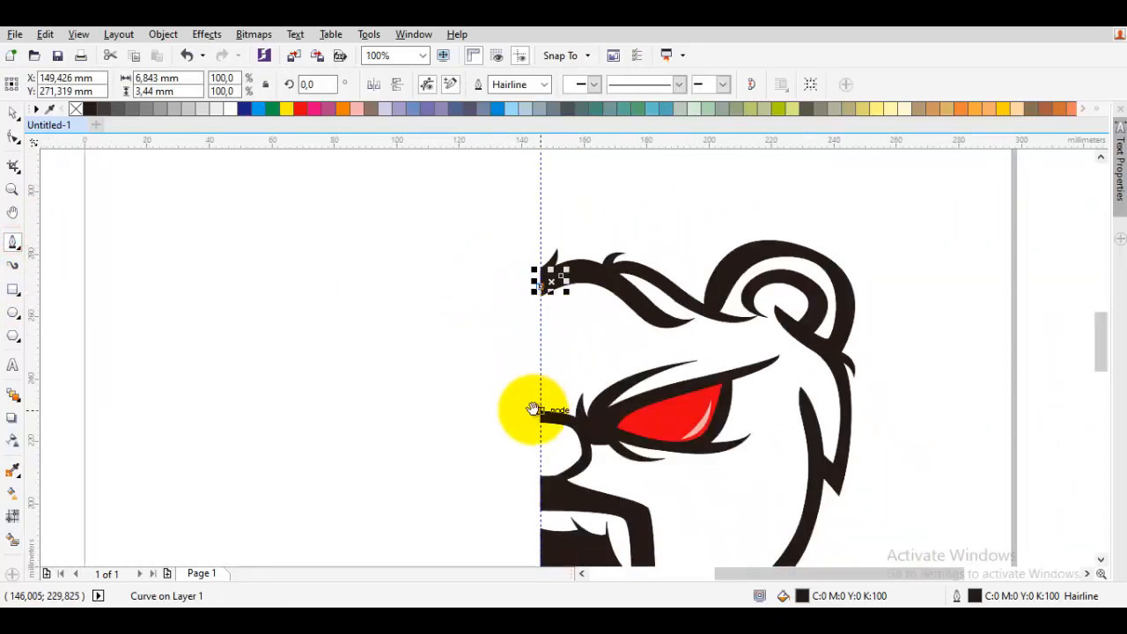
left_click_drag(533, 412, 551, 248)
left_click_drag(539, 361, 552, 270)
left_click_drag(566, 532, 602, 312)
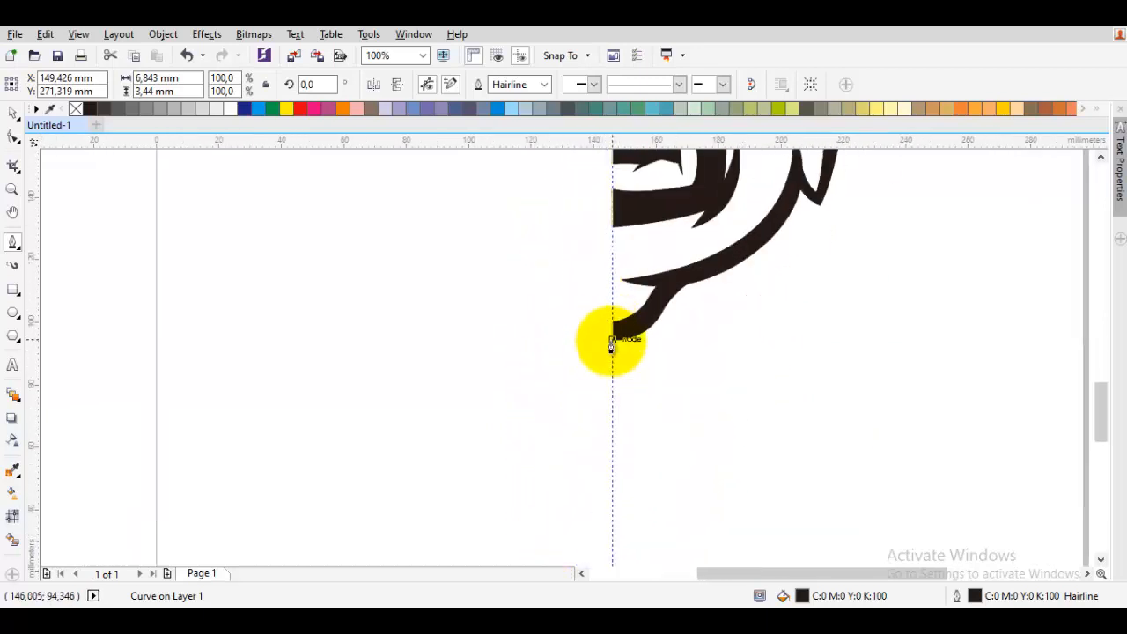
scroll(613, 334, "up", 2)
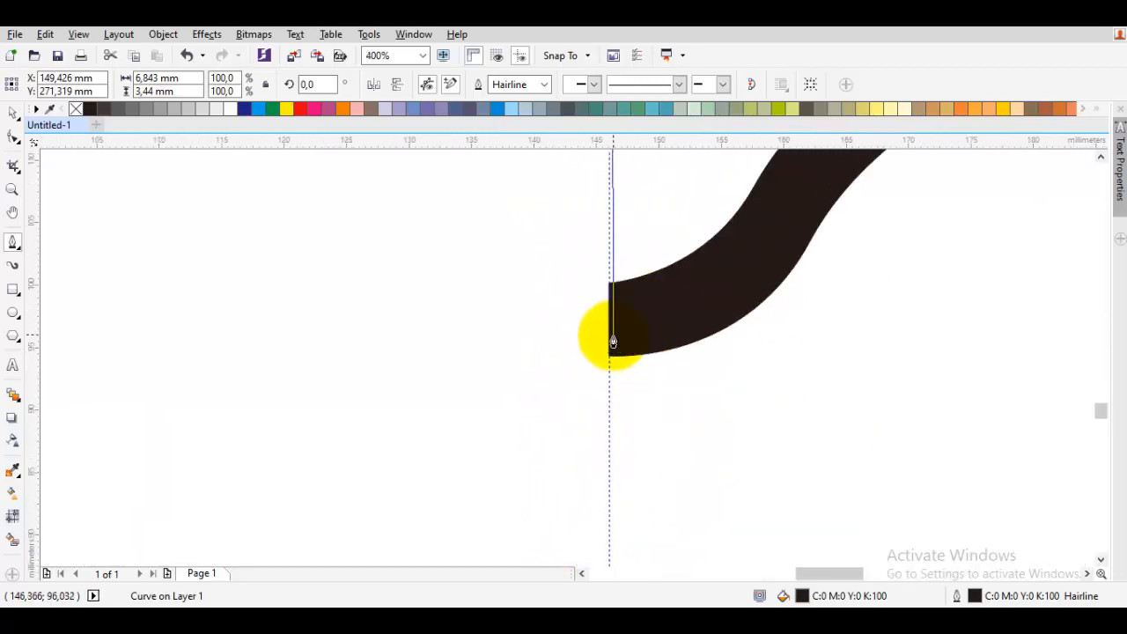
left_click(609, 341)
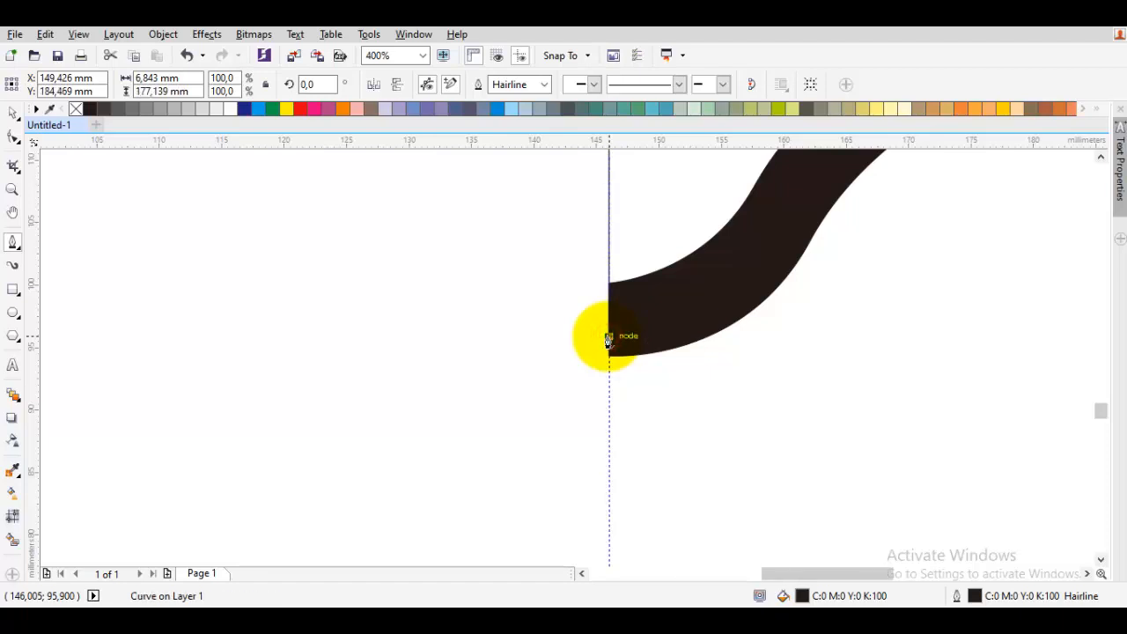
- Extend the path out to the left and back up, closing it into a black block covering the left half
scroll(606, 337, "down", 4)
left_click(575, 211)
left_click(590, 193)
scroll(590, 192, "up", 2)
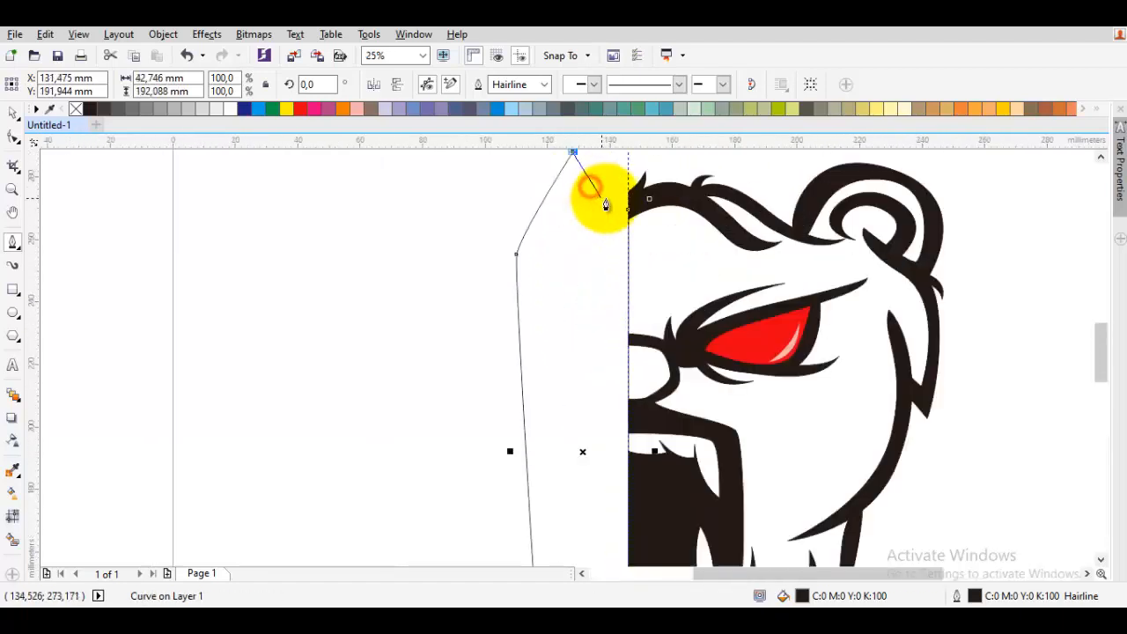
left_click(614, 209)
left_click(646, 201)
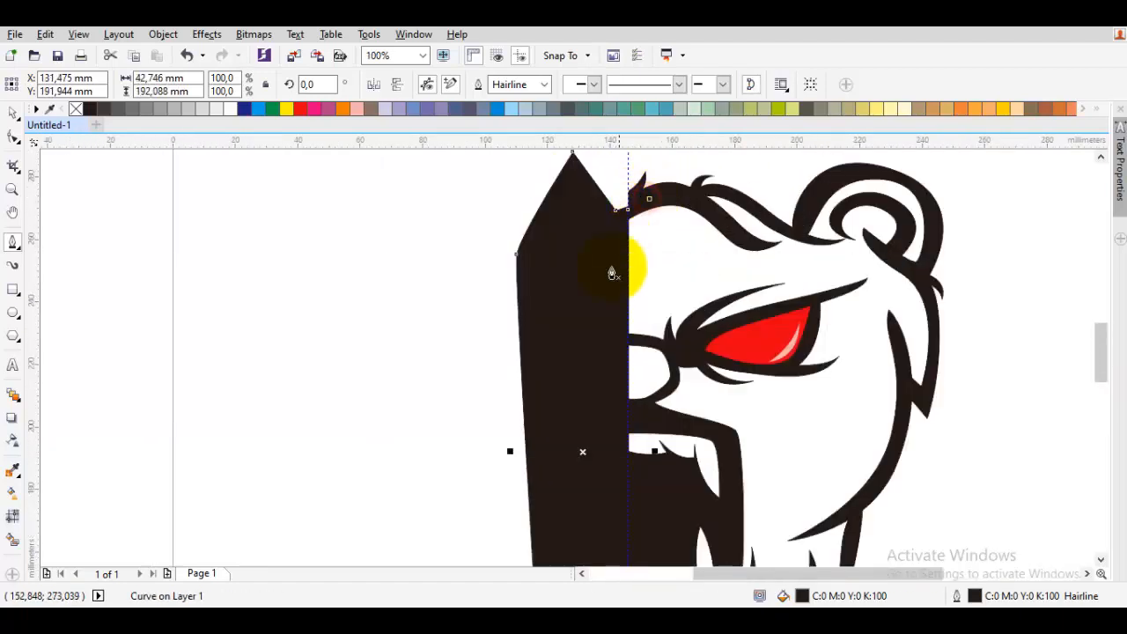
left_click_drag(597, 298, 426, 209)
key("space")
scroll(423, 216, "down", 1)
left_click(282, 290)
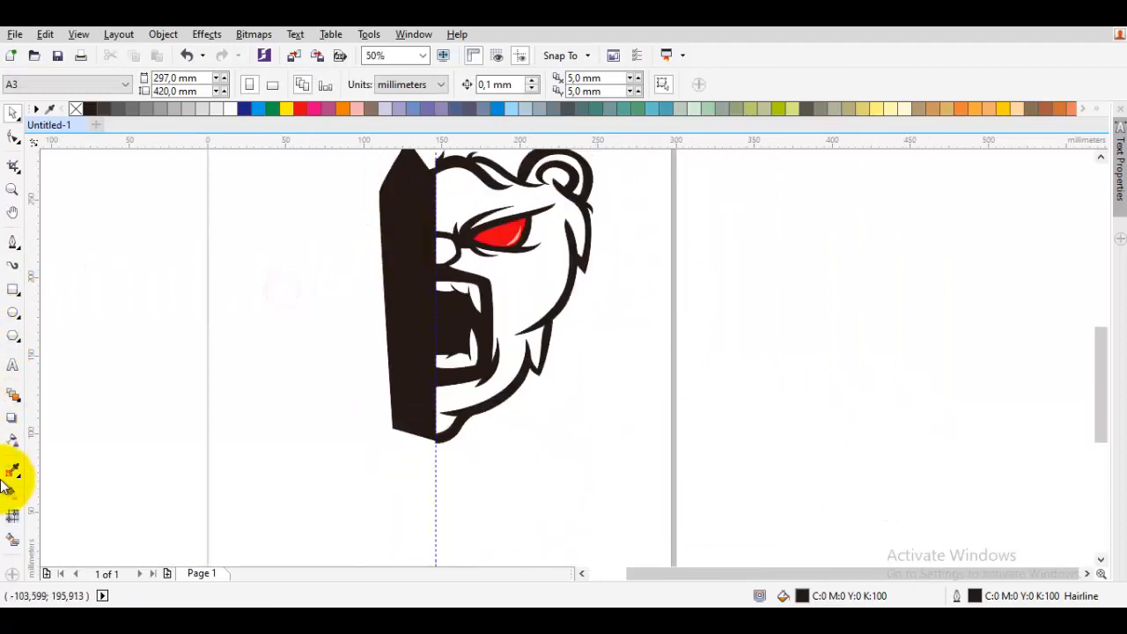
- Fill the enclosed face interior with the Smart Fill tool
left_click(13, 539)
left_click(512, 278)
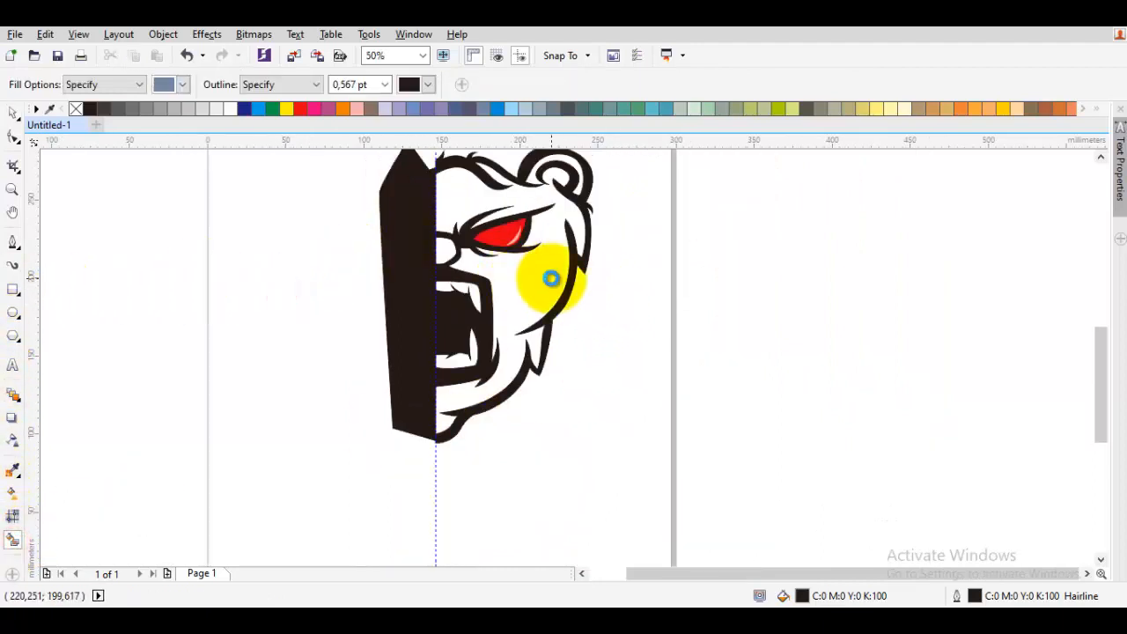
scroll(504, 278, "up", 1)
key("space")
left_click(307, 333)
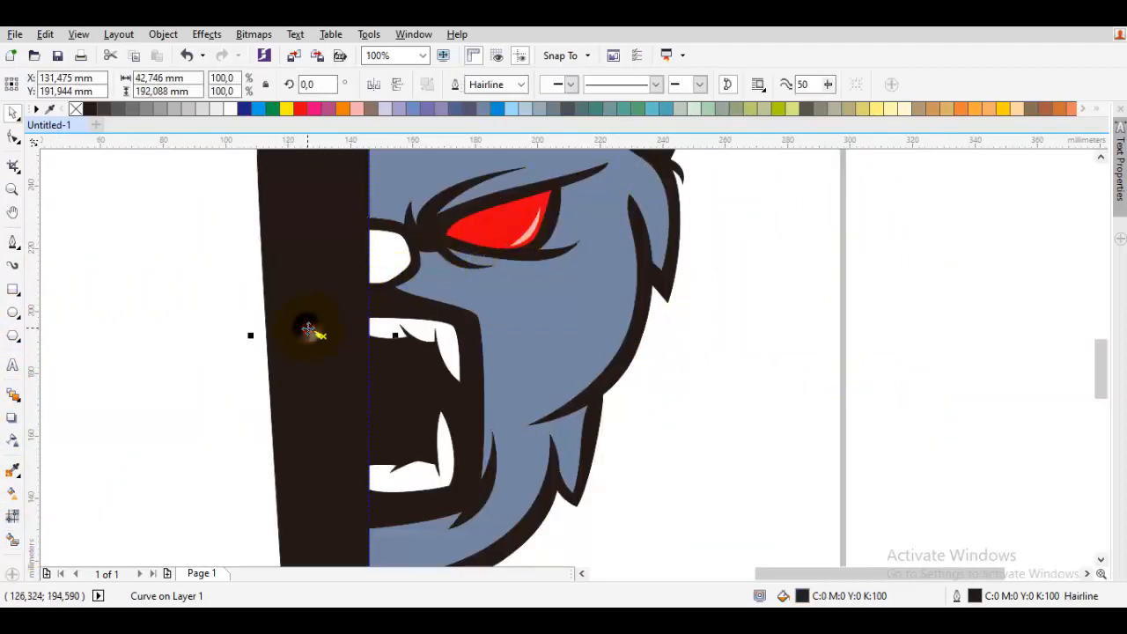
right_click(305, 328)
left_click(360, 370)
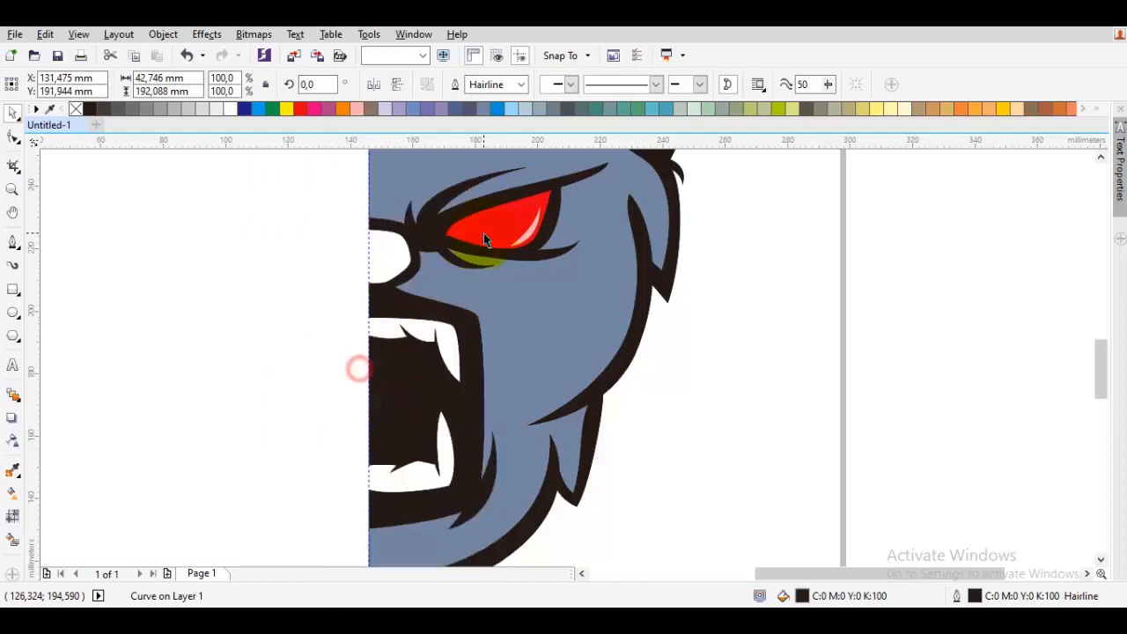
left_click_drag(483, 232, 418, 356)
left_click(379, 276)
scroll(281, 340, "up", 1)
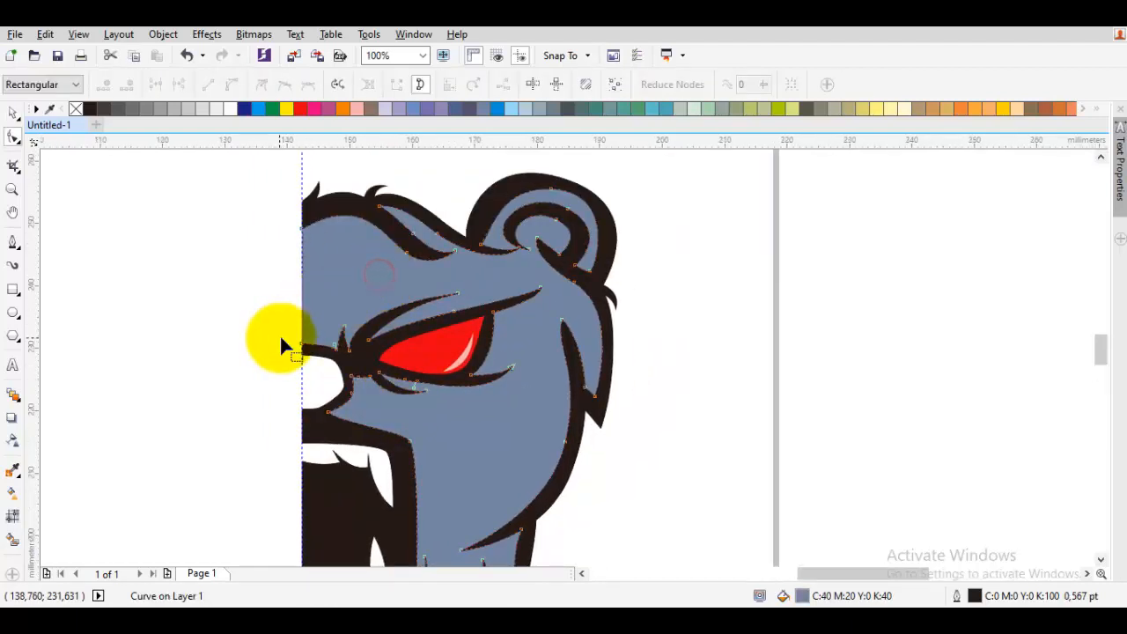
key("ctrl+z")
- Smart Fill the small gap beside the nose bridge next to the centre line
scroll(271, 357, "down", 1)
left_click_drag(302, 371, 428, 329)
left_click(9, 540)
left_click(442, 345)
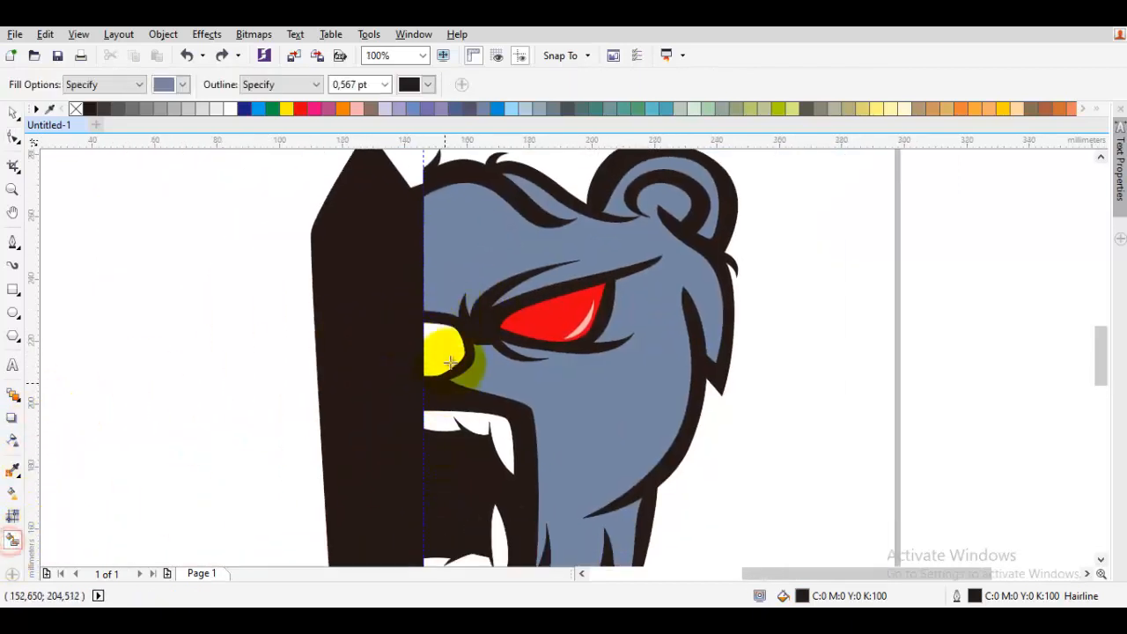
scroll(440, 339, "up", 1)
key("space")
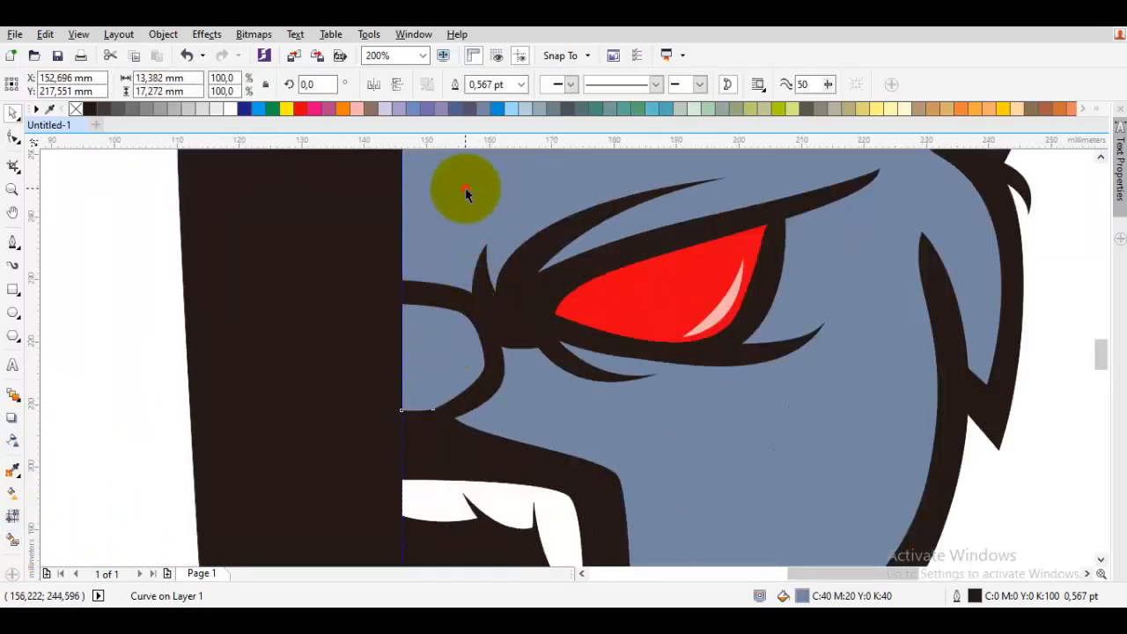
- Give the two selected face fill shapes a 2.0 pt yellow outline
left_click(464, 185, "shift")
left_click(688, 85)
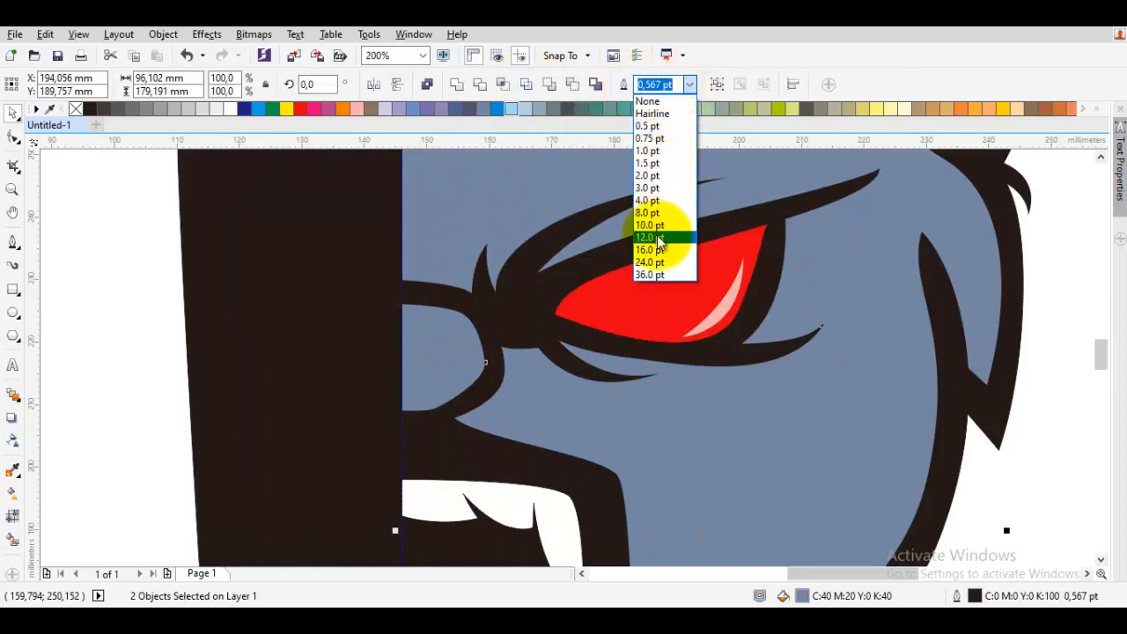
left_click(649, 175)
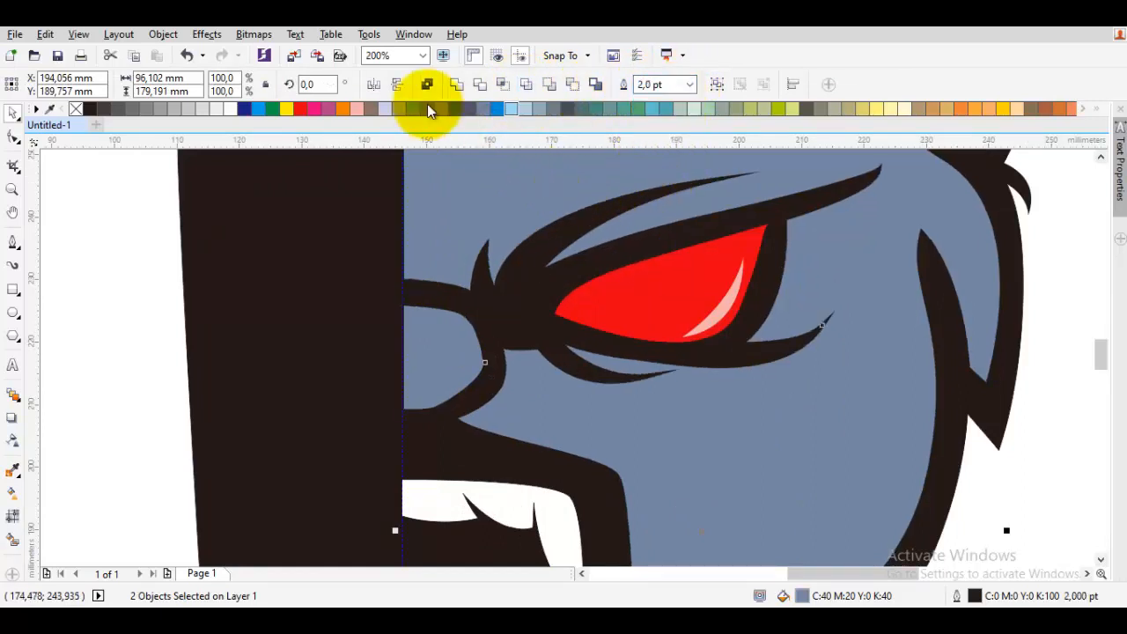
right_click(290, 109)
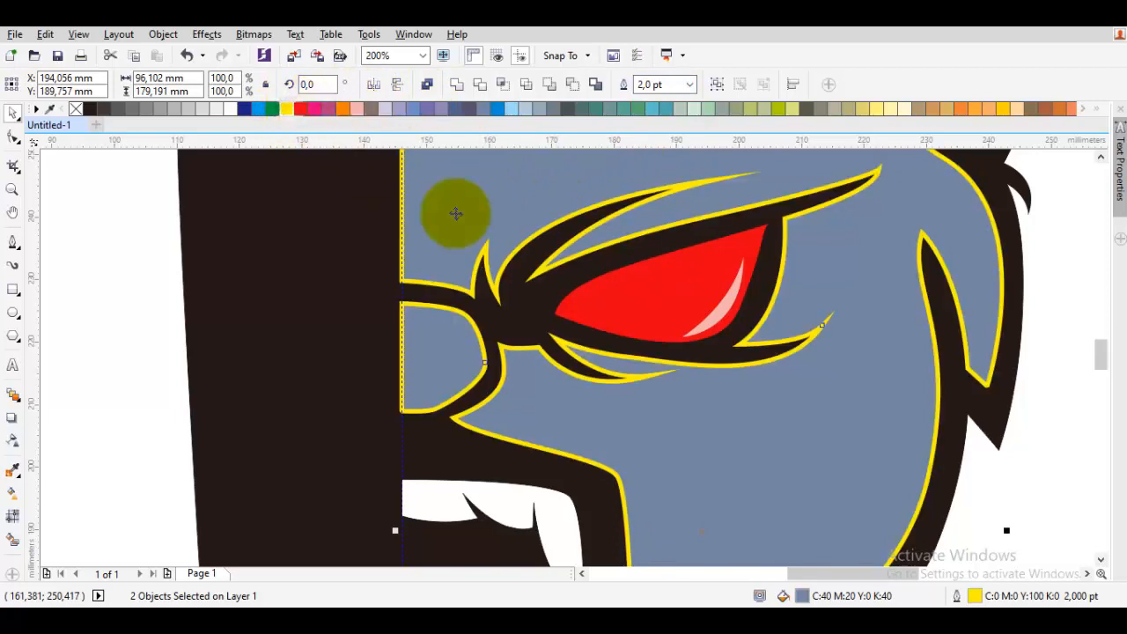
- Set the selected shapes' outline width to None
scroll(452, 327, "up", 2)
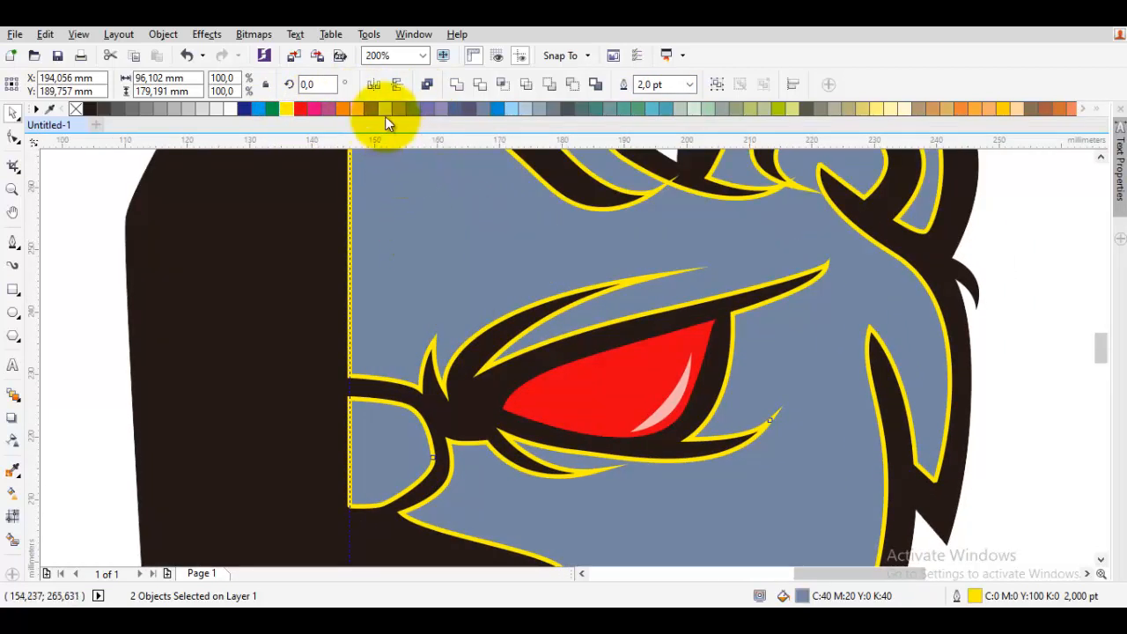
left_click(687, 85)
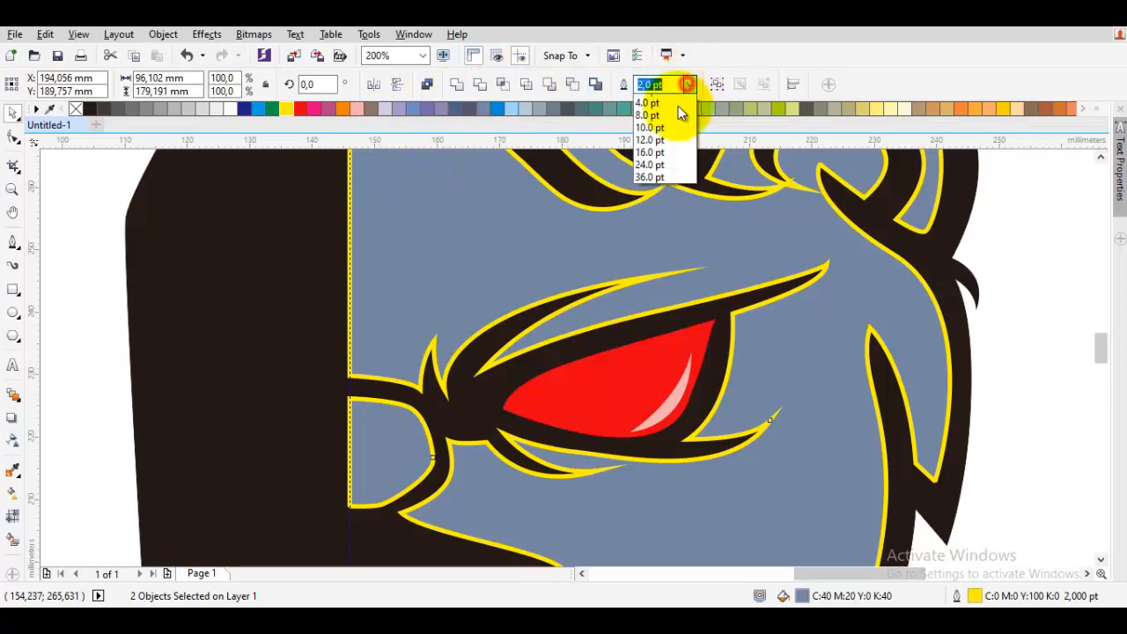
left_click(656, 187)
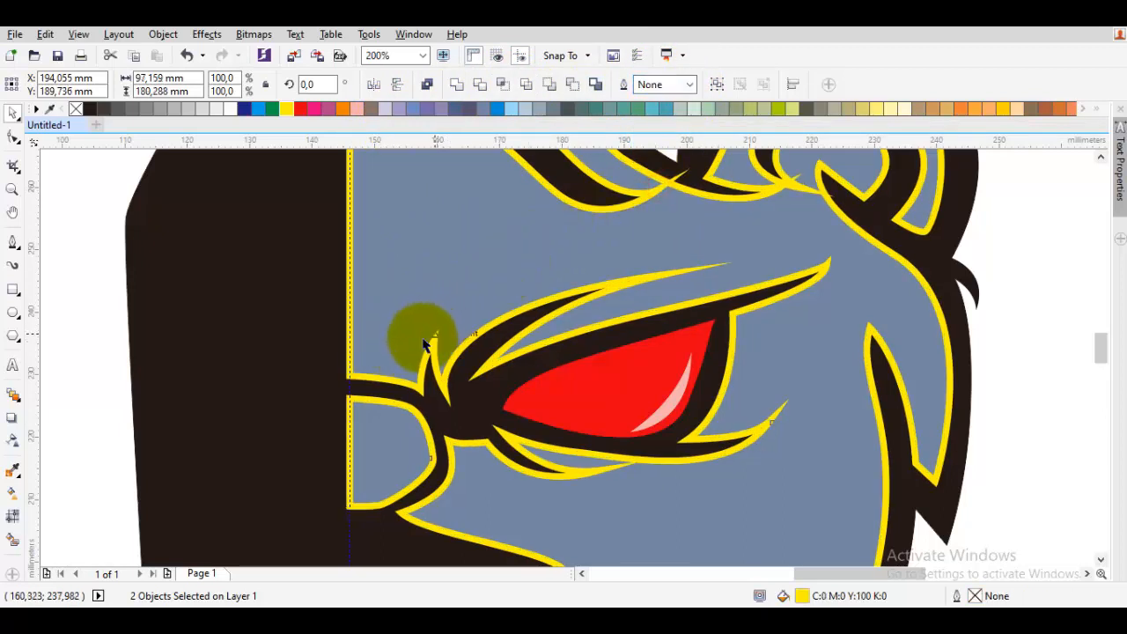
- Select the two shapes at the nose gap with the Shape tool and weld them together
left_click(382, 419)
scroll(382, 419, "up", 4)
key("F10")
left_click(407, 365)
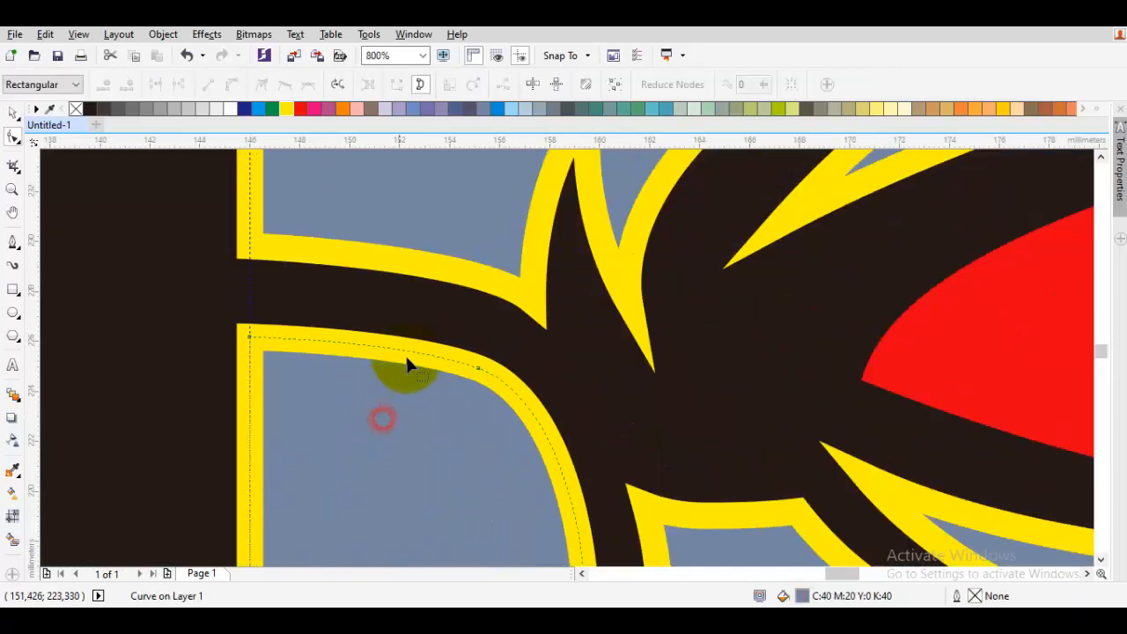
left_click(410, 359, "shift")
key("space")
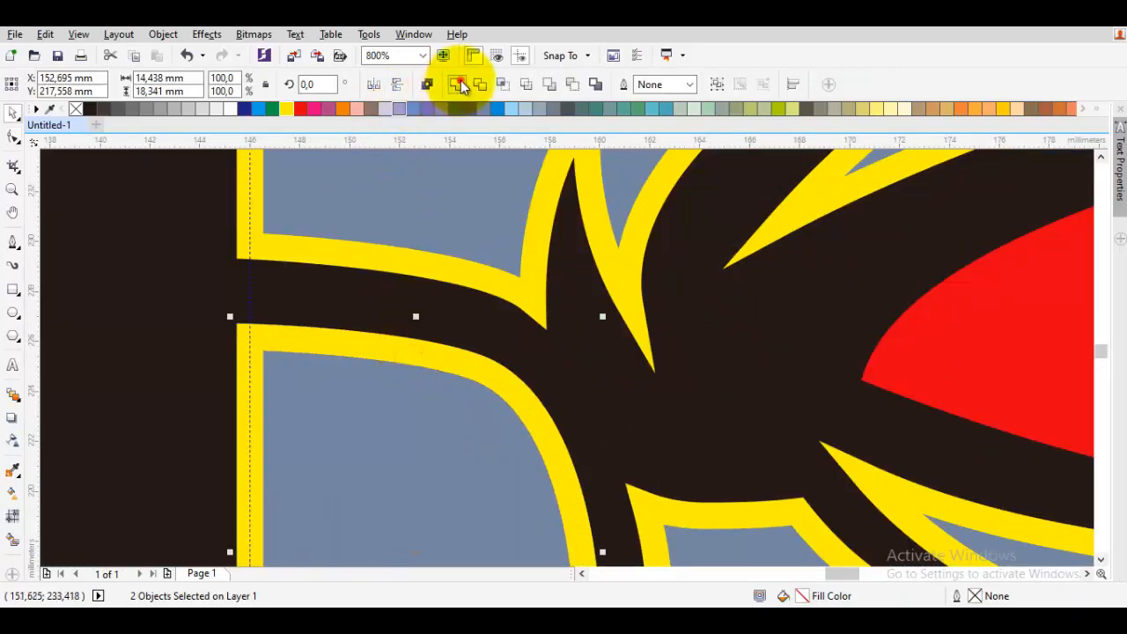
left_click(460, 82)
scroll(343, 370, "down", 1)
left_click_drag(342, 373, 405, 305)
scroll(407, 305, "down", 1)
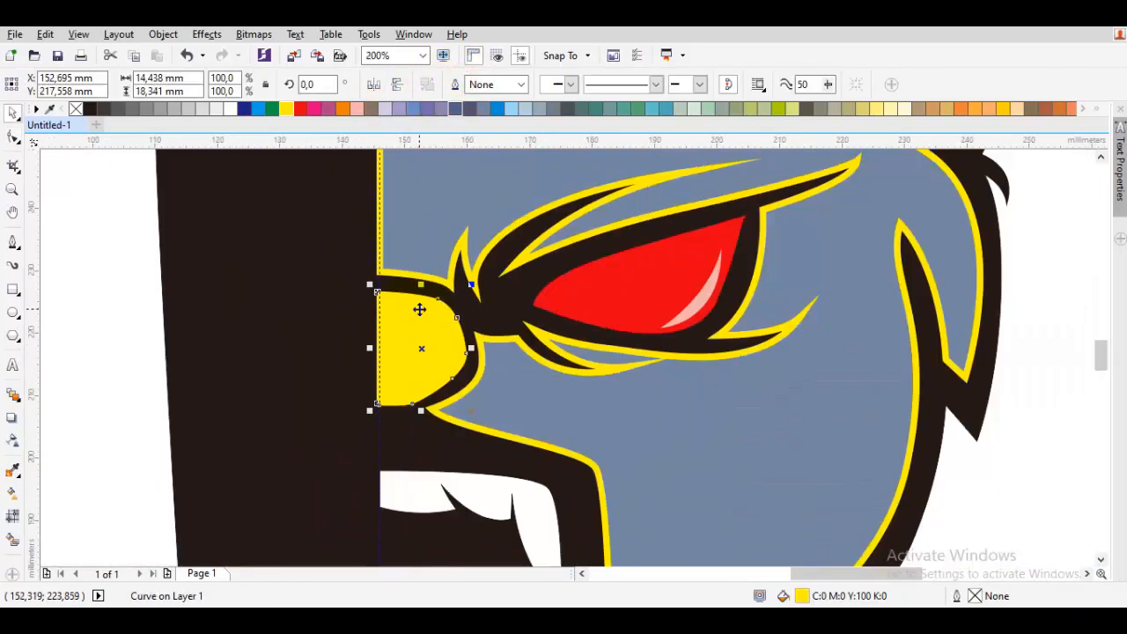
- Fill the welded nose-gap shape black and send it to the back of the layer
scroll(419, 309, "up", 1)
left_click(75, 108)
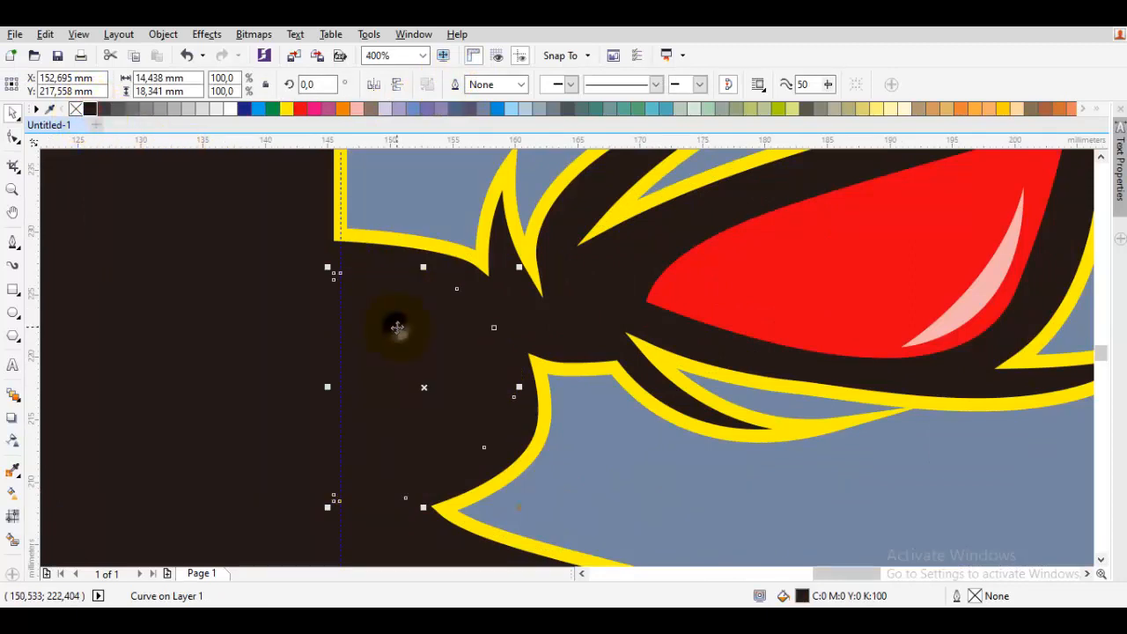
right_click(397, 327)
mouse_move(479, 424)
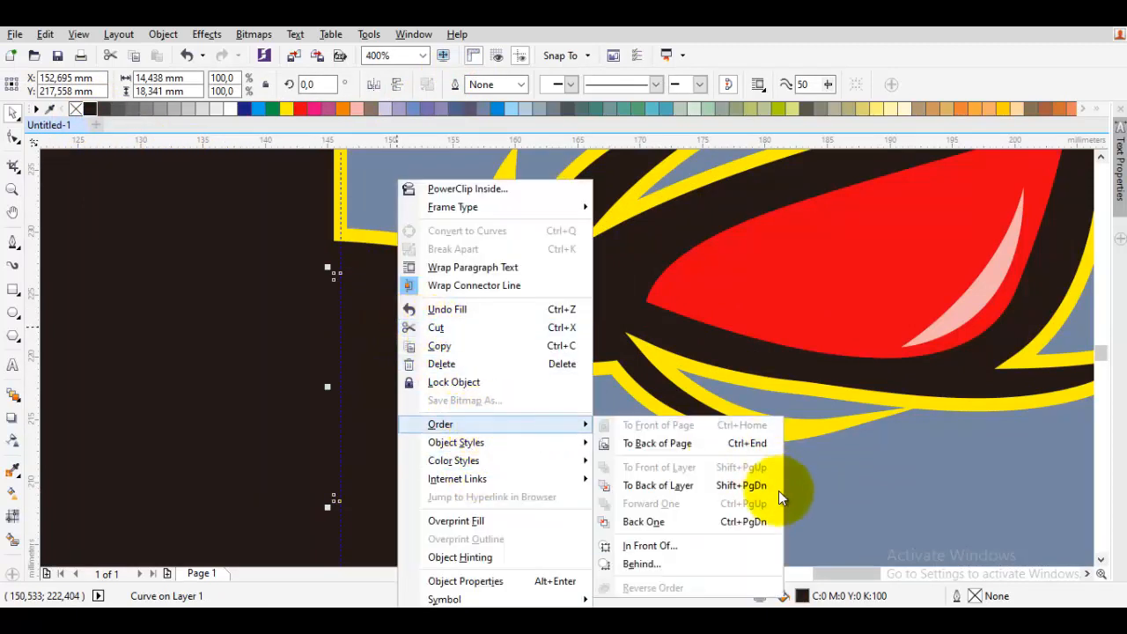
left_click(662, 485)
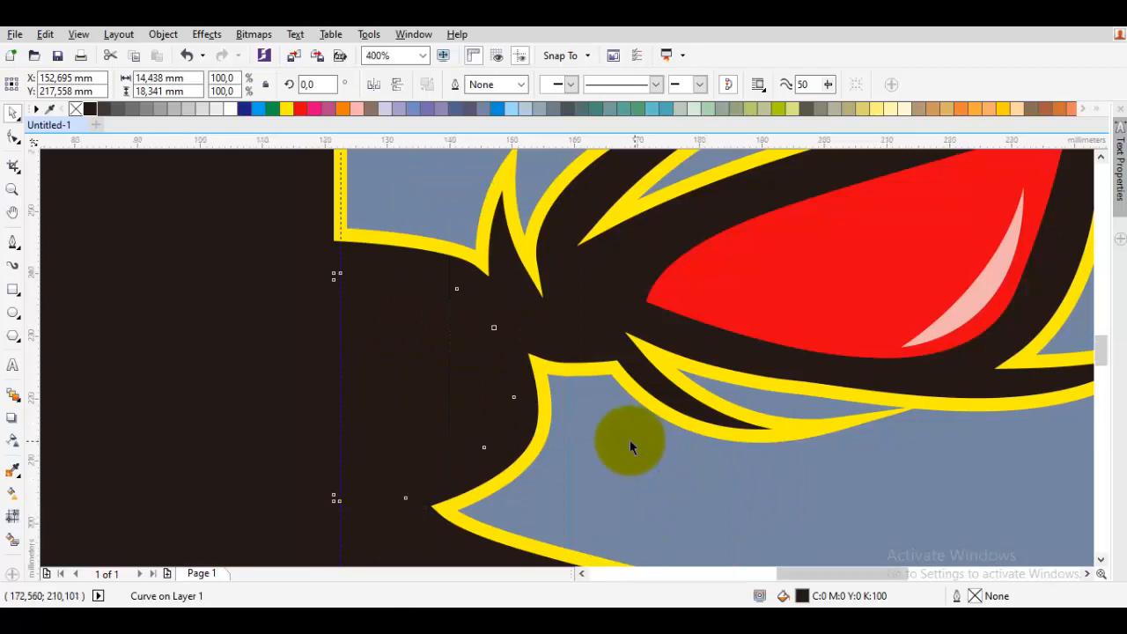
scroll(632, 440, "down", 2)
key("Escape")
- Select the two shapes along the lower jaw and weld them into one
scroll(618, 423, "up", 3)
scroll(517, 431, "down", 3)
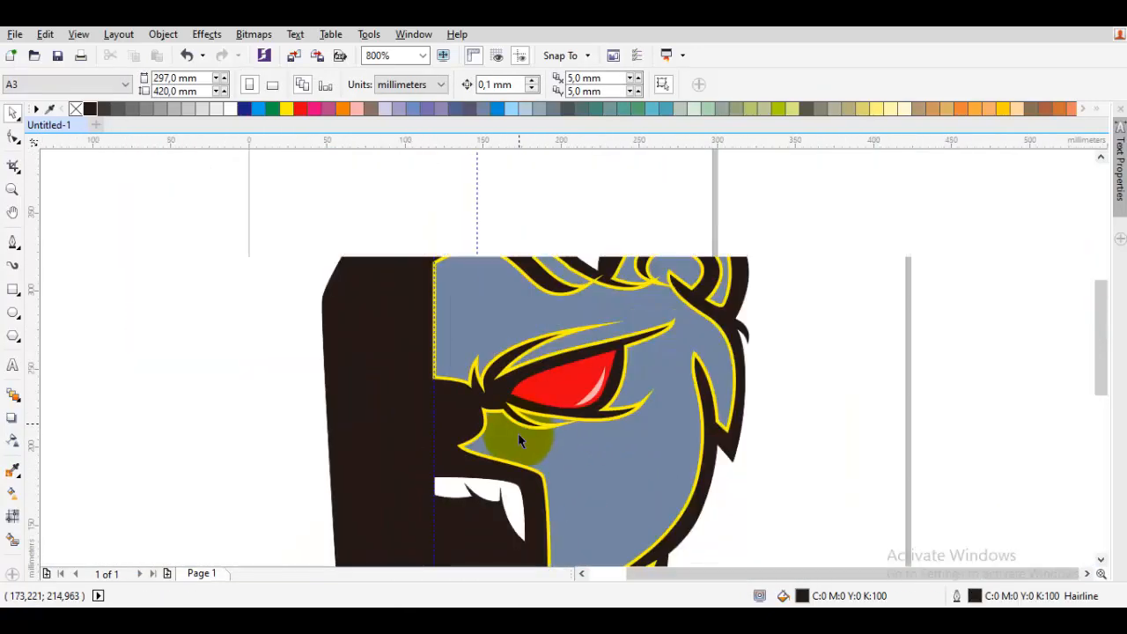
scroll(519, 437, "down", 4)
scroll(561, 362, "up", 1)
scroll(555, 362, "down", 3)
scroll(553, 388, "down", 1)
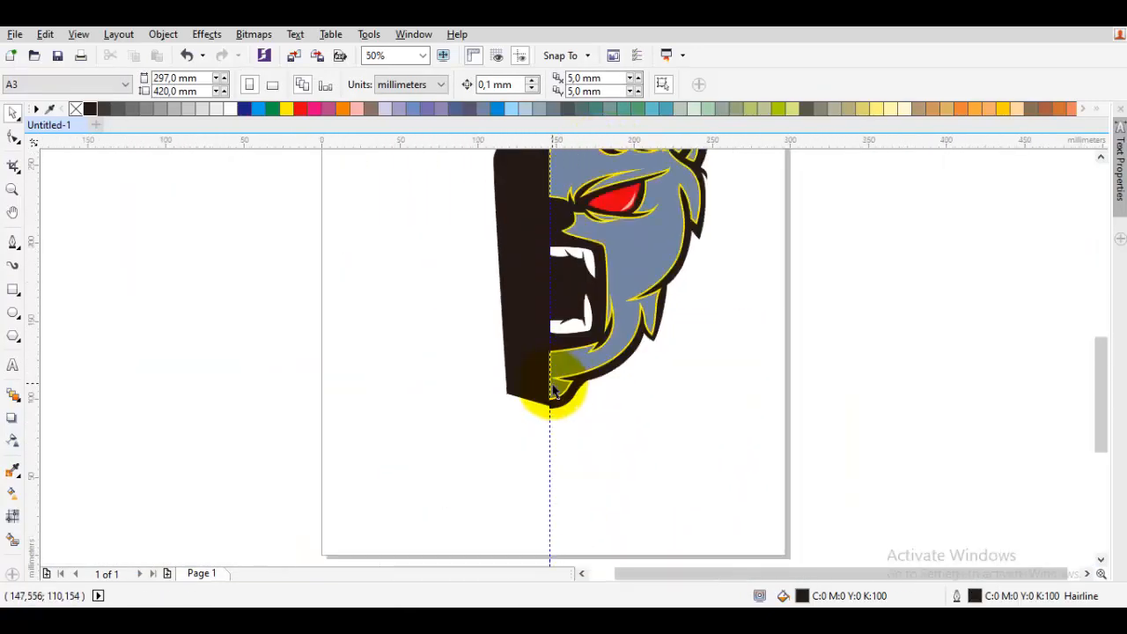
scroll(552, 388, "up", 3)
scroll(611, 365, "up", 1)
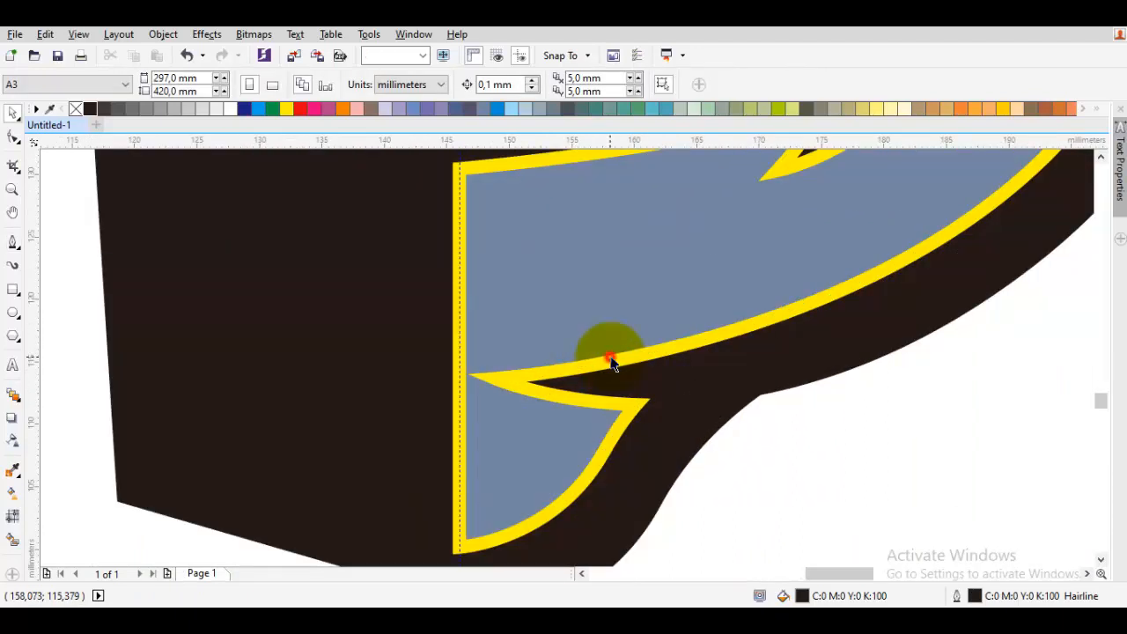
double_click(611, 361)
left_click(593, 322, "shift")
key("space")
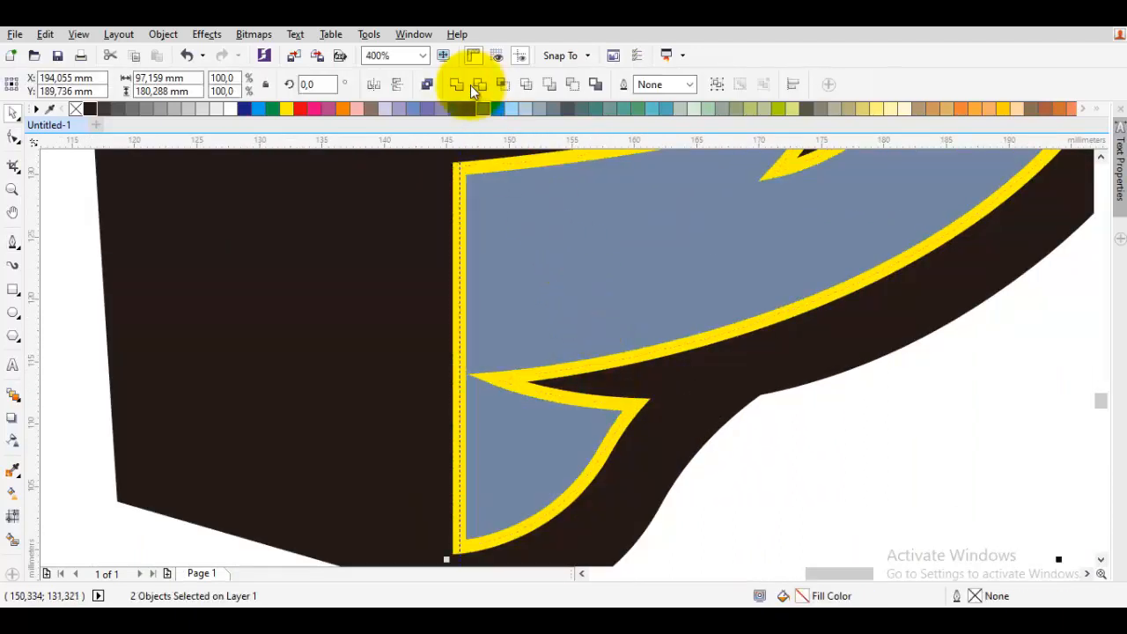
left_click(457, 88)
scroll(518, 263, "down", 1)
left_click_drag(548, 266, 427, 400)
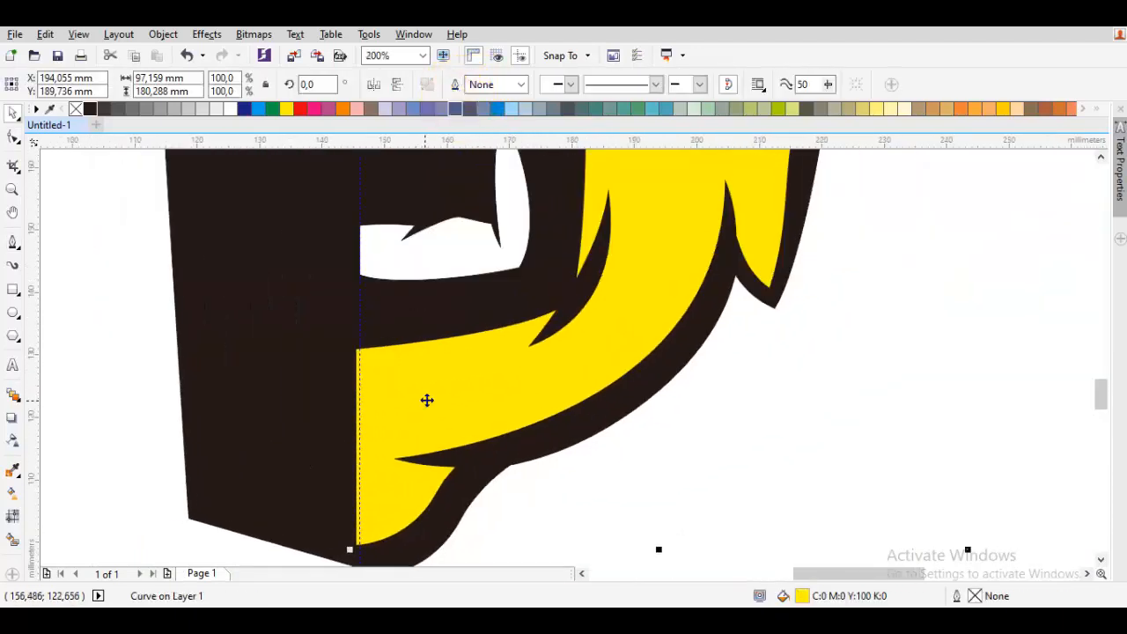
- Trace a new Bezier shape over the yellow face area, starting along the jaw and cheek outline
double_click(427, 400)
key("p")
left_click_drag(401, 551, 401, 538)
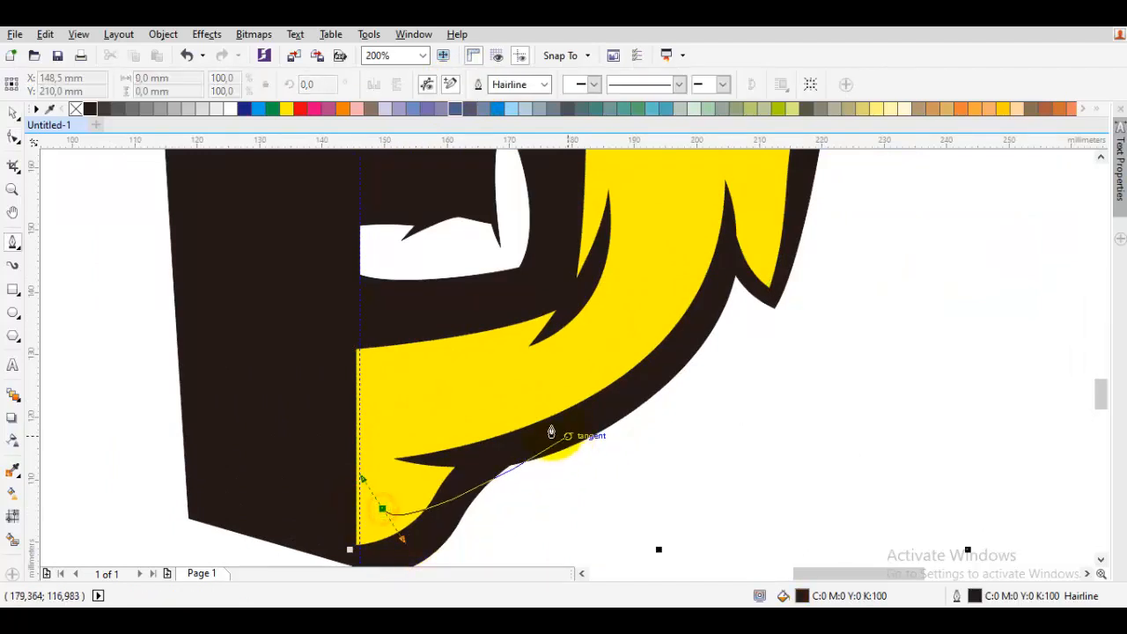
left_click_drag(535, 433, 576, 411)
left_click_drag(689, 364, 640, 390)
scroll(608, 337, "up", 1)
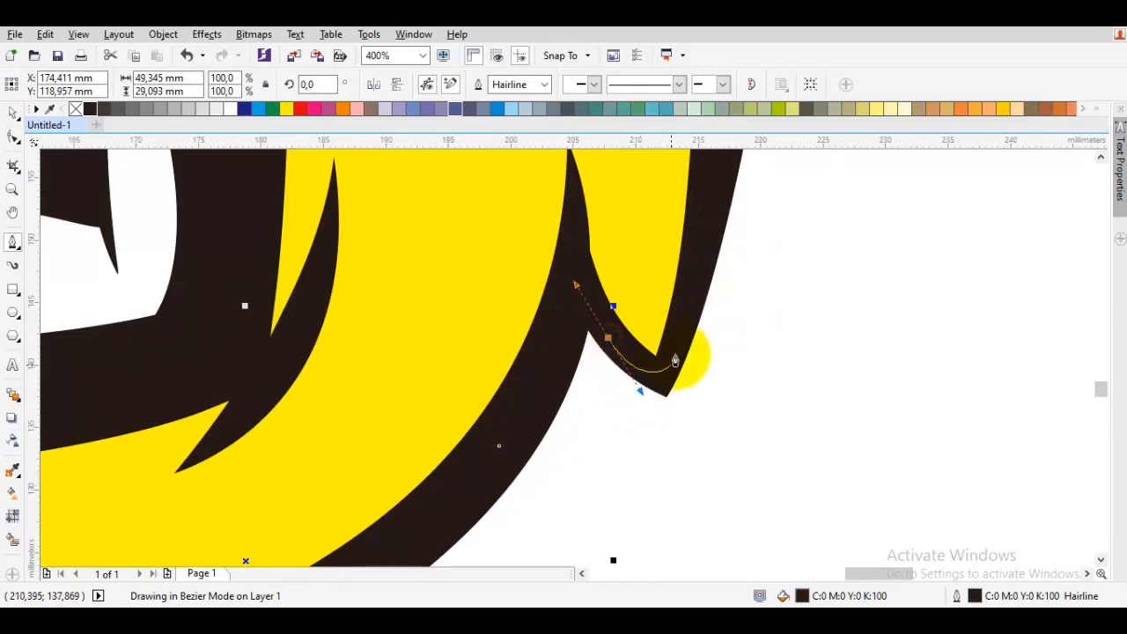
left_click(678, 347)
scroll(677, 330, "down", 1)
left_click_drag(669, 210, 571, 428)
left_click_drag(624, 333, 613, 352)
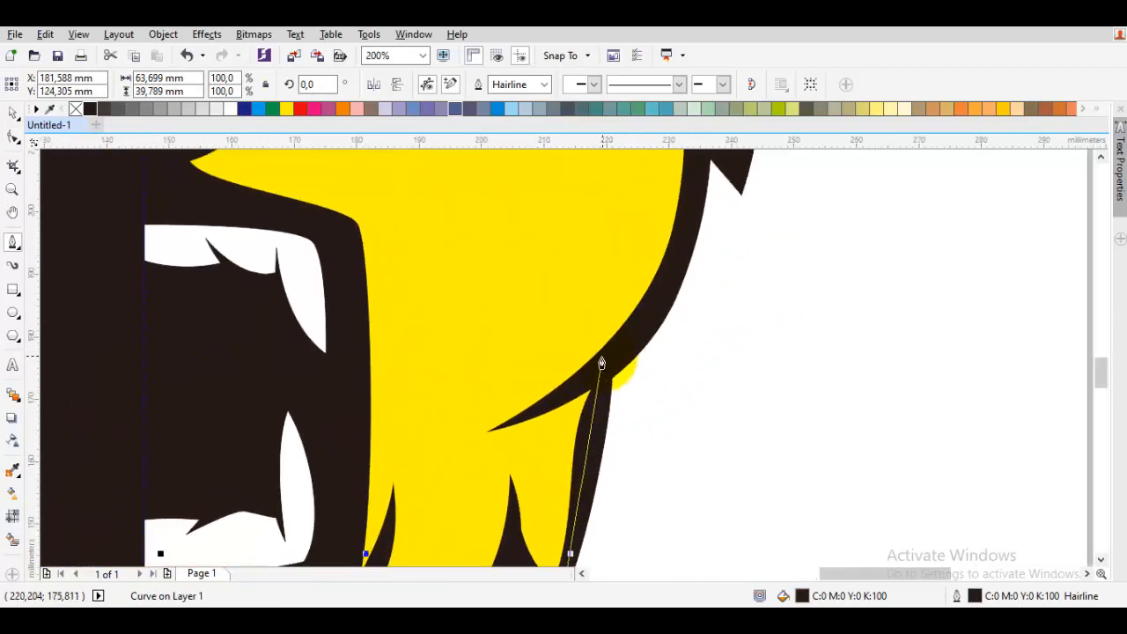
left_click(604, 358)
left_click_drag(682, 222, 538, 389)
key("ctrl+z")
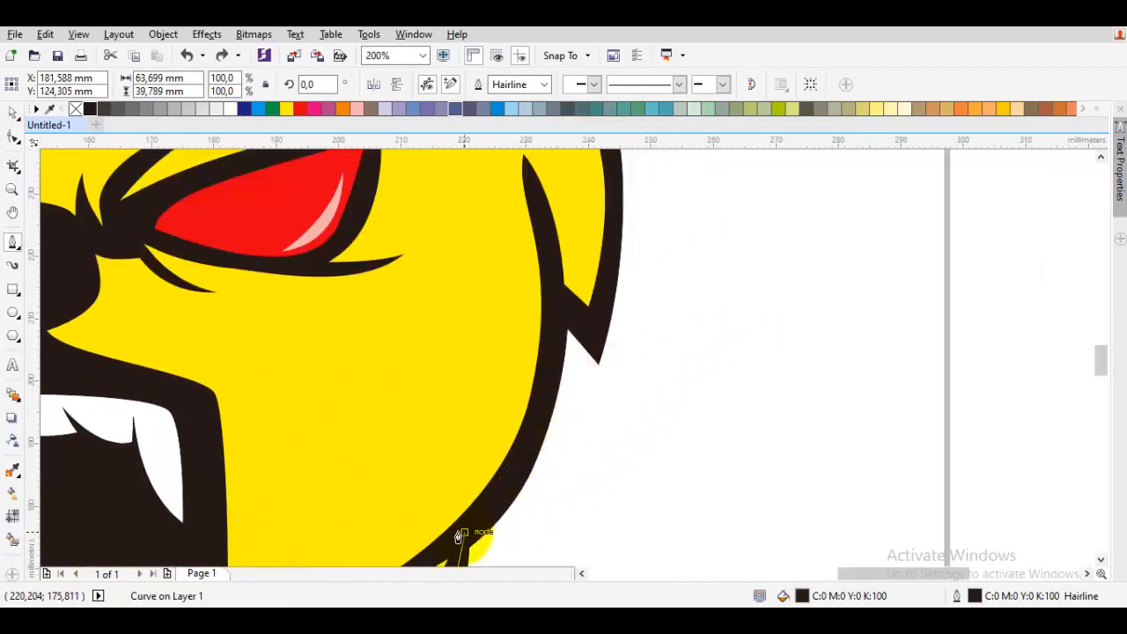
left_click(464, 532)
left_click_drag(554, 312, 551, 278)
key("ctrl+z")
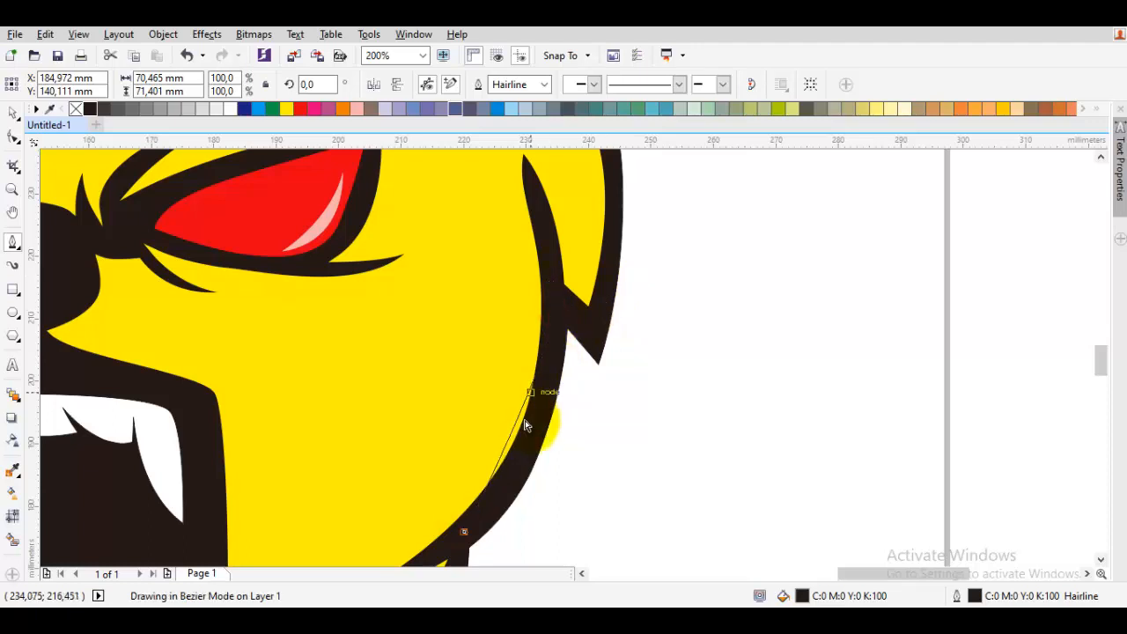
left_click_drag(532, 426, 538, 384)
left_click(556, 294)
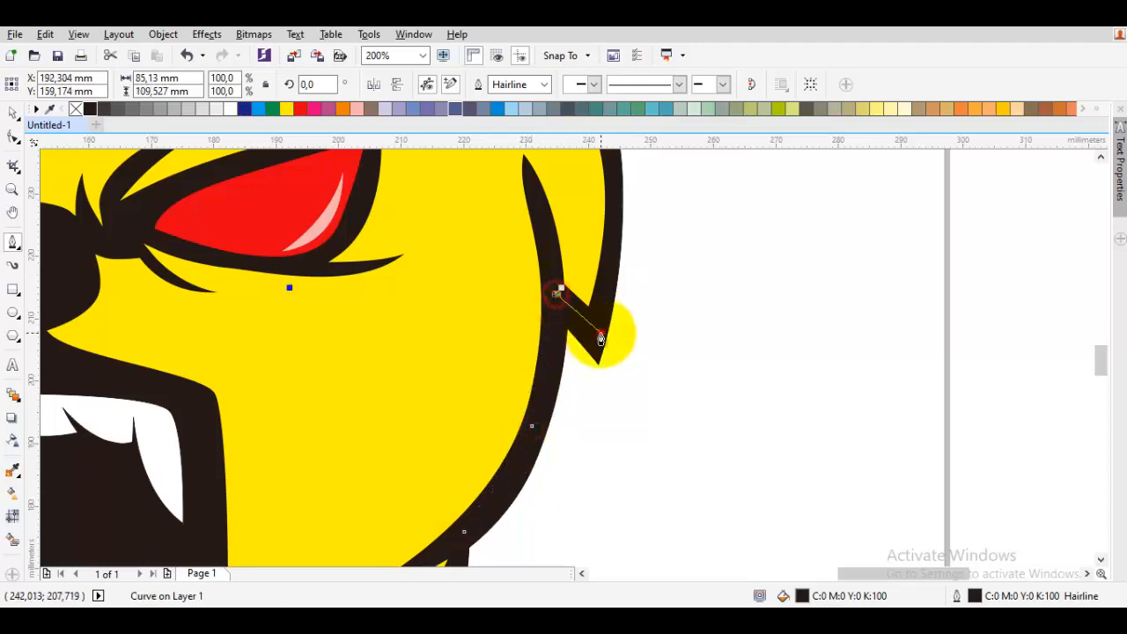
left_click(600, 332)
- Continue the Bezier shape along the brow and head outline and close it at the center line
left_click_drag(628, 168, 524, 393)
left_click_drag(502, 352, 486, 306)
left_click(469, 301)
left_click_drag(503, 212, 478, 272)
left_click_drag(301, 247, 225, 265)
scroll(200, 361, "up", 2)
left_click_drag(204, 351, 174, 345)
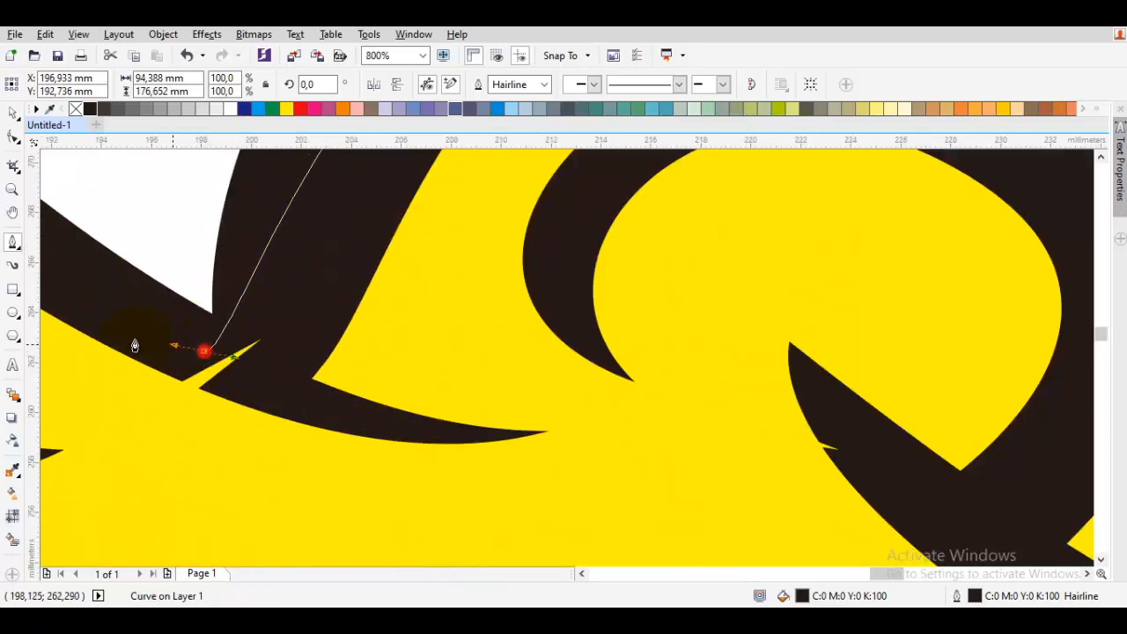
scroll(131, 340, "down", 1)
left_click_drag(94, 289, 518, 325)
left_click_drag(422, 238, 328, 225)
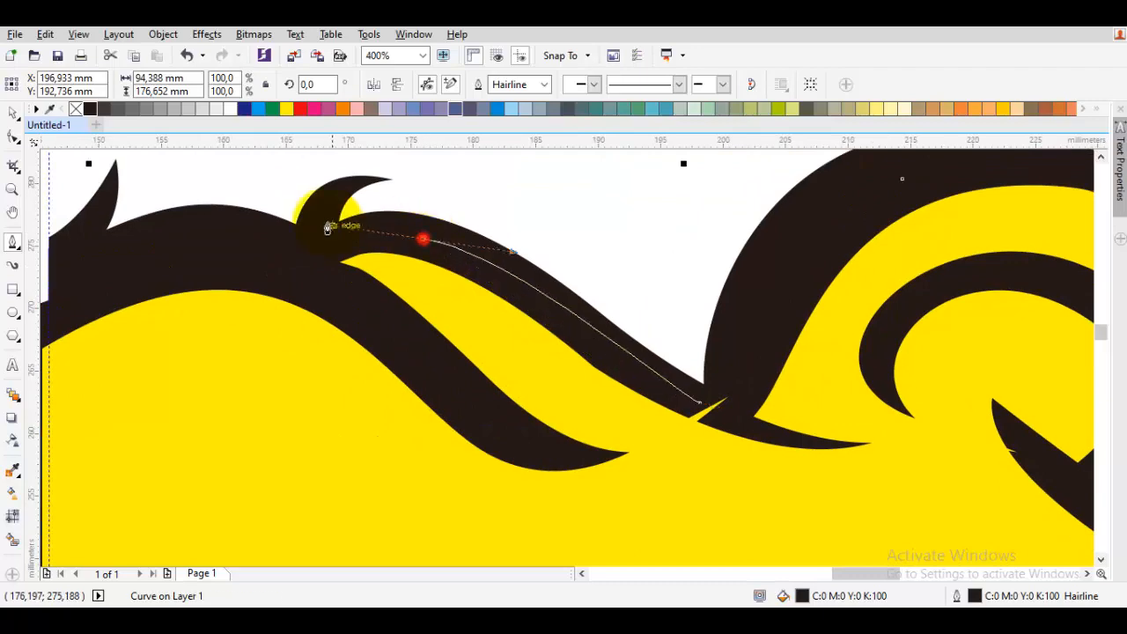
left_click(299, 272)
left_click_drag(151, 268, 769, 245)
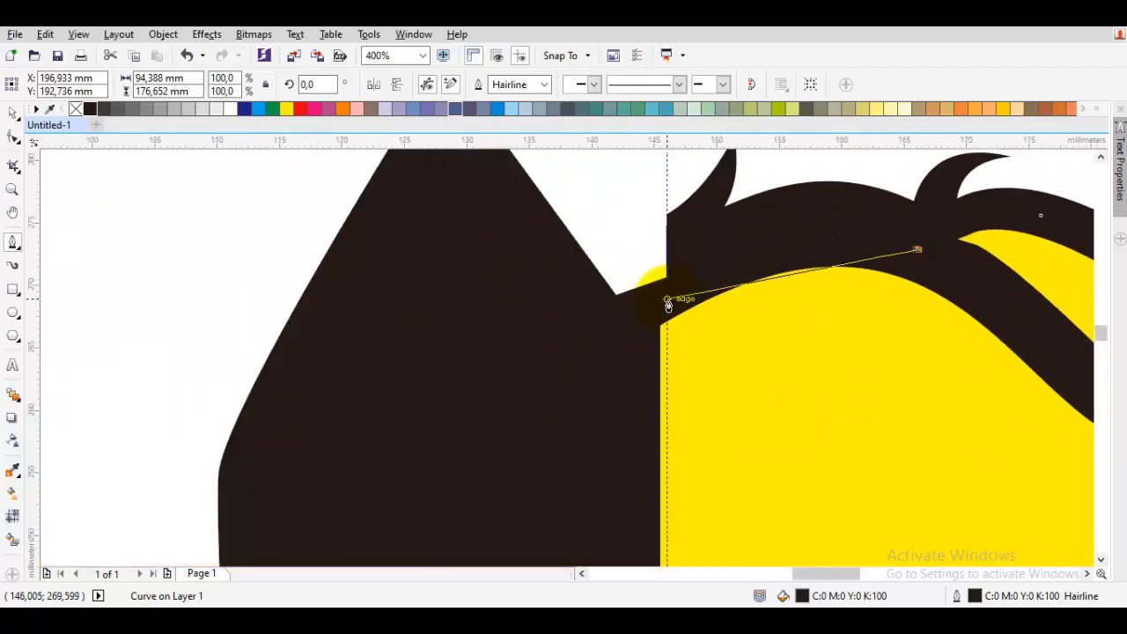
left_click(670, 299)
scroll(677, 305, "down", 2)
left_click_drag(664, 527, 722, 215)
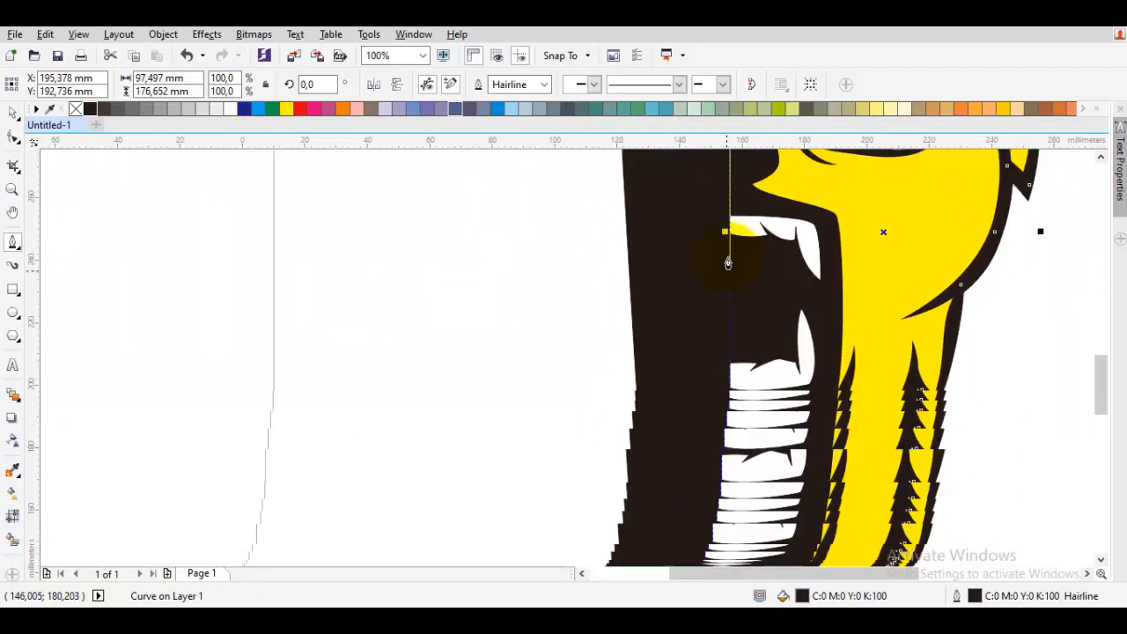
left_click(763, 332)
scroll(729, 488, "up", 1)
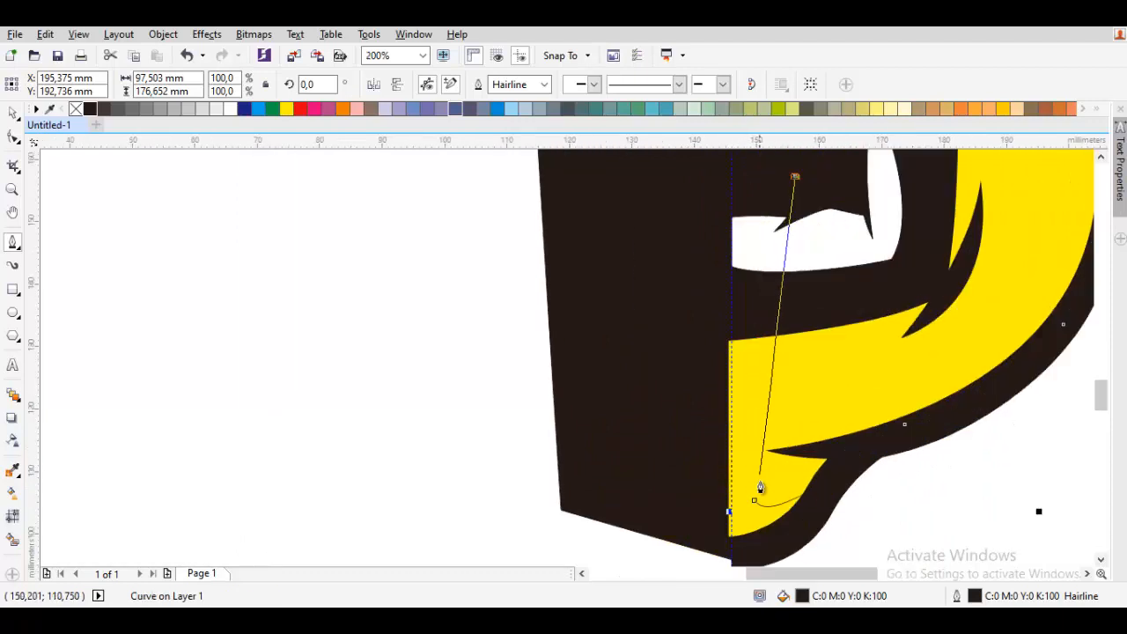
left_click_drag(755, 502, 740, 445)
- Select the new shape together with the yellow face shape and weld them into one
key("space")
left_click(747, 380, "shift")
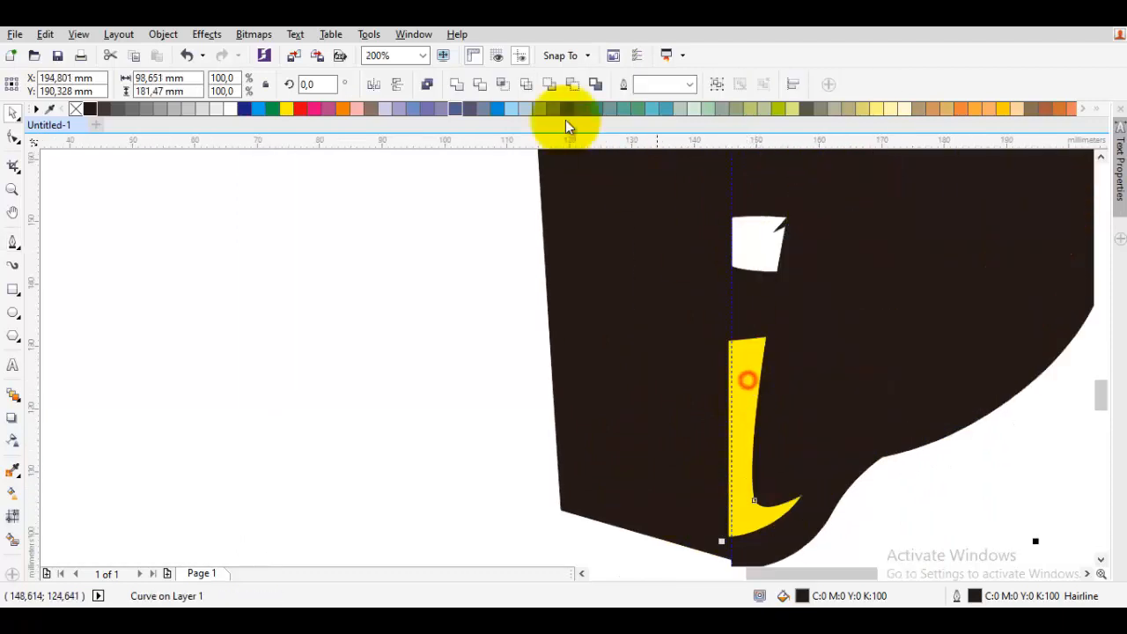
left_click(454, 84)
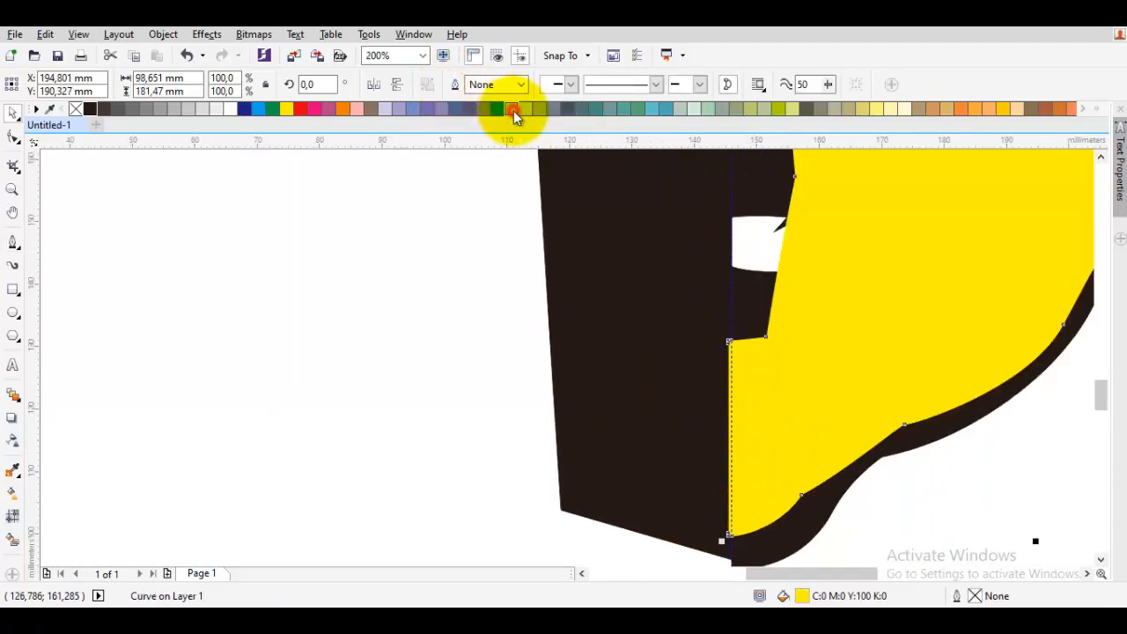
- Fill the welded face shape light blue and send it to the back of the layer
left_click(511, 109)
scroll(830, 302, "down", 4)
right_click(722, 322)
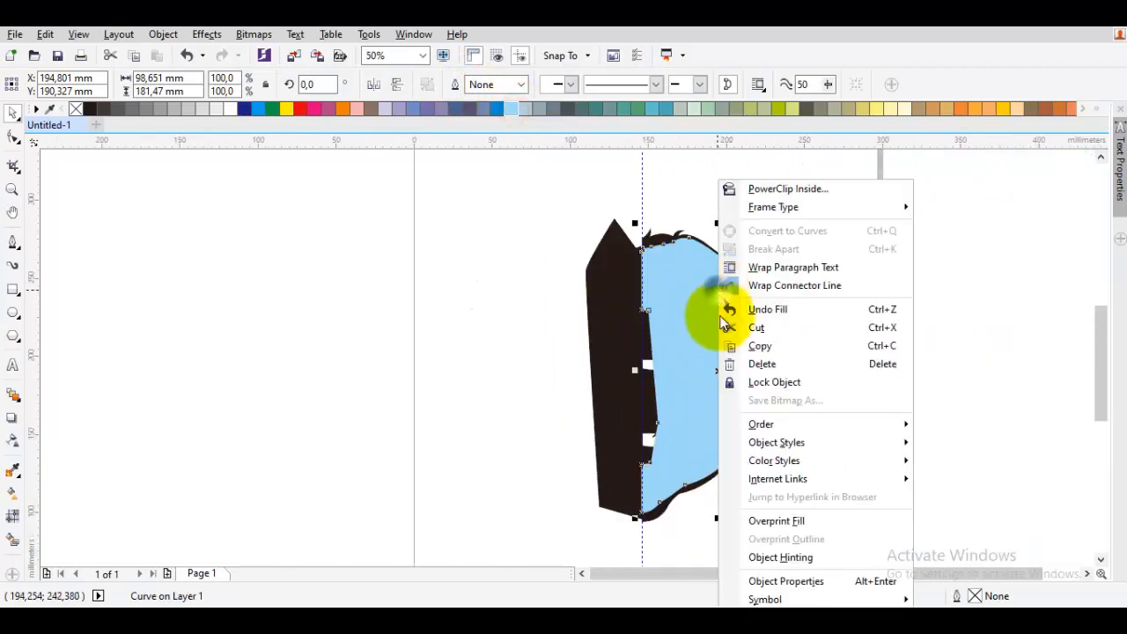
mouse_move(761, 424)
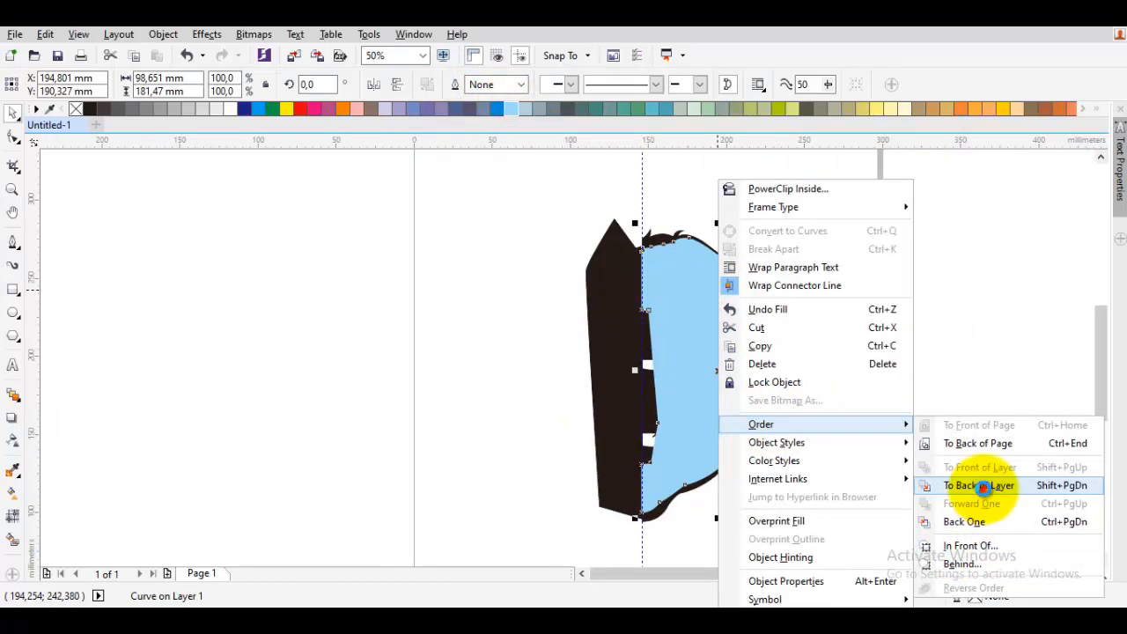
left_click(983, 486)
left_click(923, 409)
- Delete the thin black strip along the face's center edge
right_click(600, 314)
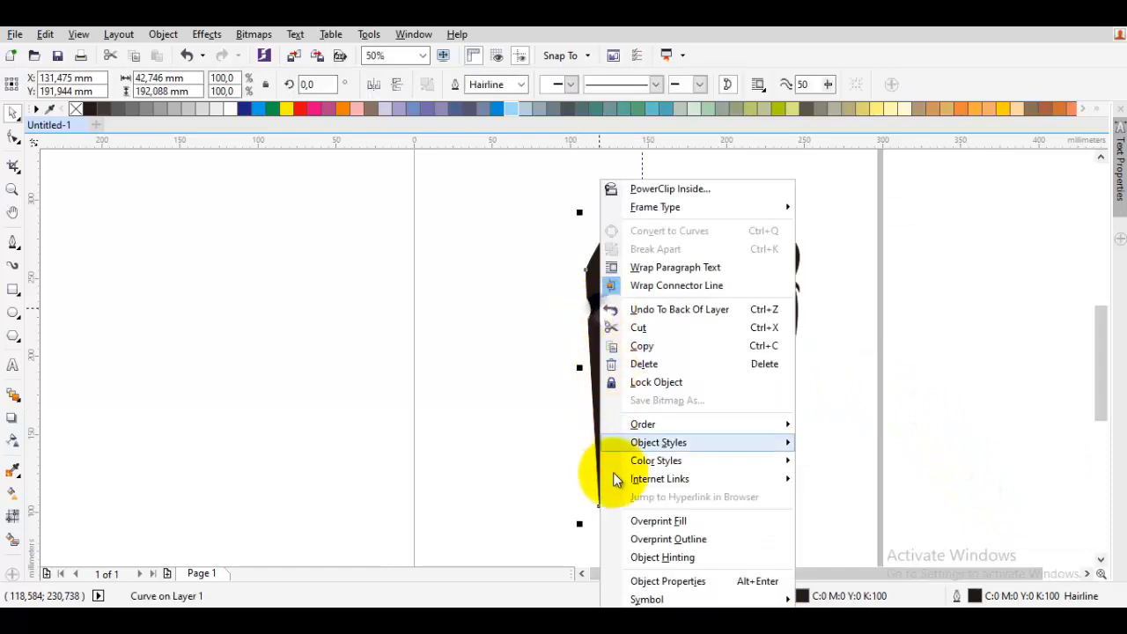
left_click(656, 360)
scroll(666, 356, "up", 5)
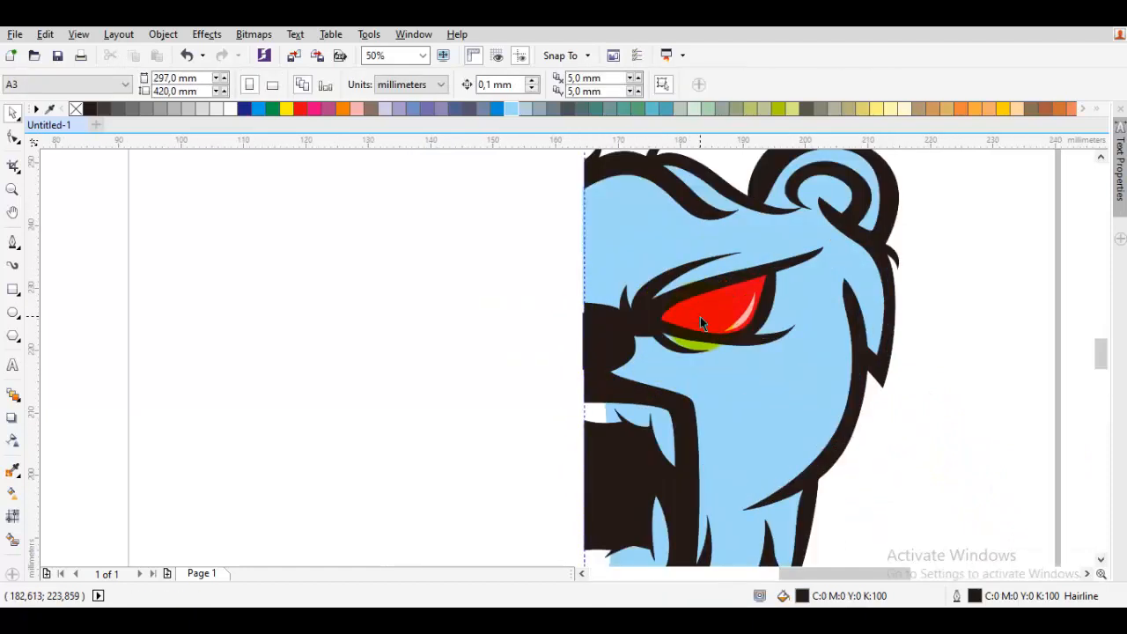
- Add a node on the blue face shape's center edge and drag nodes to reshape it near the nose
key("F10")
left_click(740, 306)
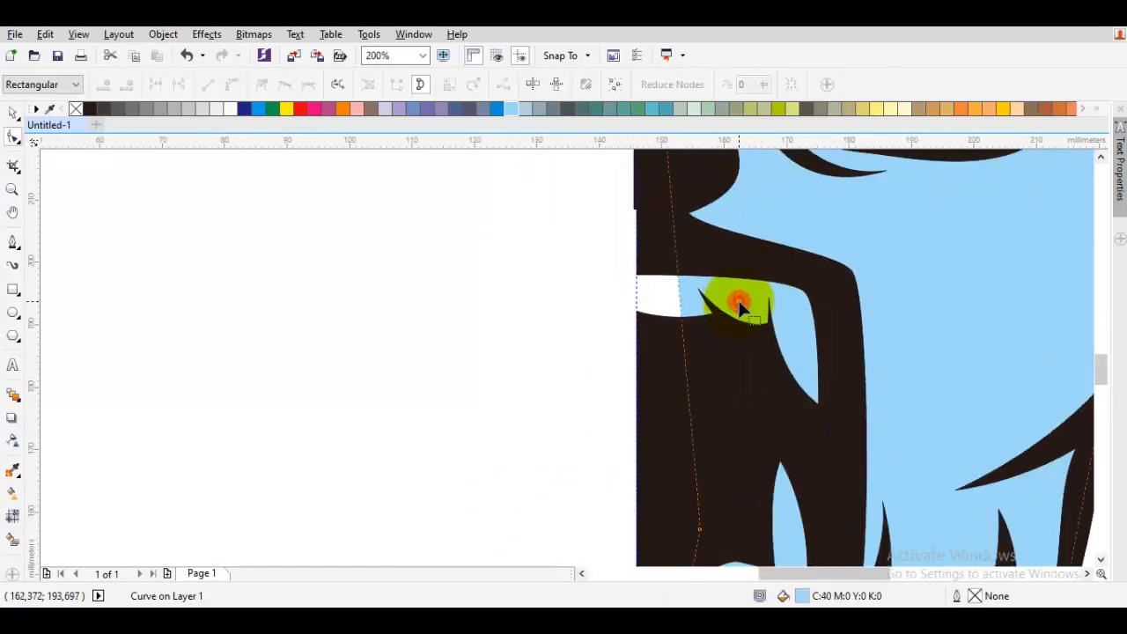
double_click(679, 304)
left_click_drag(679, 304, 635, 274)
scroll(642, 340, "up", 1)
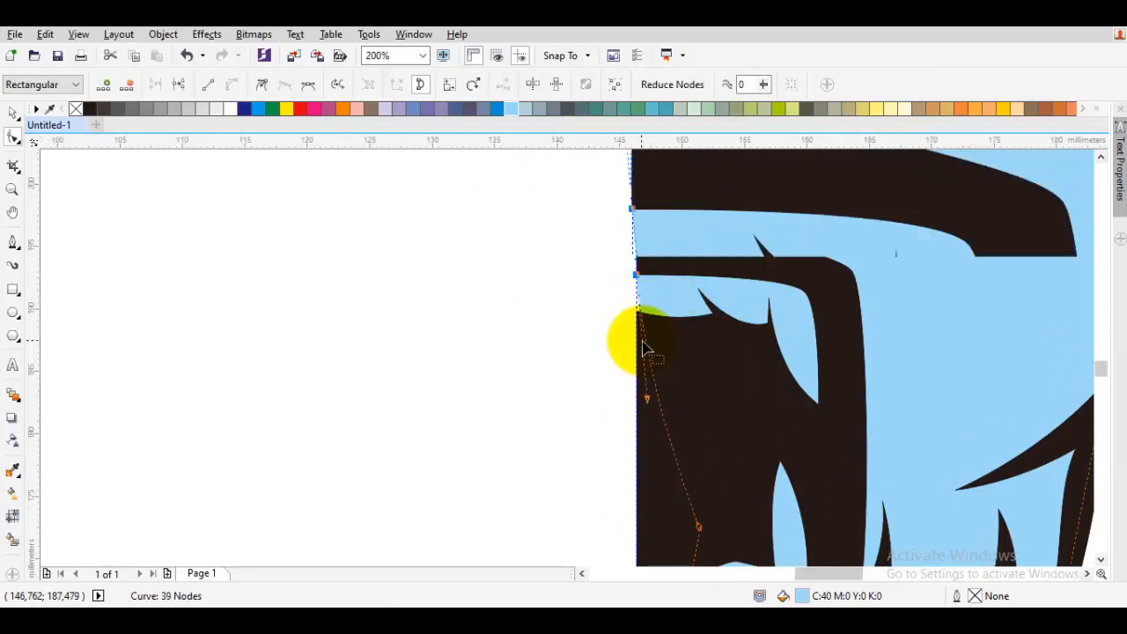
scroll(642, 348, "up", 1)
left_click_drag(645, 330, 619, 296)
scroll(649, 264, "up", 1)
left_click_drag(627, 211, 574, 375)
scroll(576, 372, "up", 1)
scroll(575, 369, "down", 3)
key("space")
key("Escape")
scroll(576, 370, "down", 2)
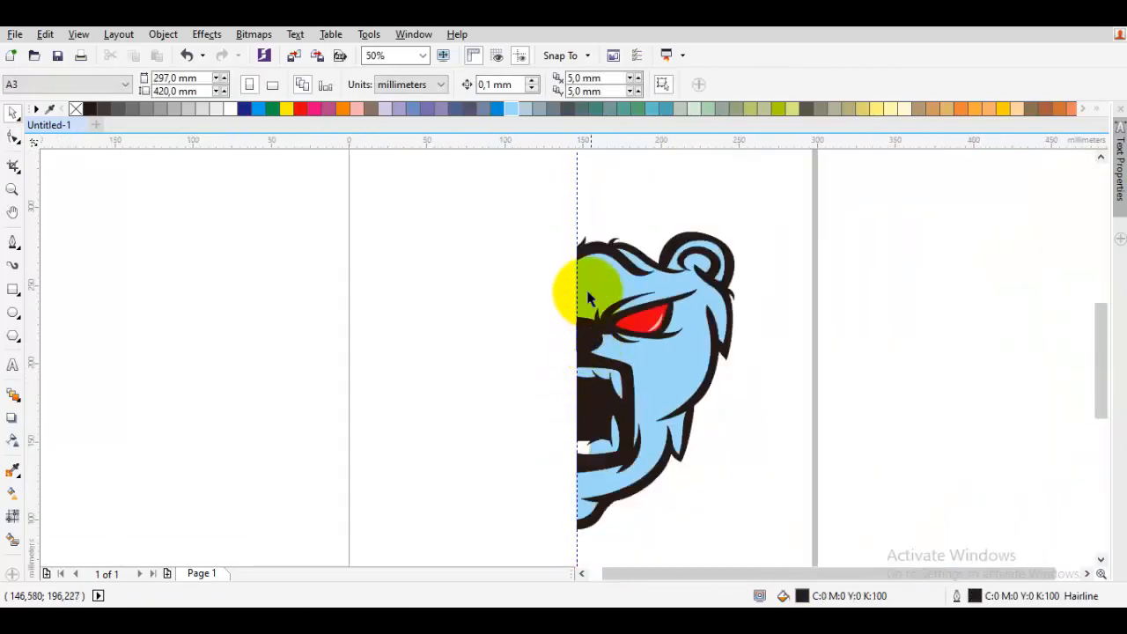
- Reshape the blue face shape's center edge around the mouth by moving its nodes and handles
scroll(589, 295, "up", 1)
scroll(578, 305, "down", 1)
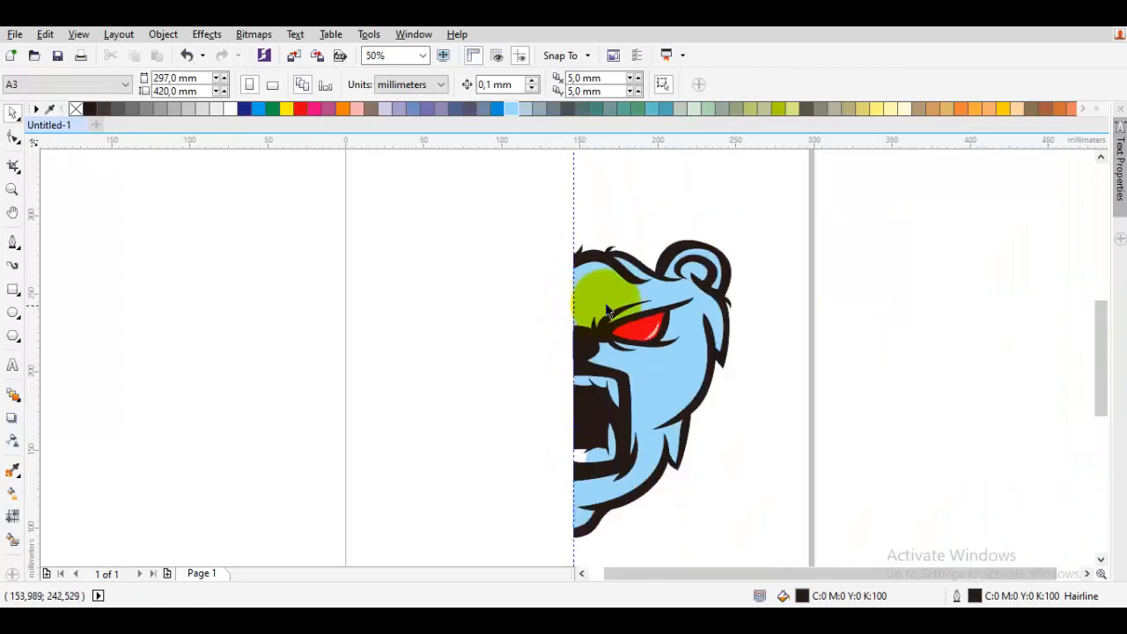
scroll(679, 335, "up", 1)
left_click(684, 343)
key("F10")
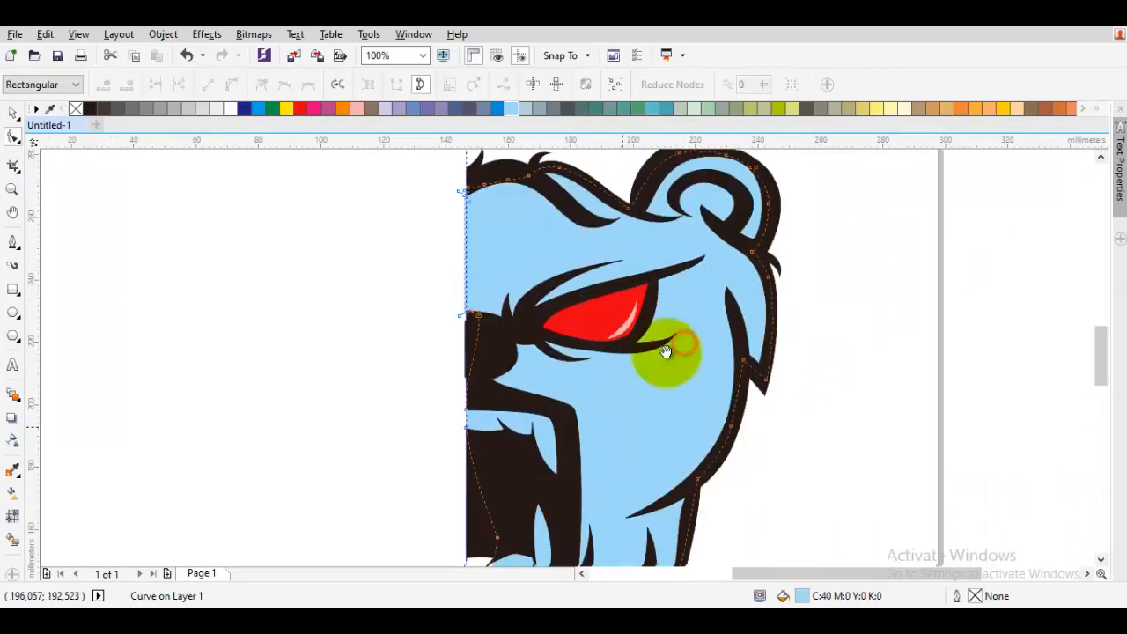
scroll(642, 339, "up", 1)
left_click_drag(607, 291, 543, 293)
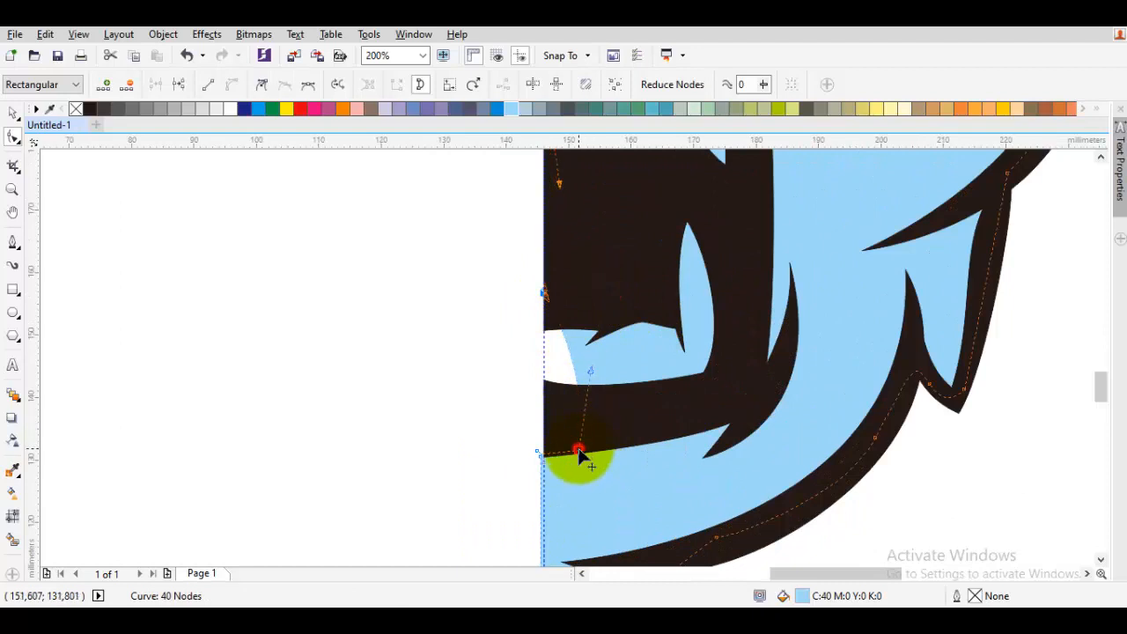
left_click_drag(579, 451, 545, 381)
left_click_drag(546, 384, 544, 384)
scroll(549, 299, "up", 2)
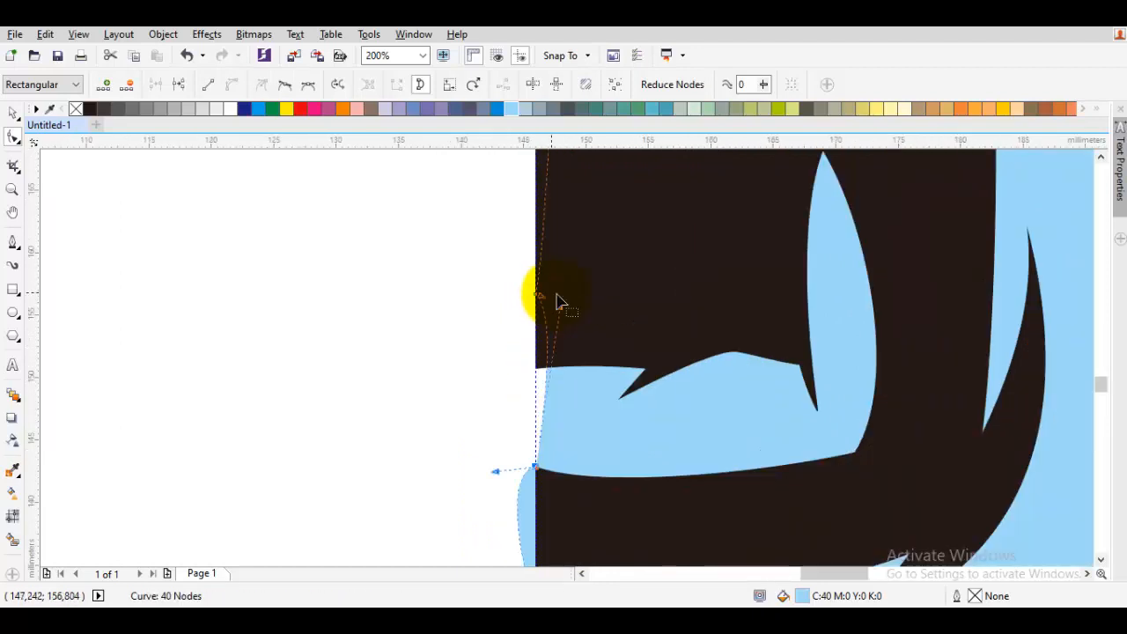
left_click_drag(541, 332, 536, 340)
left_click_drag(525, 422, 625, 193)
left_click_drag(594, 242, 635, 266)
left_click_drag(656, 414, 647, 265)
scroll(646, 269, "down", 3)
key("space")
left_click(862, 369)
left_click_drag(731, 212, 692, 346)
left_click(694, 288)
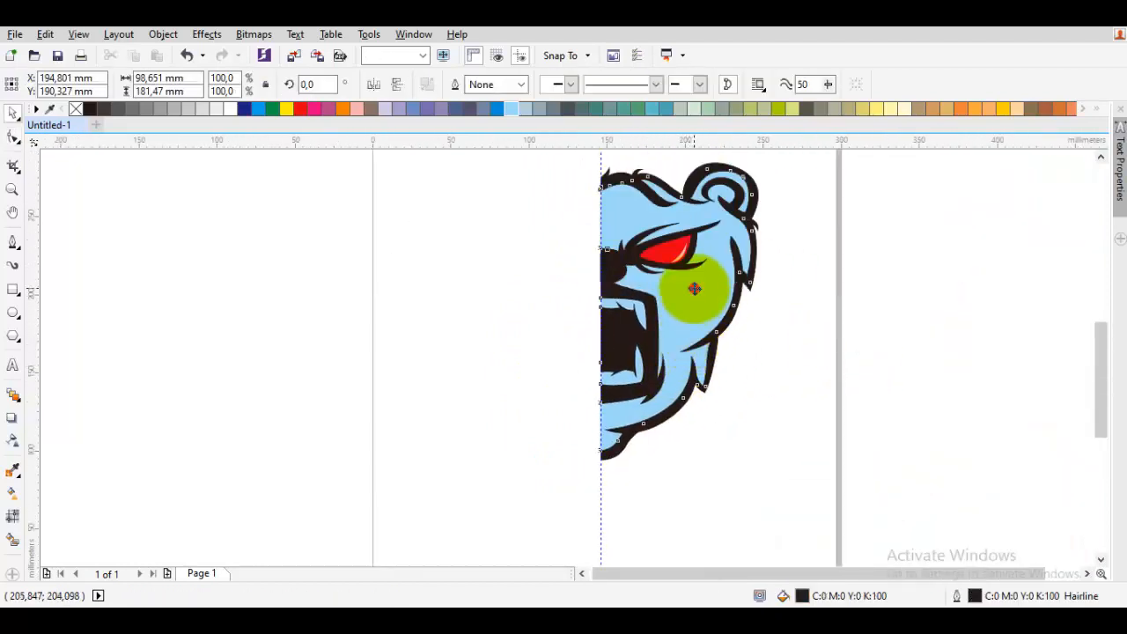
scroll(689, 286, "up", 1)
left_click(688, 286)
left_click_drag(697, 286, 750, 284)
key("ctrl+z")
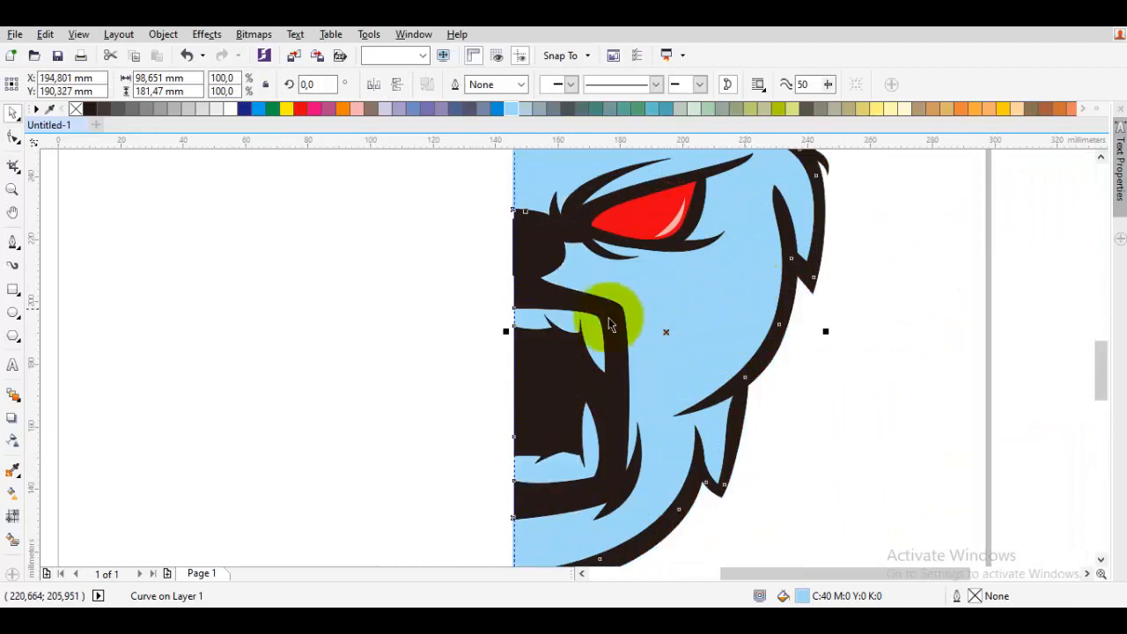
- Fill the face shape orange, then a darker orange from the palette
scroll(574, 323, "up", 2)
scroll(577, 322, "down", 2)
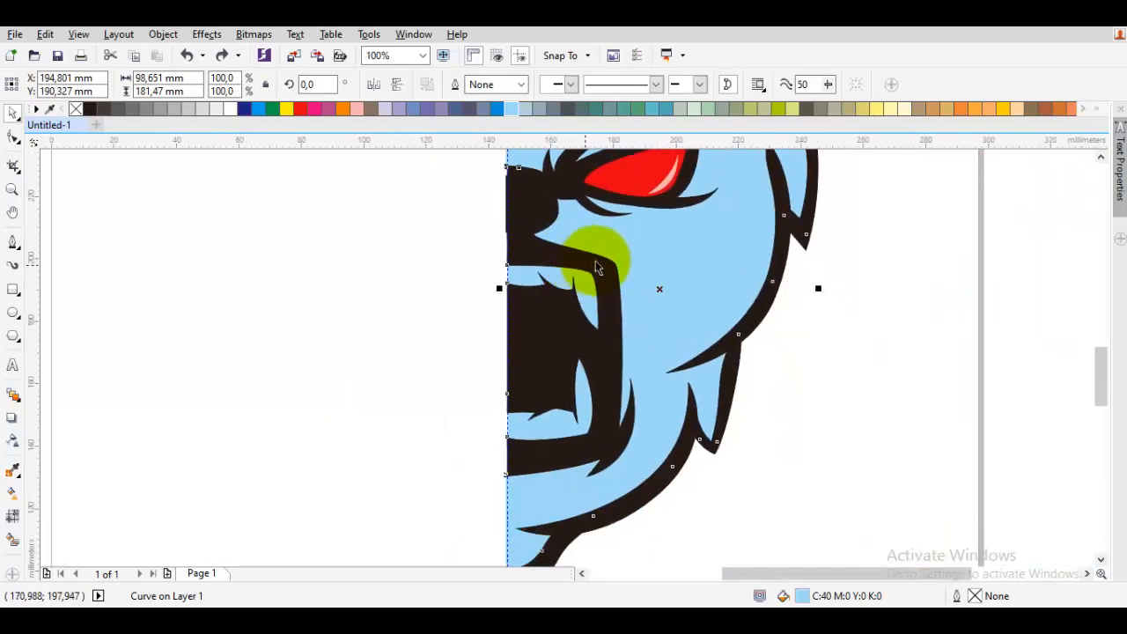
left_click(939, 108)
scroll(795, 265, "down", 2)
scroll(639, 364, "up", 3)
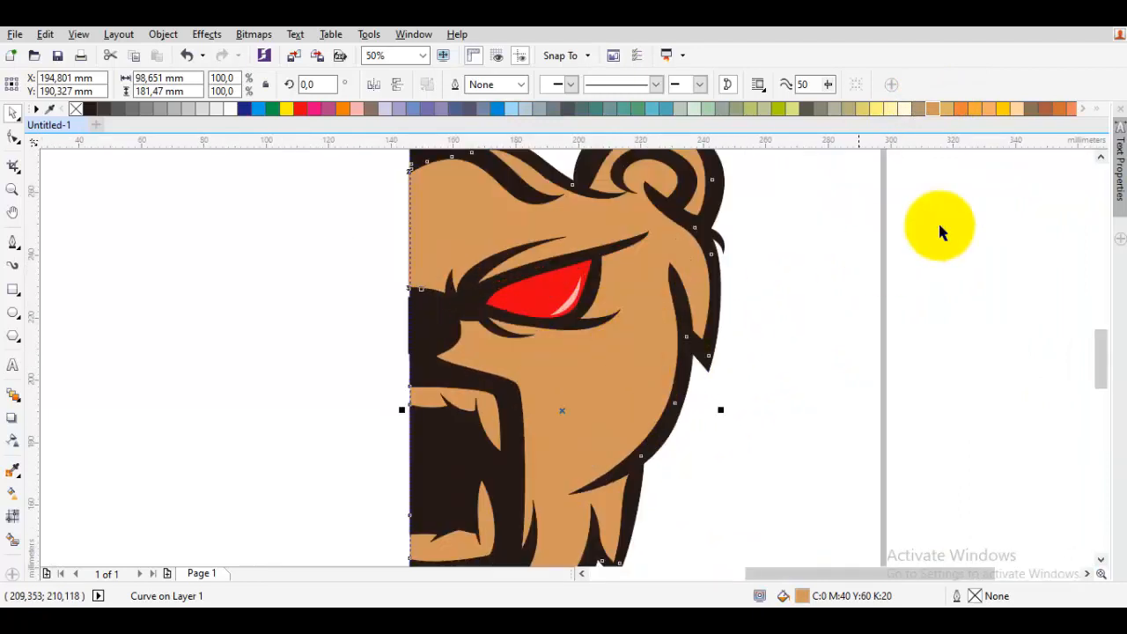
left_click(962, 113)
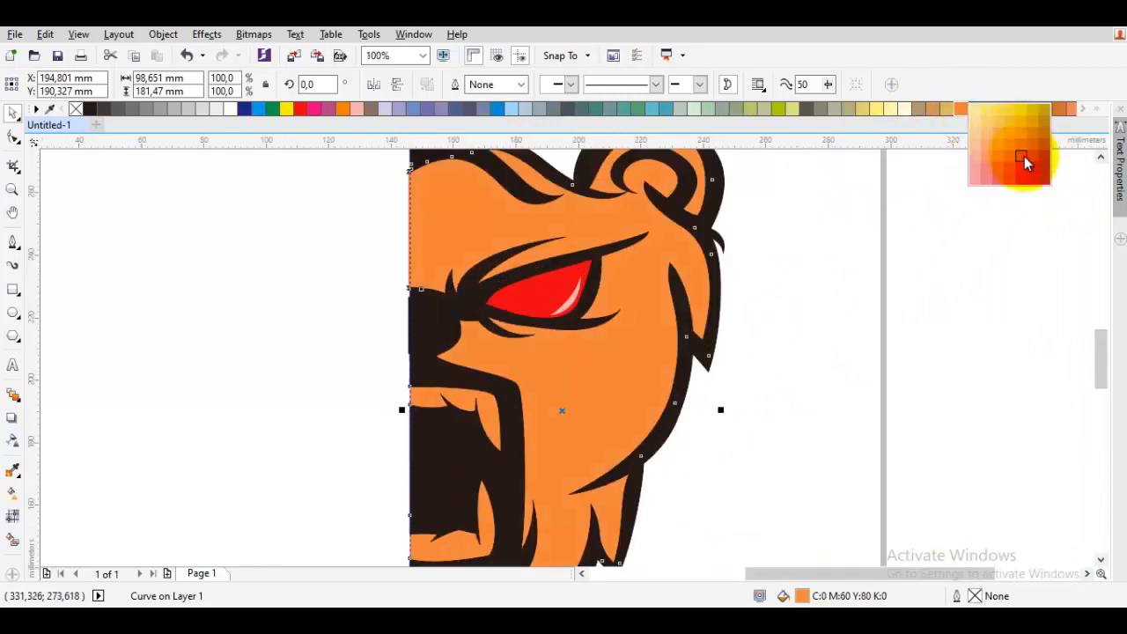
left_click(1024, 156)
- Set the face shape's fill to brown, CMYK 47, 76, 84, 10, in the Edit Fill dialog
left_click(966, 293)
left_click(594, 396)
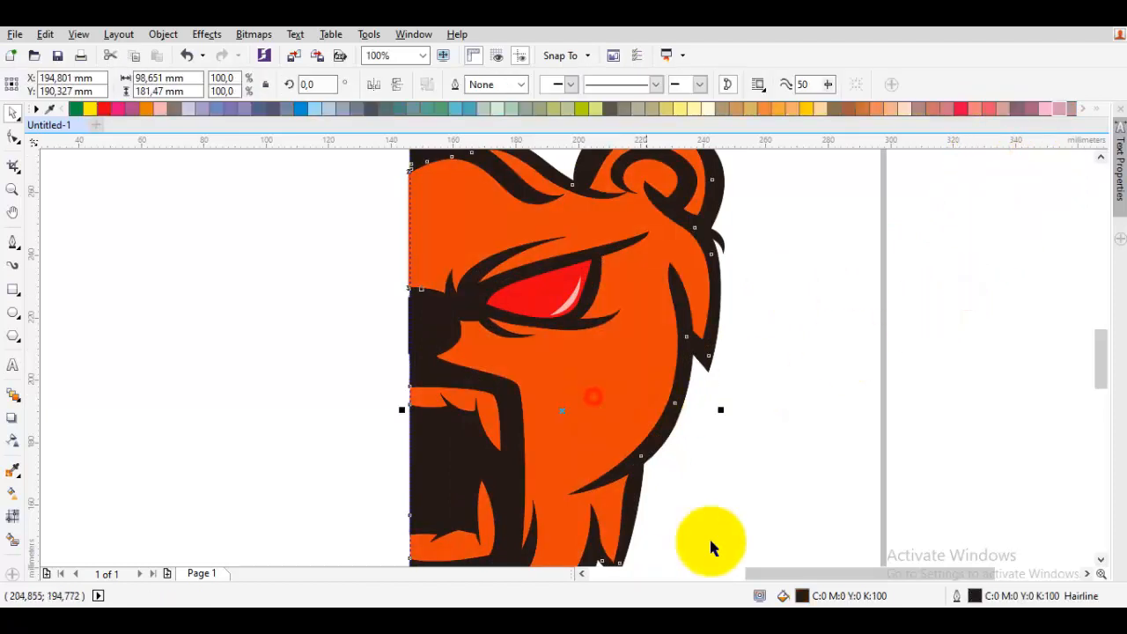
left_click(818, 596)
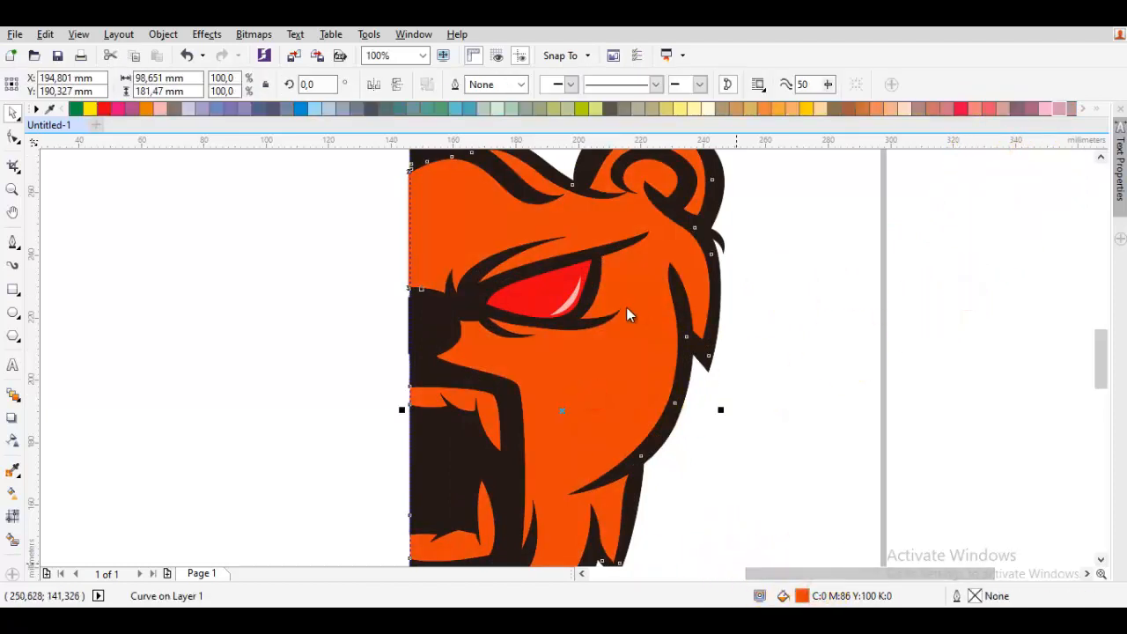
left_click_drag(307, 180, 313, 221)
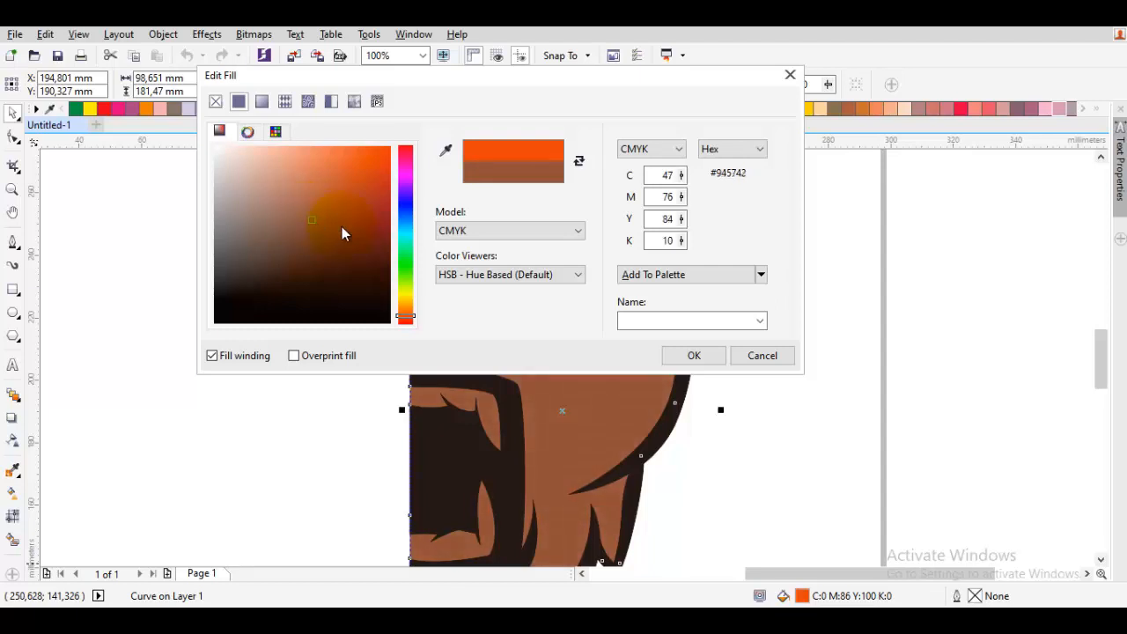
left_click(711, 352)
- Trace the teeth shape inside the bear's mouth with the Bezier tool
scroll(720, 389, "down", 1)
left_click_drag(718, 392, 789, 308)
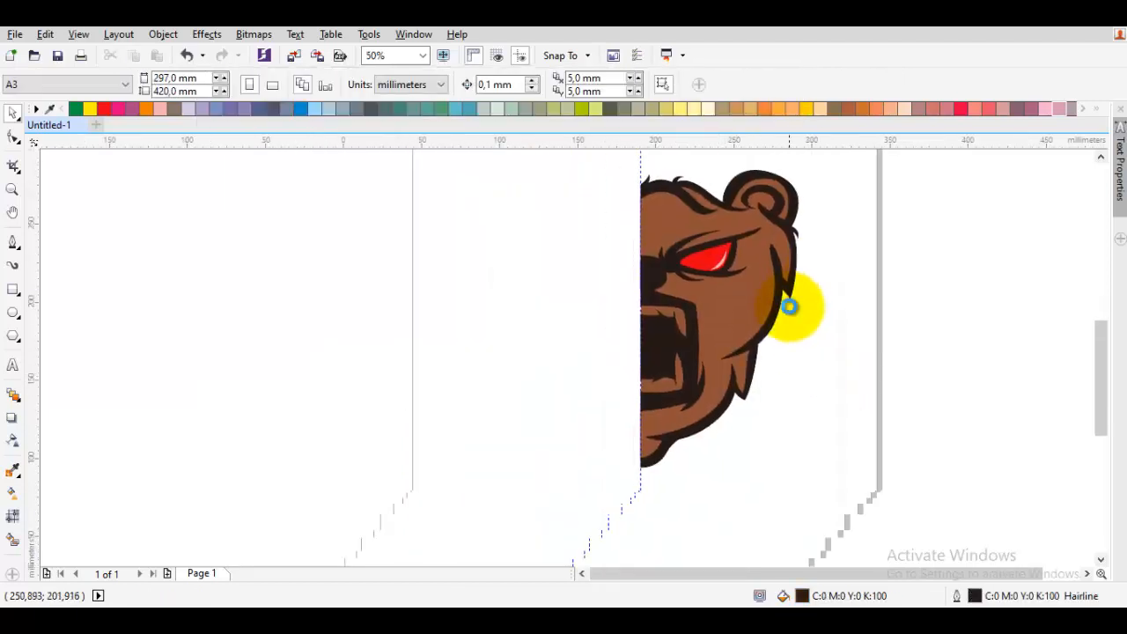
scroll(673, 363, "up", 1)
left_click_drag(673, 364, 641, 412)
scroll(563, 331, "up", 1)
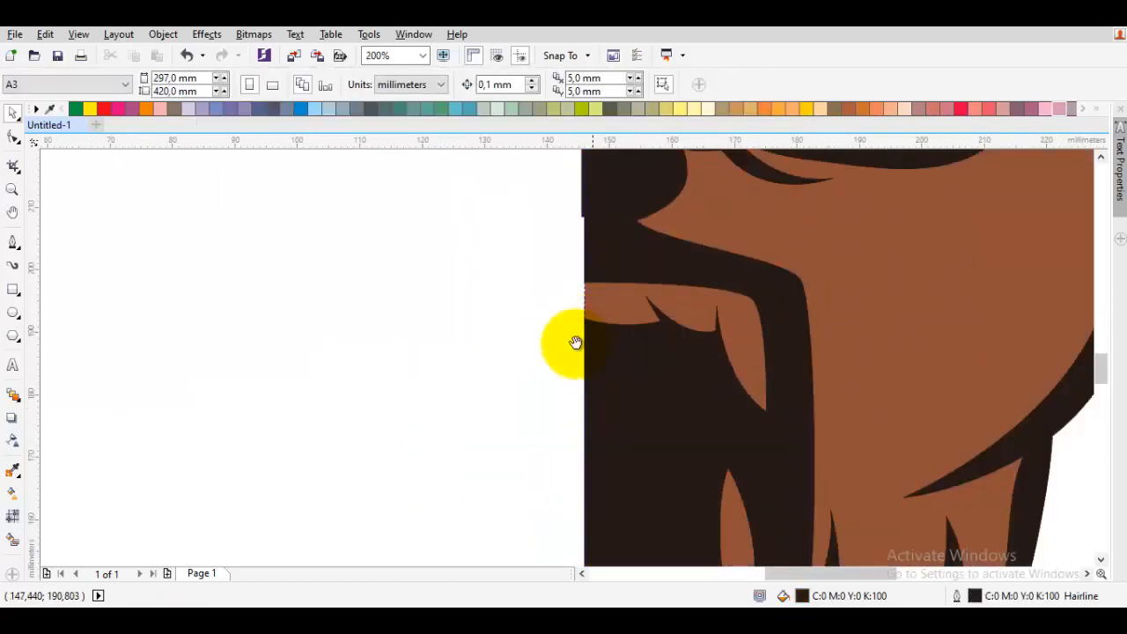
left_click_drag(574, 342, 529, 359)
scroll(541, 311, "up", 2)
key("space")
left_click(551, 288)
scroll(766, 313, "down", 1)
left_click_drag(766, 312, 520, 261)
left_click_drag(623, 254, 656, 277)
left_click_drag(656, 276, 663, 185)
left_click_drag(700, 326, 698, 343)
left_click(689, 500)
scroll(689, 502, "down", 1)
left_click_drag(689, 501, 704, 258)
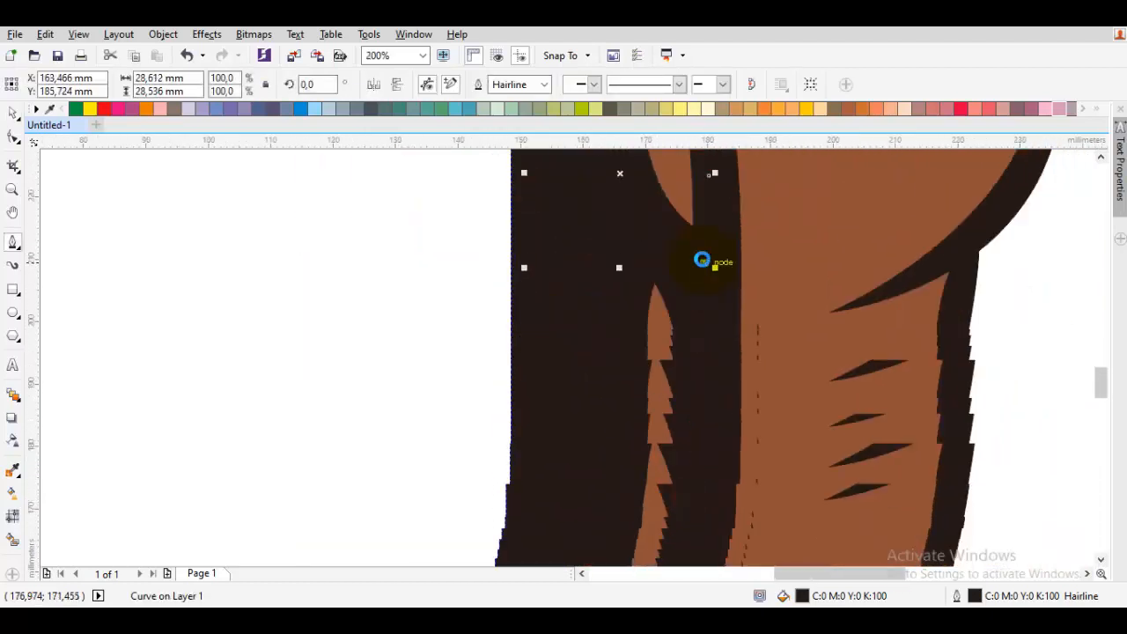
left_click(640, 459)
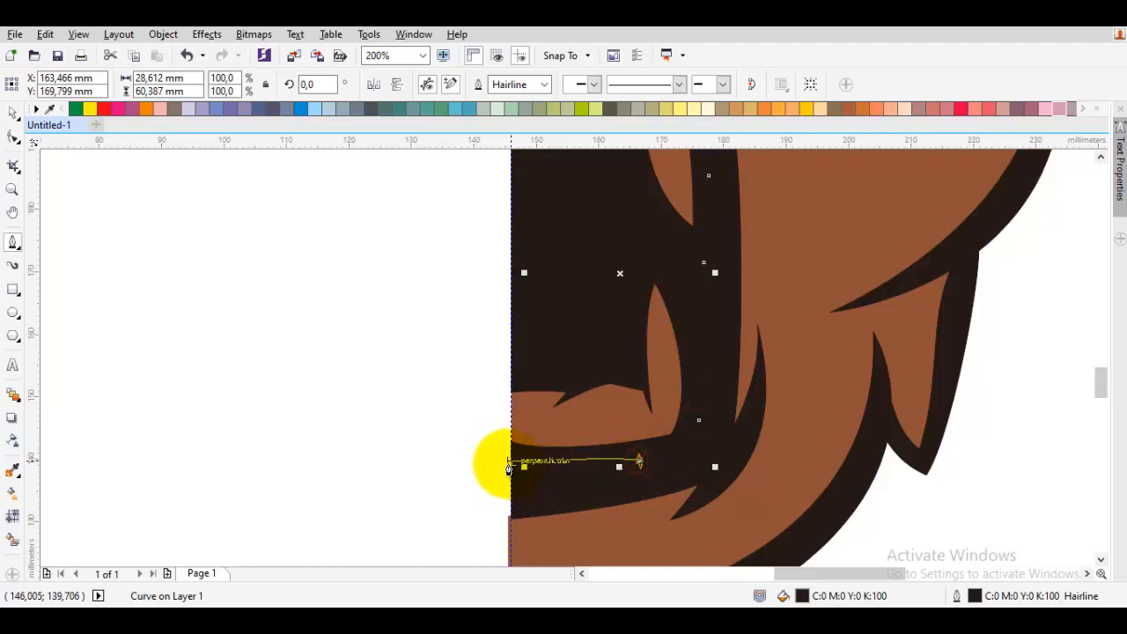
left_click(508, 464)
scroll(503, 442, "up", 4)
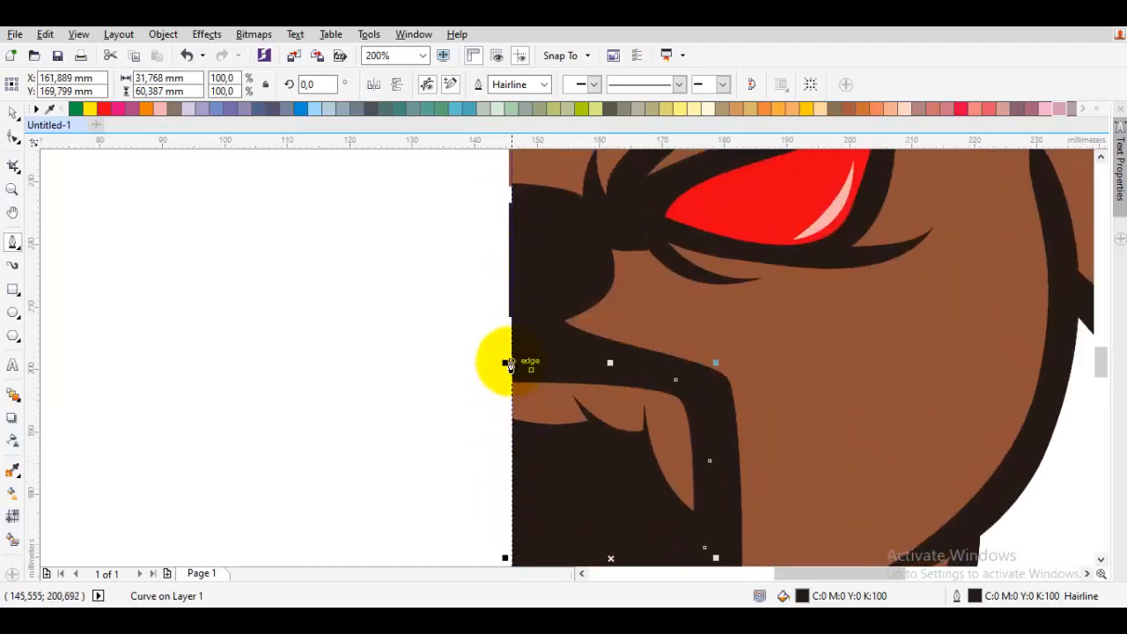
left_click(507, 366)
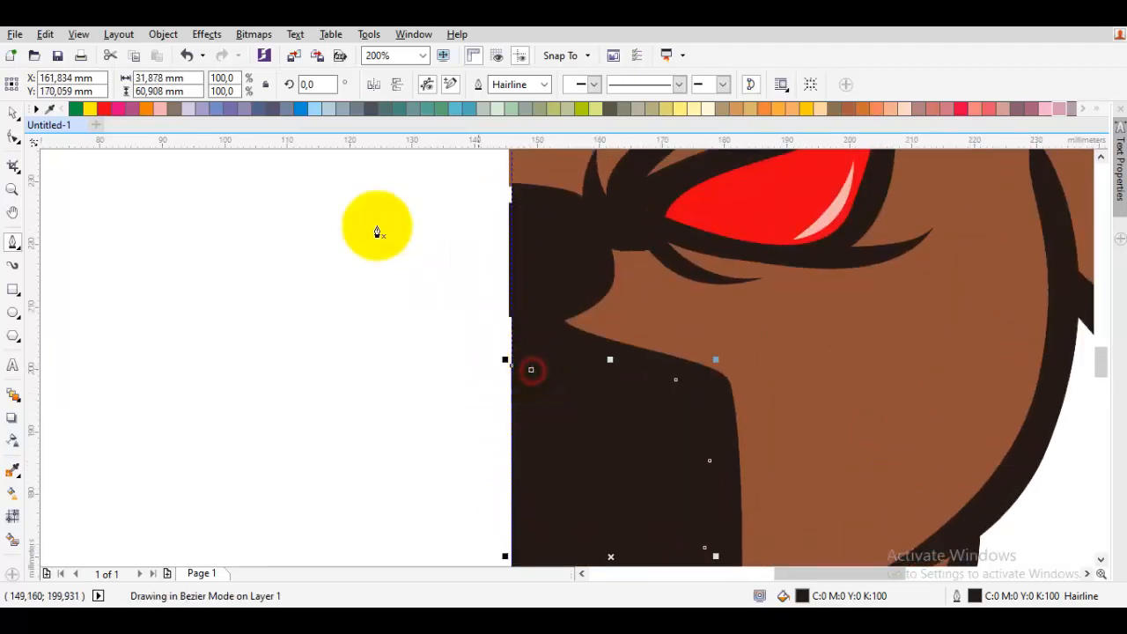
- Fill the teeth shape white and place it in front of the mouth shape with In Front Of
scroll(143, 109, "up", 5)
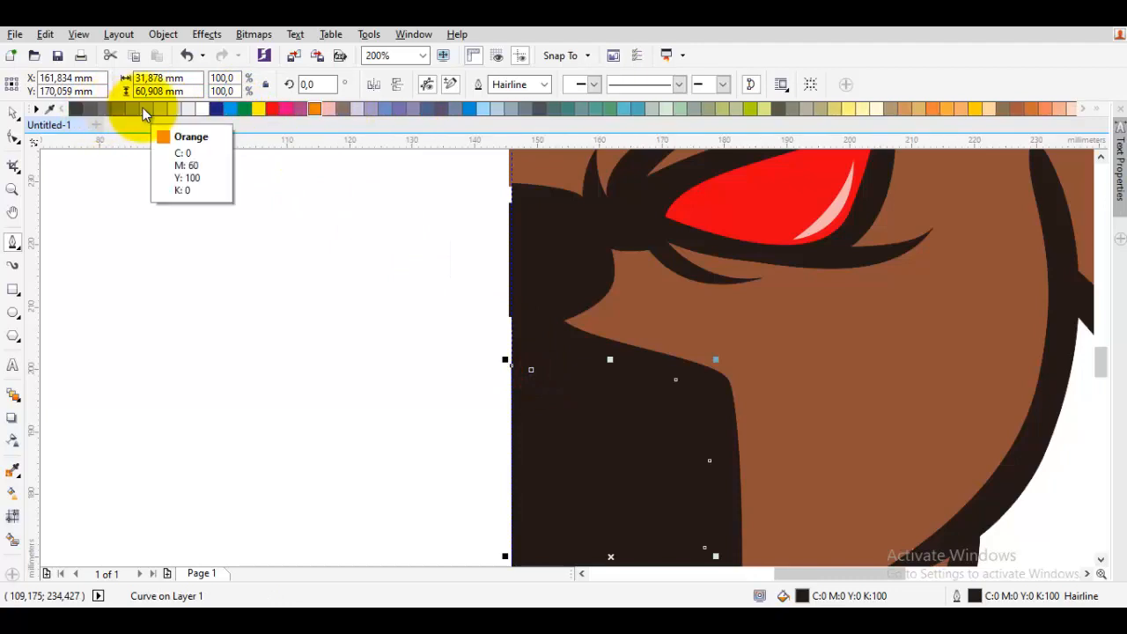
left_click(229, 110)
scroll(787, 385, "up", 1)
left_click_drag(787, 385, 674, 178)
right_click(362, 327)
mouse_move(501, 427)
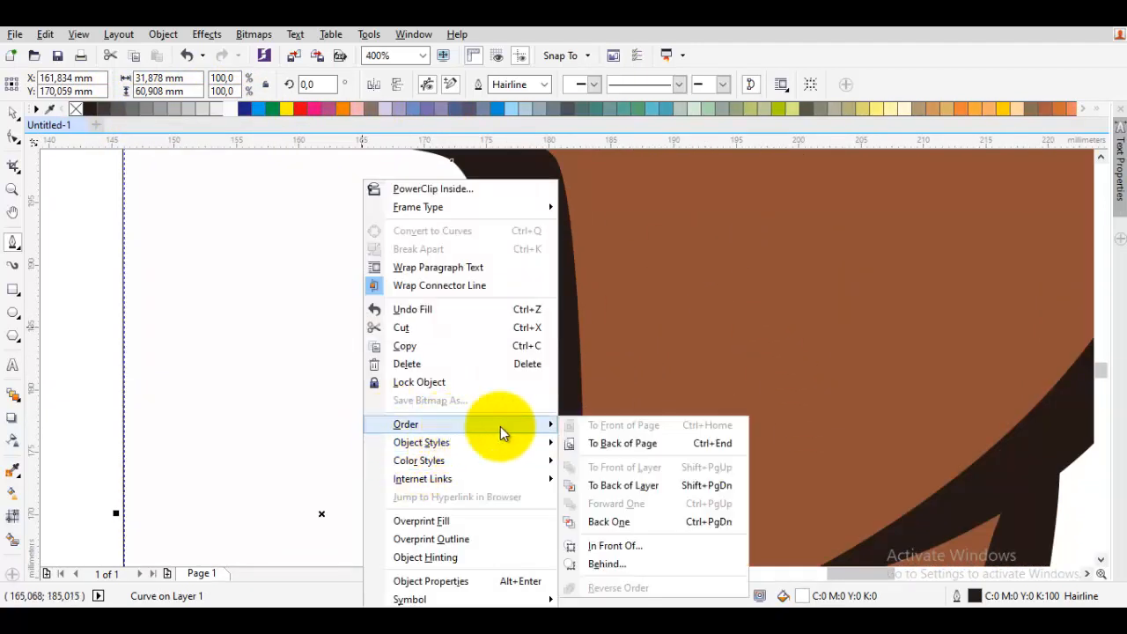
left_click(628, 542)
left_click(666, 451)
- Trace a shadow shape around the red eye, from the nose bridge up to the brow, with the Bezier tool
scroll(667, 447, "down", 3)
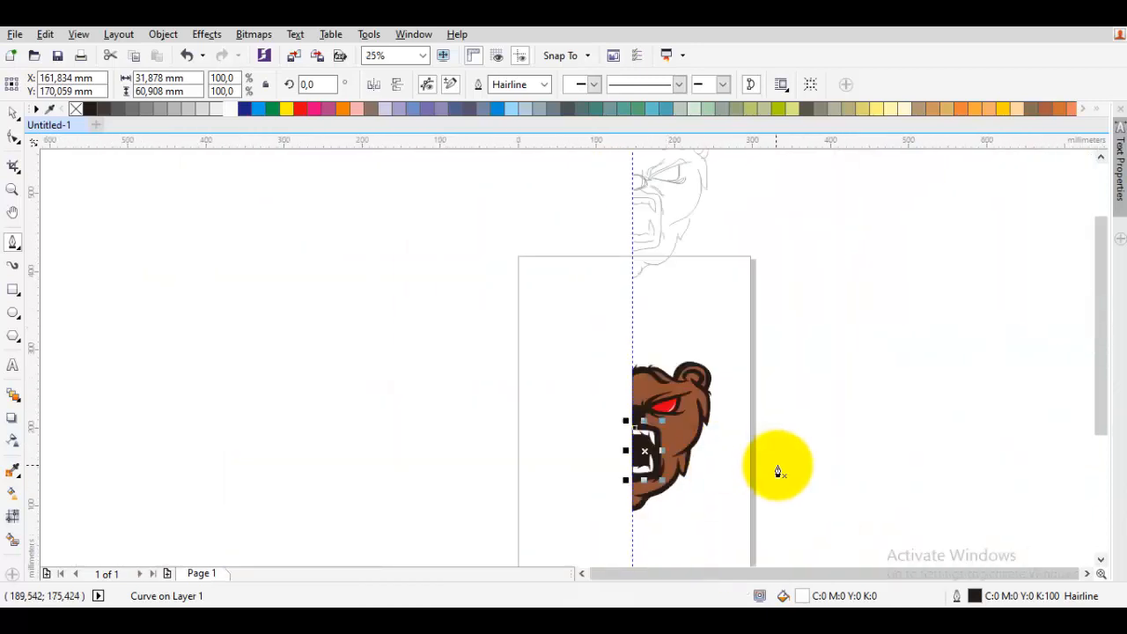
key("space")
left_click(777, 465)
scroll(658, 418, "up", 2)
scroll(616, 405, "up", 2)
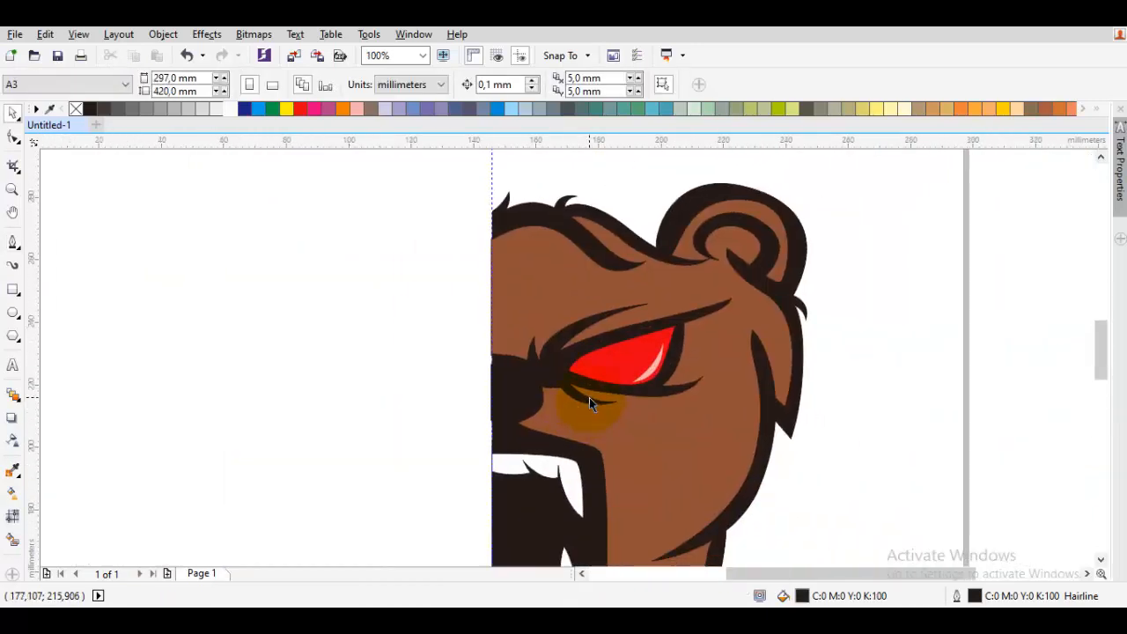
key("space")
left_click_drag(498, 440, 546, 462)
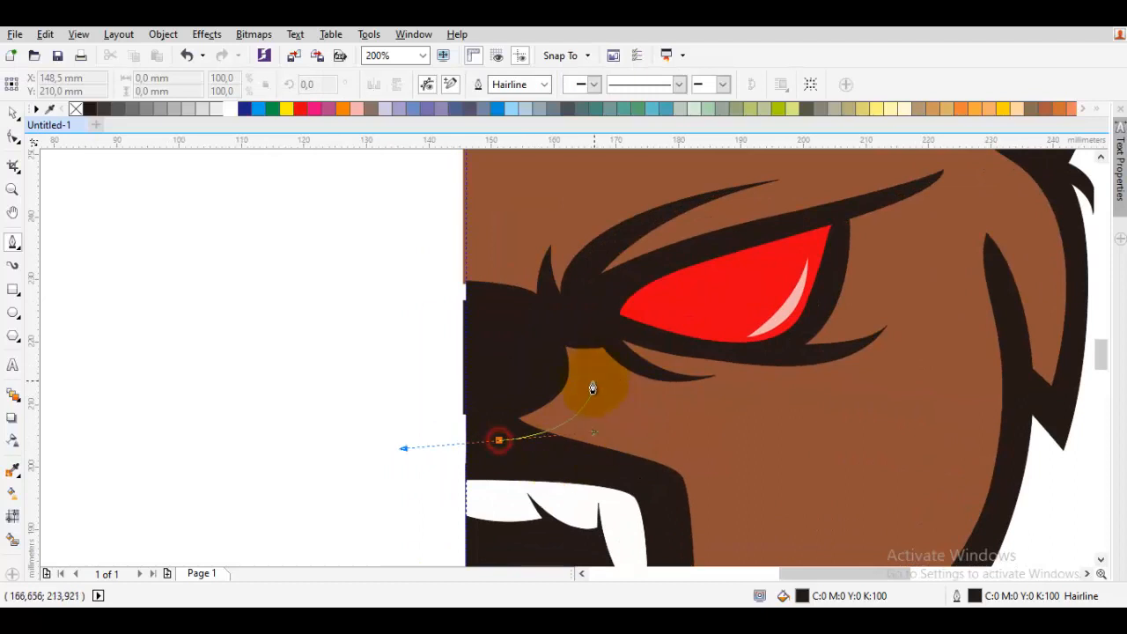
scroll(593, 384, "up", 1)
left_click(593, 339)
left_click_drag(630, 381, 515, 389)
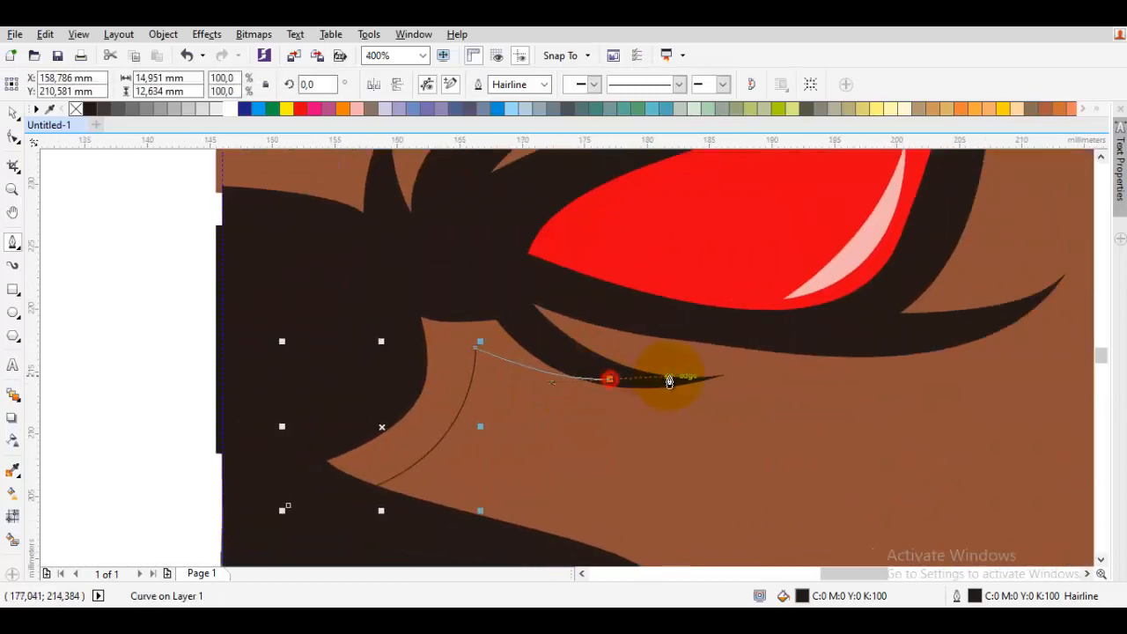
left_click(570, 292)
left_click_drag(805, 345, 478, 412)
left_click_drag(478, 412, 589, 421)
left_click_drag(621, 379, 599, 429)
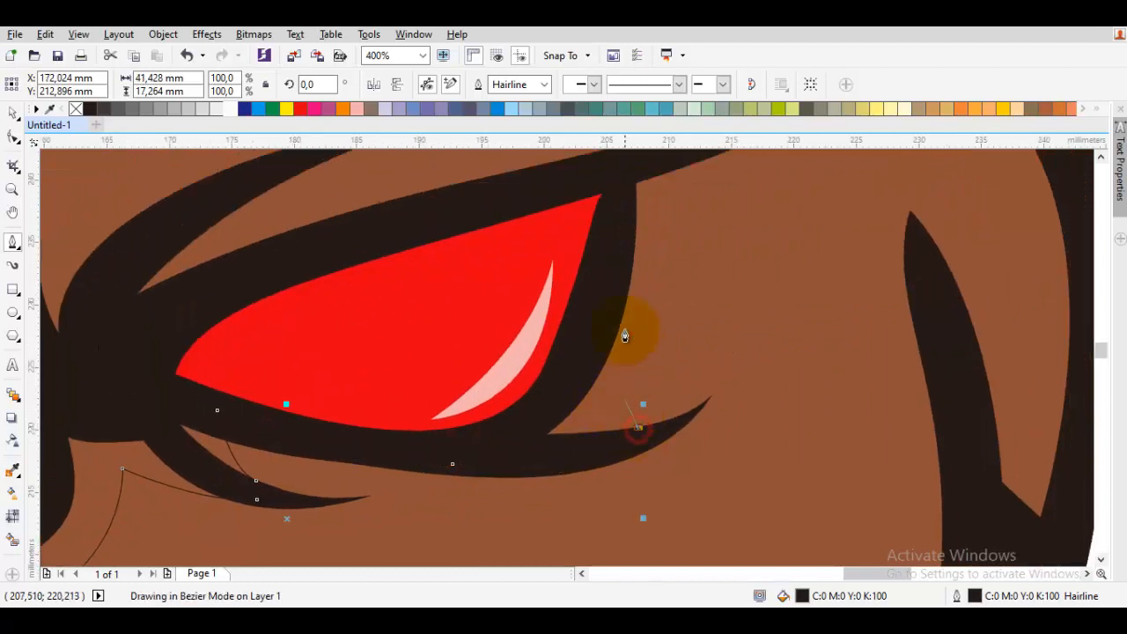
left_click_drag(639, 281, 617, 389)
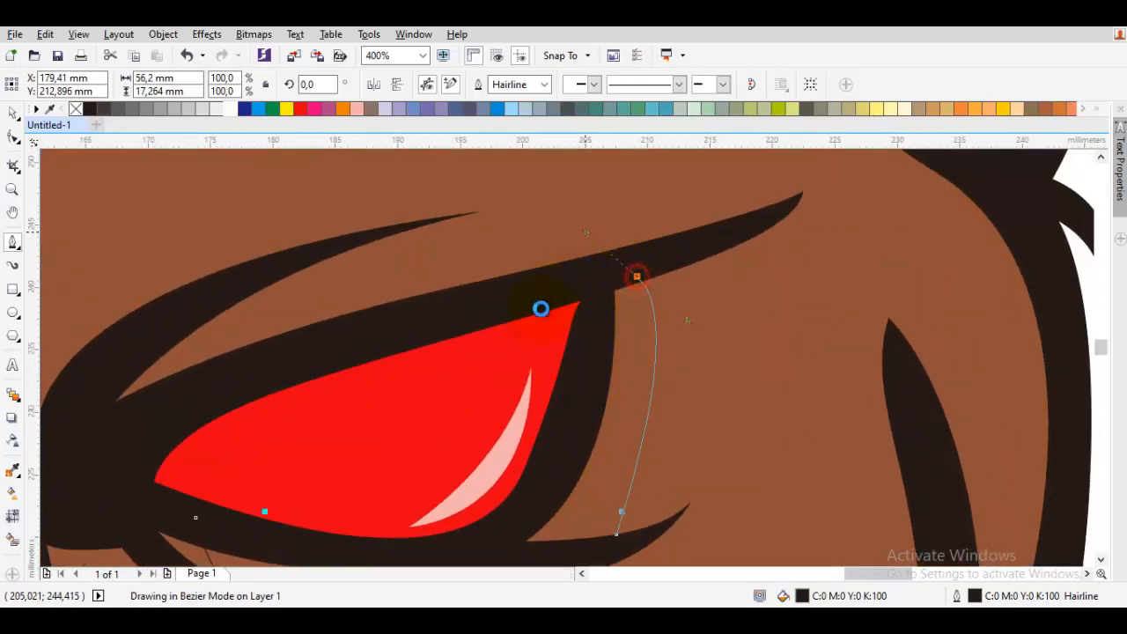
left_click_drag(450, 350, 569, 367)
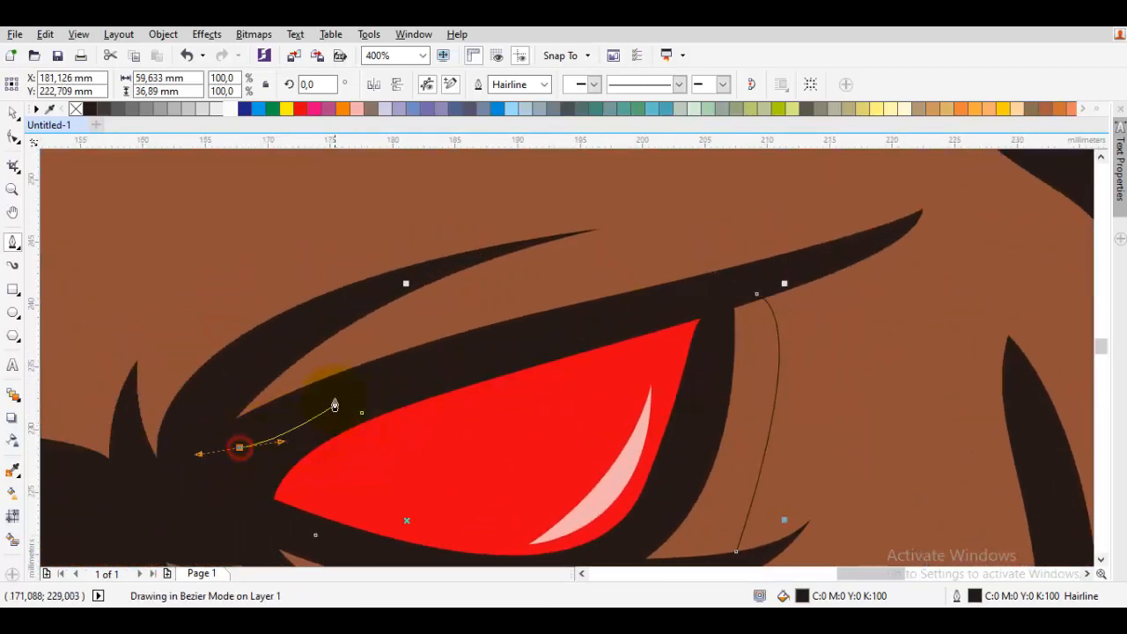
left_click(548, 284)
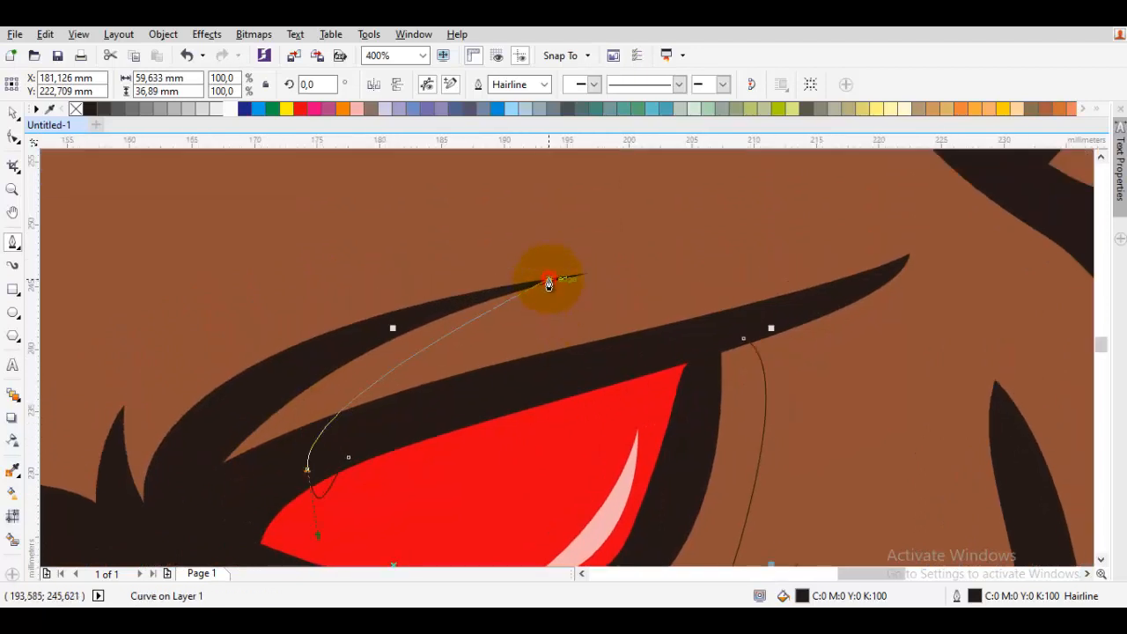
left_click_drag(183, 391, 409, 295)
left_click_drag(342, 363, 300, 442)
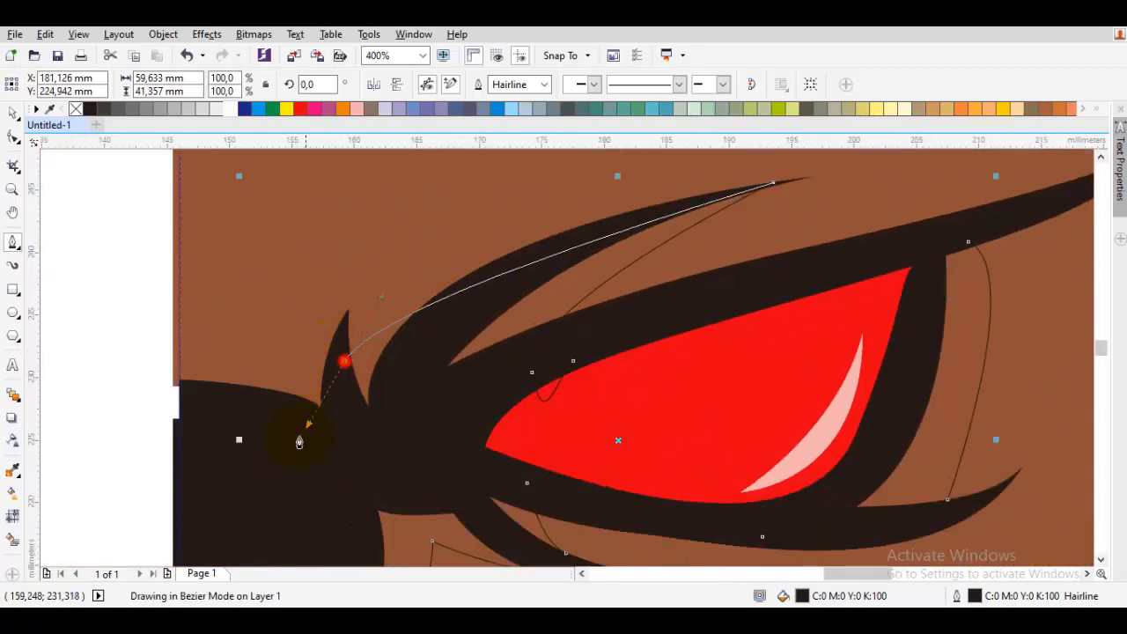
left_click_drag(347, 478, 395, 297)
scroll(395, 297, "down", 1)
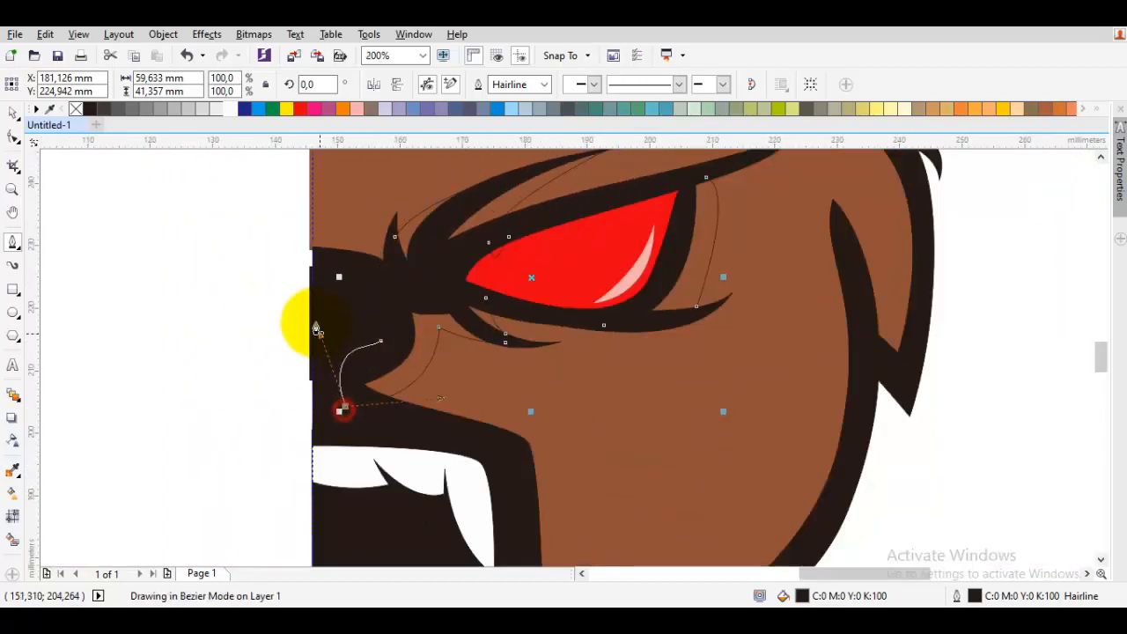
left_click(317, 330)
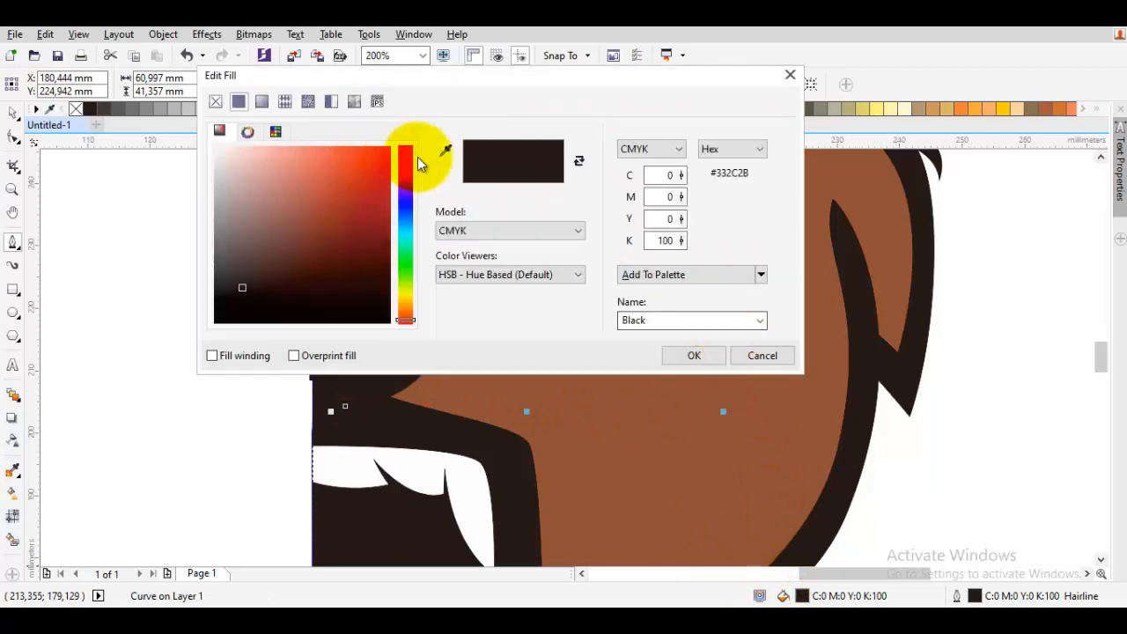
- Set the shadow shape's fill to dark brown, CMYK 61, 77, 83, 38, in the Edit Fill dialog
left_click(581, 428)
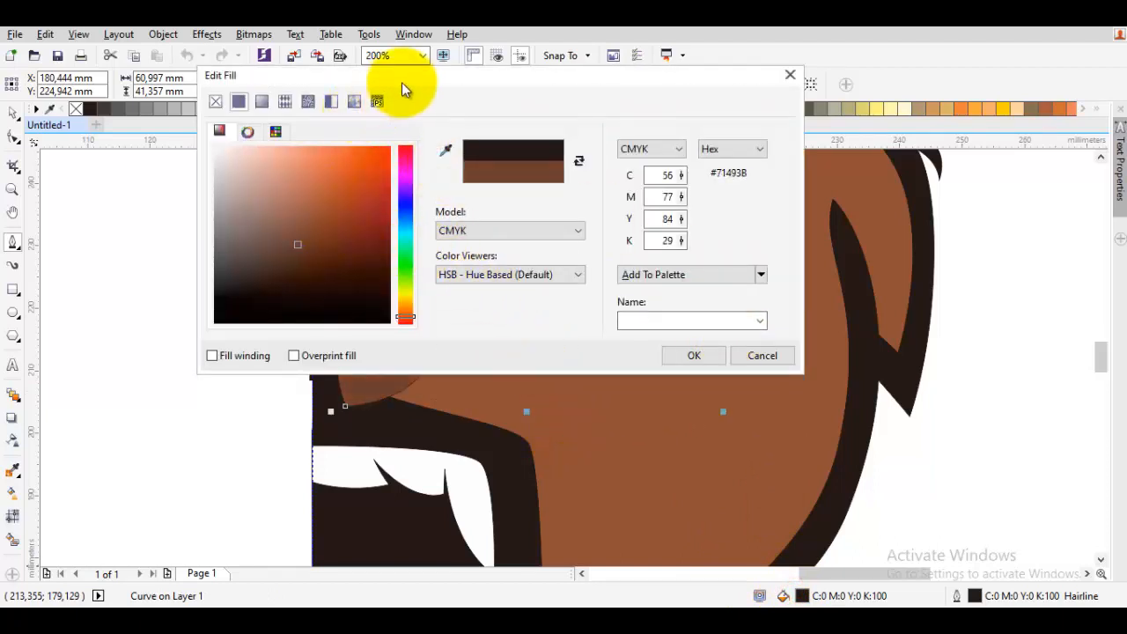
left_click_drag(401, 82, 842, 180)
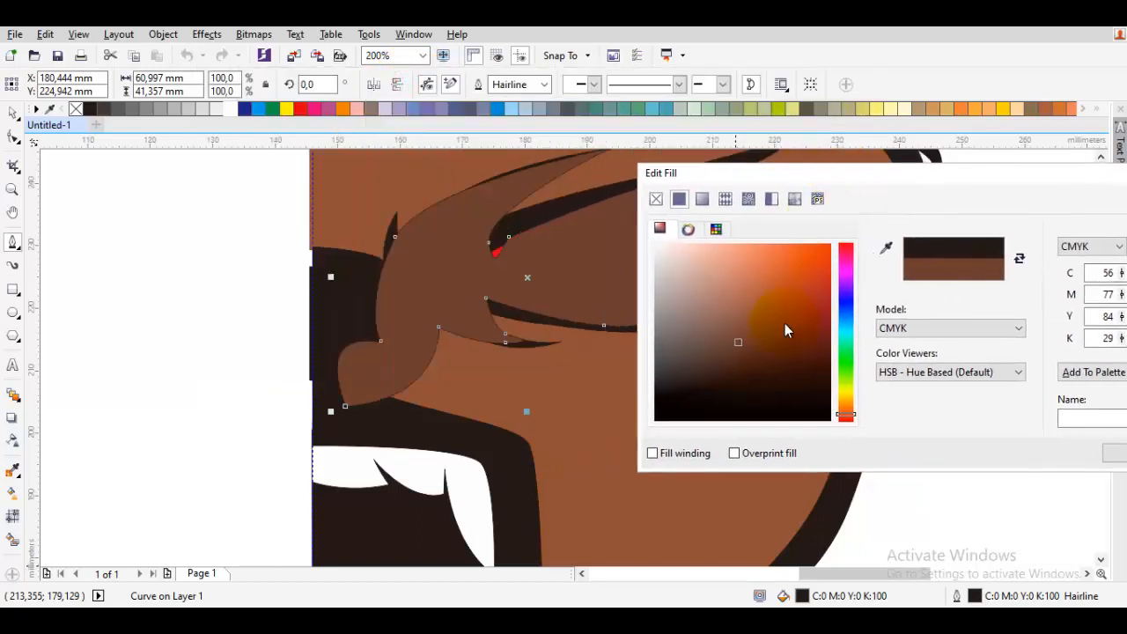
left_click(729, 352)
key("Return")
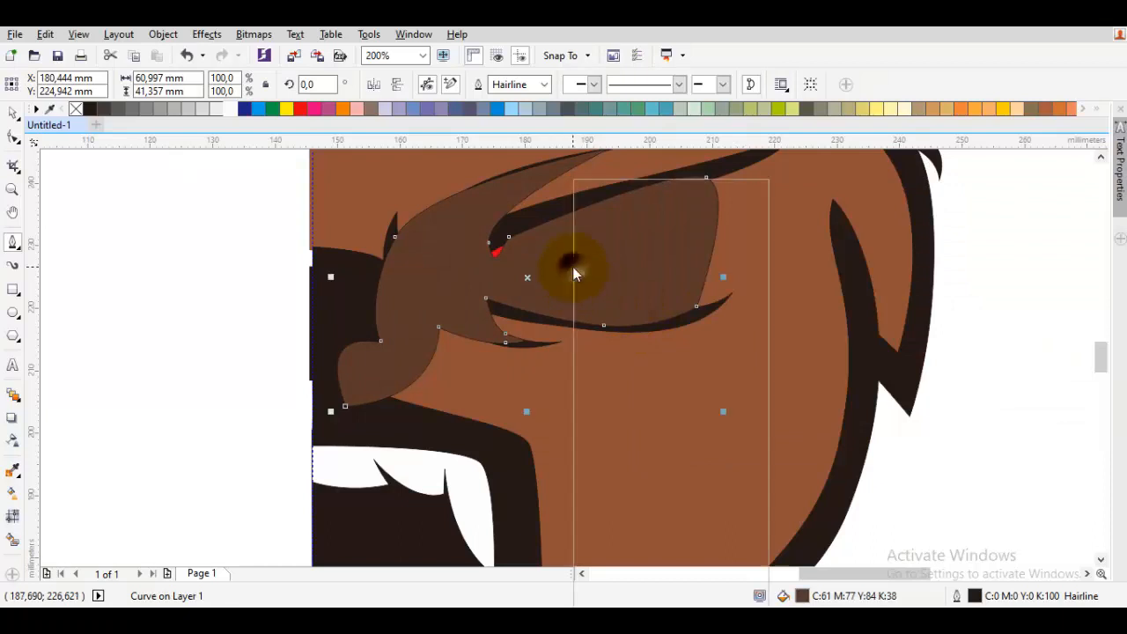
- Place the shadow shape in front of the brown face shape and remove its outline
right_click(574, 273)
mouse_move(632, 426)
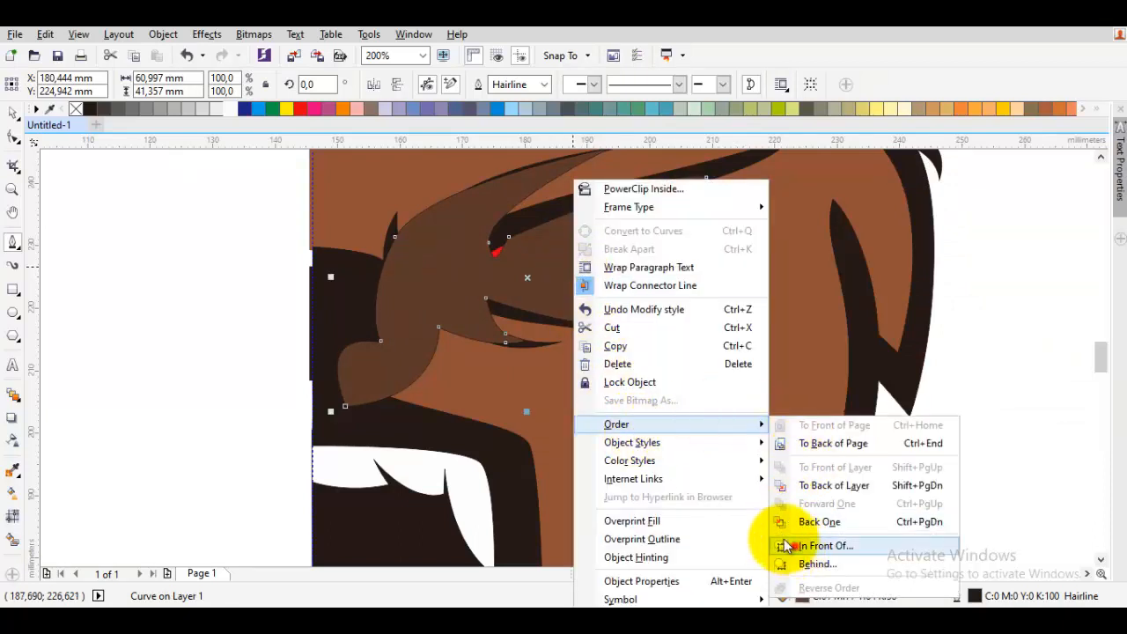
left_click(786, 546)
left_click(661, 460)
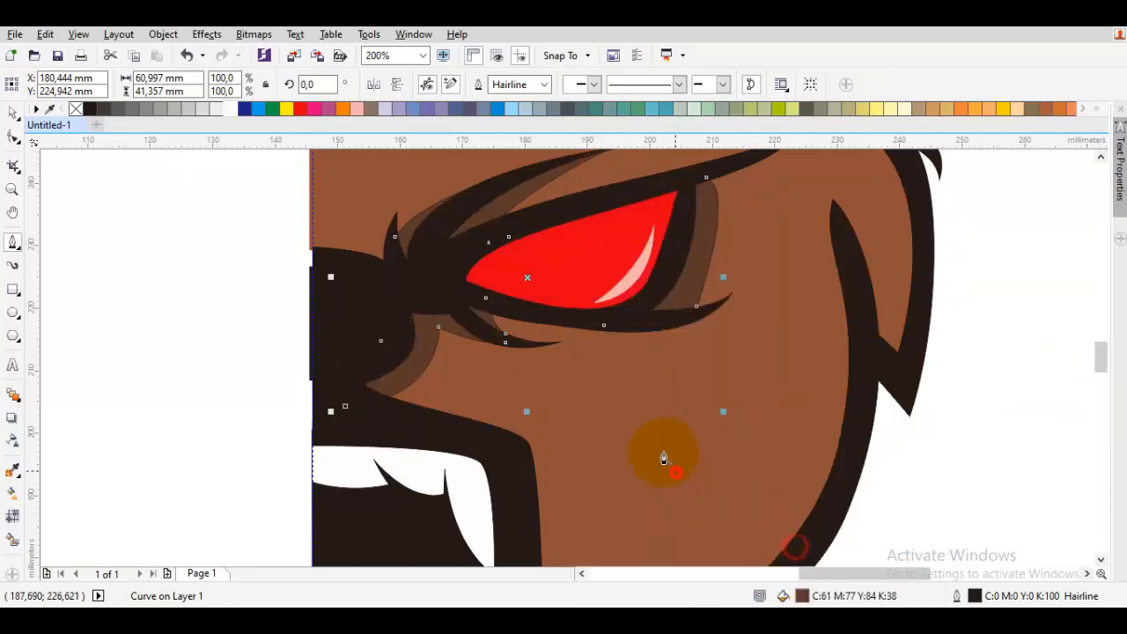
right_click(79, 110)
- Reshape the shadow shape's nodes around the eye's outer corner with the Shape tool
key("space")
left_click(152, 285)
scroll(154, 287, "down", 2)
scroll(314, 257, "up", 3)
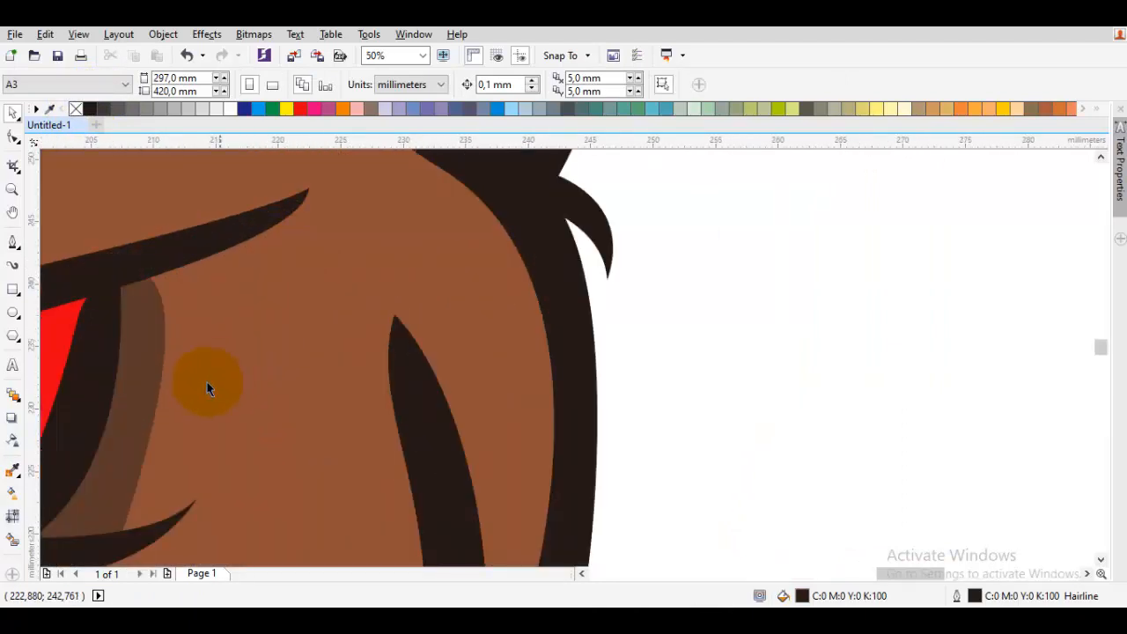
left_click_drag(208, 389, 446, 344)
left_click(415, 344)
key("F10")
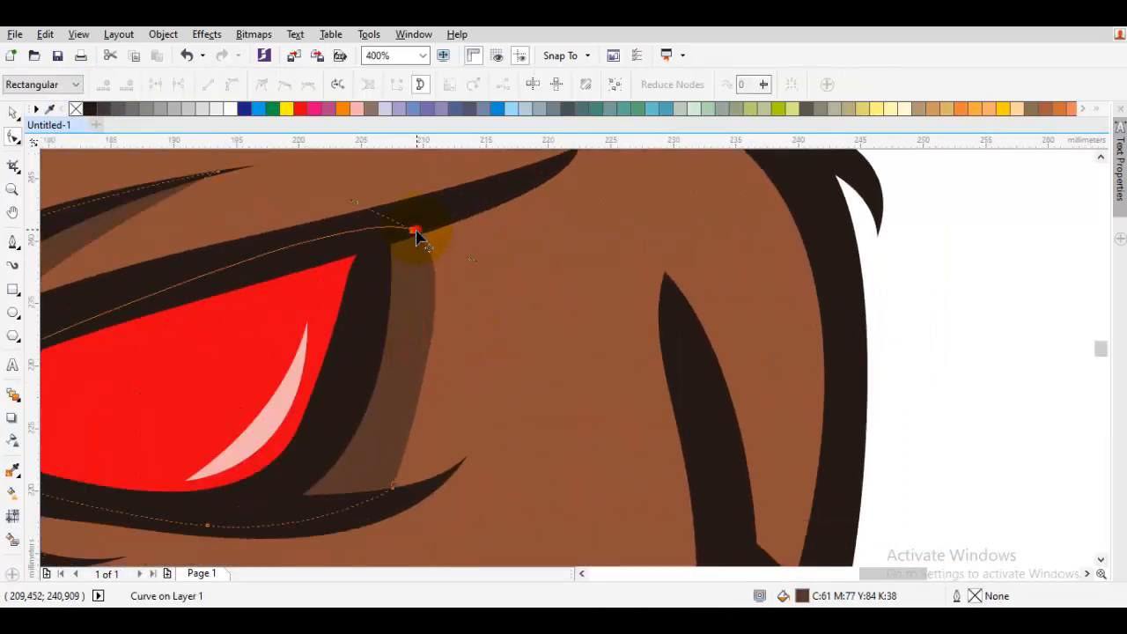
left_click_drag(417, 230, 404, 228)
left_click_drag(378, 469, 514, 413)
left_click_drag(601, 177, 564, 232)
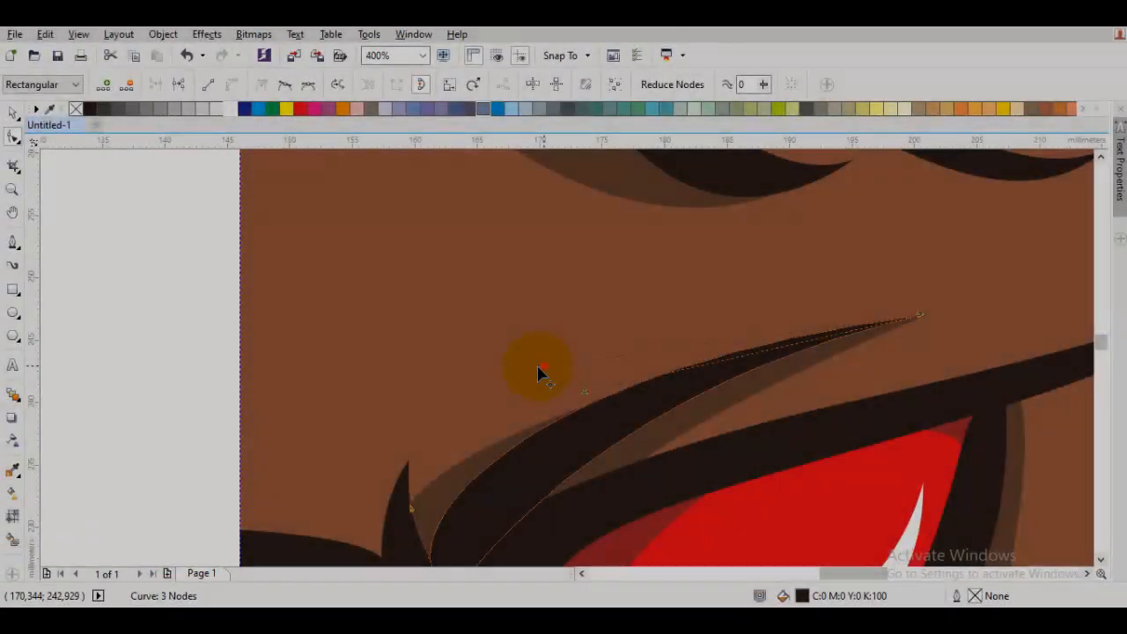
mouse_move(536, 369)
left_mouse_down()
mouse_move(457, 384)
mouse_move(430, 405)
mouse_move(489, 414)
left_mouse_up()
scroll(556, 410, "down", 1)
key("space")
key("Escape")
- Select all the shapes of the bear half and group them
scroll(728, 414, "down", 1)
left_click_drag(761, 428, 664, 321)
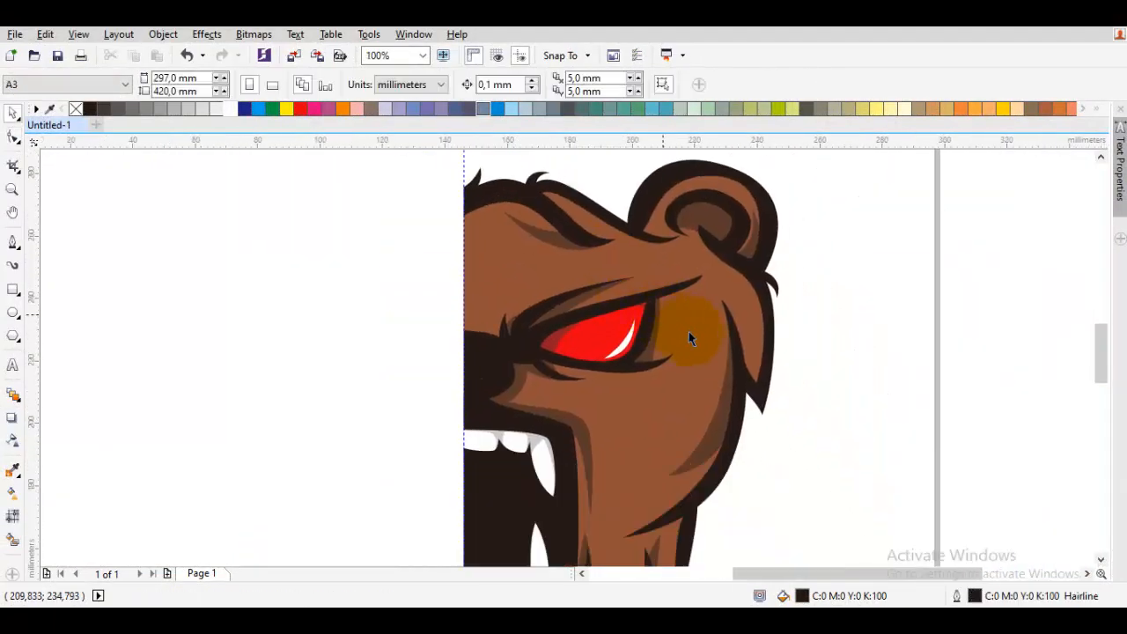
scroll(841, 407, "right", 1)
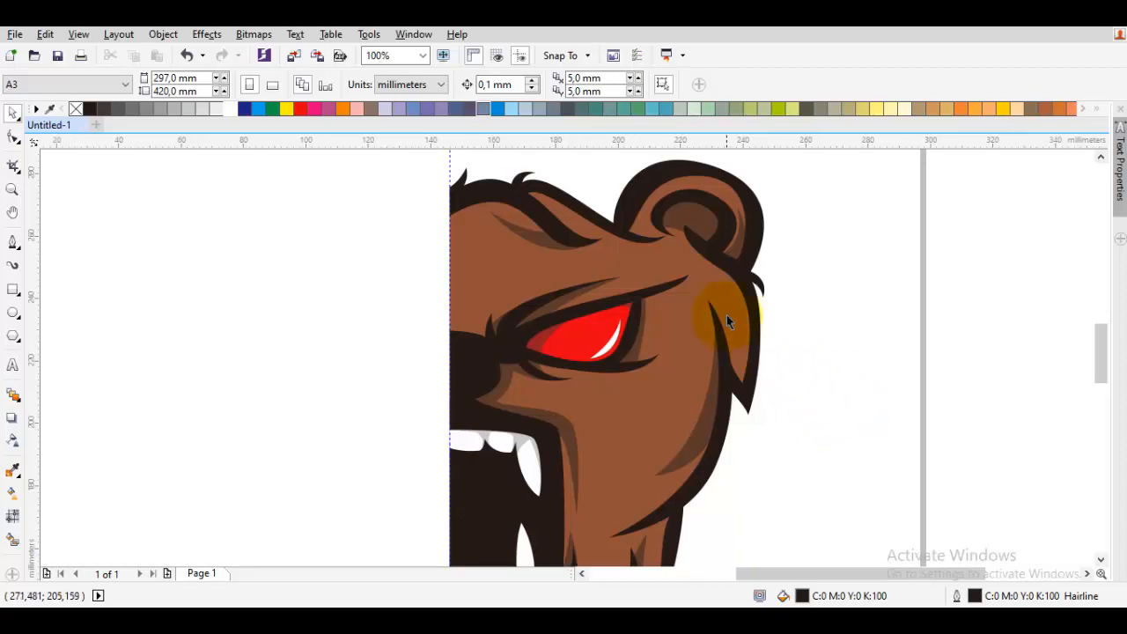
scroll(728, 314, "up", 1)
scroll(728, 317, "down", 1)
scroll(837, 352, "down", 1)
scroll(843, 373, "left", 1)
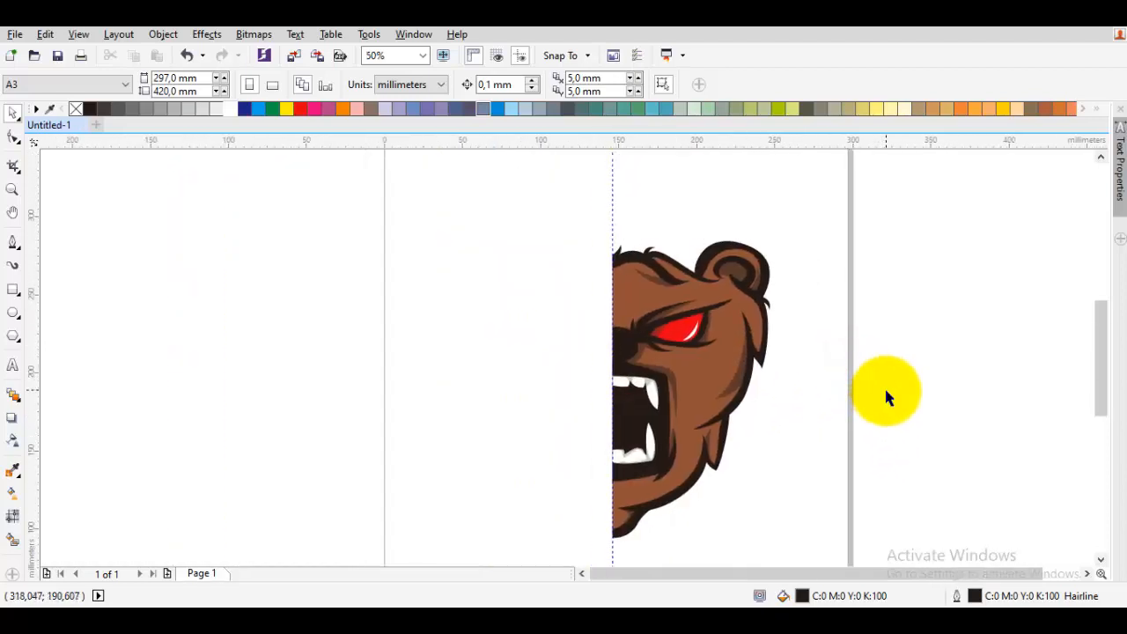
scroll(886, 396, "down", 1)
left_click_drag(912, 499, 711, 273)
scroll(846, 370, "up", 1)
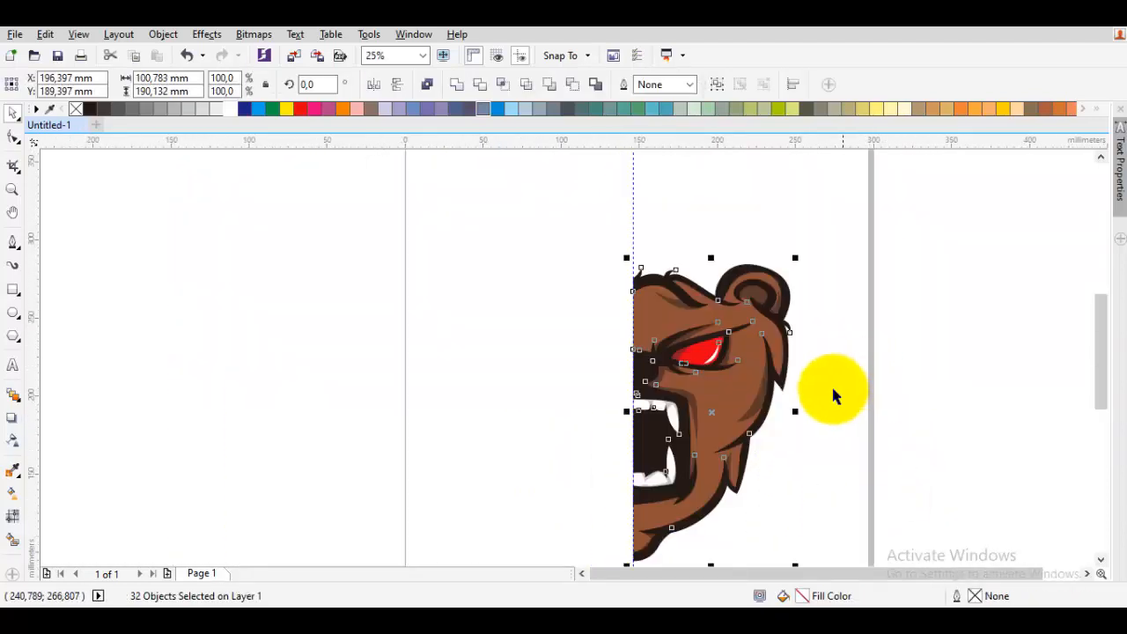
right_click(727, 370)
left_click(780, 326)
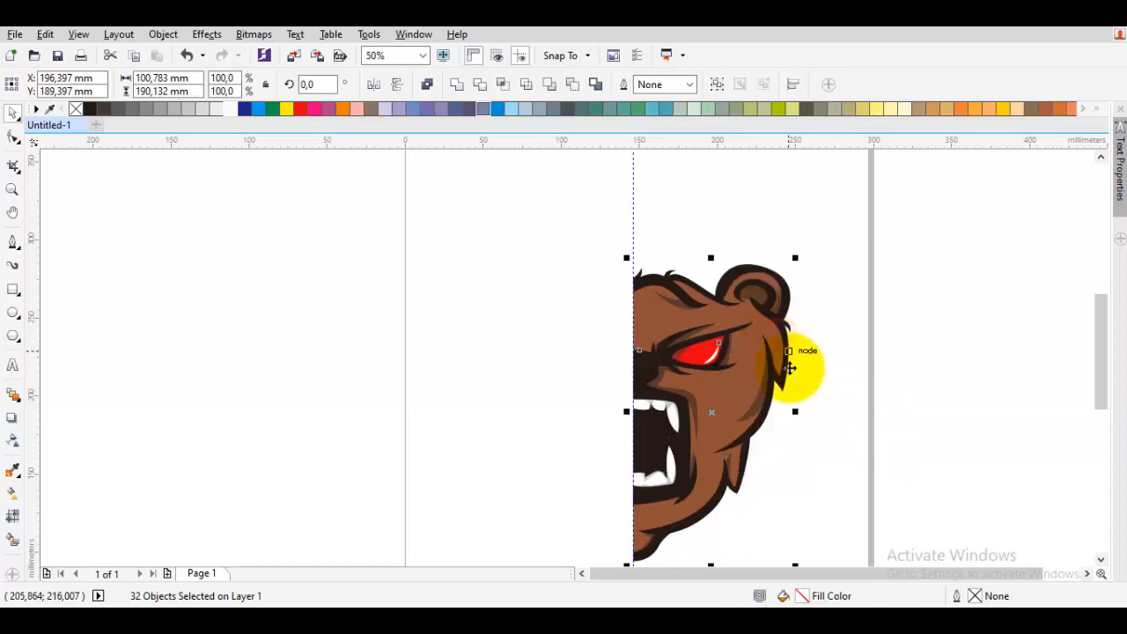
- Mirror a copy of the grouped half horizontally and align it against the original's center edge
left_click_drag(797, 413, 642, 414)
right_click(642, 413)
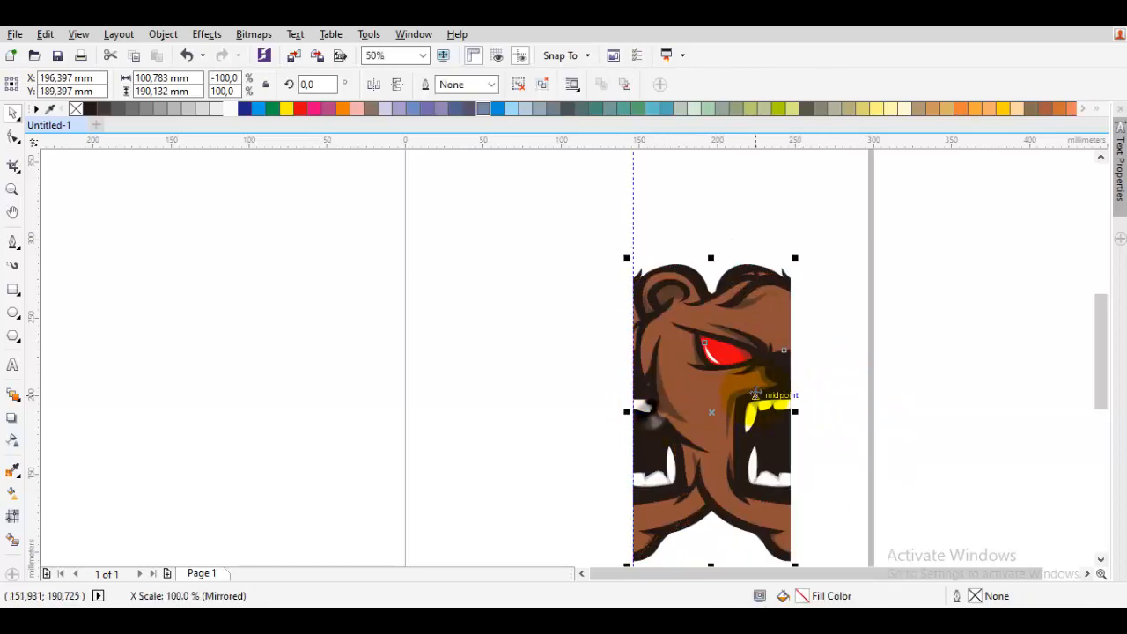
left_click_drag(756, 392, 473, 377)
scroll(576, 370, "up", 1)
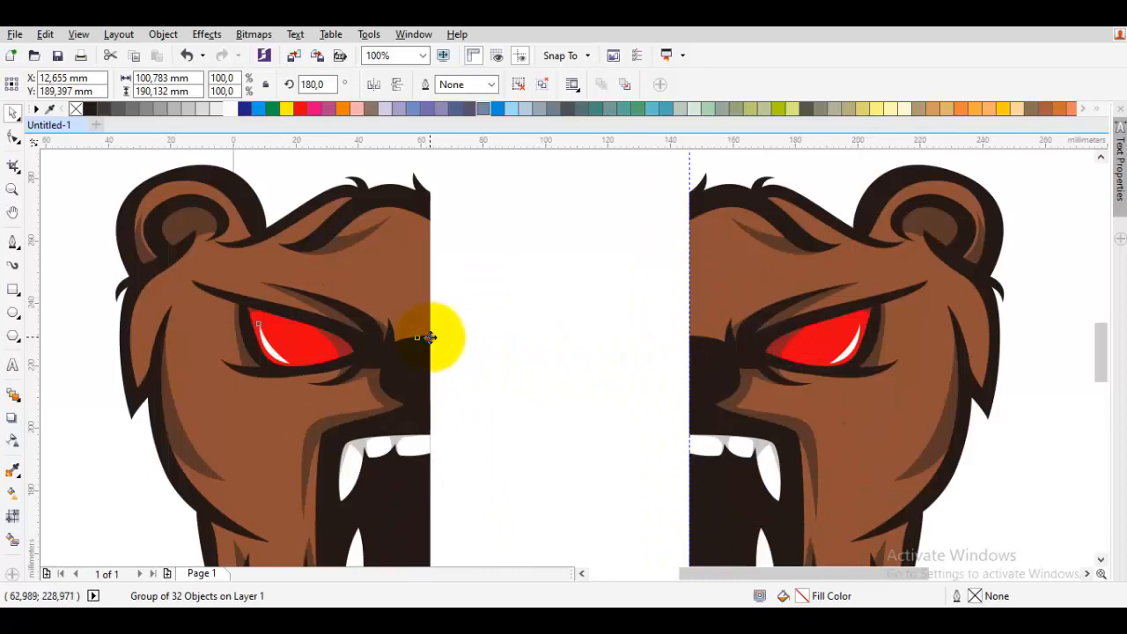
left_click_drag(430, 337, 690, 337)
scroll(877, 428, "down", 1)
left_click(884, 433)
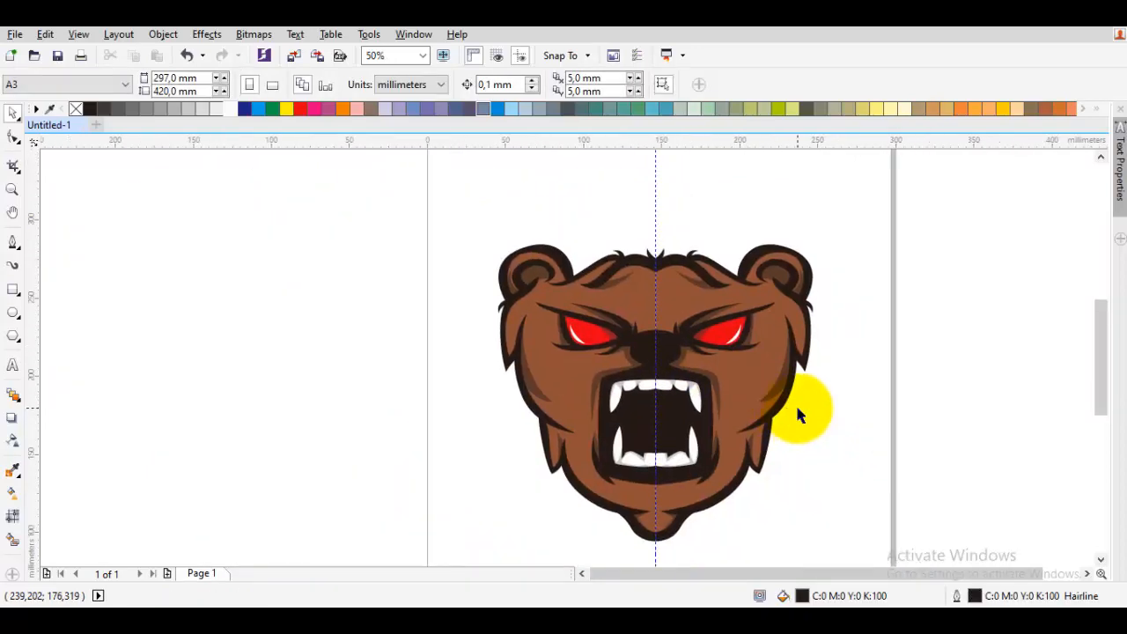
- Undo the mirrored copy and its alignment, then ungroup the bear half's shapes
scroll(798, 410, "down", 1)
left_click(807, 393)
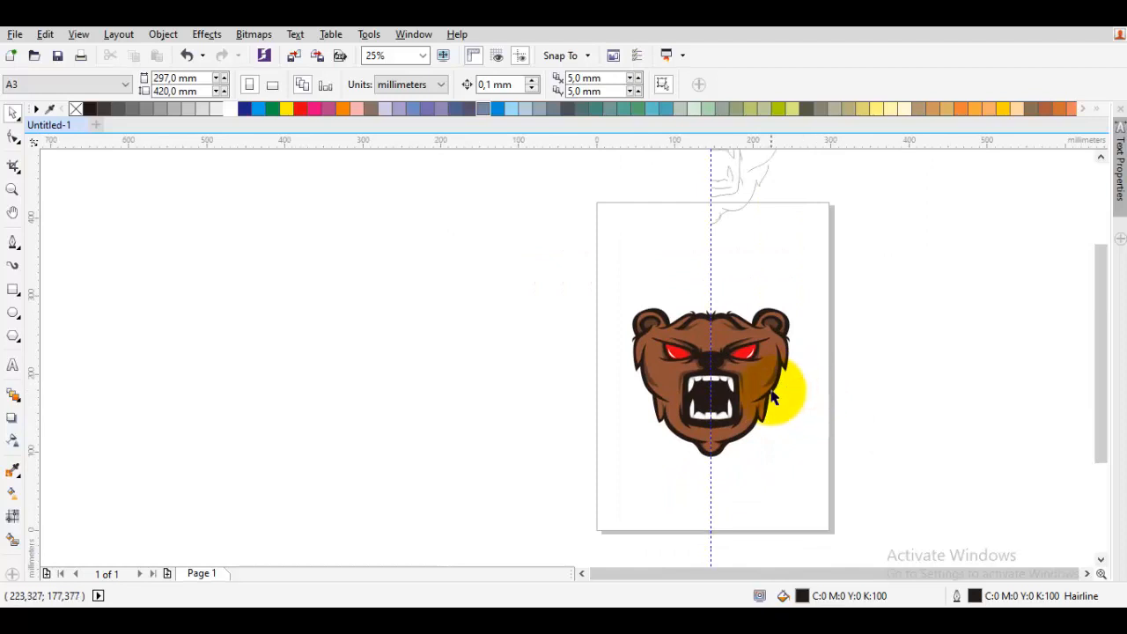
scroll(772, 396, "up", 1)
key("ctrl+z")
key("ctrl+z")
key("ctrl+z")
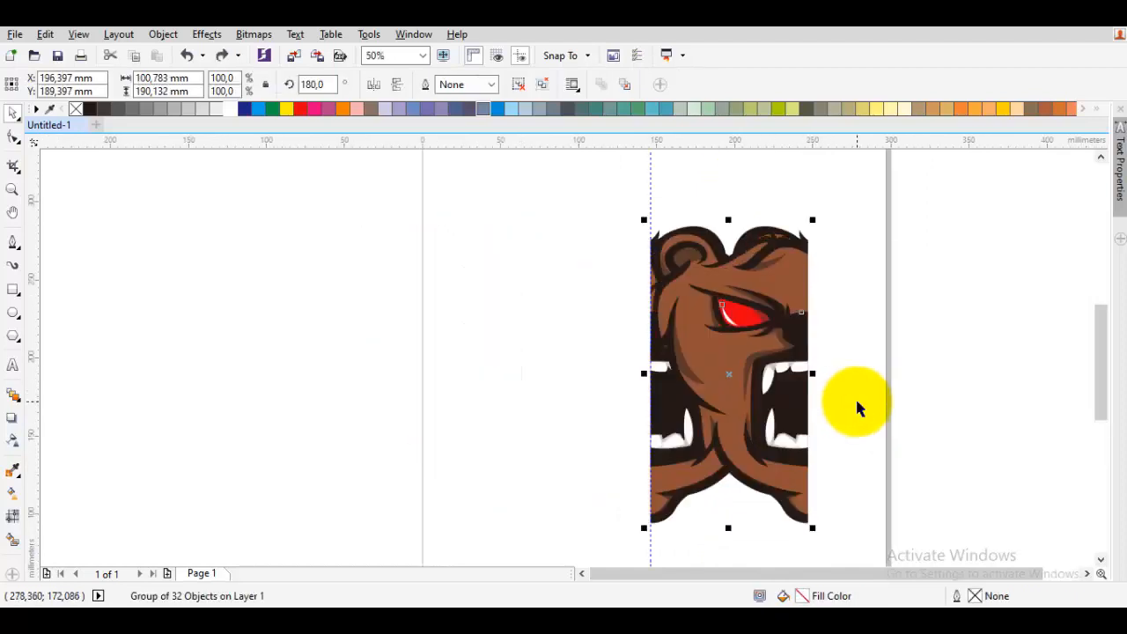
right_click(727, 336)
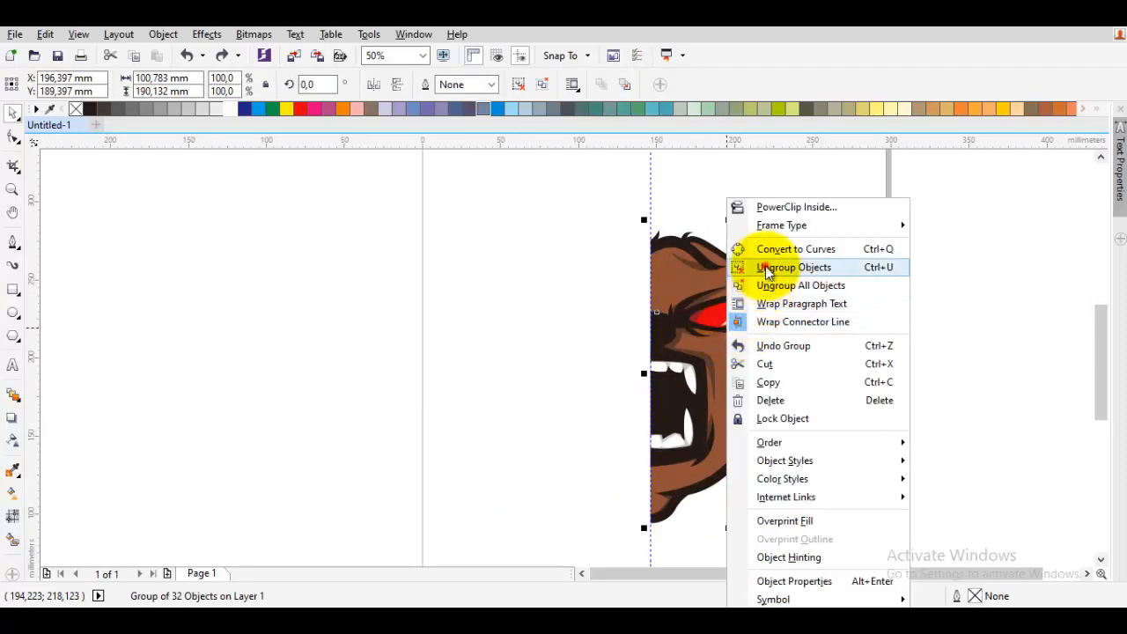
left_click(767, 266)
- Reshape the shadow shape's nodes inside the ear with the Shape tool
scroll(759, 337, "up", 1)
scroll(760, 336, "up", 1)
scroll(759, 337, "down", 2)
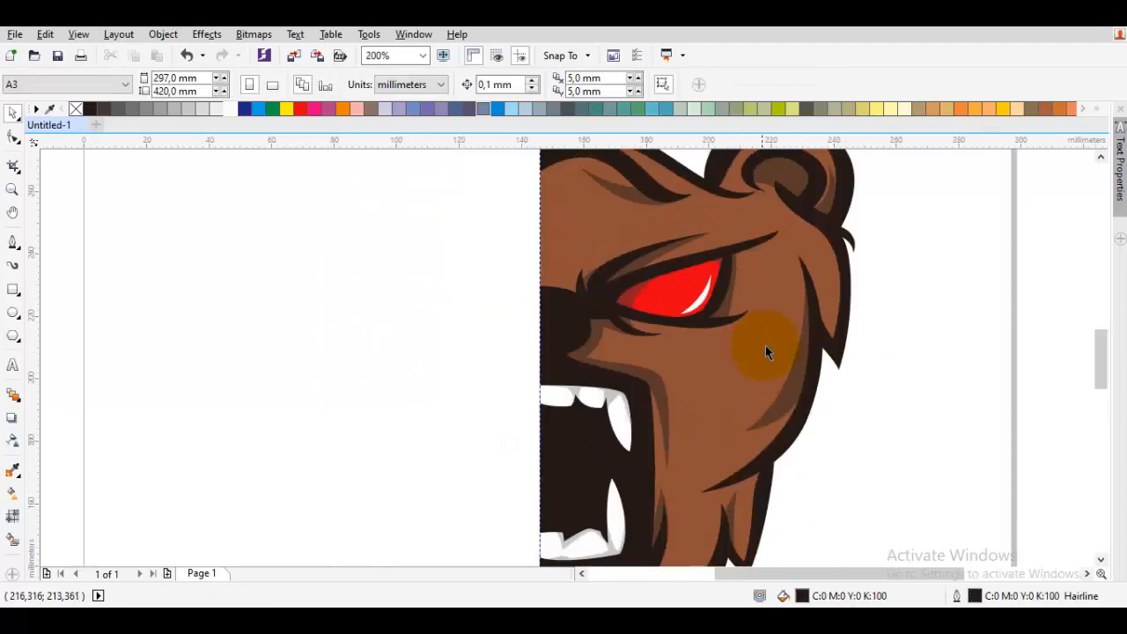
scroll(812, 343, "up", 1)
scroll(810, 374, "down", 1)
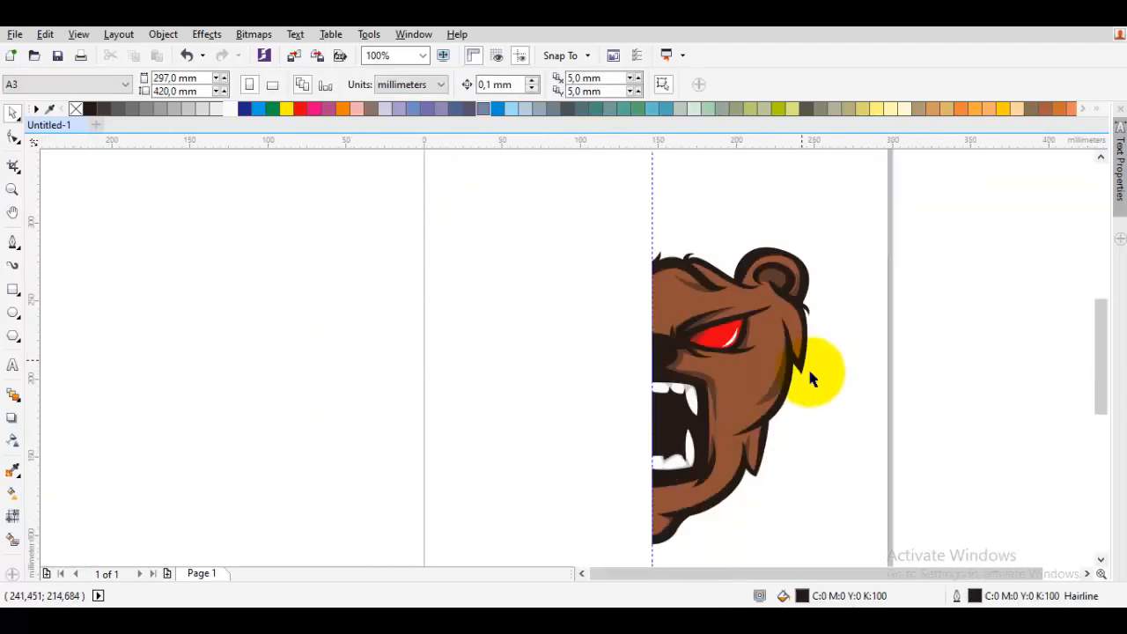
scroll(803, 274, "up", 3)
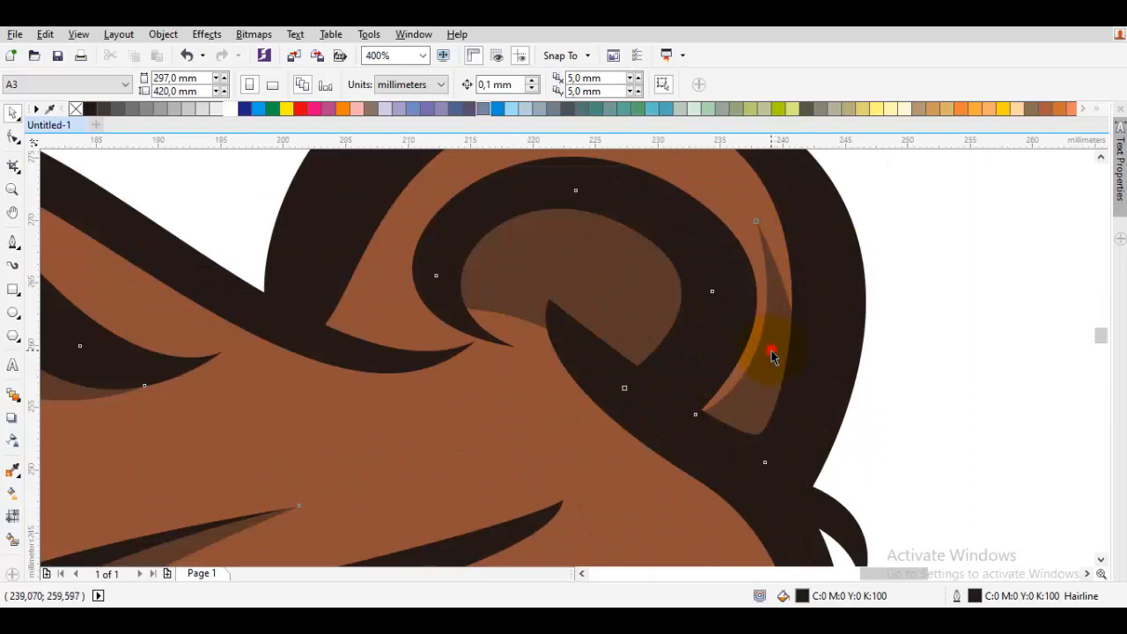
double_click(771, 350)
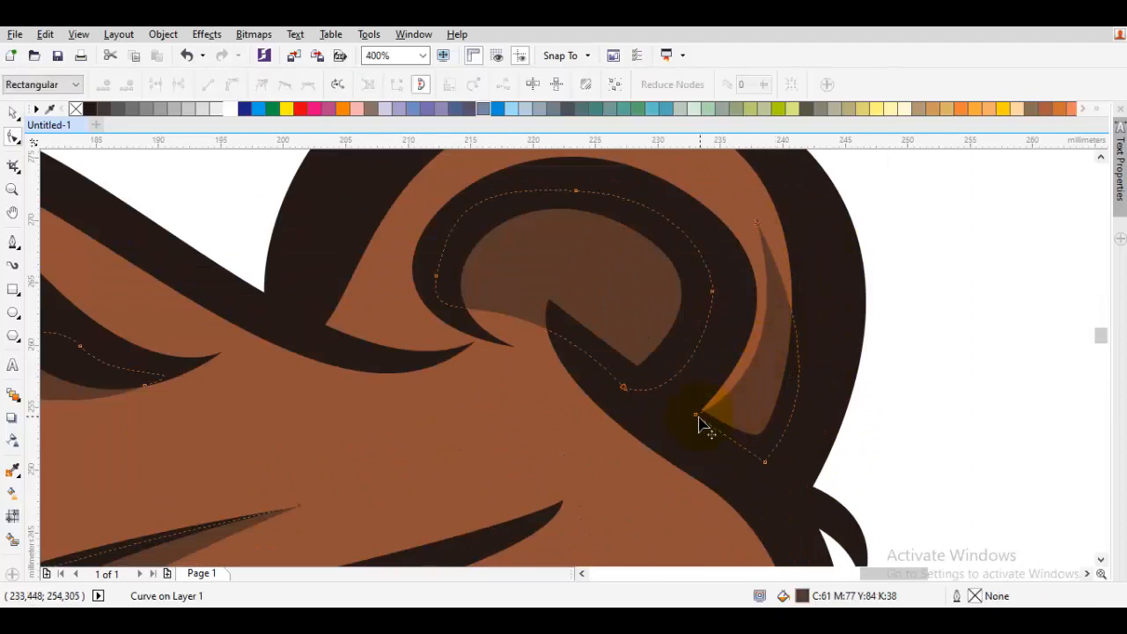
left_click_drag(712, 449, 711, 452)
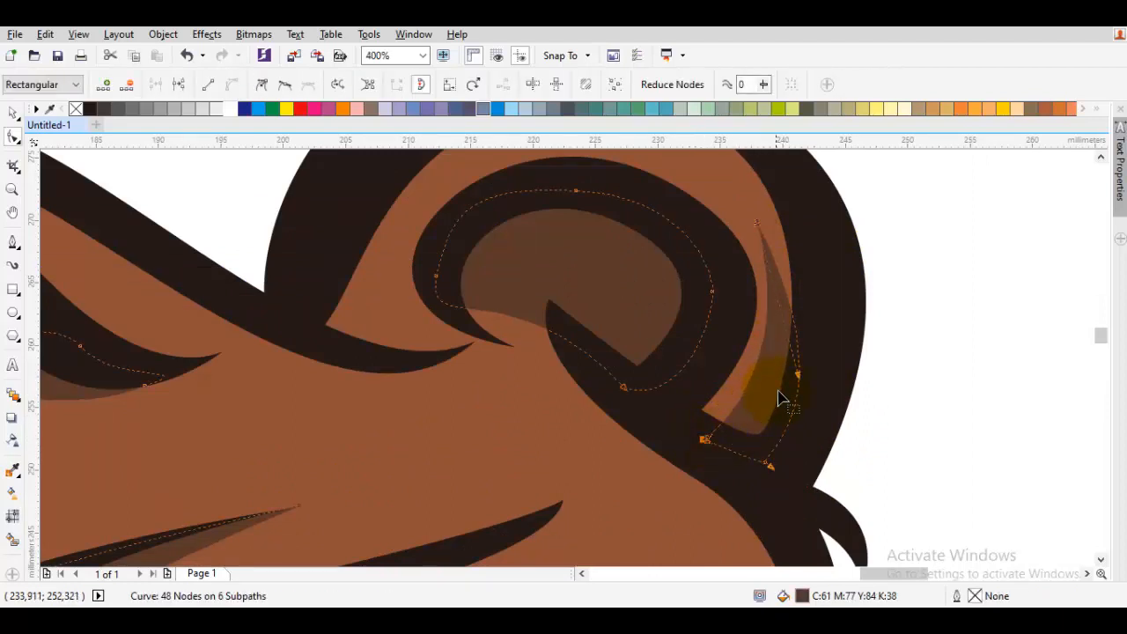
left_click_drag(800, 415, 795, 418)
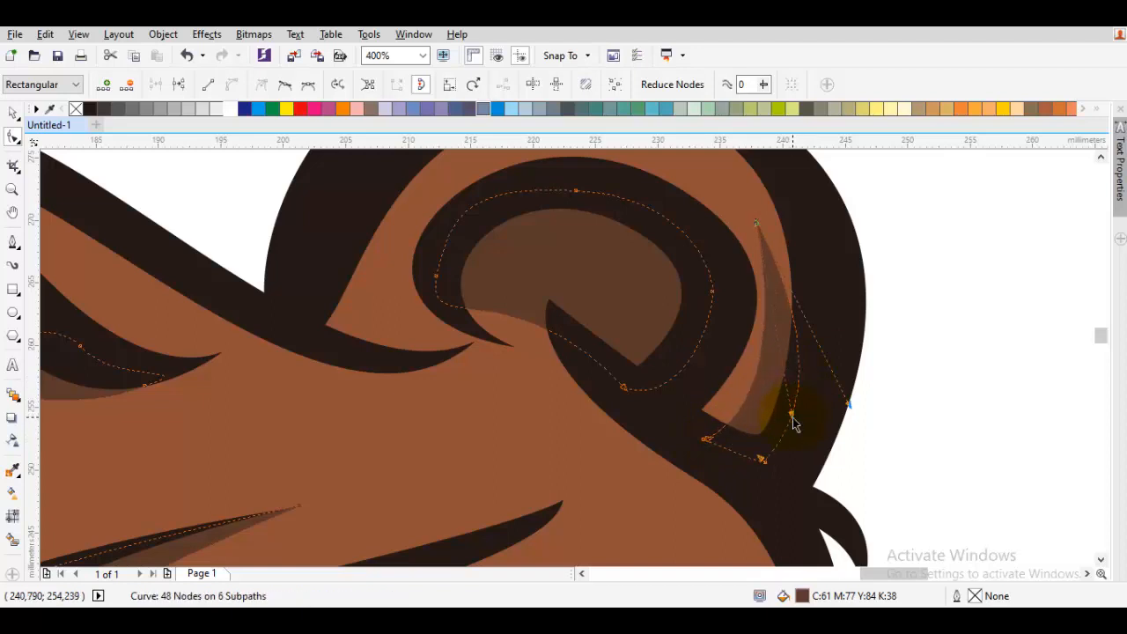
- Select all the shapes of the bear half and copy them
key("space")
scroll(795, 418, "down", 2)
left_click(868, 448)
left_click_drag(872, 438, 868, 355)
scroll(803, 358, "down", 1)
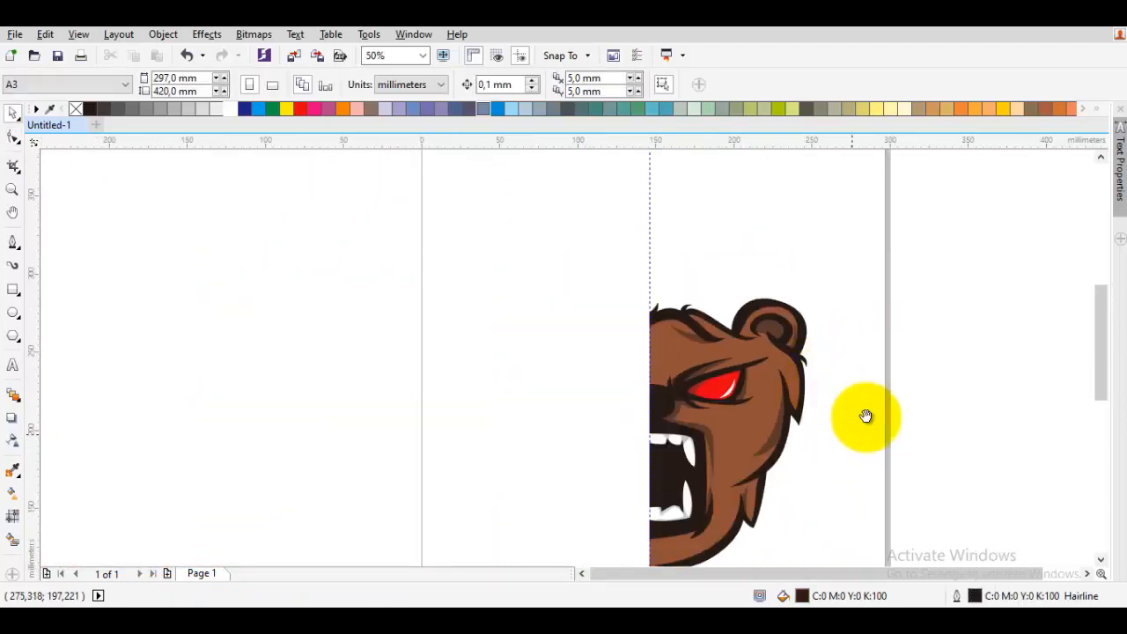
scroll(865, 417, "down", 1)
left_click_drag(897, 447, 703, 204)
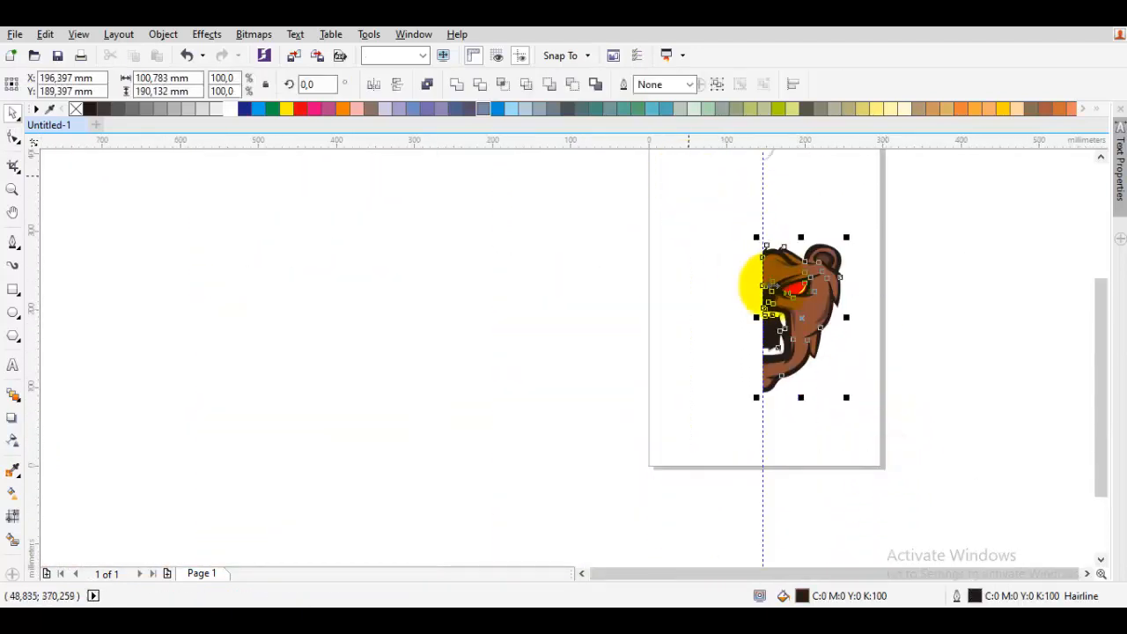
right_click(799, 317)
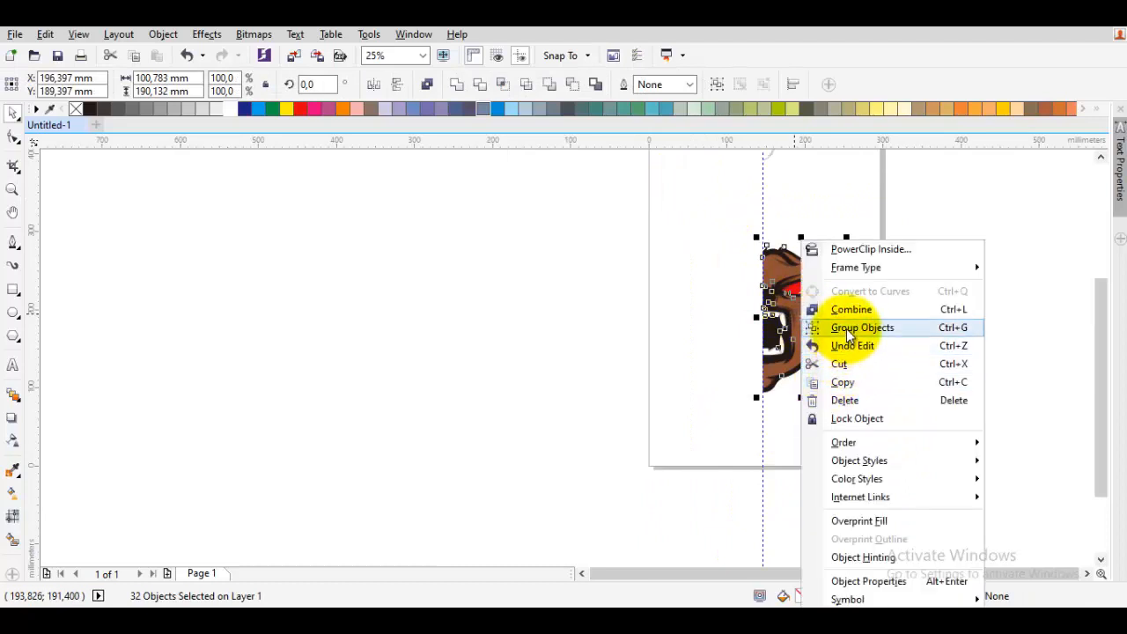
left_click(848, 382)
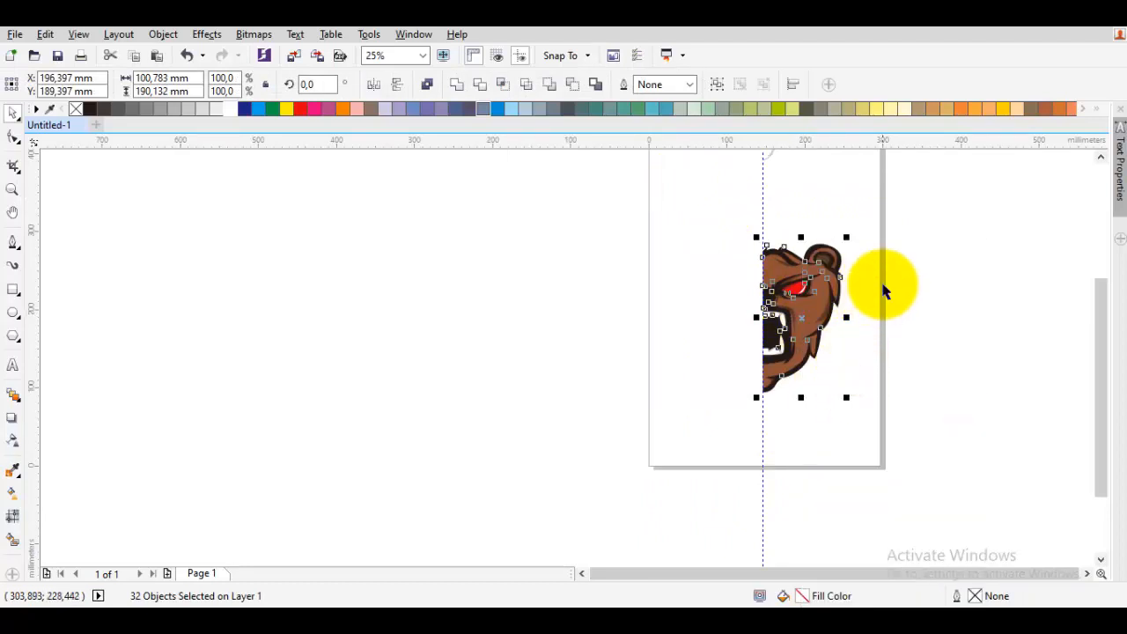
- Paste the copied shapes and weld them into a single brown silhouette shape
right_click(889, 202)
left_click(939, 308)
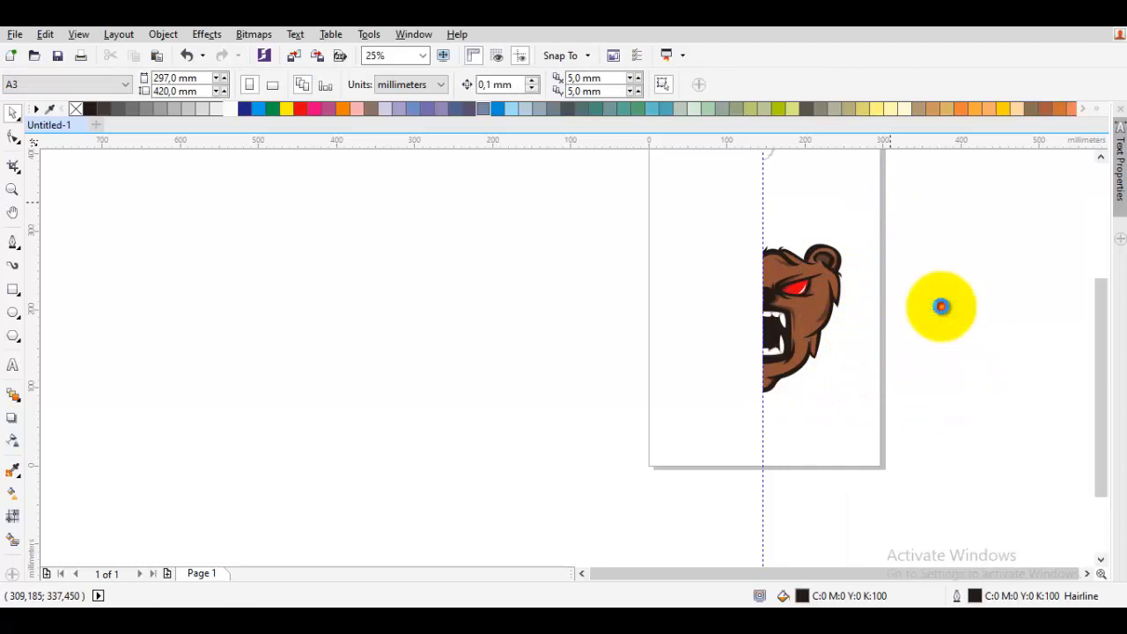
left_click(458, 84)
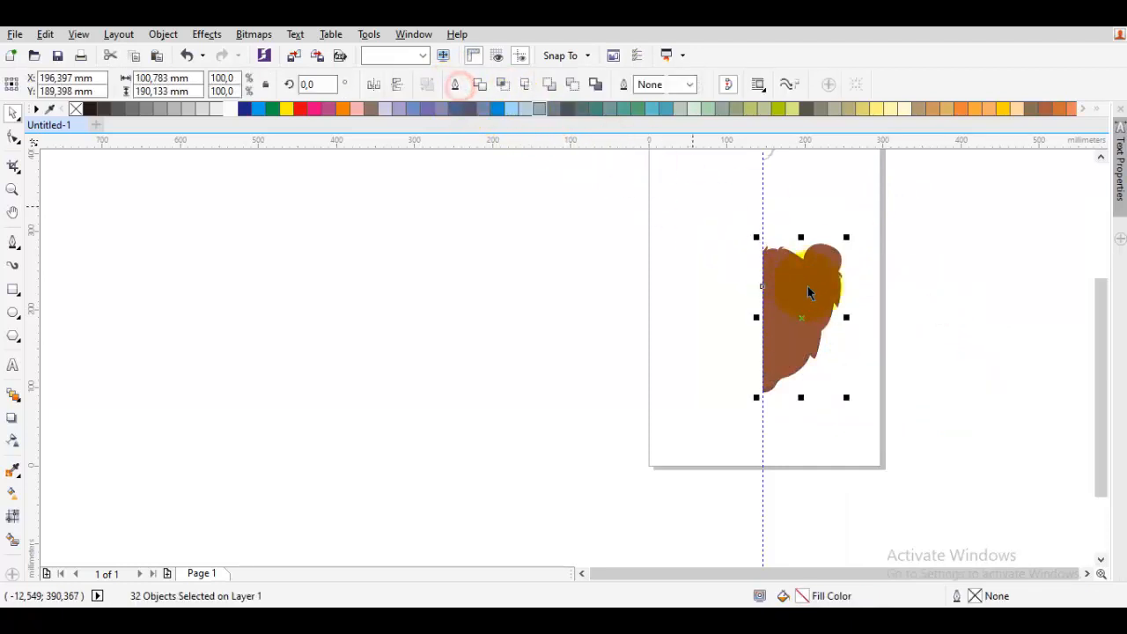
scroll(749, 302, "up", 2)
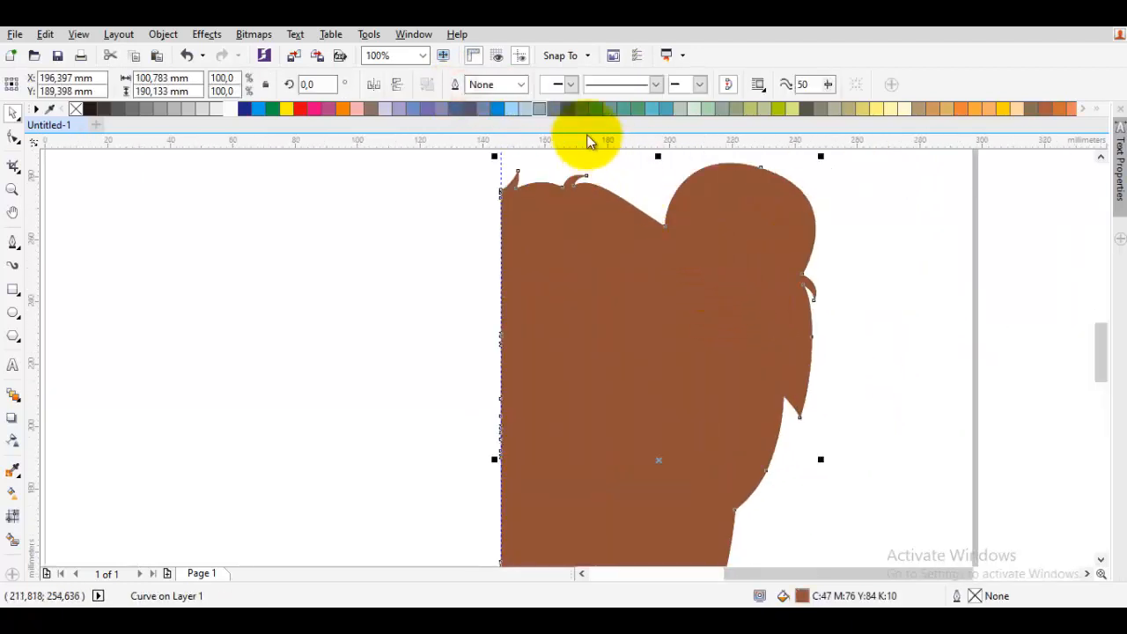
- Give the silhouette shape a 12.0 pt outline
left_click(521, 85)
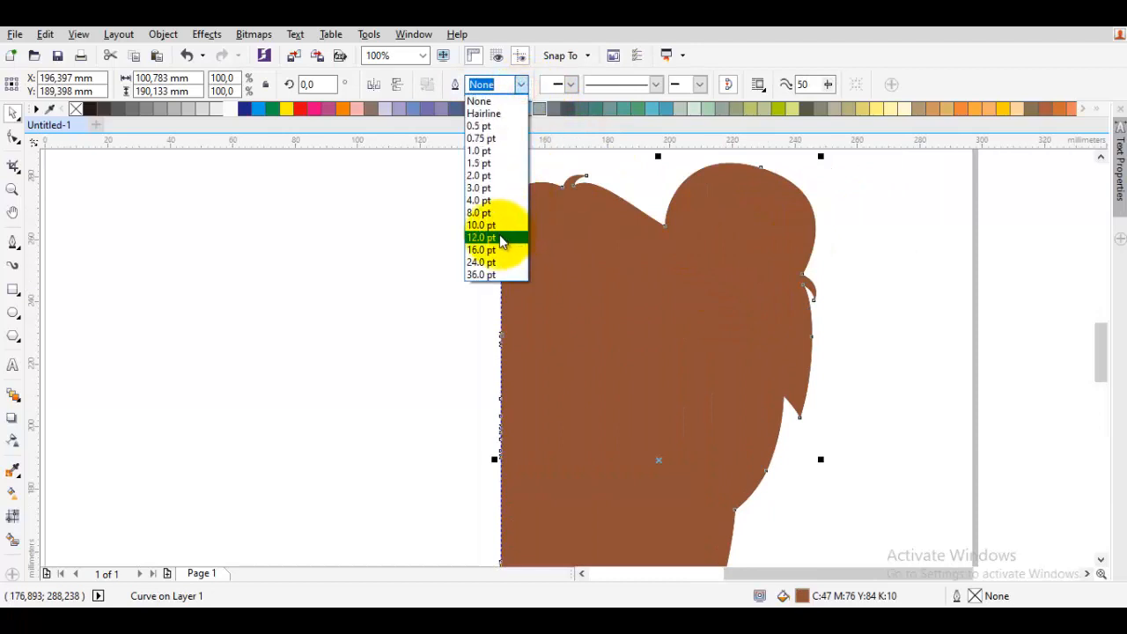
left_click(500, 240)
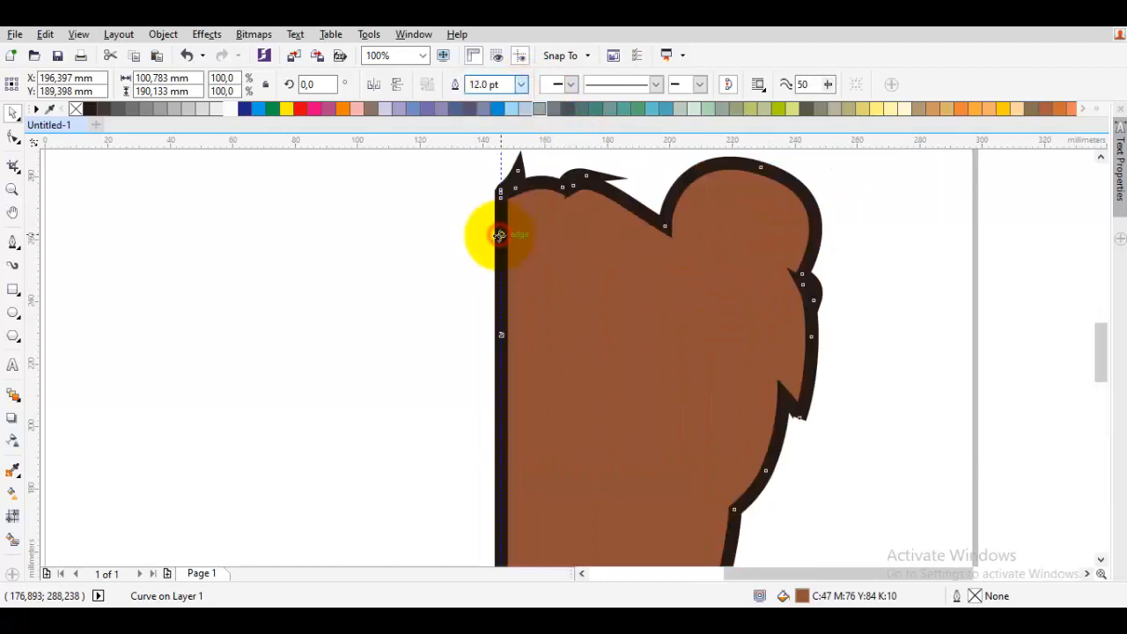
left_click(523, 85)
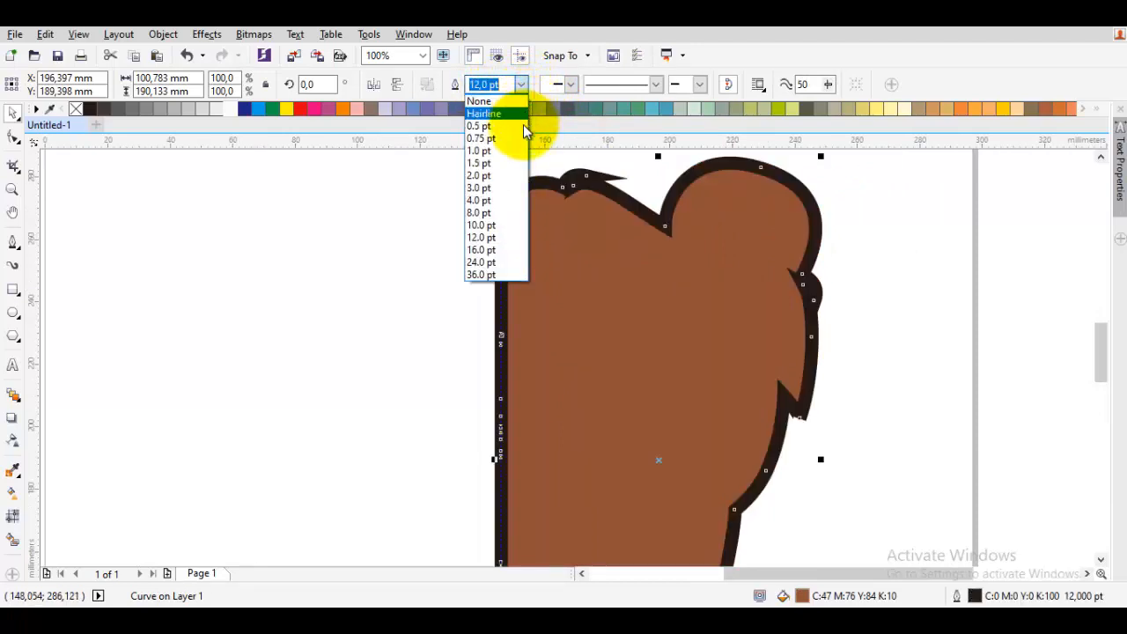
- Set the silhouette's outline to 16.0 pt and color it light orange
left_click(489, 250)
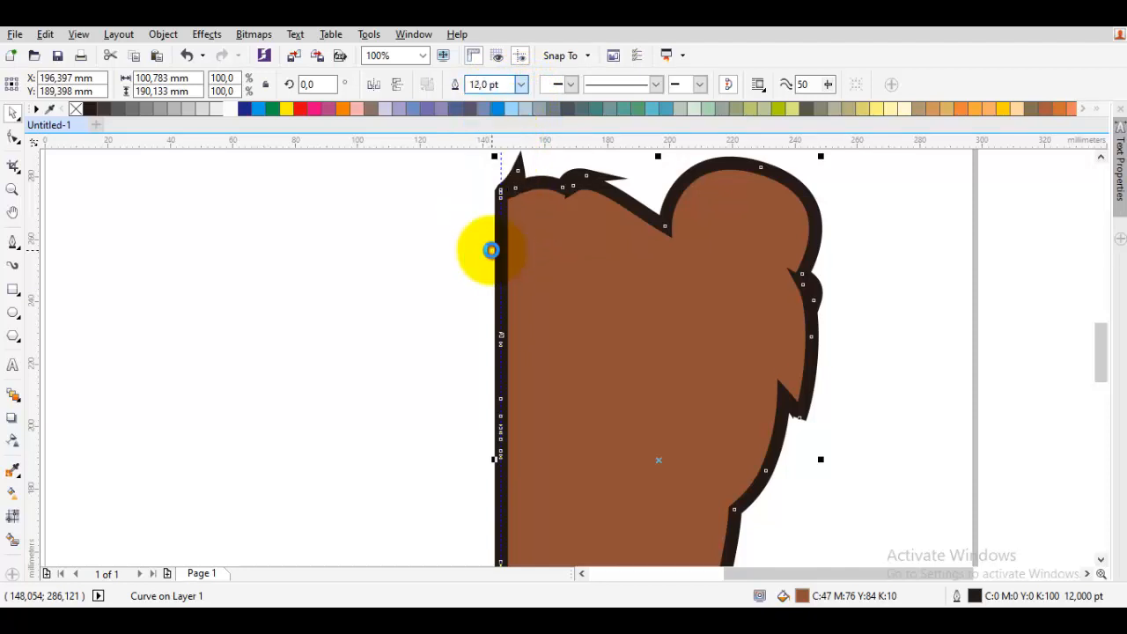
right_click(346, 107)
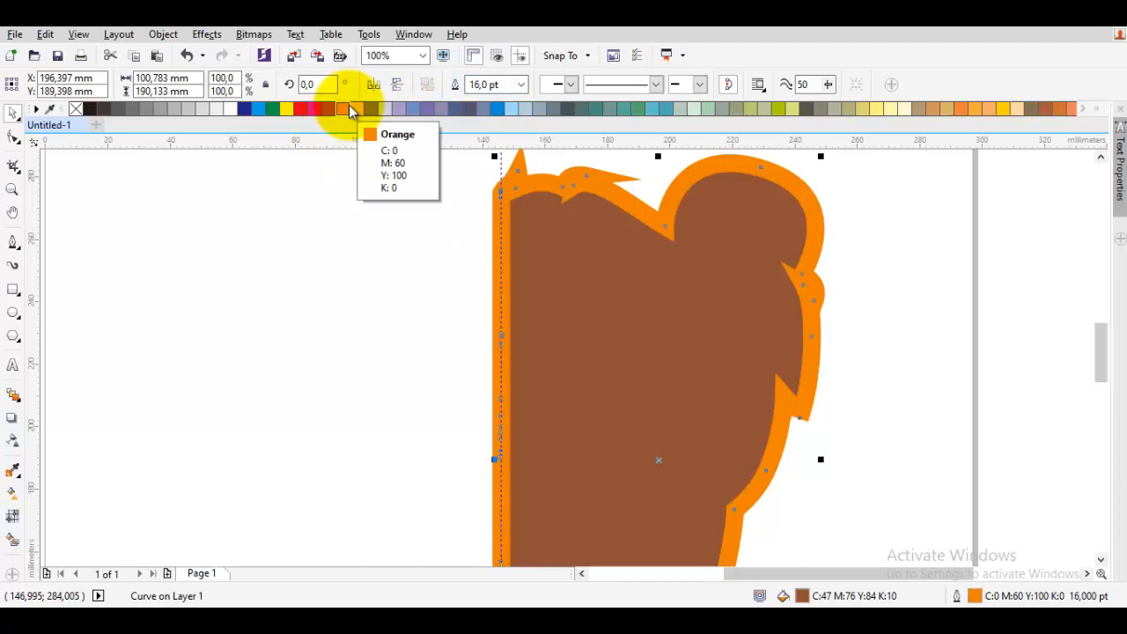
right_click(974, 109)
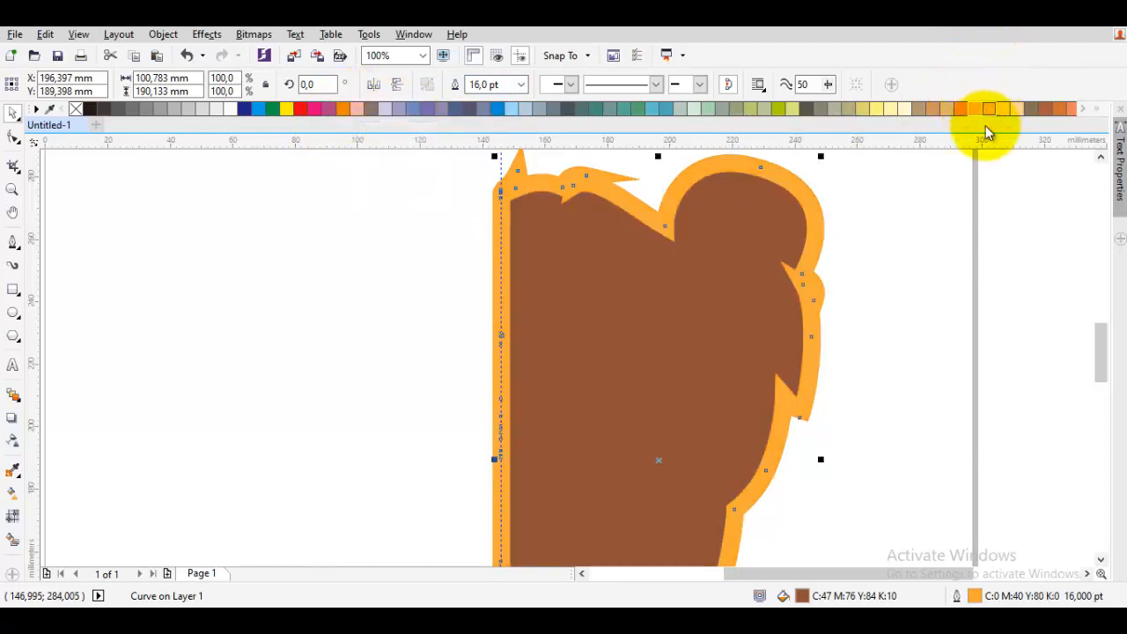
- Convert the silhouette's orange outline into a separate object
left_click(812, 226)
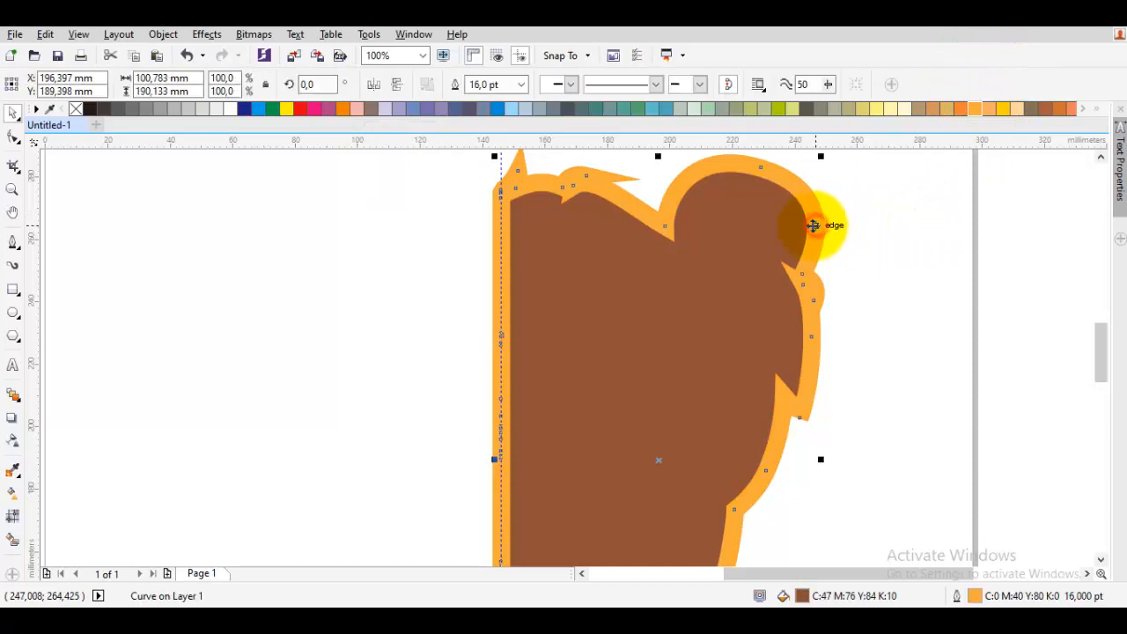
left_click(759, 227)
right_click(751, 202)
left_click(704, 299)
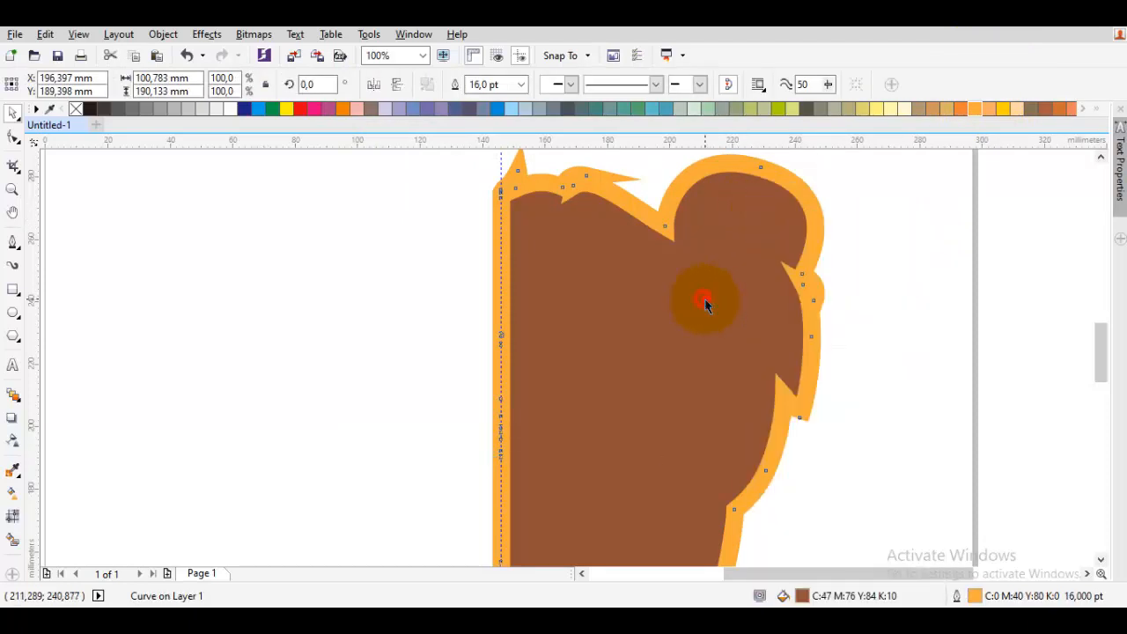
left_click(729, 221)
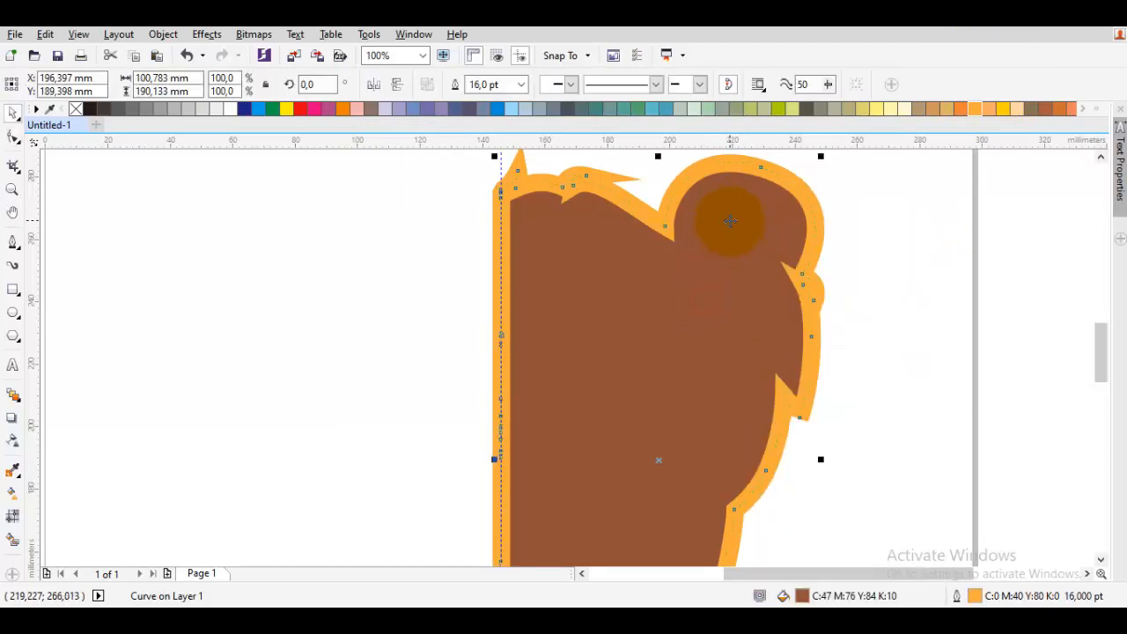
key("ctrl+shift+q")
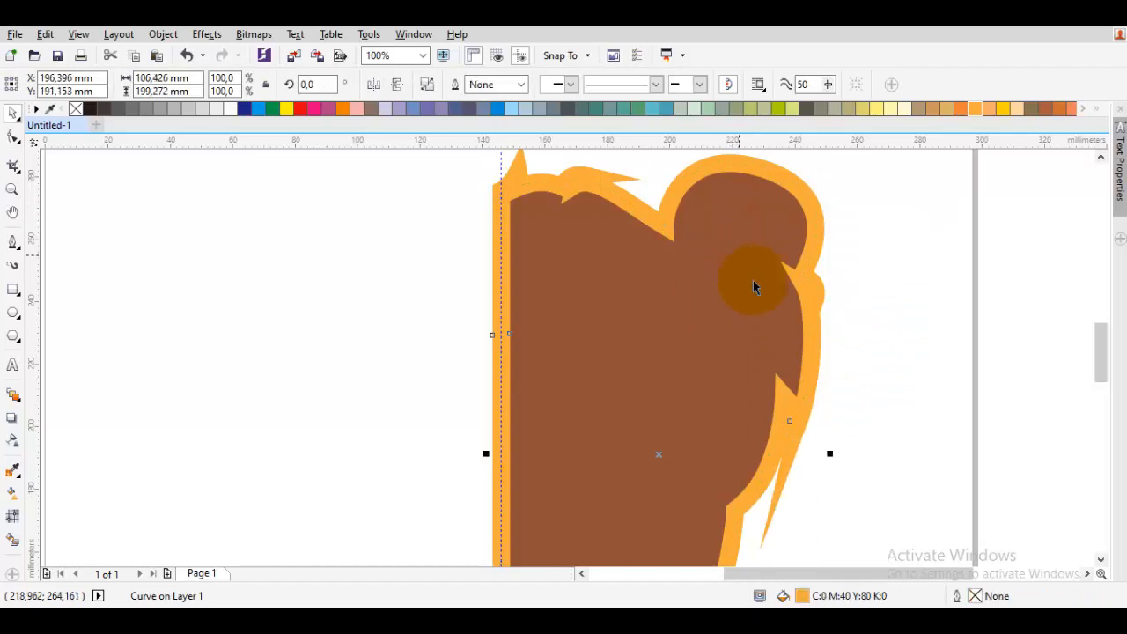
- Delete unwanted nodes from the orange outline object with the Shape tool
left_click_drag(779, 272, 772, 185)
double_click(700, 272)
left_click(775, 341)
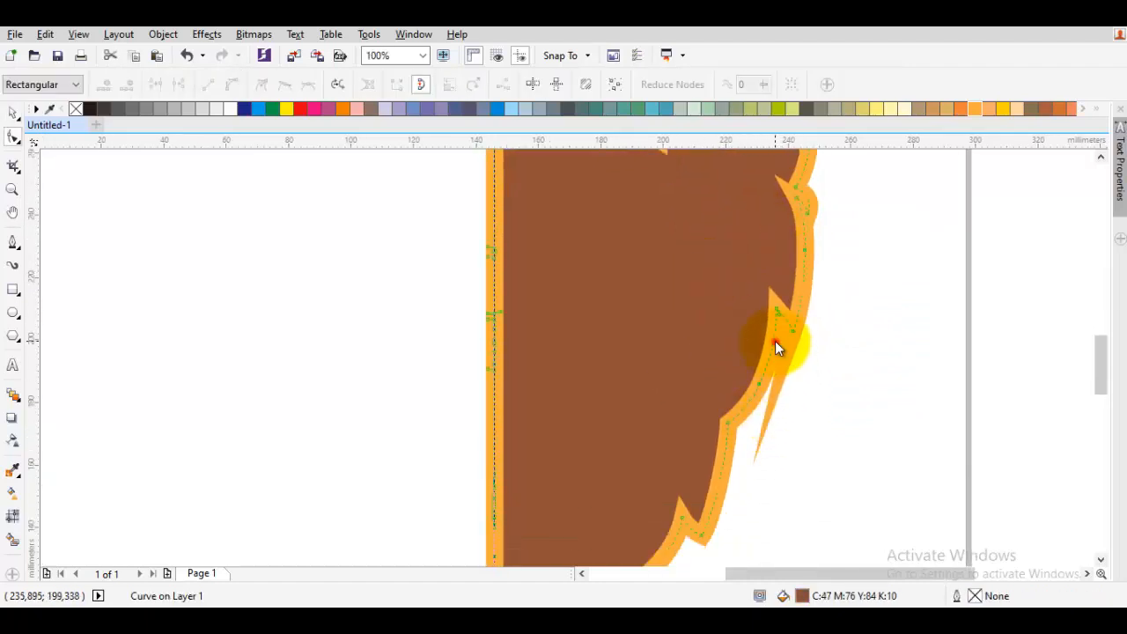
key("Delete")
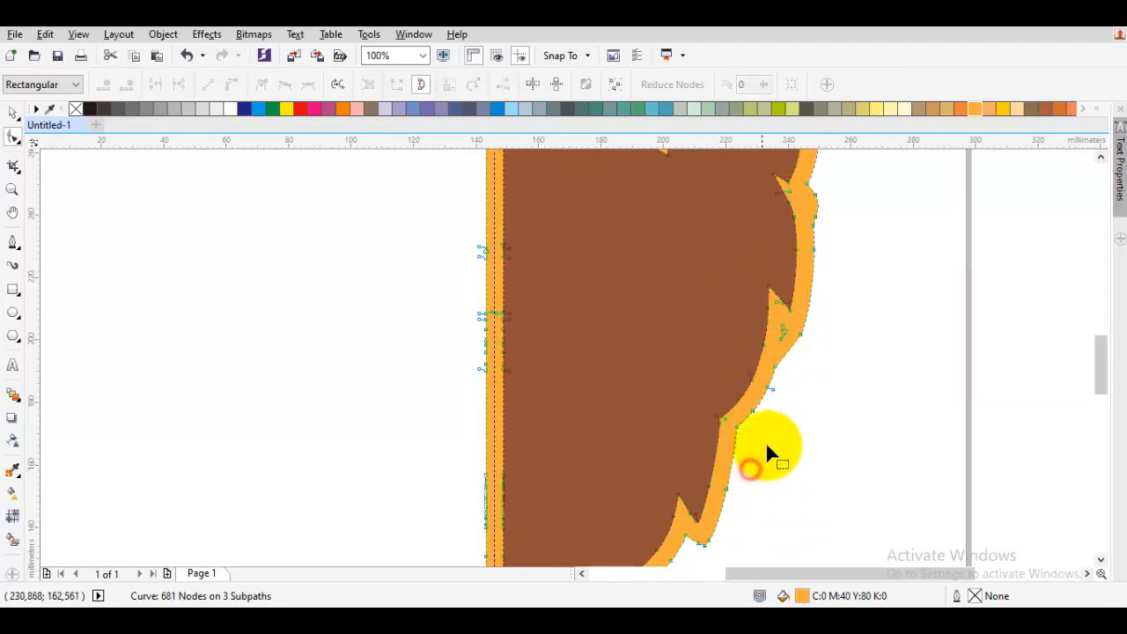
double_click(769, 391)
left_click_drag(807, 287, 736, 506)
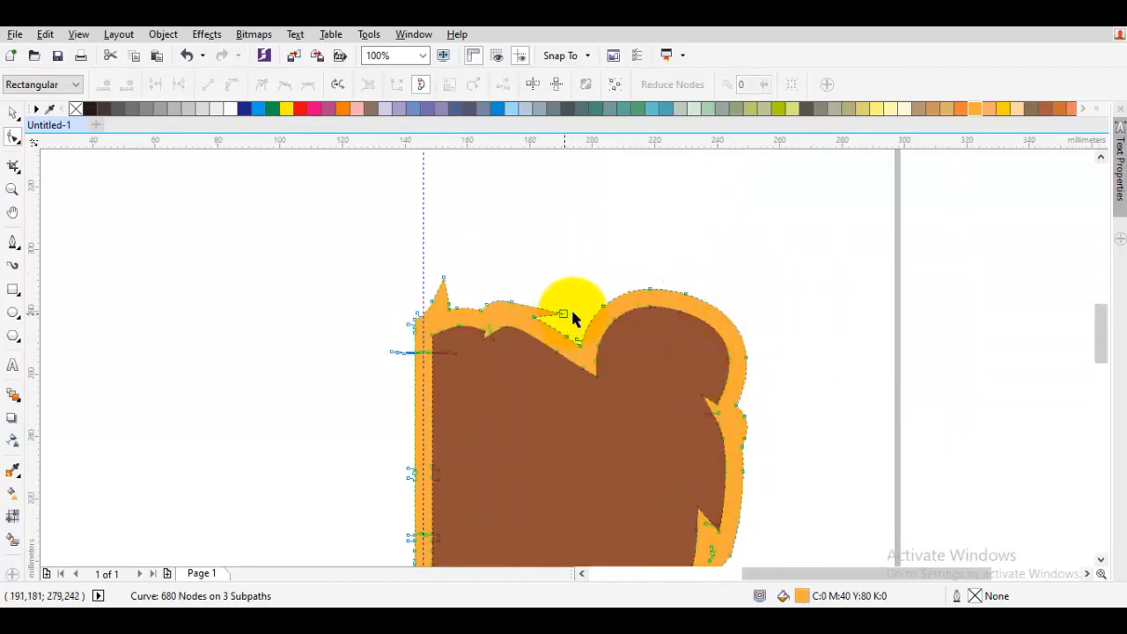
- Select the brown silhouette together with the orange outline object and group them
scroll(613, 315, "down", 1)
key("space")
key("Escape")
scroll(643, 328, "up", 1)
double_click(647, 290)
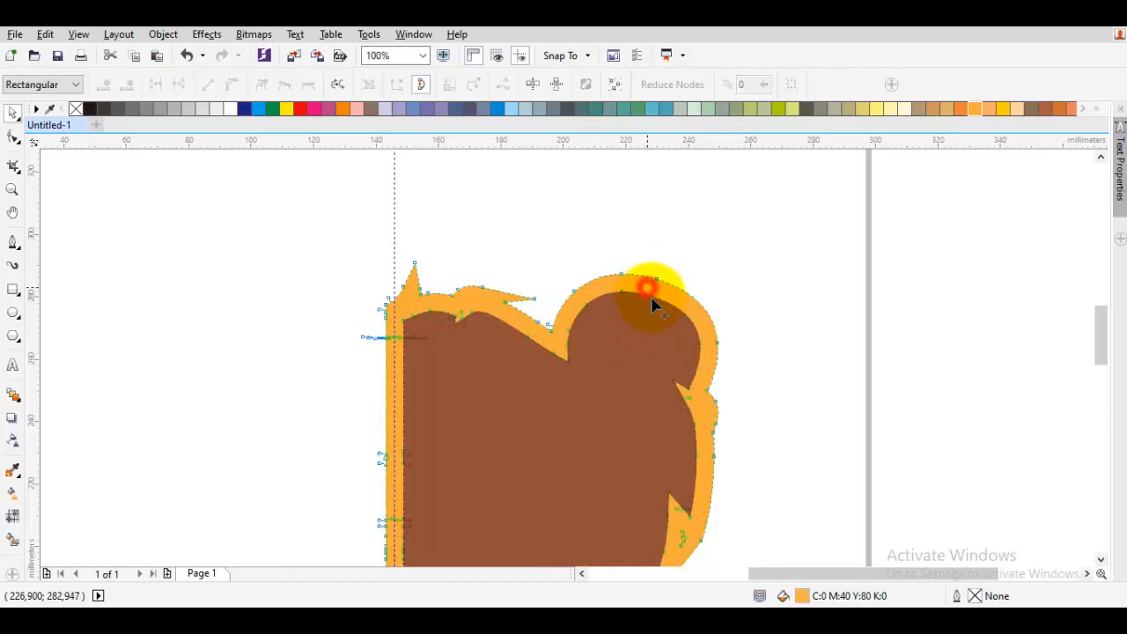
key("space")
right_click(653, 347)
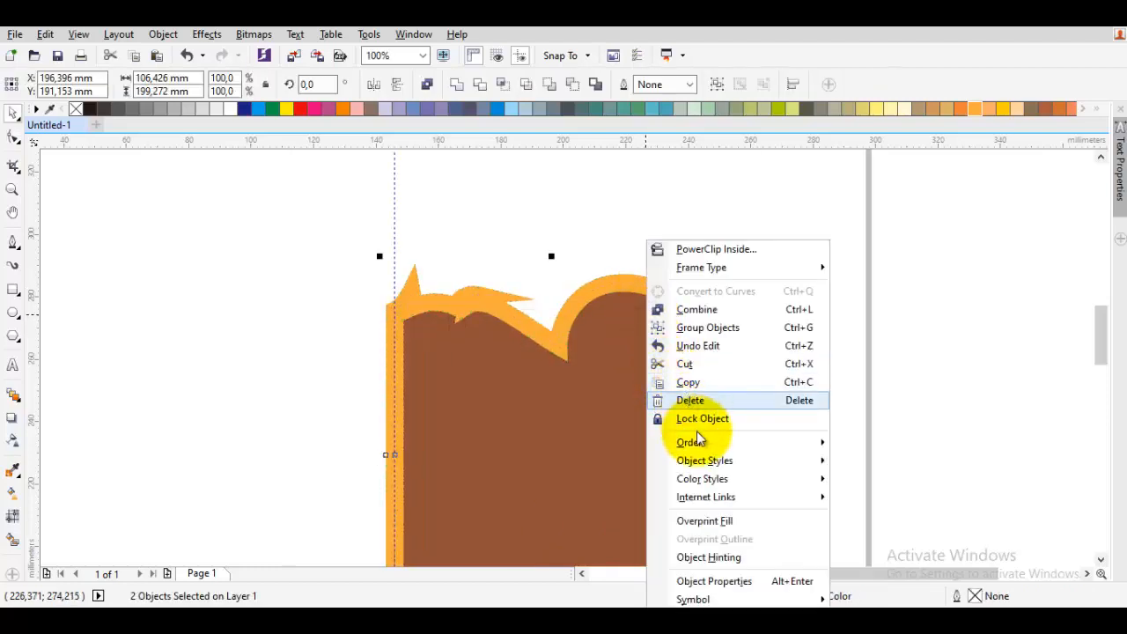
left_click(686, 327)
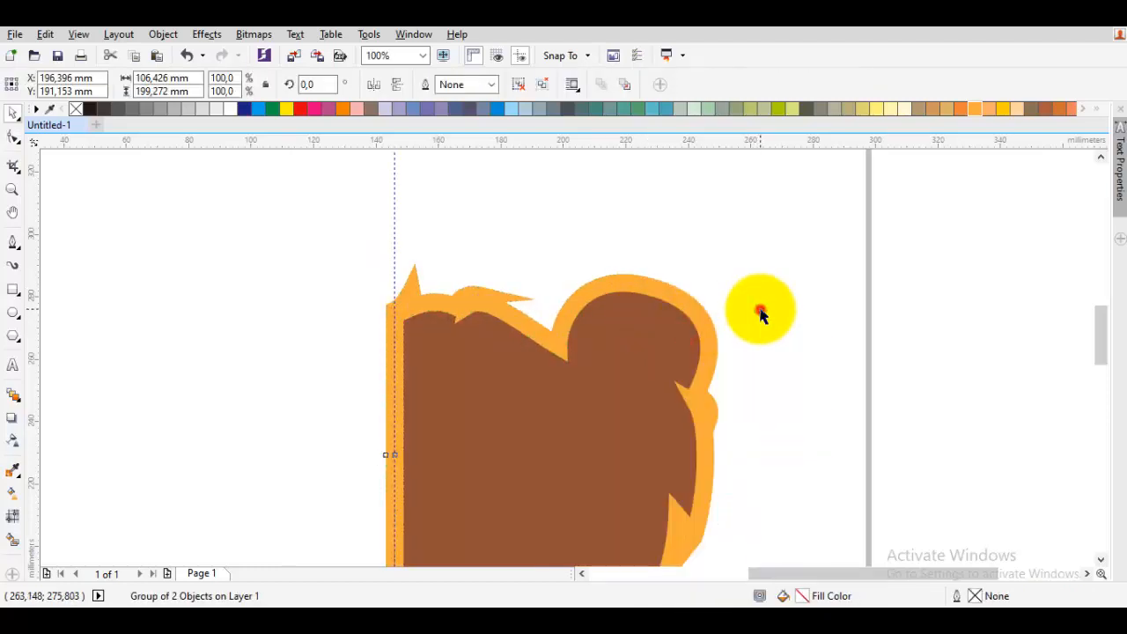
- Send the silhouette group to the back of the layer behind the bear details
left_click(761, 315)
right_click(642, 341)
mouse_move(691, 442)
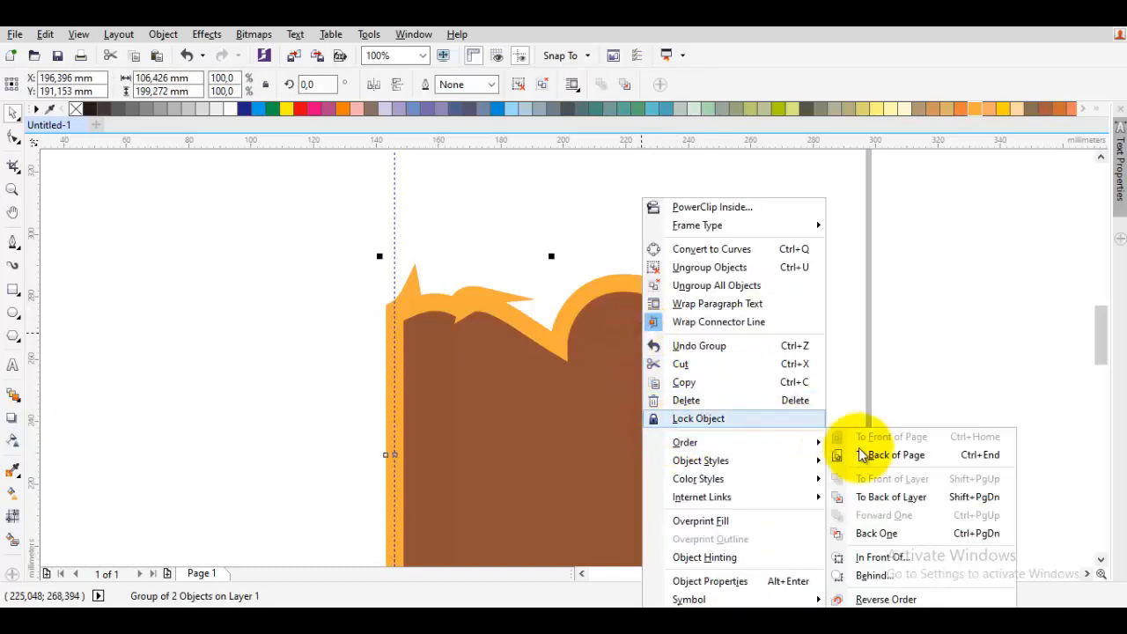
left_click(893, 496)
left_click(905, 473)
scroll(836, 491, "down", 1)
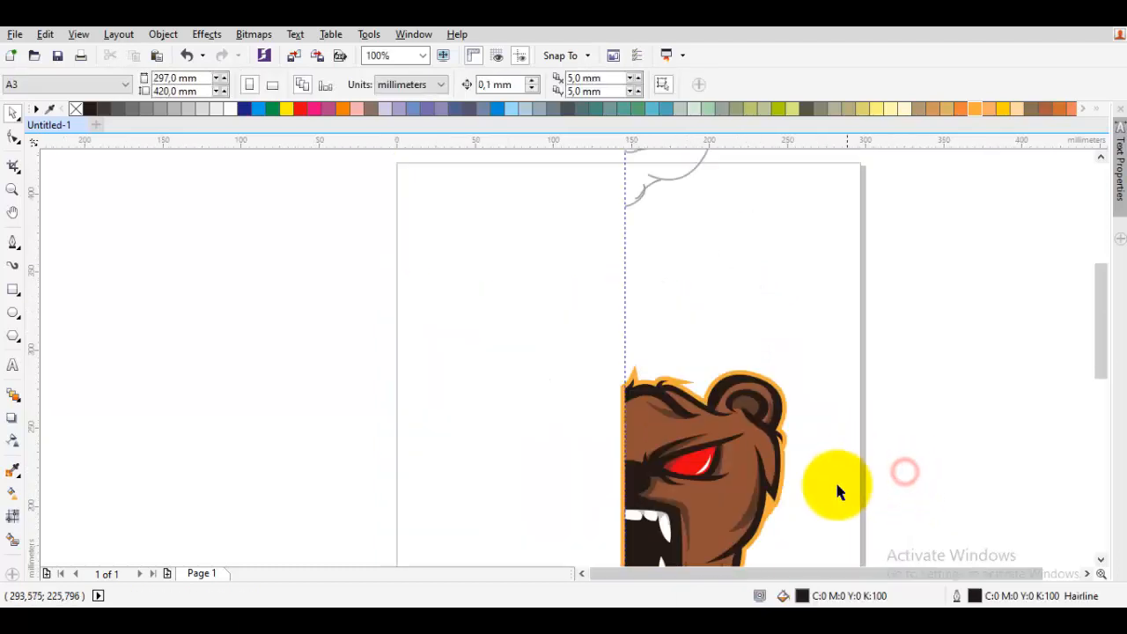
left_click_drag(837, 485, 833, 287)
scroll(834, 308, "down", 1)
left_click_drag(836, 329, 836, 336)
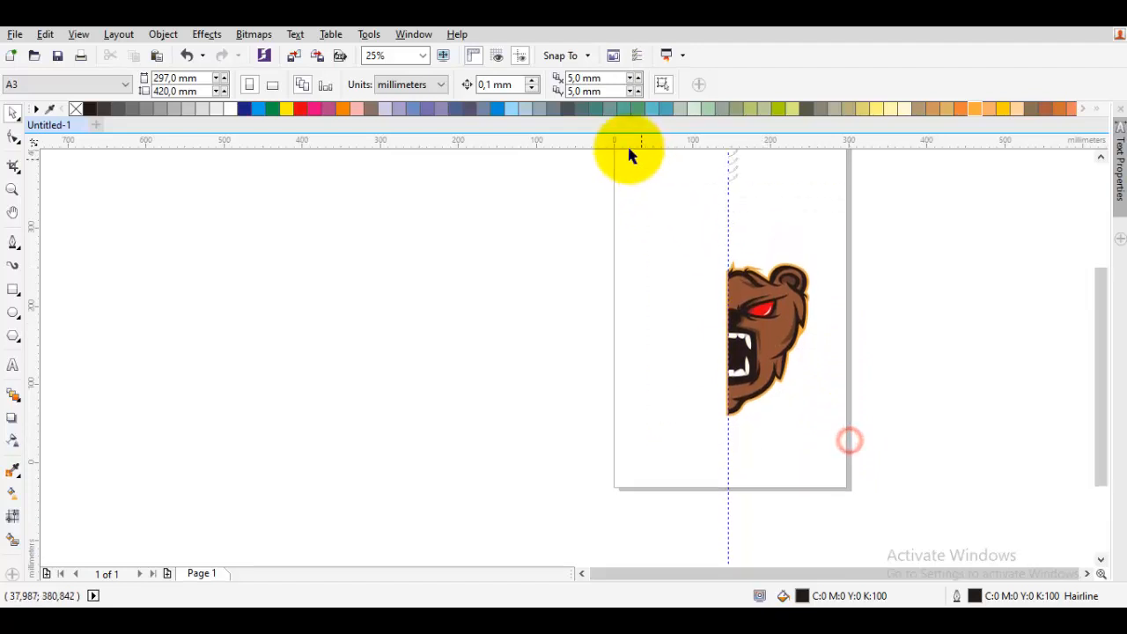
left_click_drag(629, 150, 814, 436)
right_click(768, 324)
left_click(825, 327)
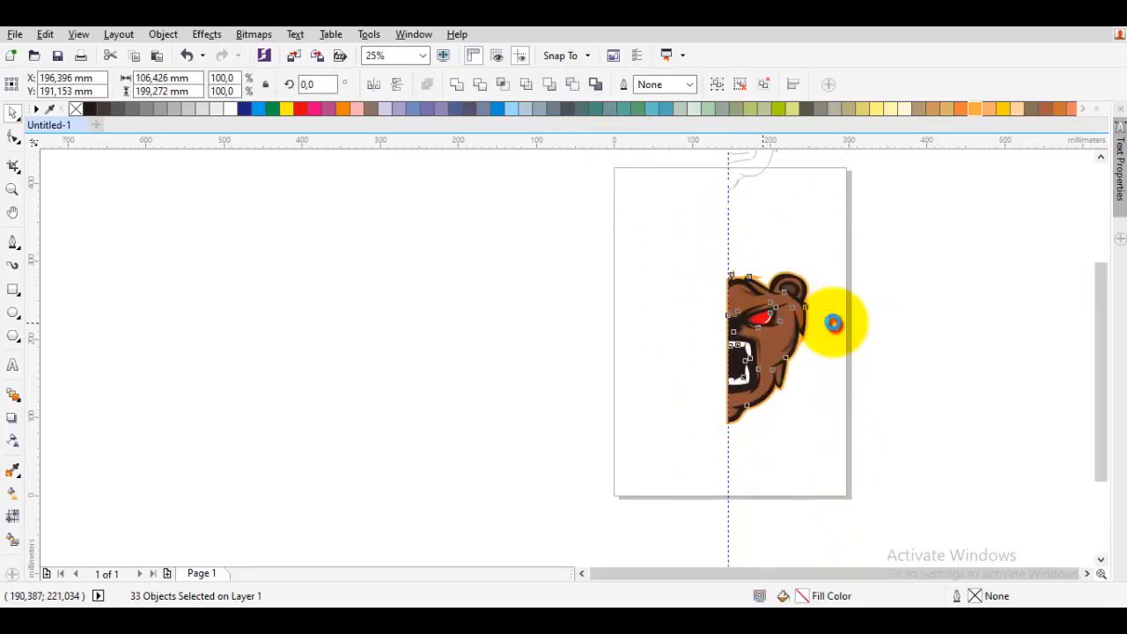
scroll(831, 322, "up", 1)
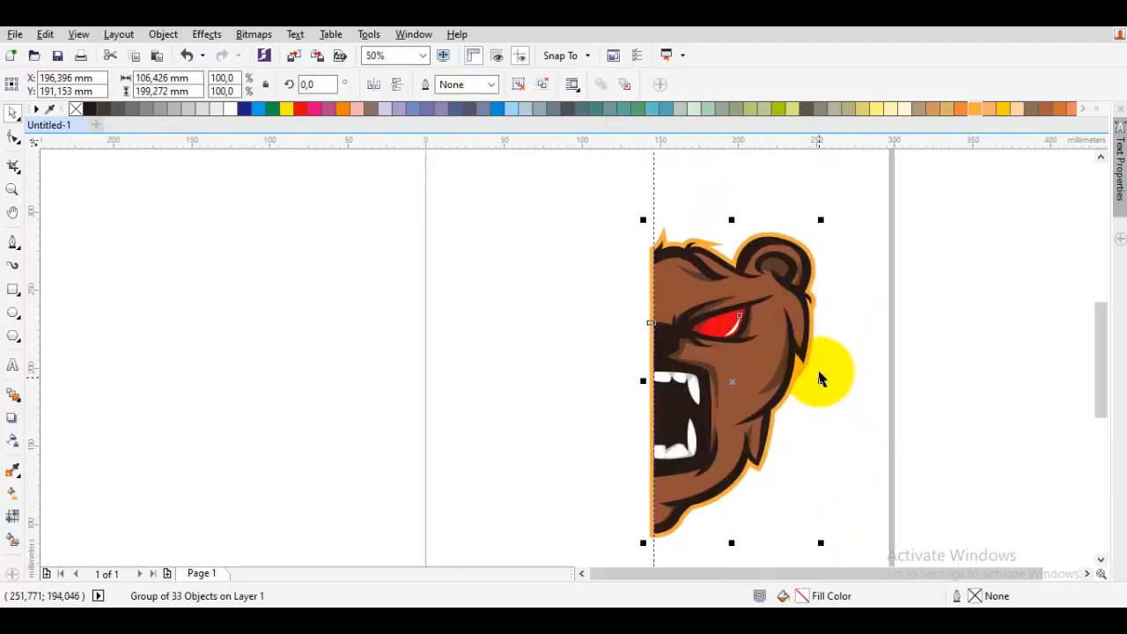
scroll(825, 338, "up", 1)
key("ctrl+u")
- Bring the silhouette group to the front of the layer
scroll(802, 380, "up", 1)
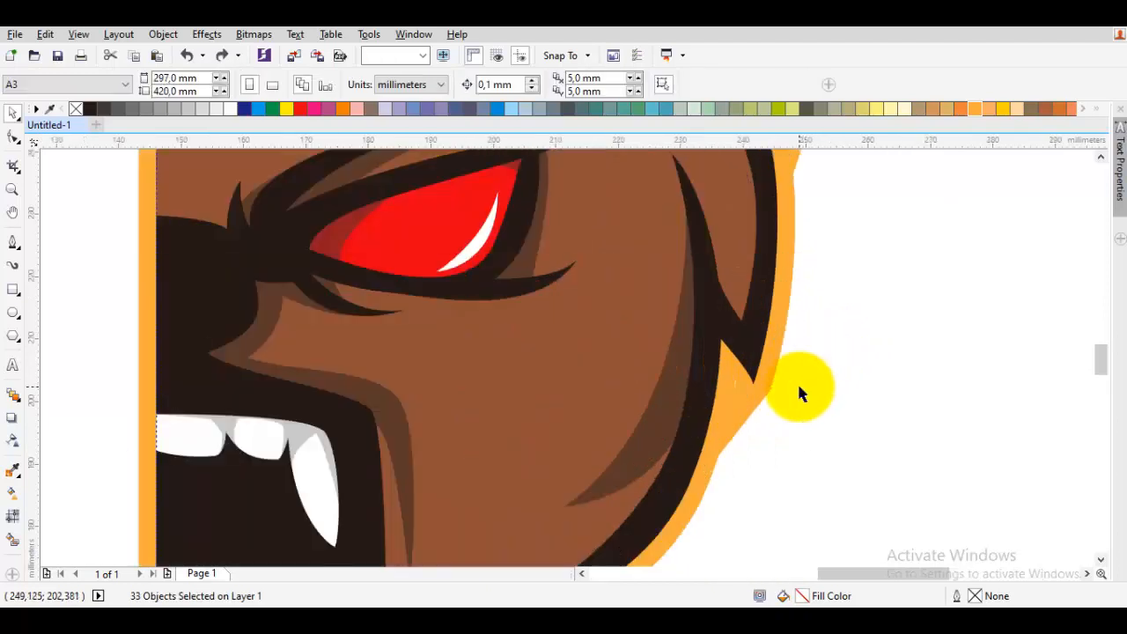
left_click(799, 386)
scroll(754, 386, "up", 1)
left_click(736, 388)
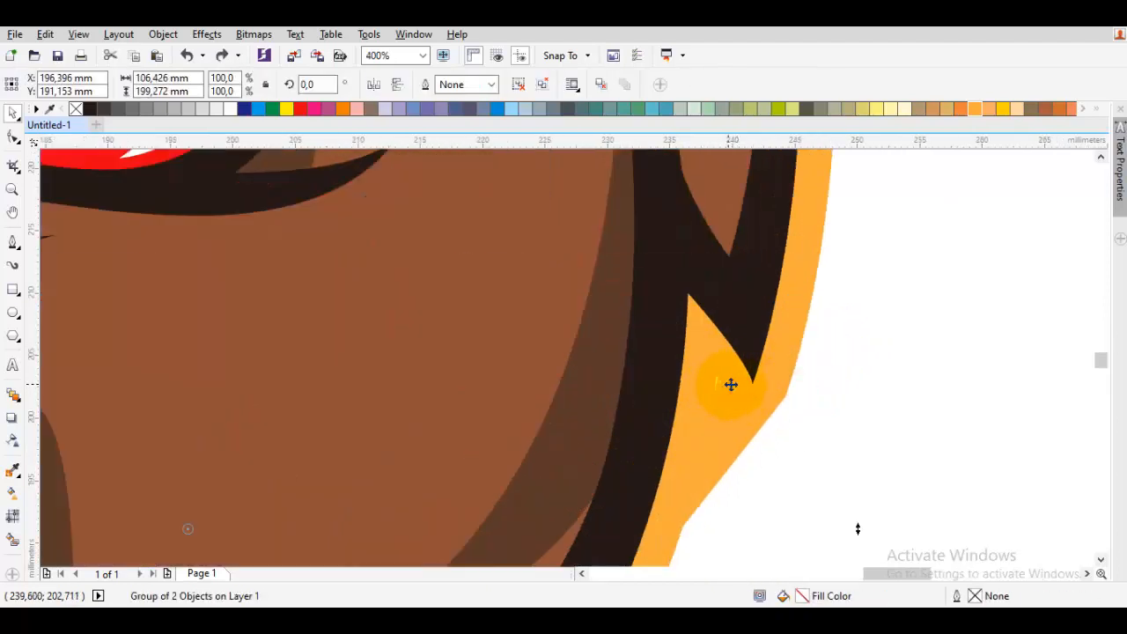
scroll(730, 385, "down", 1)
key("shift+Page_Up")
- Delete a stray node in the orange outline near the cheek and adjust the neighbouring node with the Shape tool
left_click(827, 386)
left_click(718, 392)
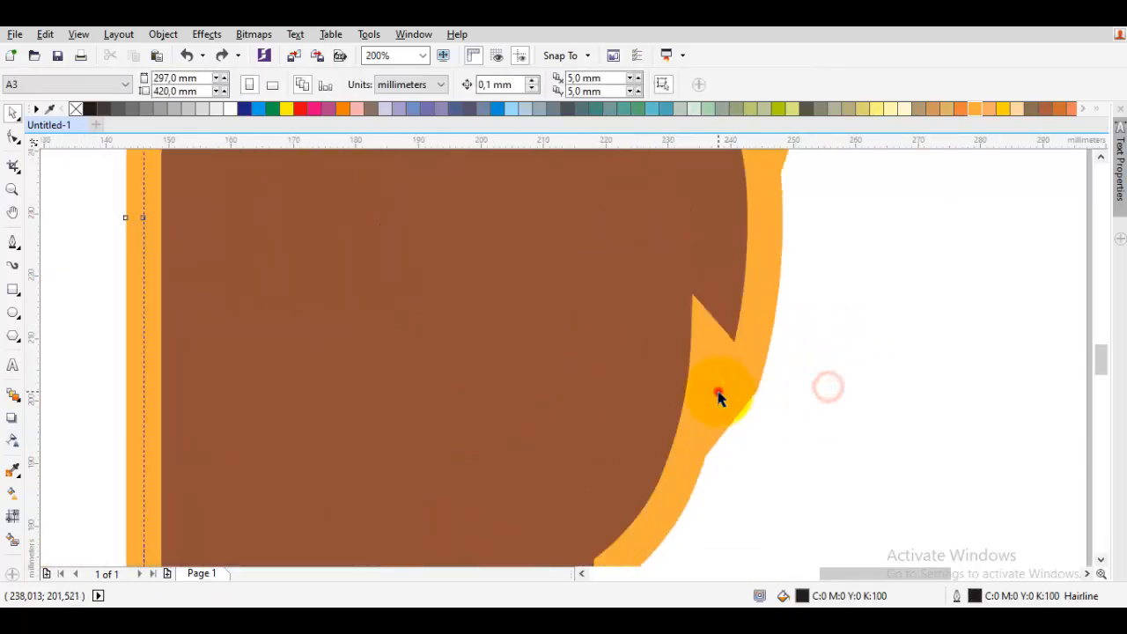
scroll(720, 393, "up", 1)
left_click(860, 395)
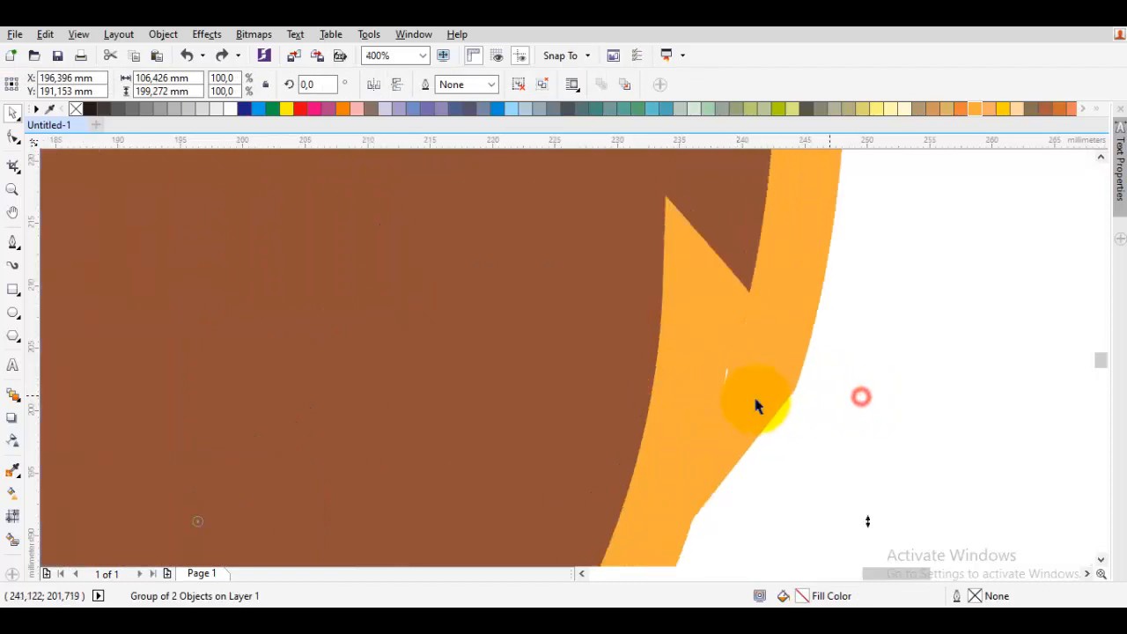
key("F10")
left_click(745, 400)
left_click(727, 387)
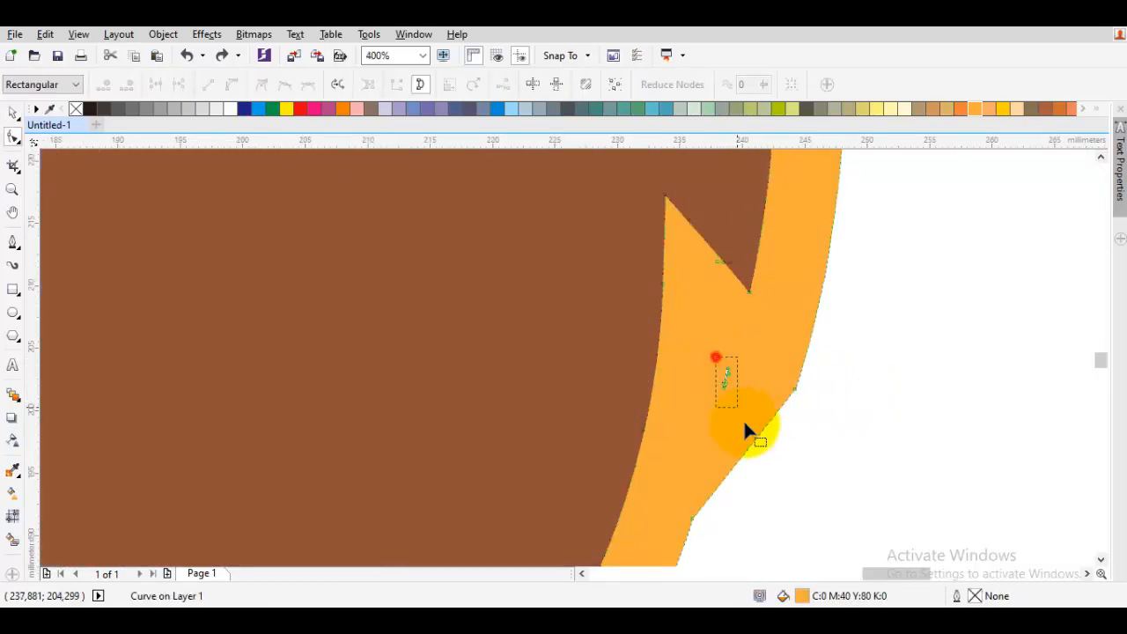
key("Delete")
left_click_drag(748, 379, 751, 339)
scroll(736, 344, "down", 2)
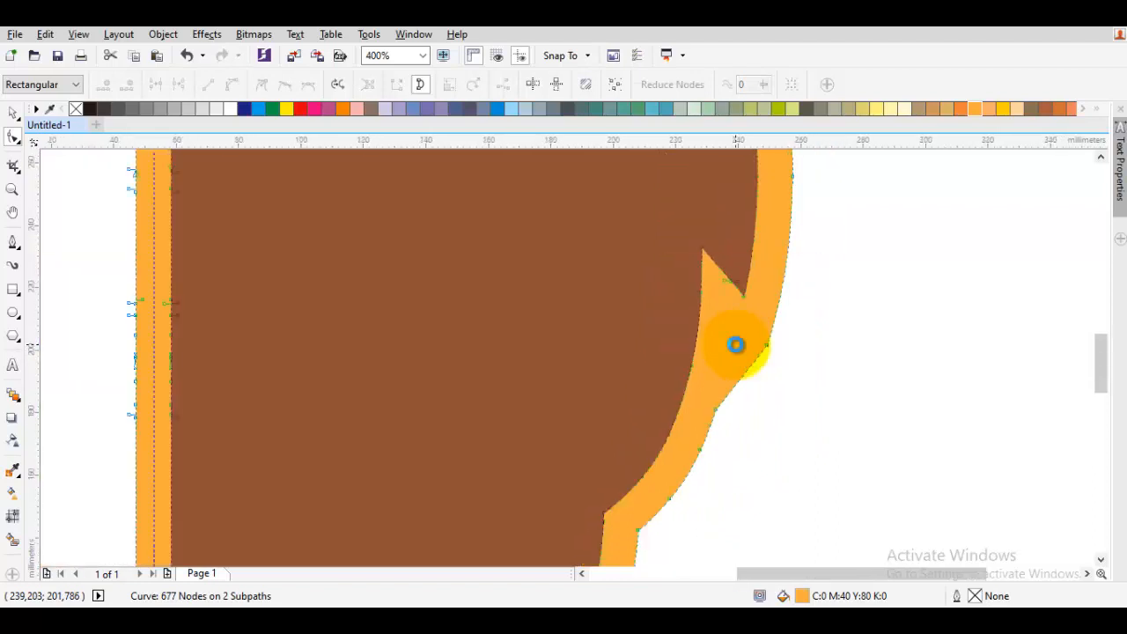
key("space")
left_click(736, 345)
left_click(698, 340, "shift")
left_click_drag(678, 326, 865, 336)
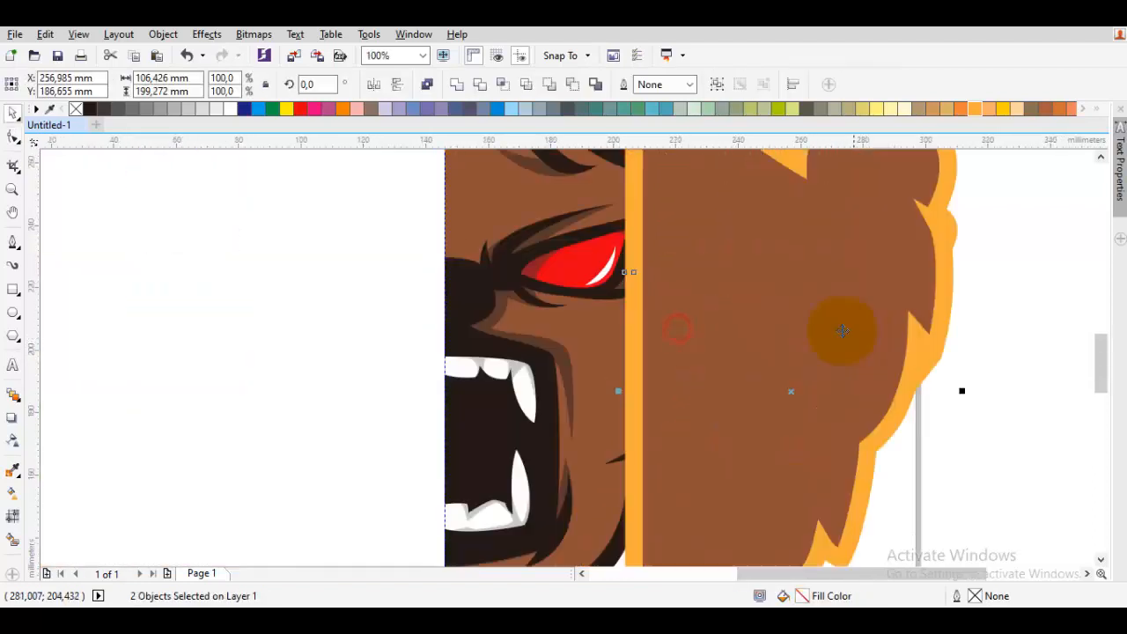
key("ctrl+z")
- Group the two silhouette objects and send the group to the back of the layer
right_click(657, 306)
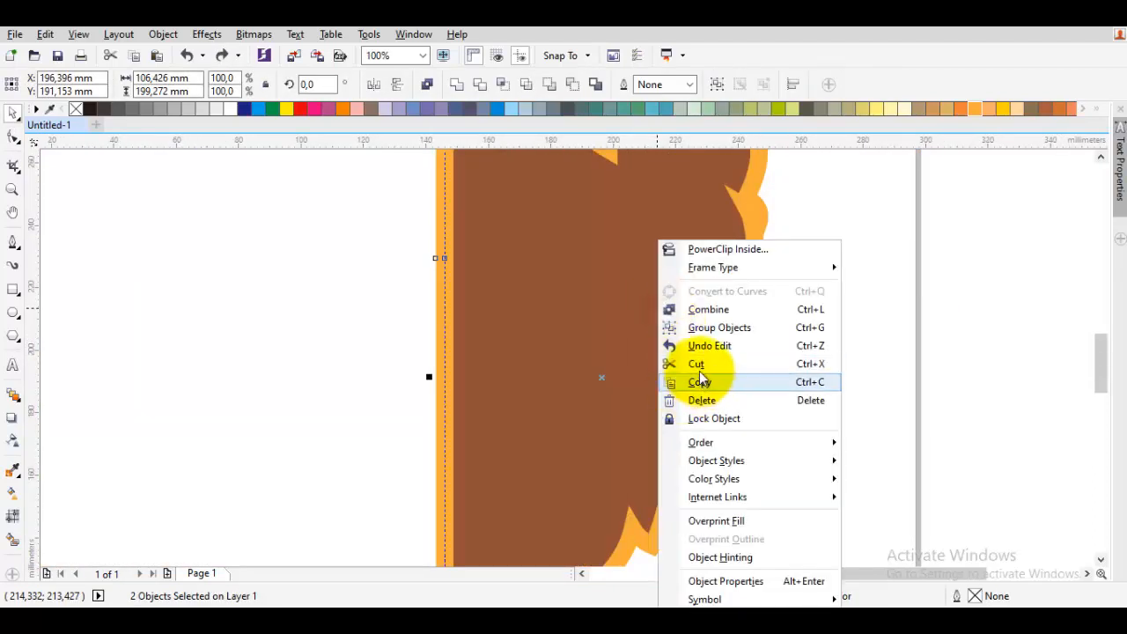
left_click(700, 327)
right_click(676, 305)
mouse_move(810, 443)
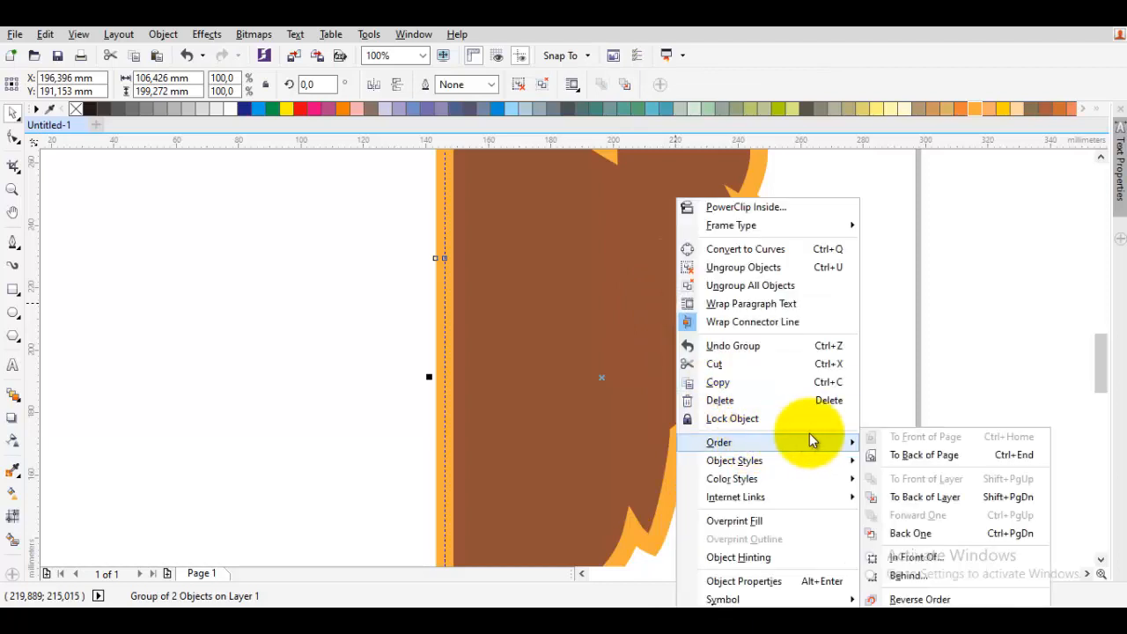
left_click(919, 499)
- Draw a closed Bezier shape over the orange spike beside the cheek
left_click(749, 374)
scroll(749, 374, "up", 3)
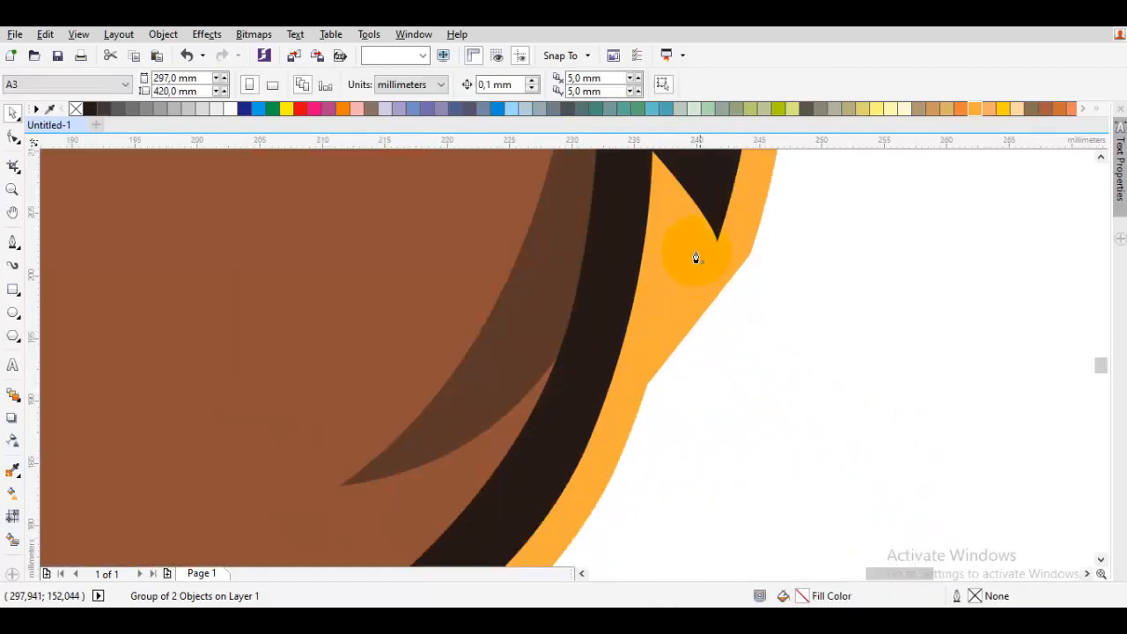
left_click(760, 388)
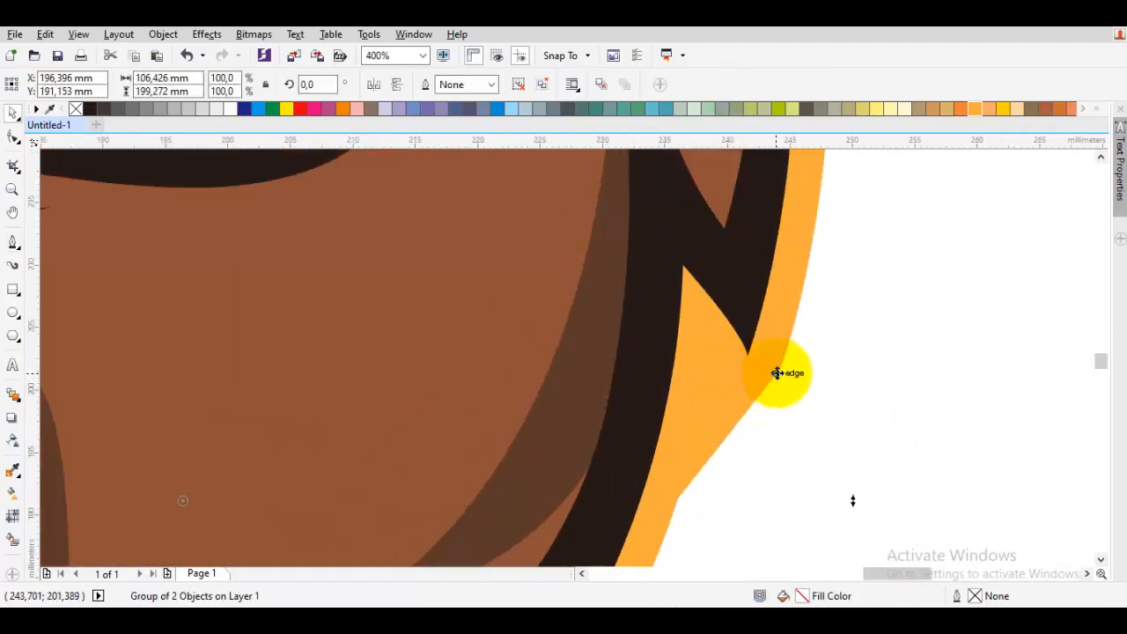
key("Escape")
key("p")
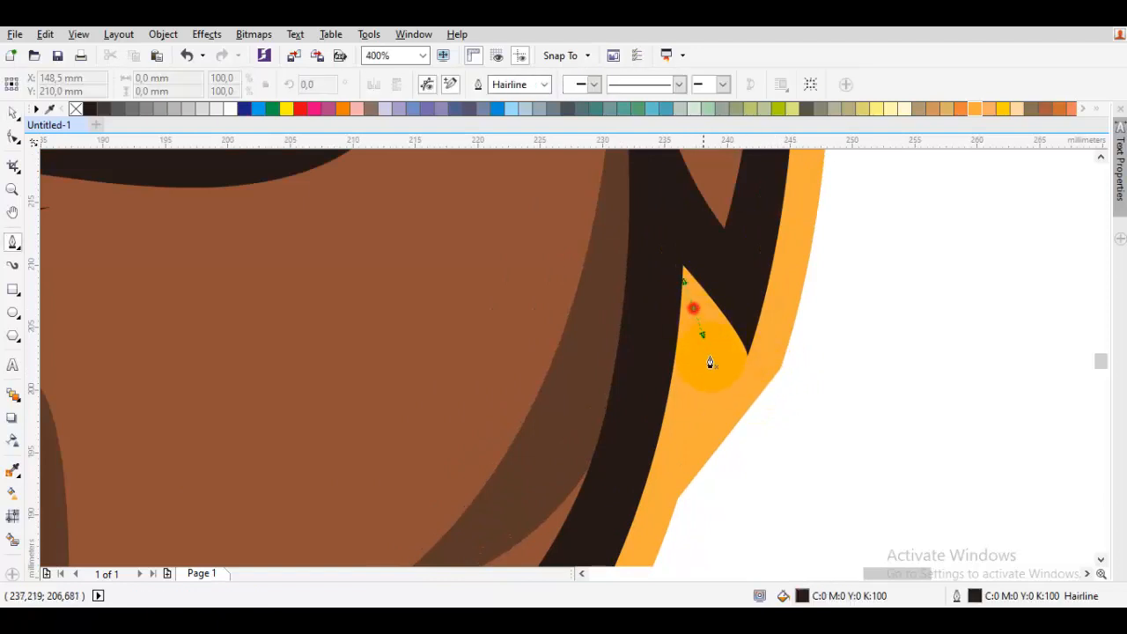
left_click_drag(709, 362, 724, 393)
left_click(763, 398)
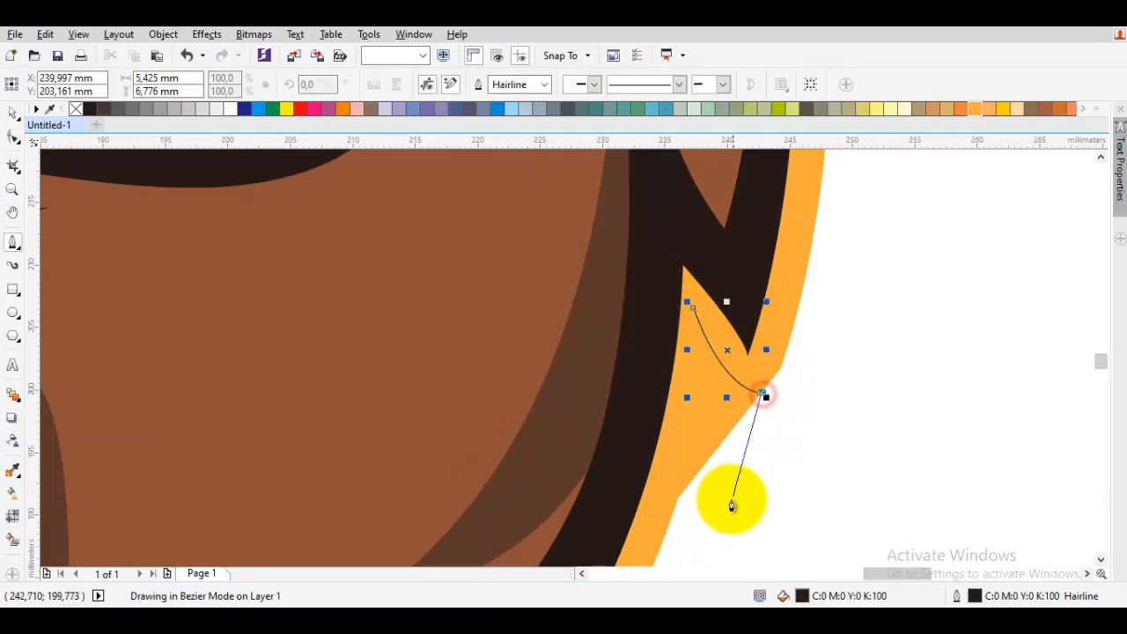
left_click(776, 542)
left_click(678, 501)
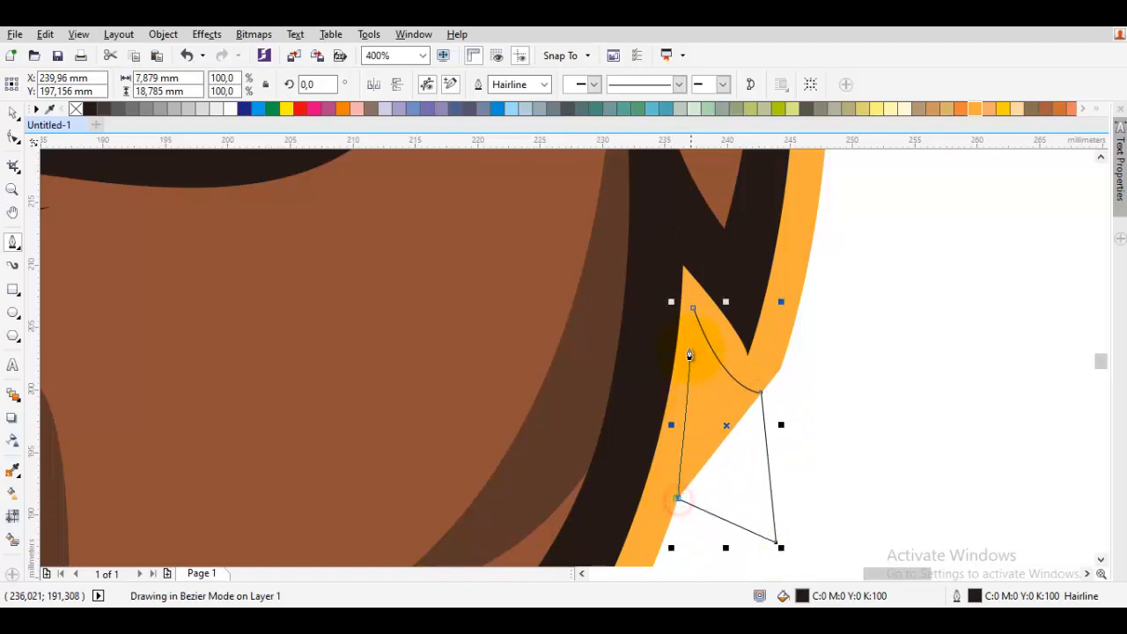
left_click_drag(692, 314, 715, 440)
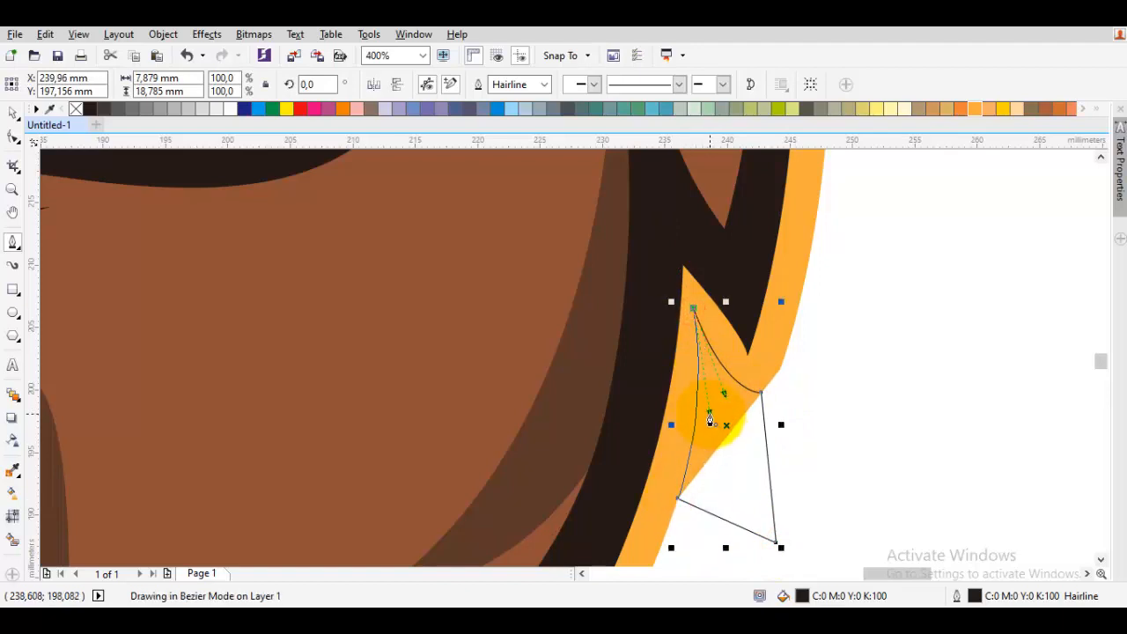
key("space")
- Trim the orange outline with the drawn shape using Back Minus Front
left_click(772, 368, "shift")
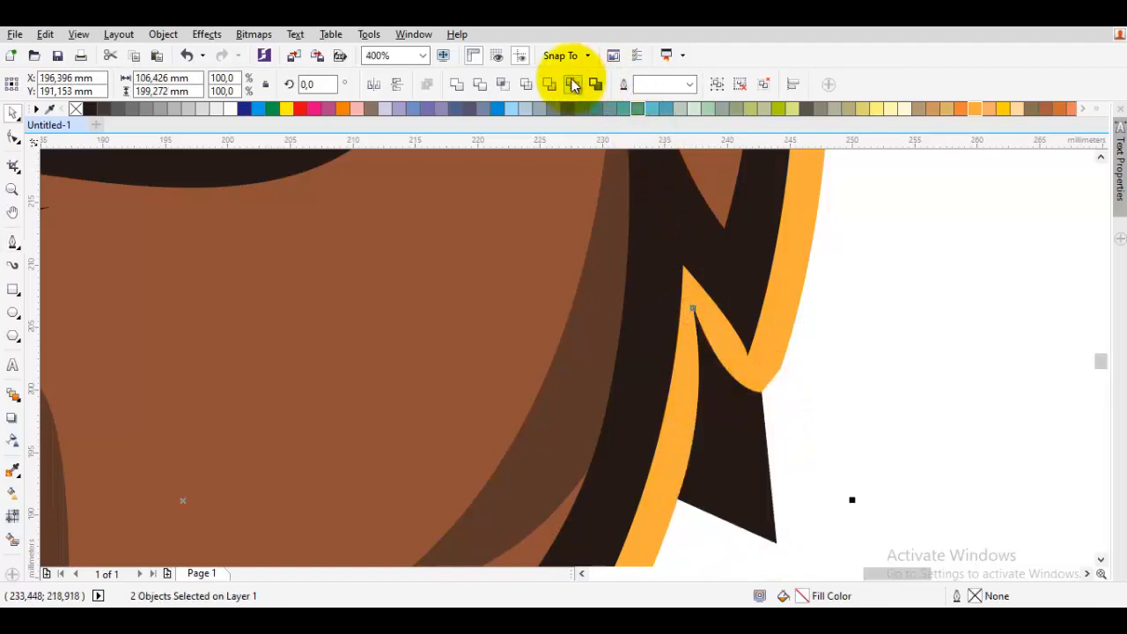
left_click(571, 84)
left_click(794, 356)
right_click(775, 360)
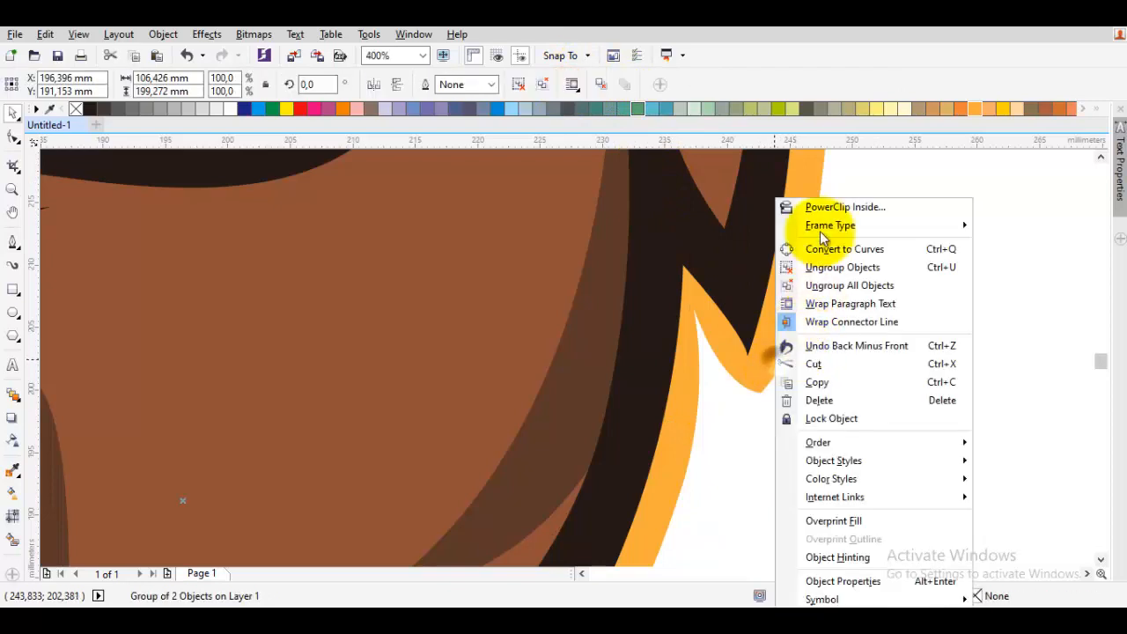
- Ungroup the silhouette group so the orange outline can be edited on its own
left_click(853, 285)
left_click(798, 371)
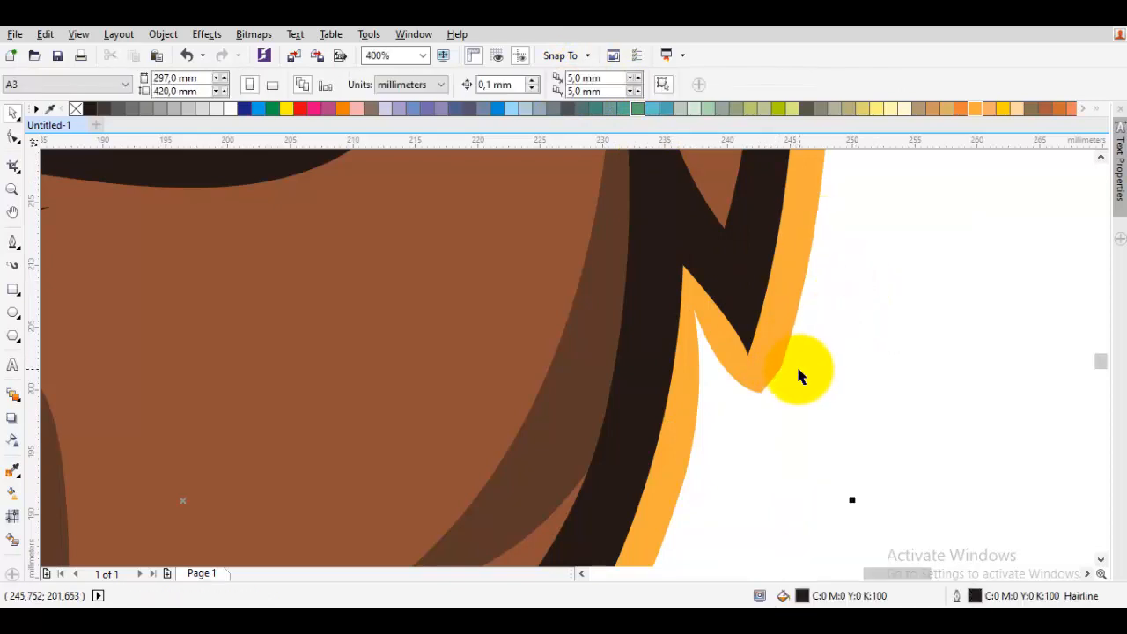
left_click(776, 332)
right_click(777, 332)
left_click(814, 265)
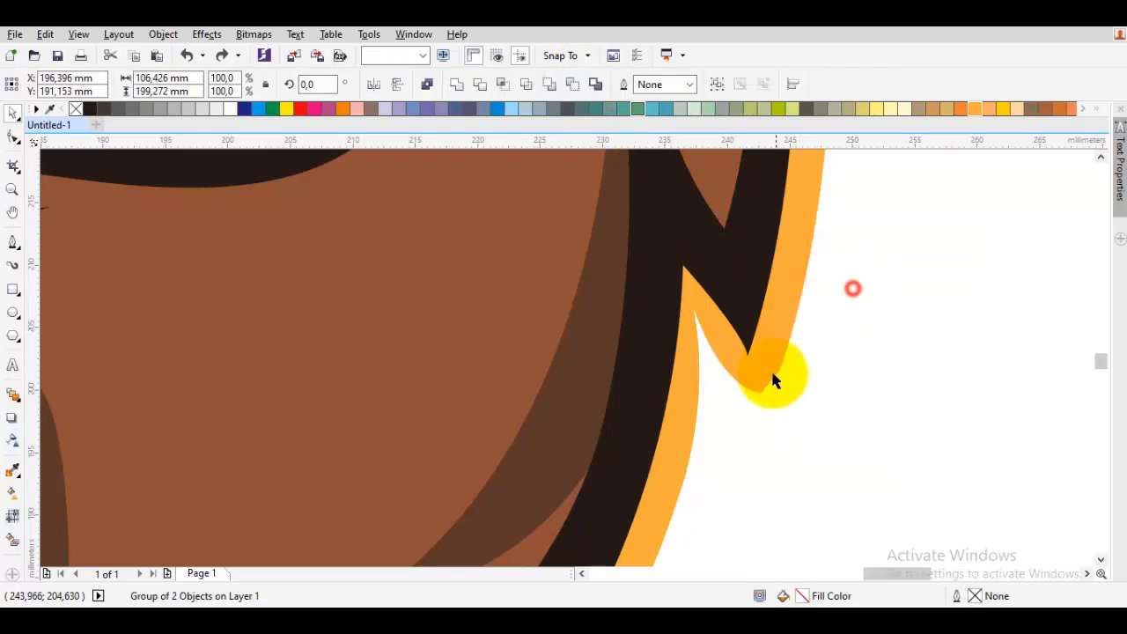
- Switch to the Shape tool on the orange outline and convert the segment at the notch's bottom node to a curve
left_click(773, 377)
key("F10")
left_click(771, 375)
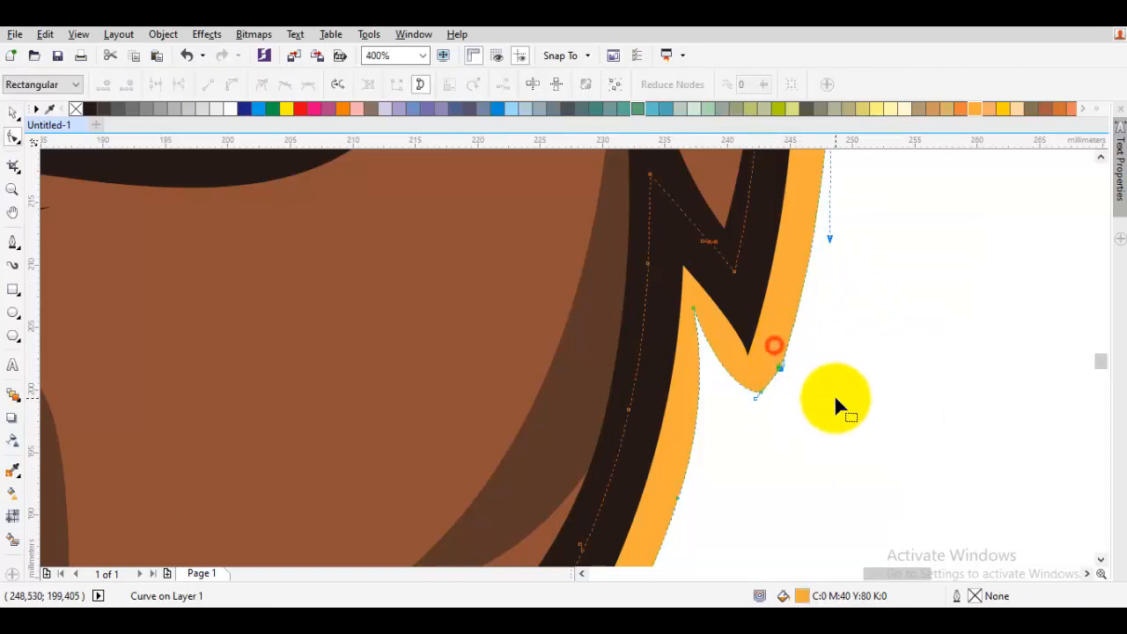
left_click(757, 398)
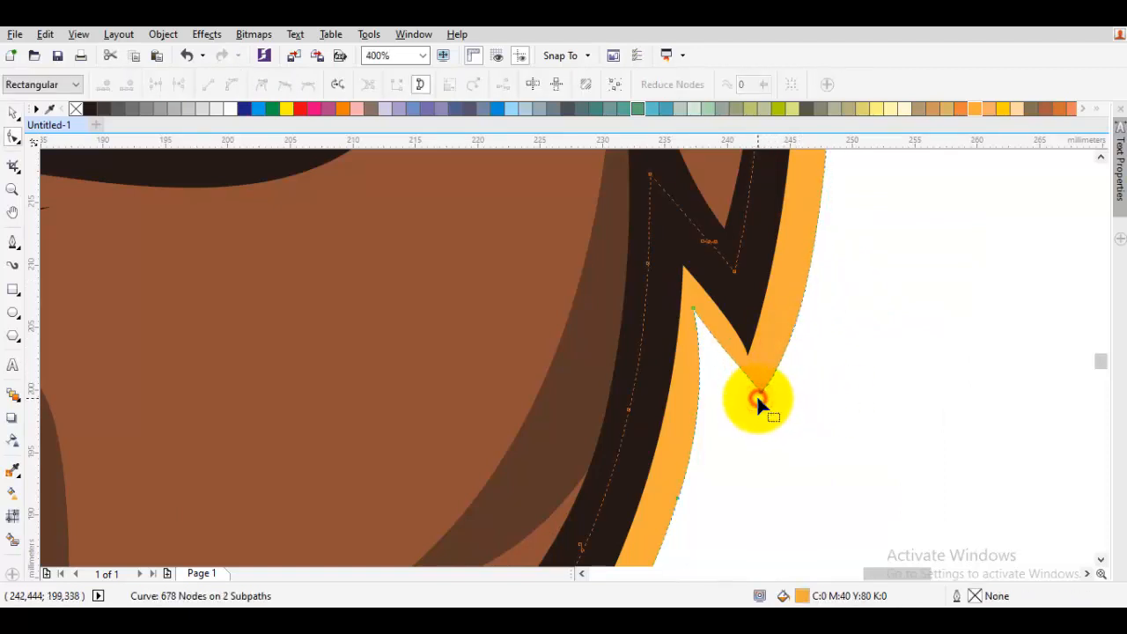
left_click(757, 396)
right_click(781, 305)
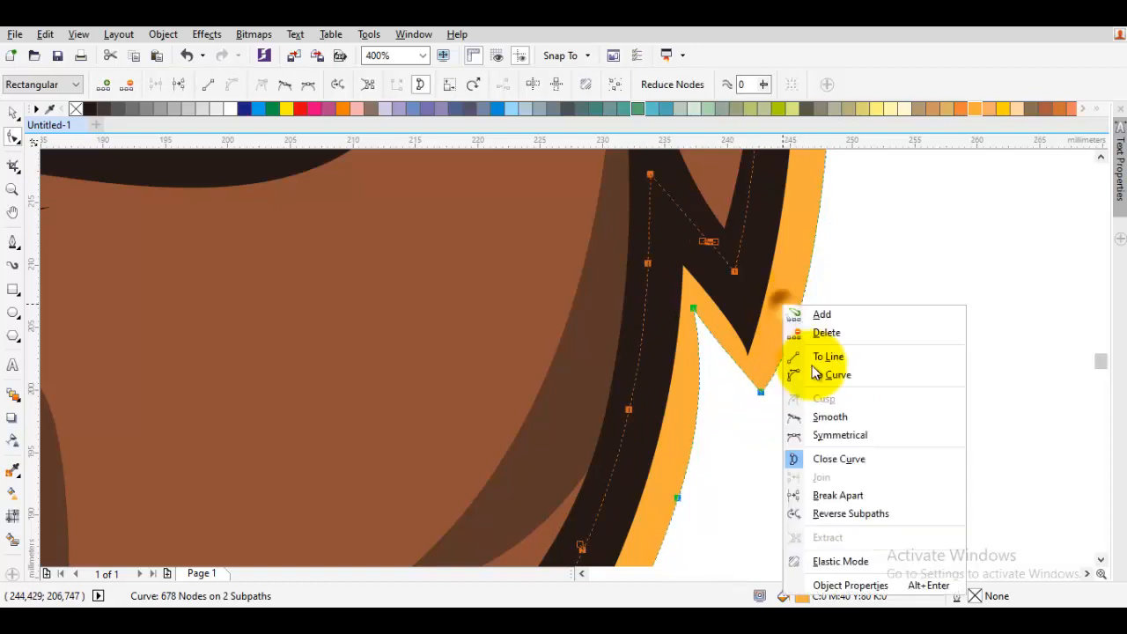
left_click(830, 375)
- Drag the control handles of the notch segment to round the inner corner of the orange outline beside the cheek
scroll(782, 370, "up", 1)
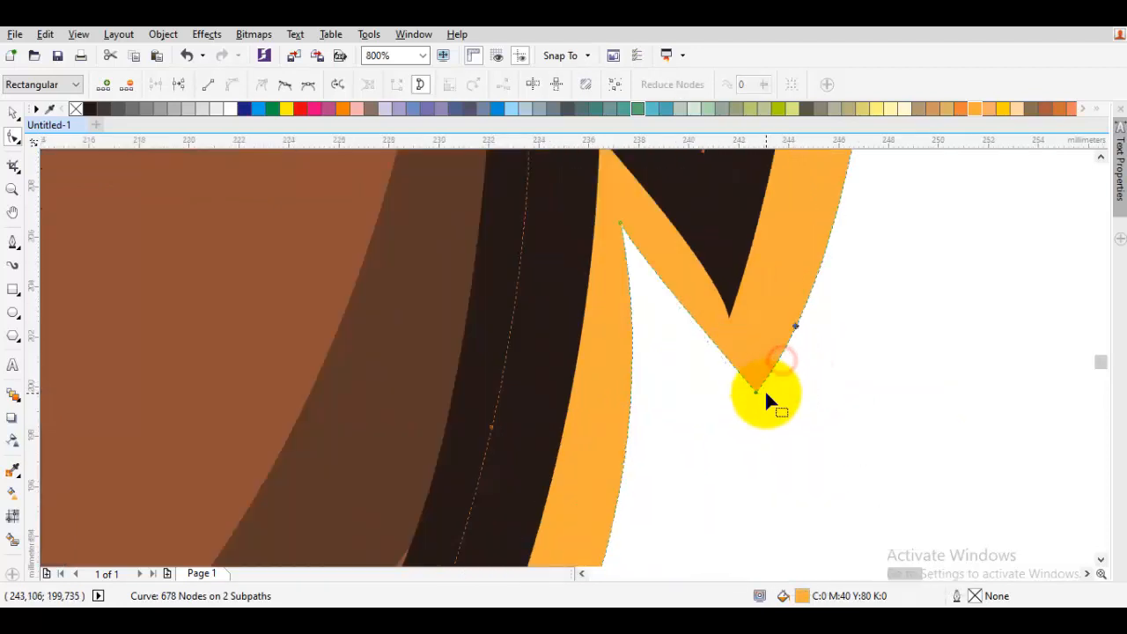
left_click_drag(757, 390, 721, 377)
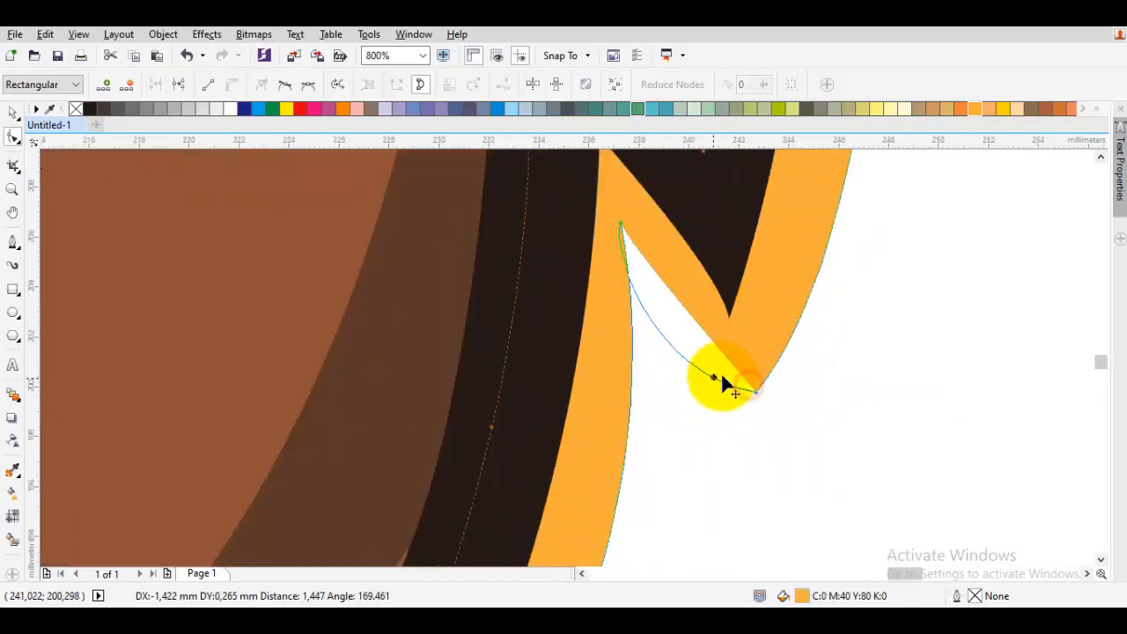
left_click_drag(621, 228, 646, 290)
key("ctrl+z")
left_click(623, 225)
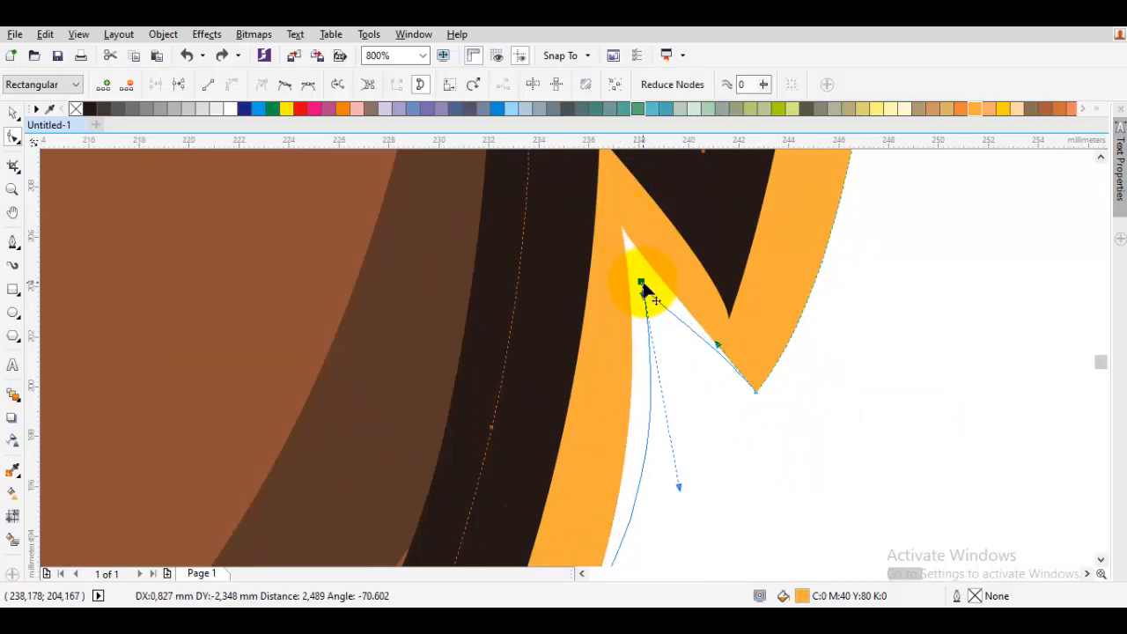
left_click_drag(672, 488, 713, 385)
scroll(713, 385, "down", 3)
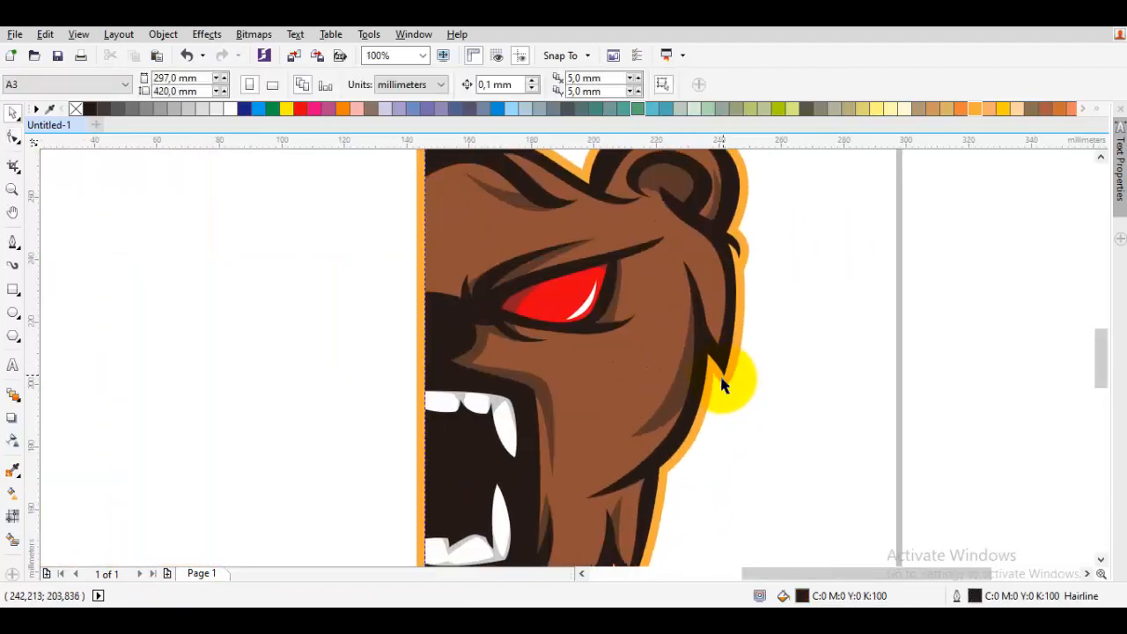
- Select the brown face shape together with the orange outline and group them
left_click(634, 353)
key("F10")
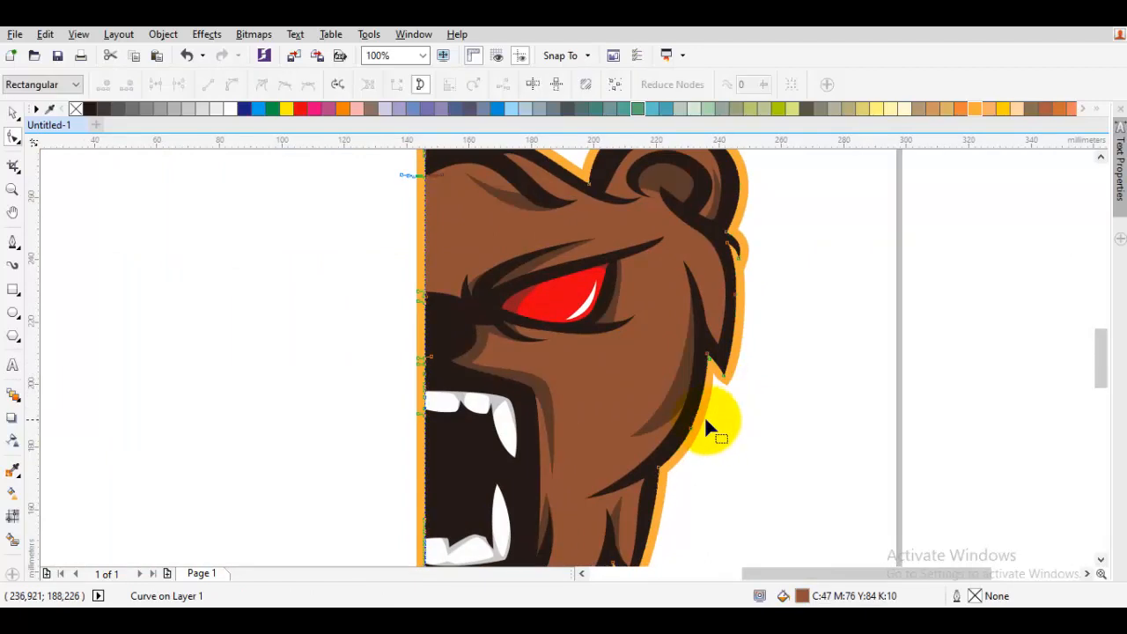
key("space")
left_click_drag(583, 415, 740, 407)
scroll(723, 385, "up", 2)
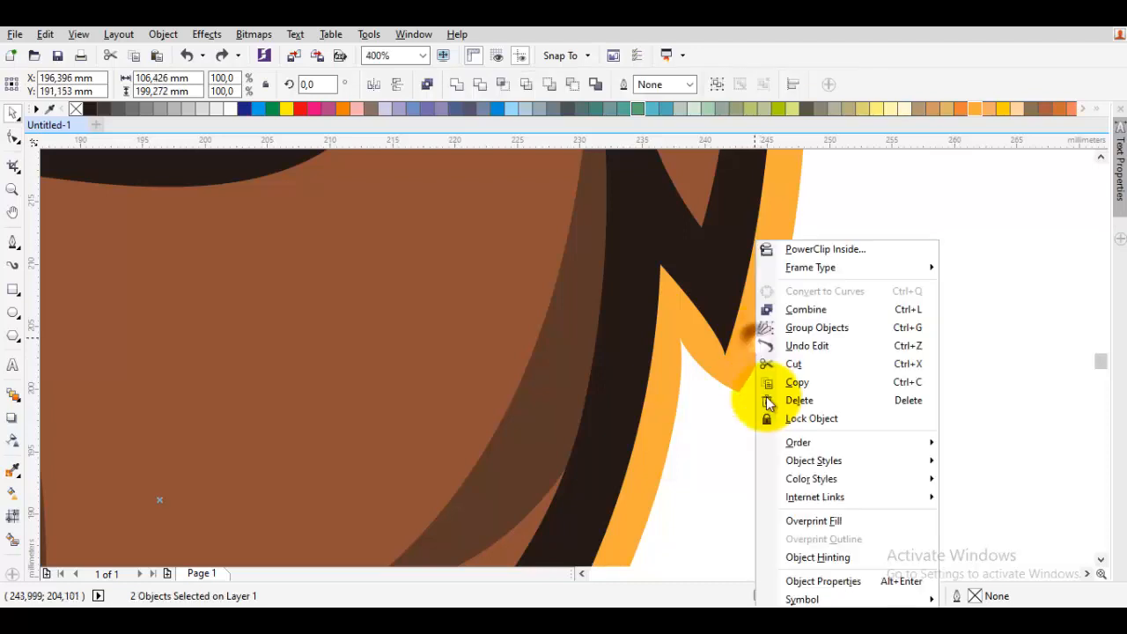
right_click(754, 338)
left_click(800, 332)
scroll(801, 344, "down", 3)
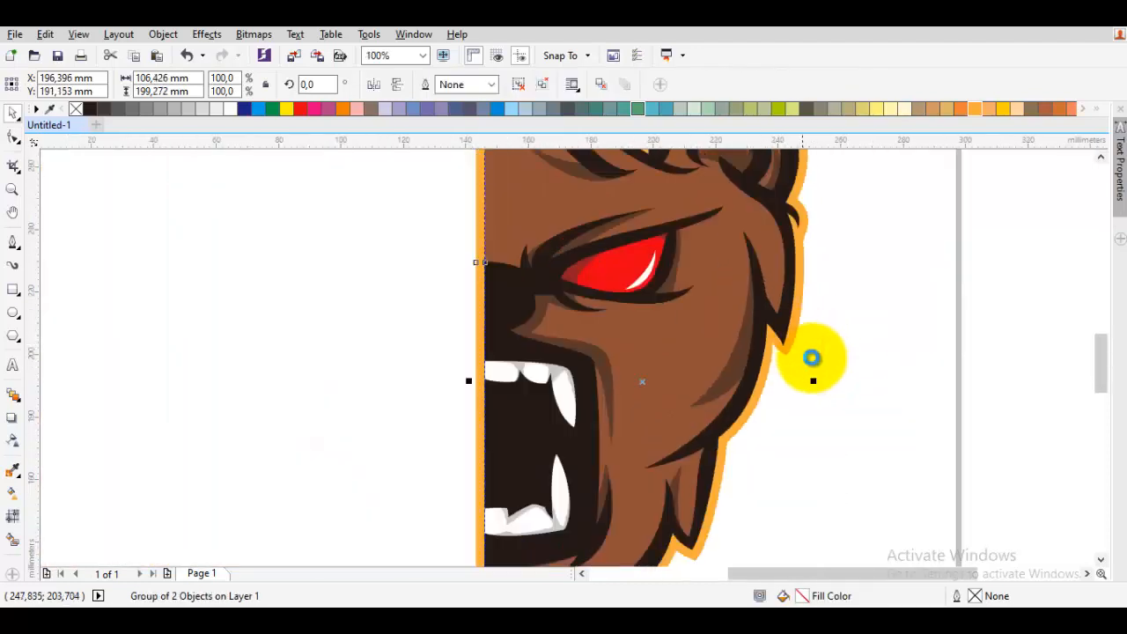
key("Escape")
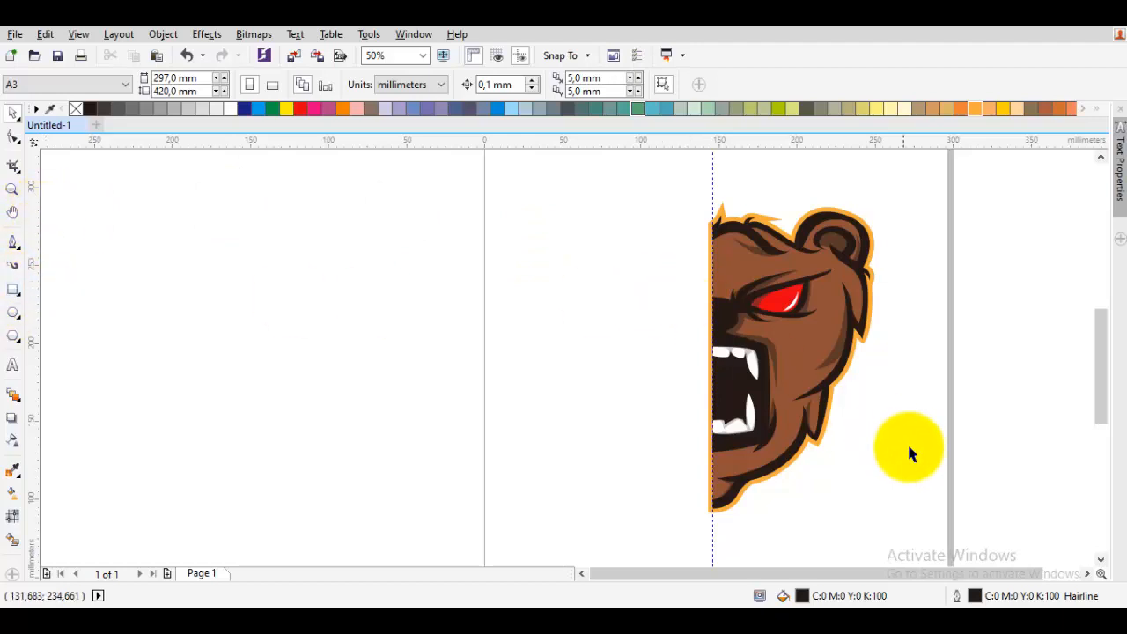
- Draw a rectangle over the orange strip along the center line and trim the grouped outline with it
left_click(13, 288)
left_click_drag(711, 184, 597, 534)
scroll(799, 452, "up", 2)
key("space")
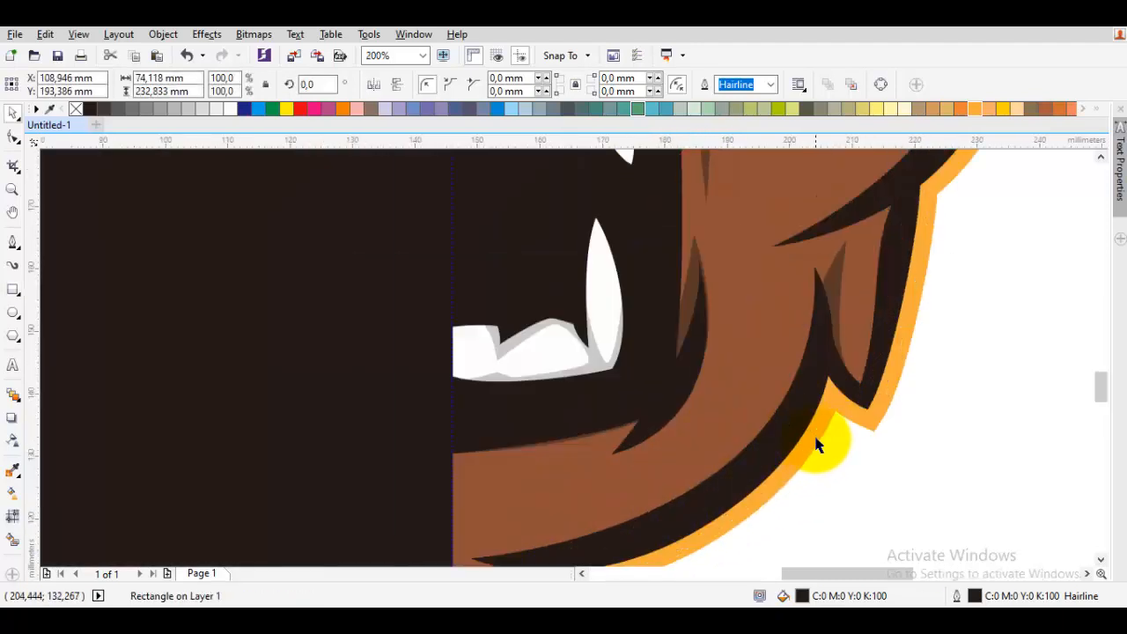
left_click(815, 438, "shift")
left_click(574, 86)
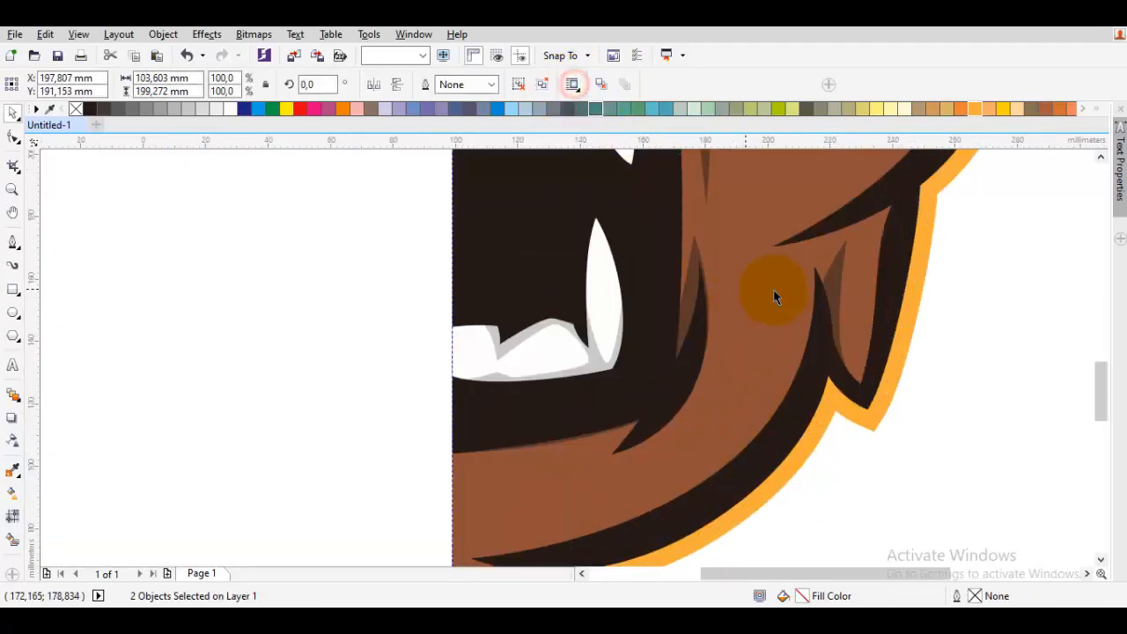
- Select all the half-face objects and mirror a copy across the center line to complete the bear face
scroll(771, 290, "down", 3)
left_click(882, 341)
left_click_drag(877, 393, 610, 187)
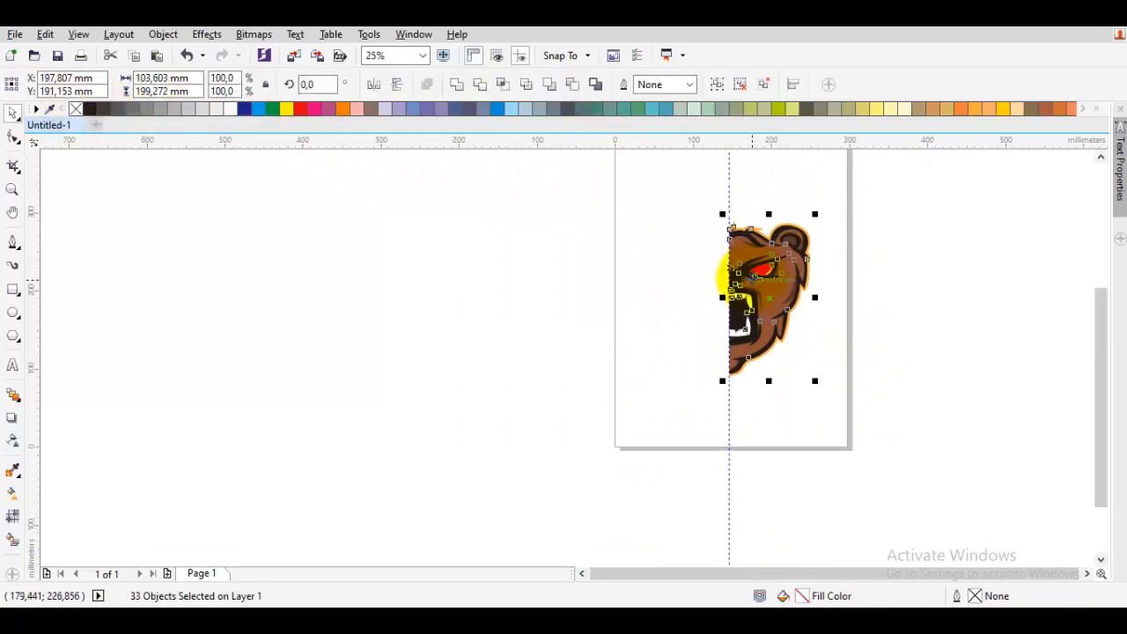
scroll(747, 264, "up", 1)
left_click_drag(873, 318, 742, 259)
right_click(723, 318)
scroll(704, 199, "up", 2)
scroll(742, 259, "down", 1)
scroll(748, 263, "down", 1)
left_click(973, 341)
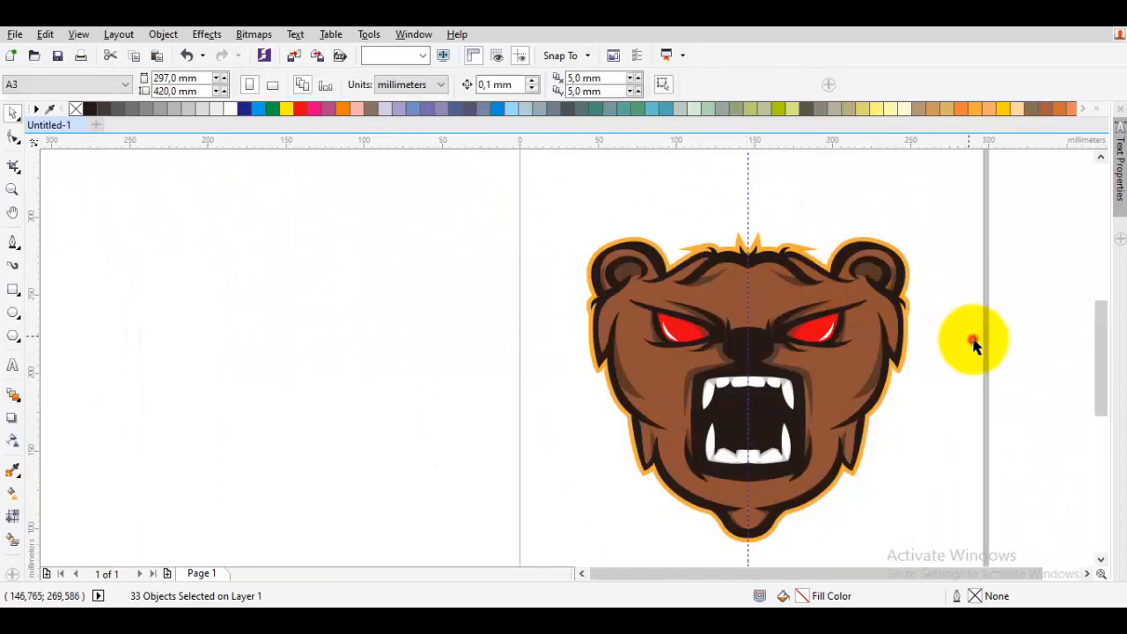
- Move the traced reference sketch group up above the page, away from the finished bear
left_click_drag(928, 318, 694, 262)
scroll(888, 326, "down", 1)
left_click_drag(696, 209, 700, 289)
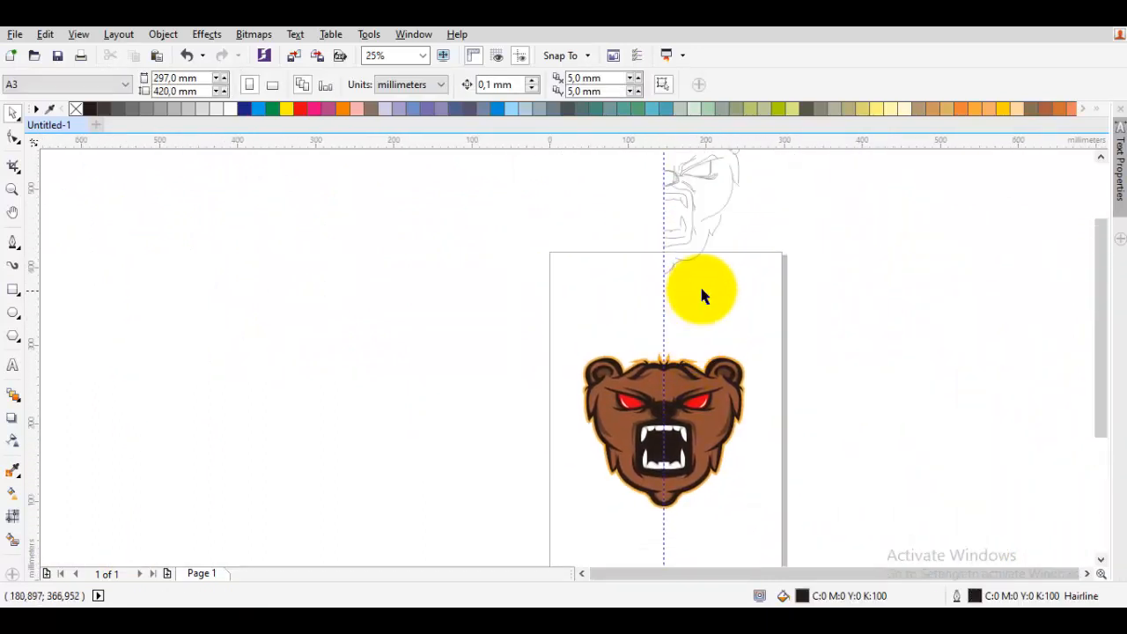
scroll(738, 297, "down", 1)
left_click_drag(763, 305, 557, 153)
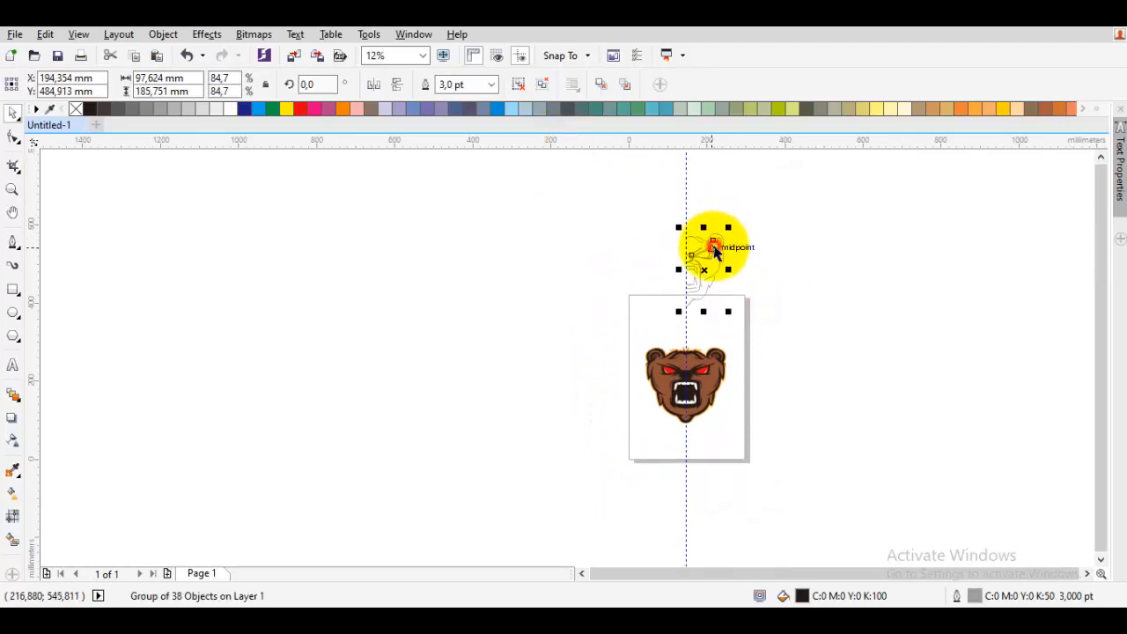
left_click_drag(714, 248, 715, 182)
- Select all parts of the finished bear face and group them together
left_click(795, 408)
left_click_drag(777, 450, 591, 284)
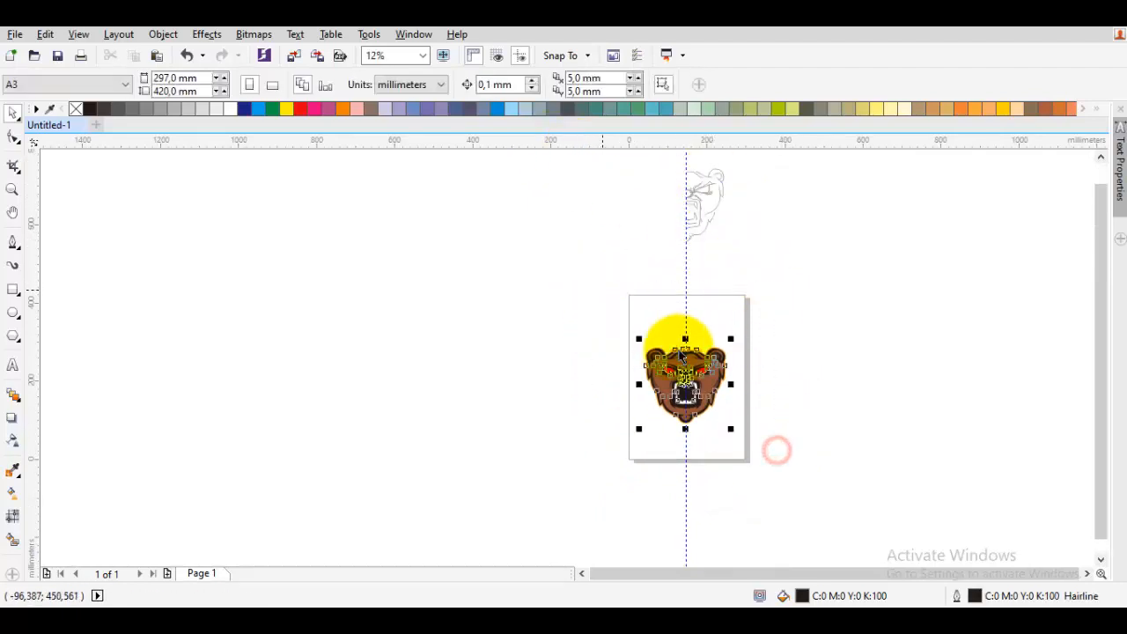
right_click(715, 377)
left_click(736, 326)
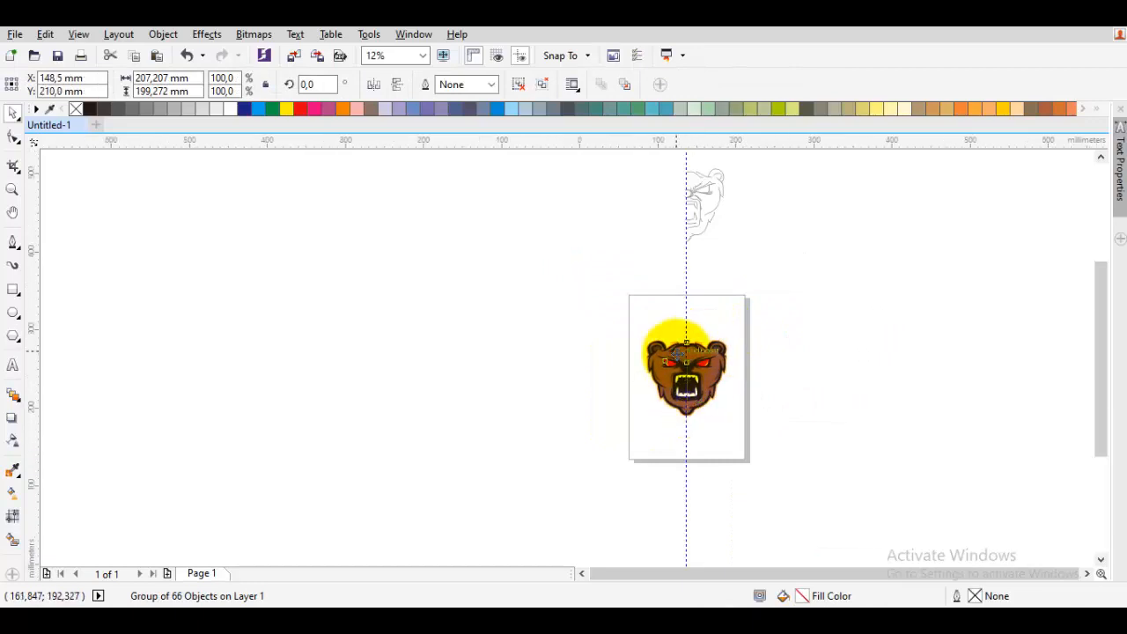
scroll(695, 317, "up", 5)
scroll(731, 280, "up", 3)
scroll(767, 272, "down", 5)
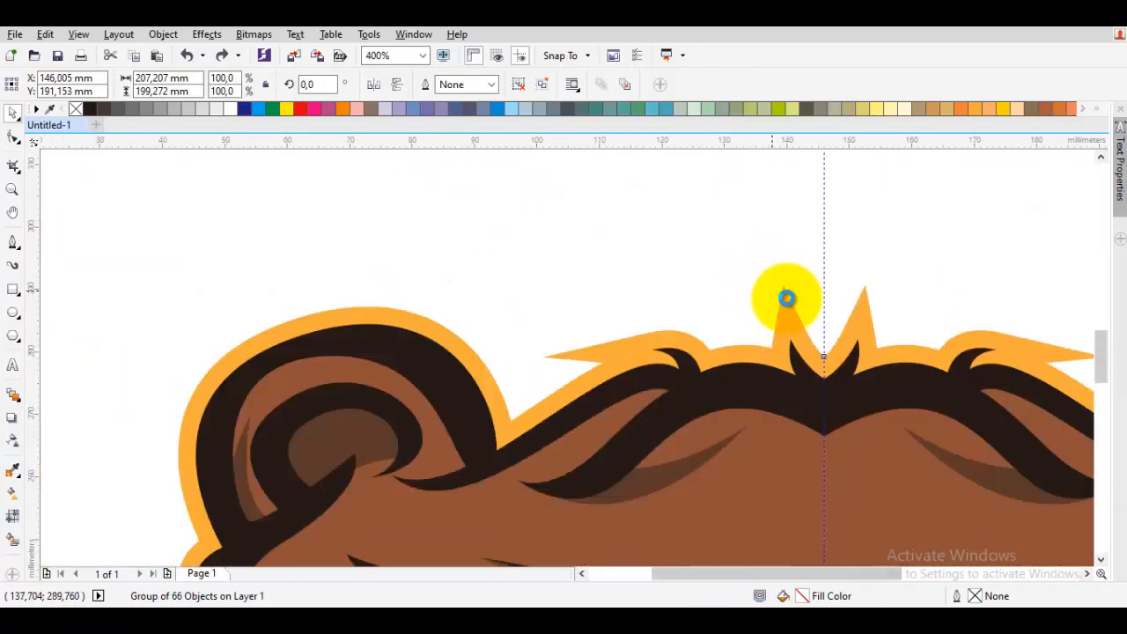
left_click(965, 261)
scroll(966, 261, "down", 1)
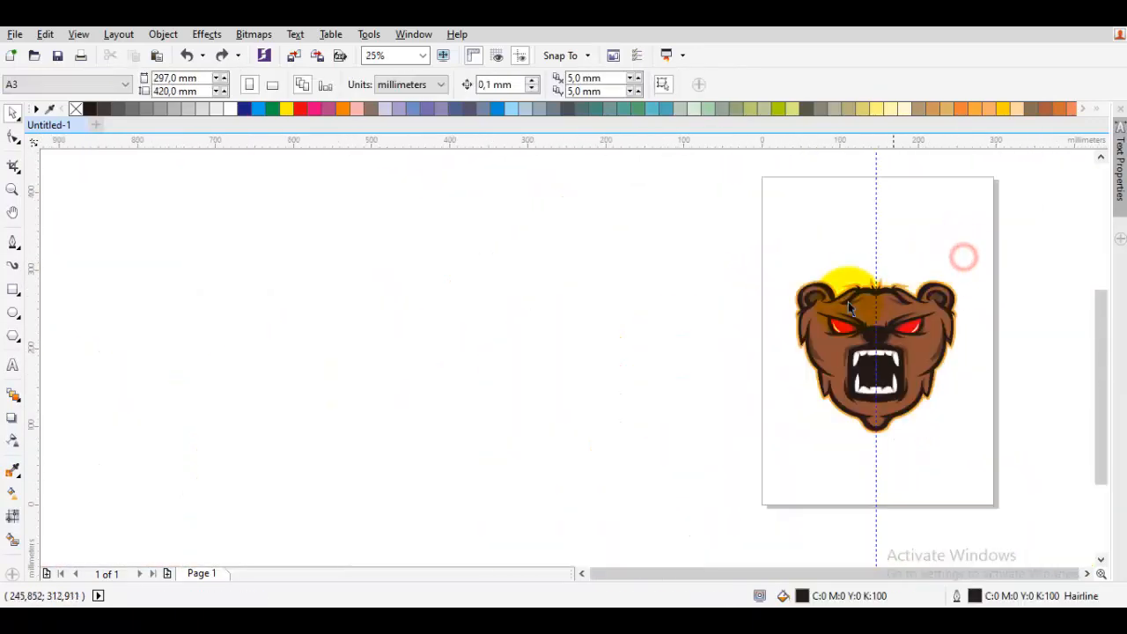
- Create a rectangle covering the whole page as a background
double_click(13, 289)
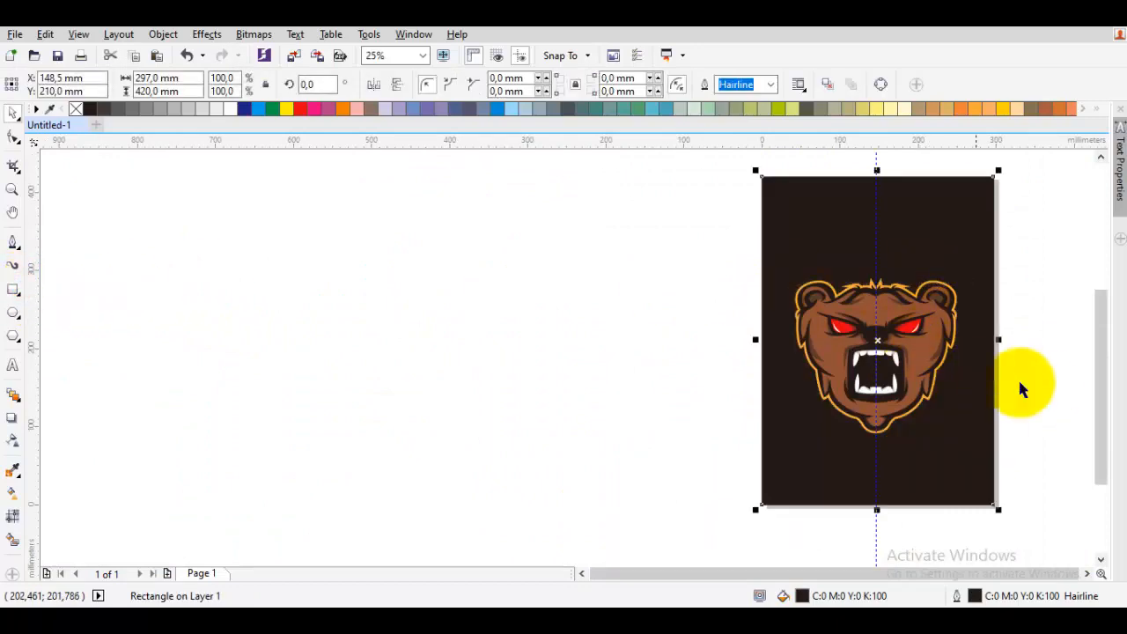